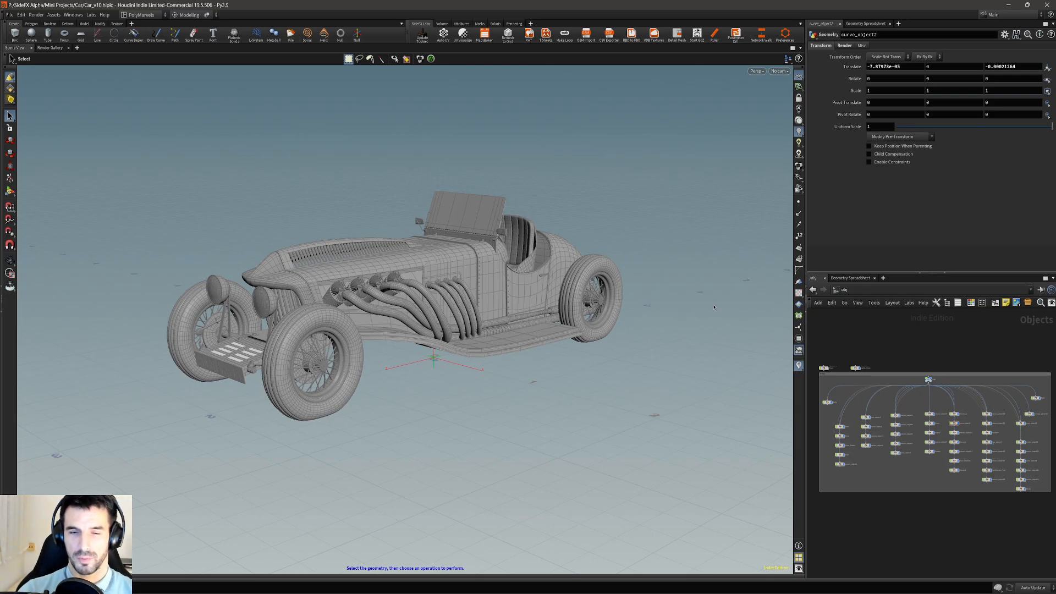
- Switch through the View and Show Handle tools and return to the Select tool
{"action": "left_click", "coordinate": [629, 430]}
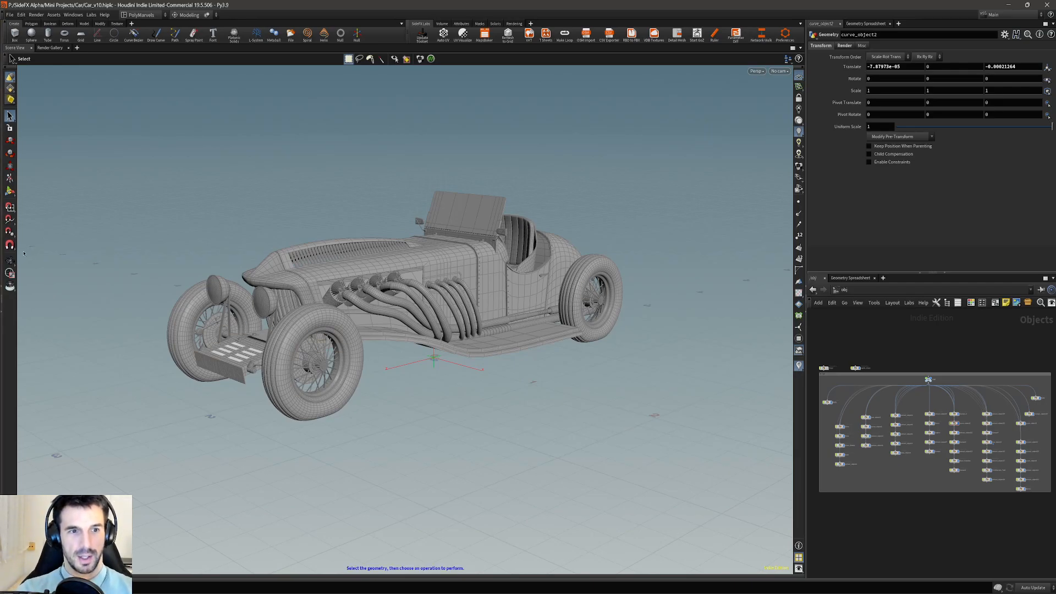
{"action": "left_click", "coordinate": [10, 260]}
{"action": "left_click", "coordinate": [10, 191]}
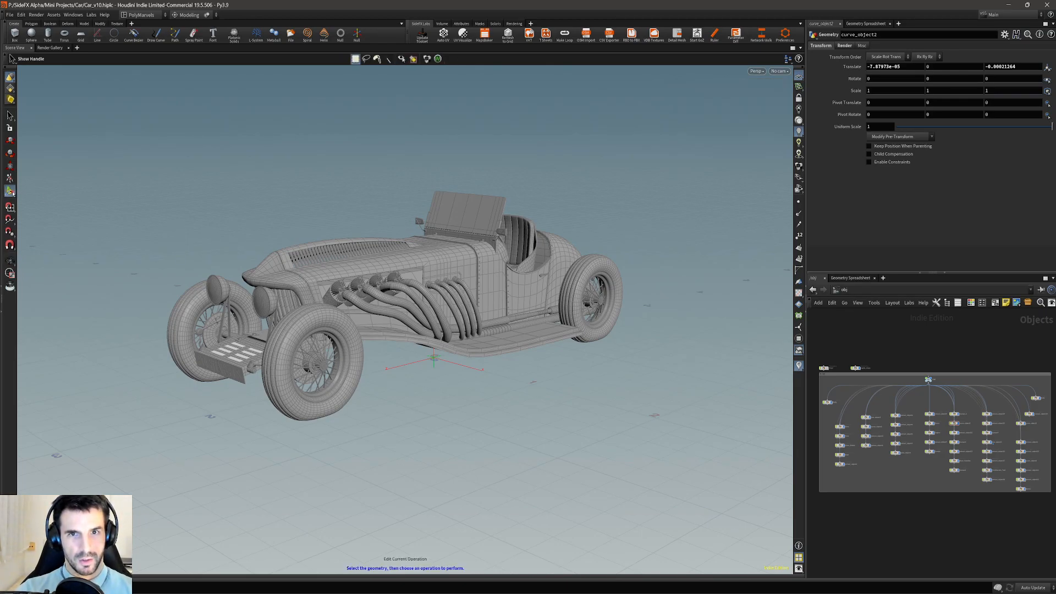
{"action": "left_click", "coordinate": [10, 116]}
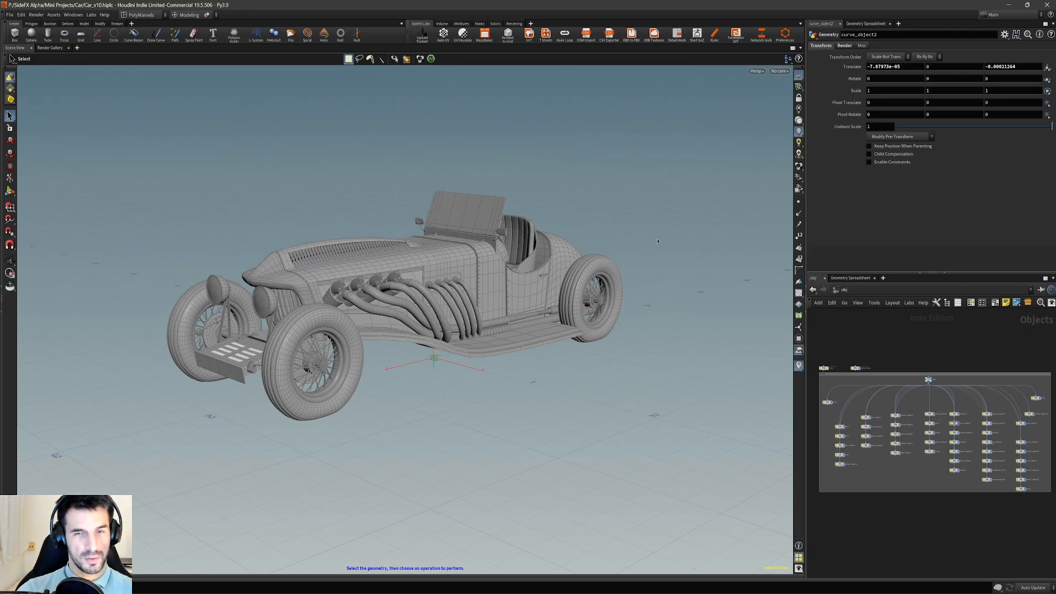
- Select individual car objects in turn, including the headlights, the tires and the body, and clear the selection in empty space
{"action": "left_click", "coordinate": [385, 259]}
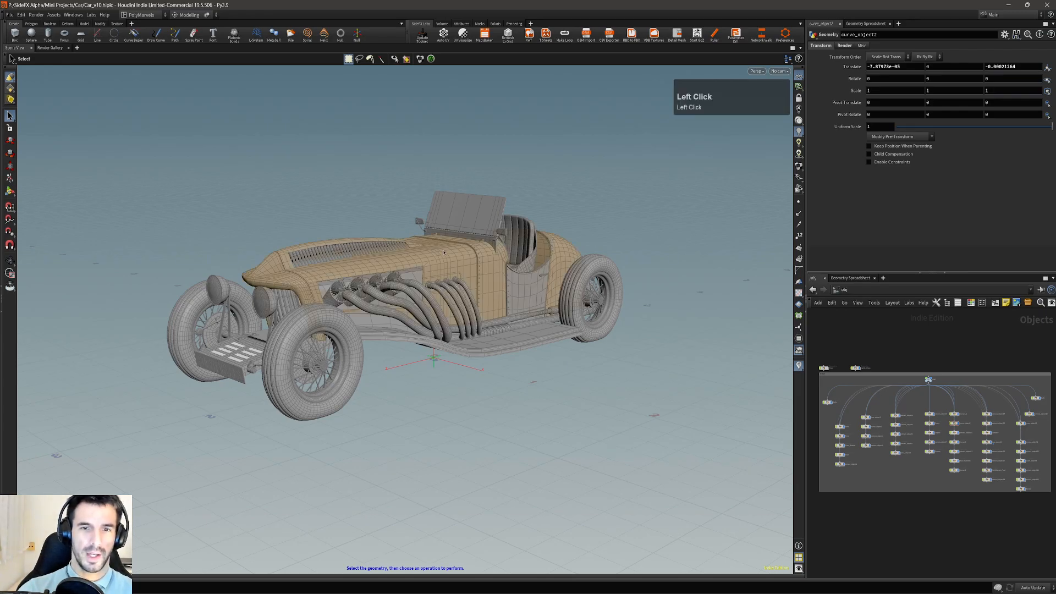
{"action": "left_click", "coordinate": [308, 357]}
{"action": "left_click", "coordinate": [218, 296]}
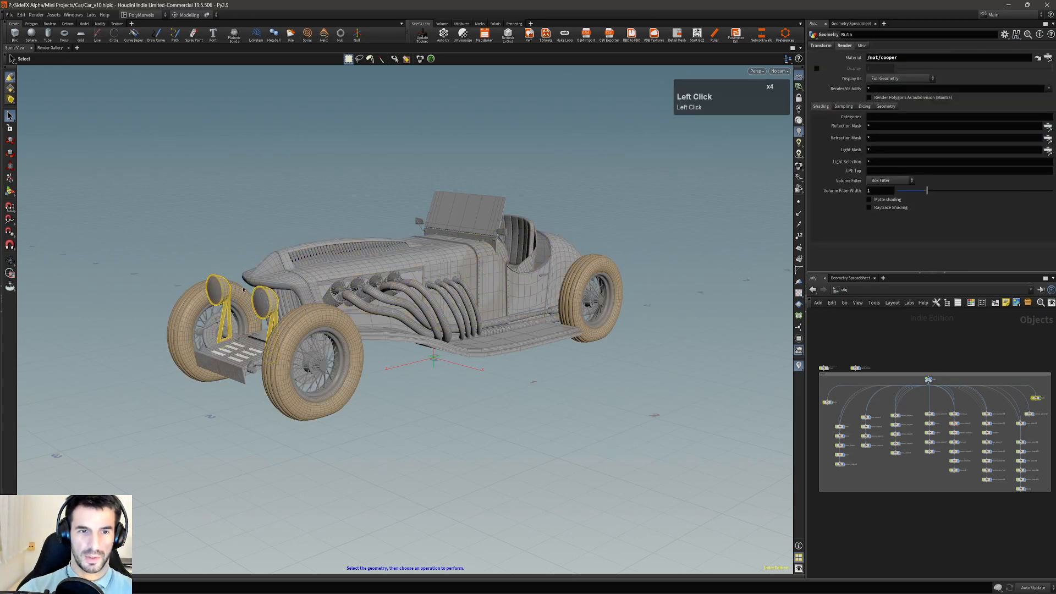
{"action": "left_click", "coordinate": [319, 322]}
{"action": "left_click", "coordinate": [555, 256]}
{"action": "left_click", "coordinate": [595, 267]}
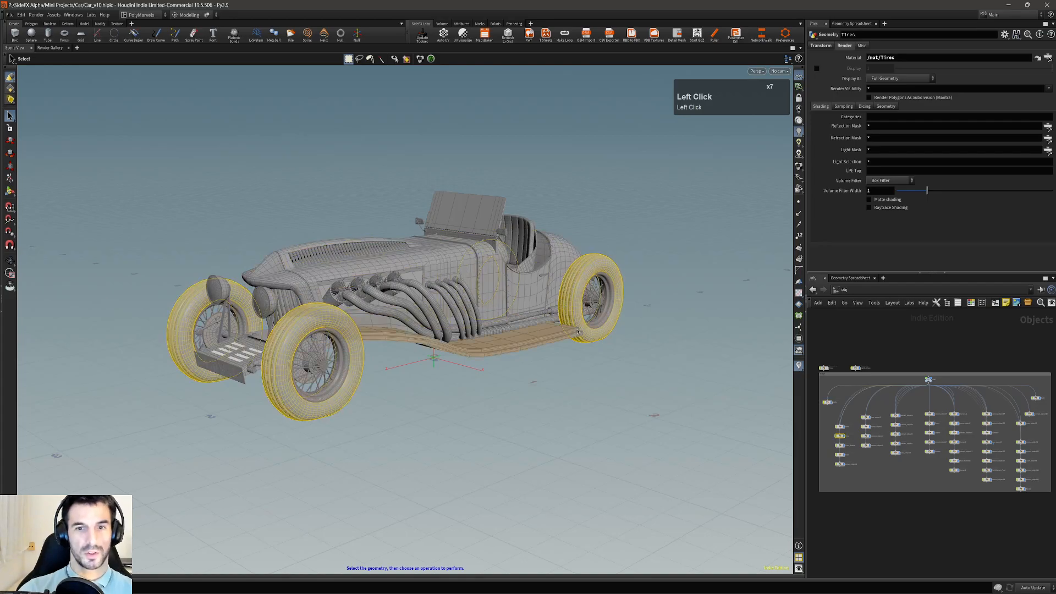
{"action": "left_click", "coordinate": [492, 275]}
{"action": "left_click", "coordinate": [604, 335]}
{"action": "left_click", "coordinate": [589, 379]}
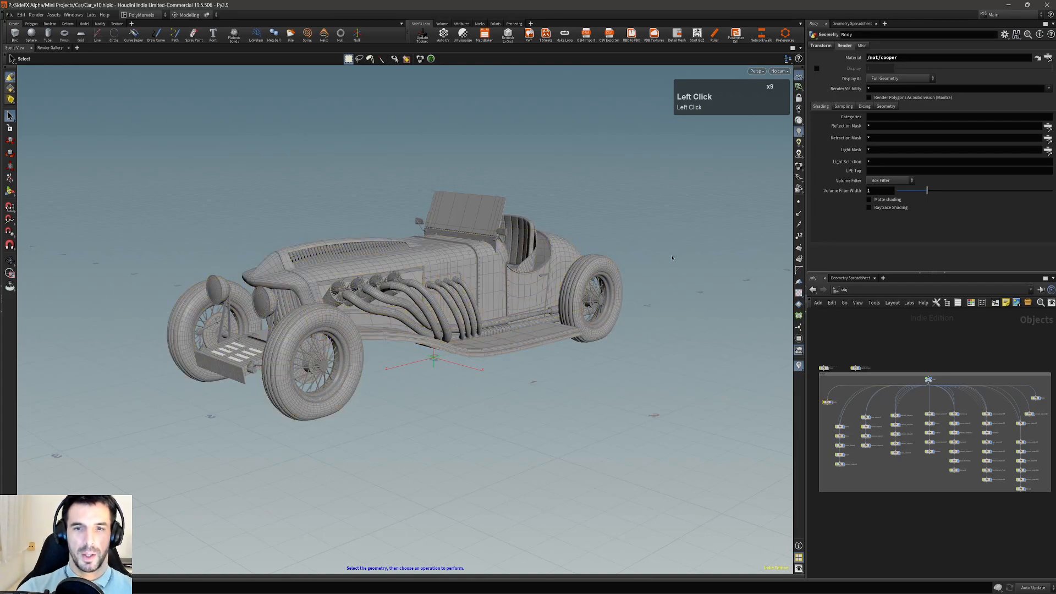
- Select the exhaust pipes object and enter its geometry level for component selection
{"action": "left_click", "coordinate": [427, 294]}
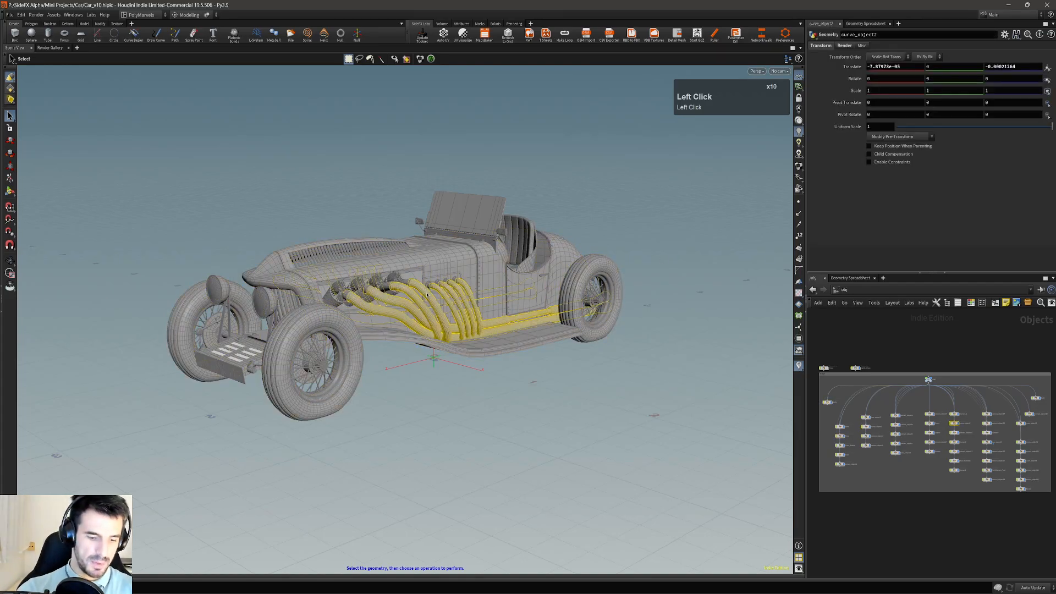
{"action": "key", "text": "v"}
{"action": "right_click_drag", "start_coordinate": [424, 306], "coordinate": [482, 300], "text": "alt"}
{"action": "left_click_drag", "start_coordinate": [482, 300], "coordinate": [486, 304], "text": "alt"}
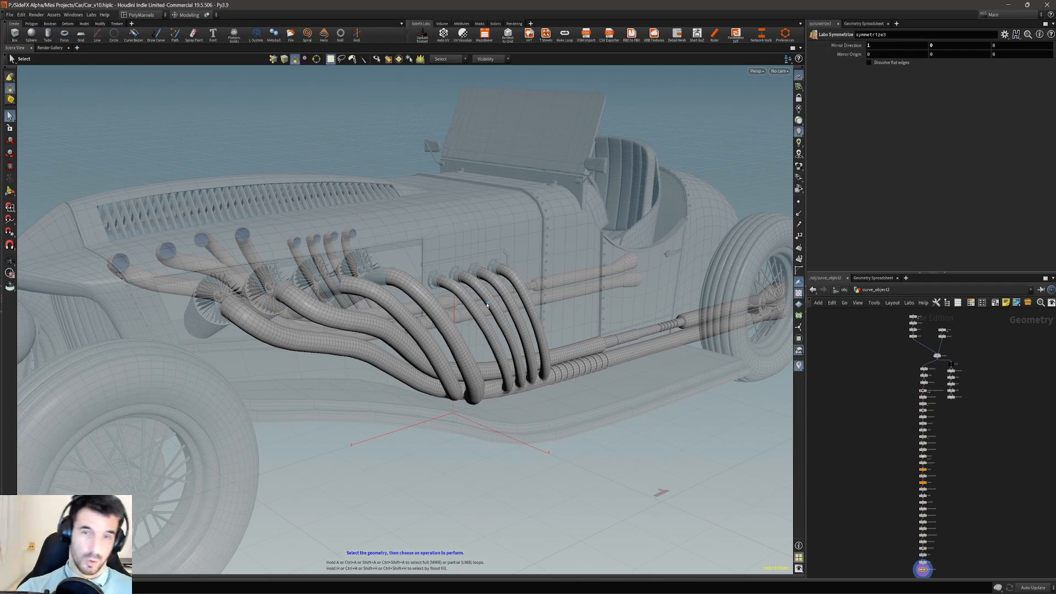
{"action": "middle_click_drag", "start_coordinate": [424, 304], "coordinate": [507, 310], "text": "alt"}
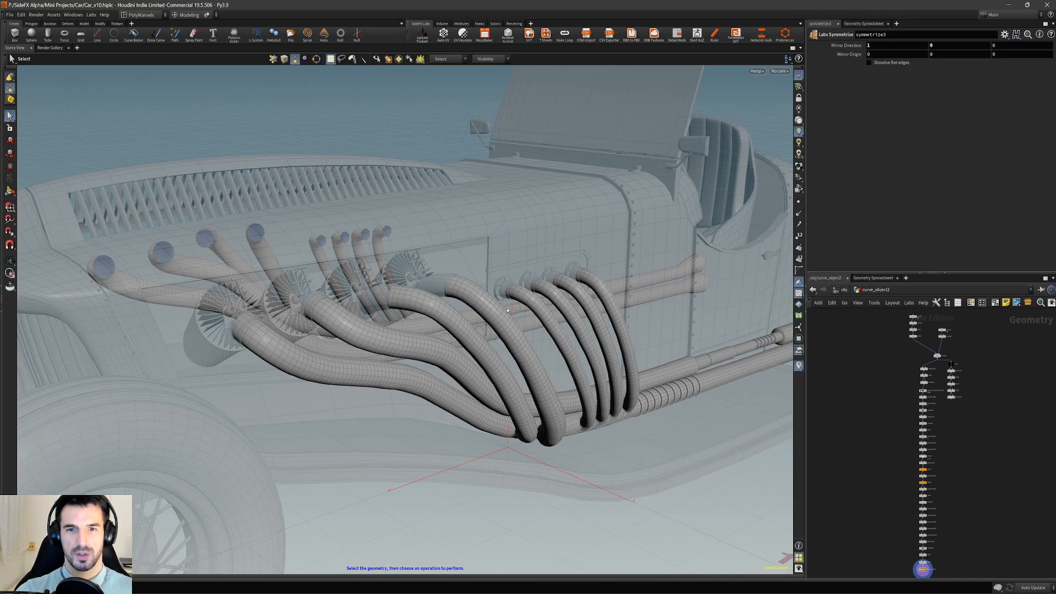
- Cycle the component selection through points, edges and primitives, select all points of the exhaust pipes, and clear the selection
{"action": "key", "text": "2"}
{"action": "key", "text": "3"}
{"action": "key", "text": "4"}
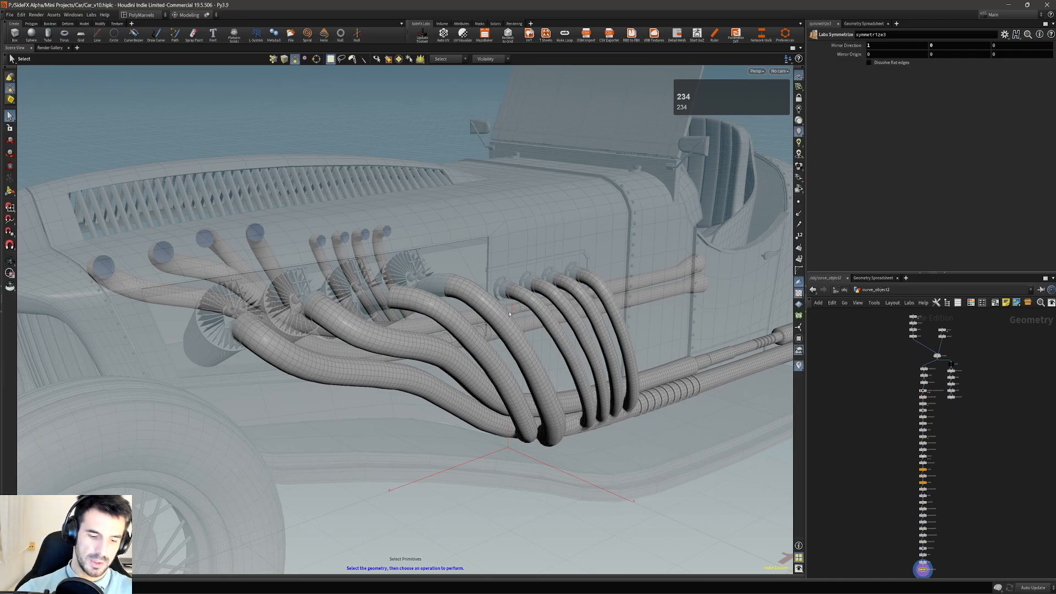
{"action": "key", "text": "n"}
{"action": "key", "text": "2"}
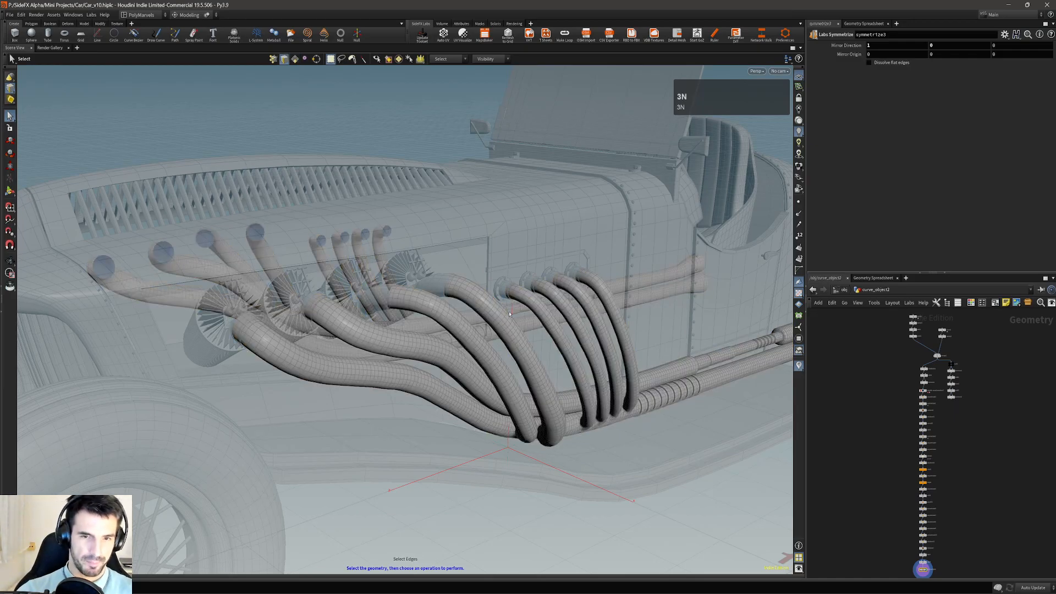
{"action": "key", "text": "n"}
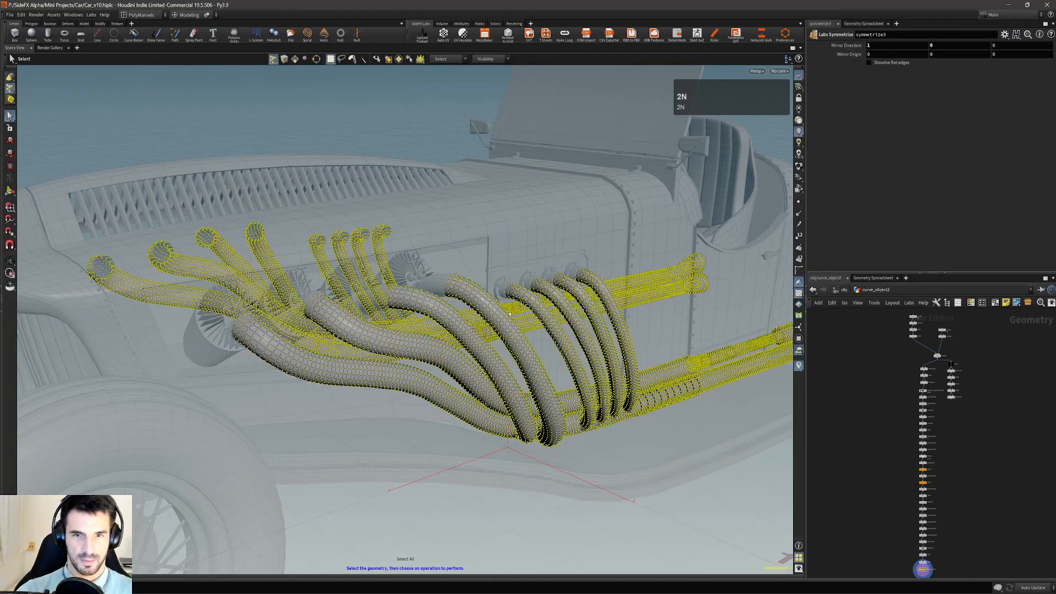
{"action": "left_click", "coordinate": [386, 139]}
- Select every point of the exhaust pipe geometry, on both sides of the car
{"action": "right_click_drag", "start_coordinate": [385, 286], "coordinate": [355, 338], "text": "alt"}
{"action": "middle_click_drag", "start_coordinate": [355, 339], "coordinate": [444, 356], "text": "alt"}
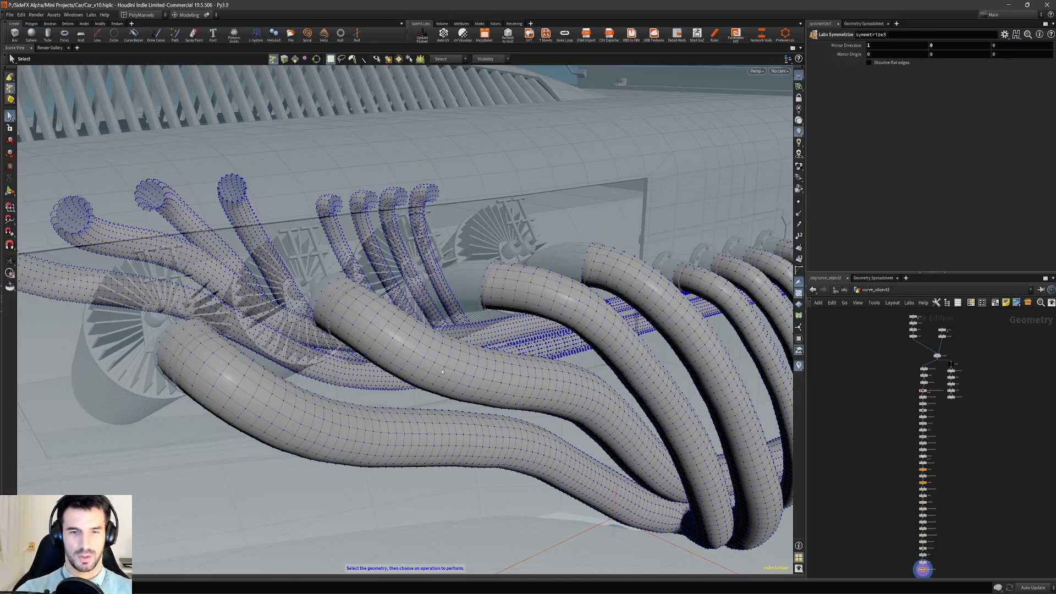
{"action": "left_click_drag", "start_coordinate": [432, 370], "coordinate": [419, 408], "text": "alt"}
{"action": "right_click_drag", "start_coordinate": [419, 408], "coordinate": [394, 324], "text": "alt"}
{"action": "middle_click_drag", "start_coordinate": [395, 325], "coordinate": [468, 324], "text": "alt"}
{"action": "right_click_drag", "start_coordinate": [467, 325], "coordinate": [344, 400], "text": "alt"}
{"action": "middle_click_drag", "start_coordinate": [344, 401], "coordinate": [340, 366], "text": "alt"}
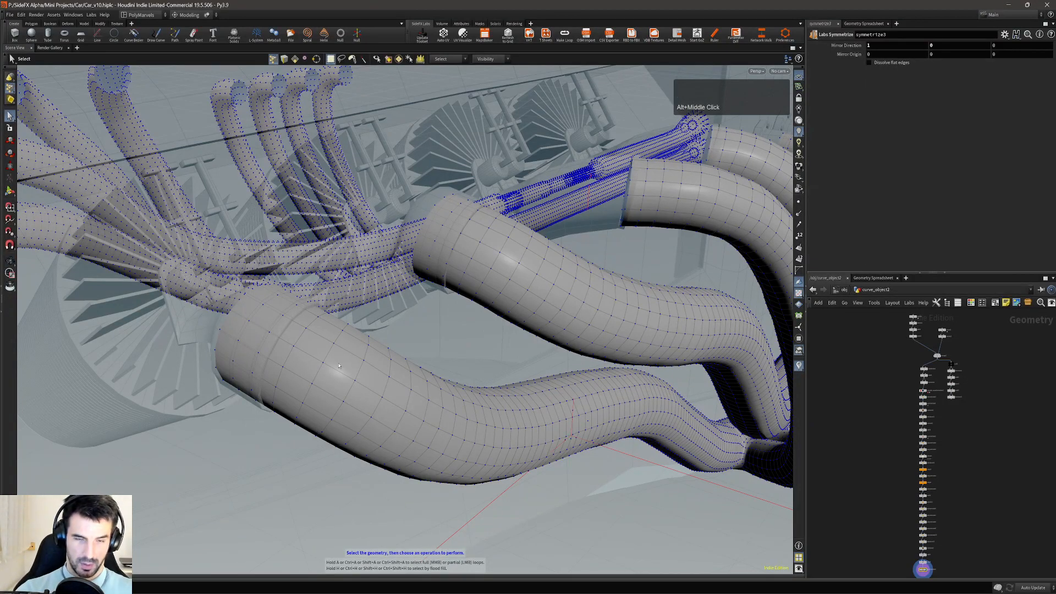
{"action": "left_click_drag", "start_coordinate": [345, 373], "coordinate": [335, 350], "text": "alt"}
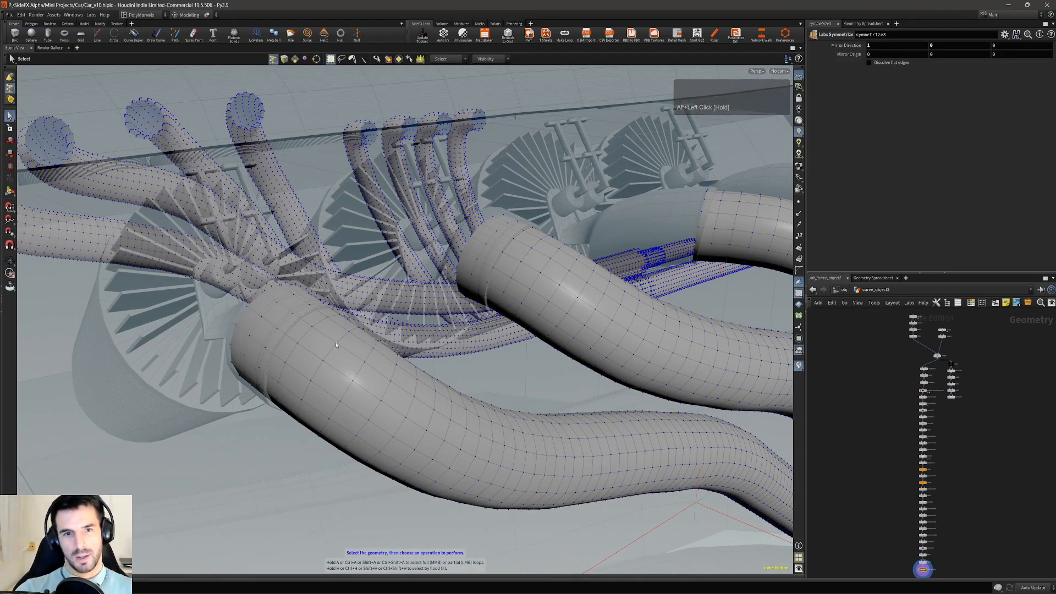
{"action": "key", "text": "n"}
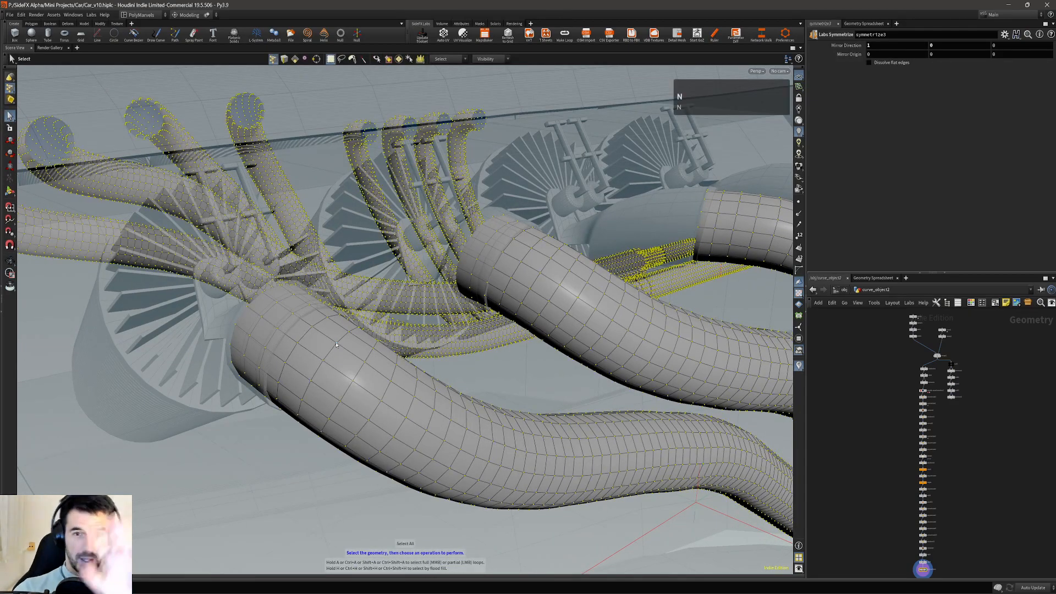
- Replace the full selection with only the connected points of the near-side exhaust pipe piece
{"action": "right_click_drag", "start_coordinate": [346, 335], "coordinate": [333, 327], "text": "alt"}
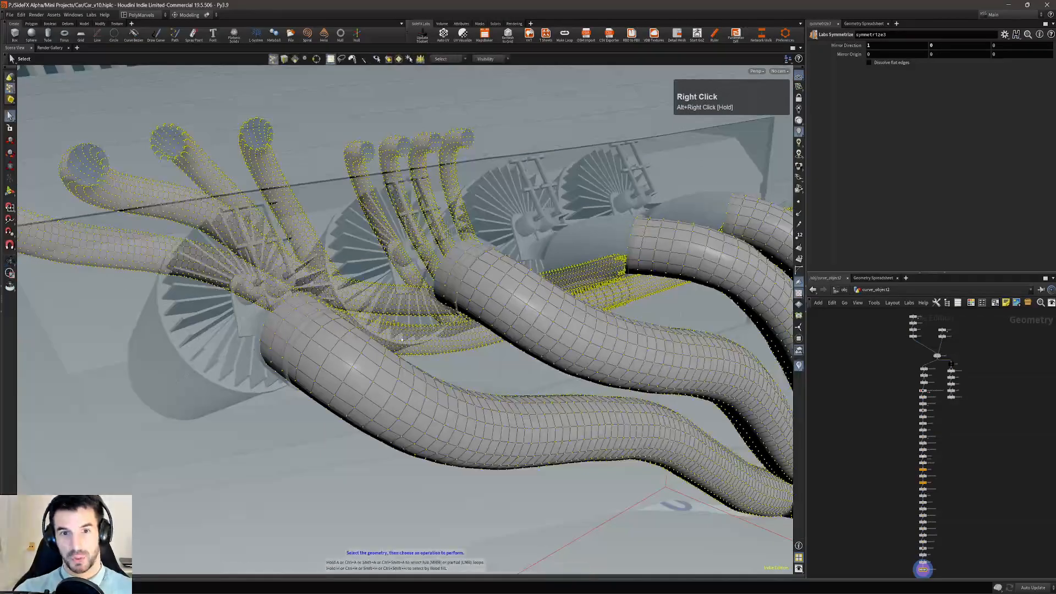
{"action": "left_click_drag", "start_coordinate": [433, 337], "coordinate": [393, 343], "text": "alt"}
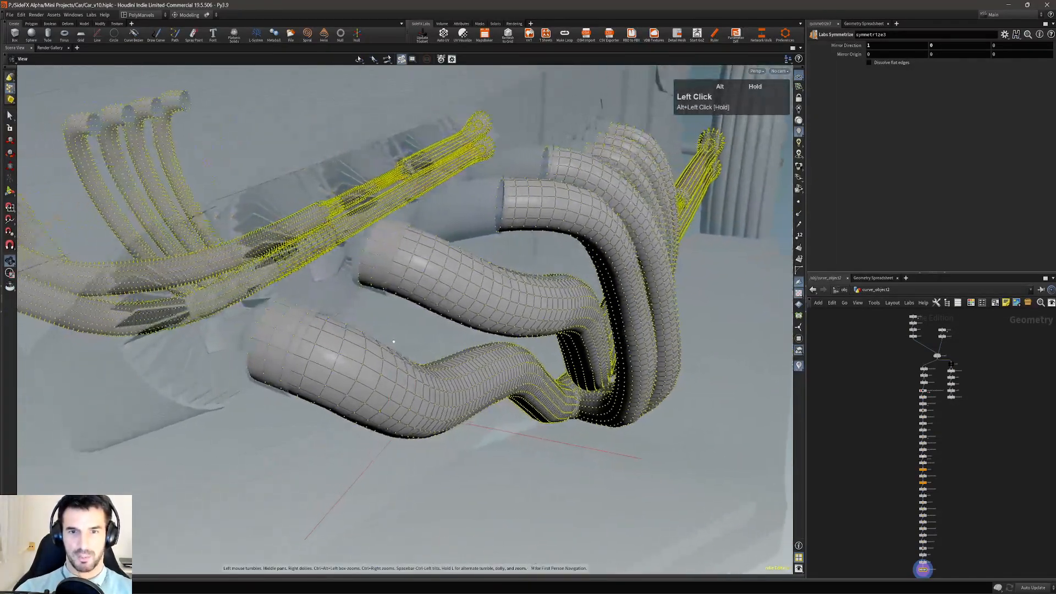
{"action": "right_click_drag", "start_coordinate": [393, 343], "coordinate": [381, 338], "text": "alt"}
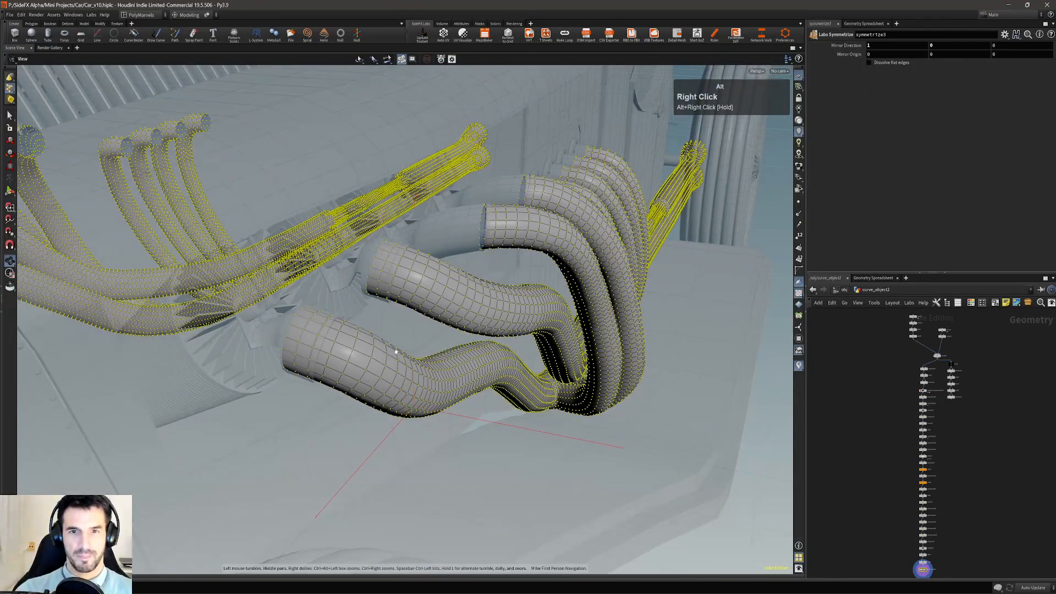
{"action": "middle_click_drag", "start_coordinate": [379, 338], "coordinate": [238, 348], "text": "alt"}
{"action": "left_click_drag", "start_coordinate": [528, 316], "coordinate": [464, 330], "text": "alt"}
{"action": "right_click_drag", "start_coordinate": [464, 330], "coordinate": [482, 337], "text": "alt"}
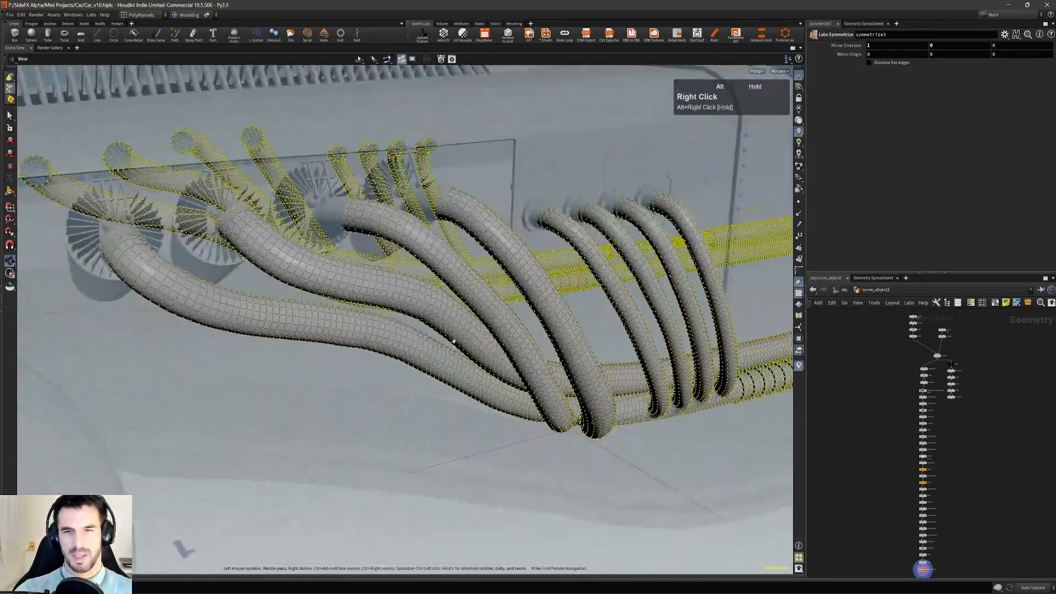
{"action": "middle_click_drag", "start_coordinate": [482, 338], "coordinate": [344, 361], "text": "alt"}
{"action": "left_click_drag", "start_coordinate": [344, 361], "coordinate": [337, 352], "text": "alt"}
{"action": "middle_click_drag", "start_coordinate": [336, 352], "coordinate": [352, 342], "text": "alt"}
{"action": "right_click_drag", "start_coordinate": [352, 342], "coordinate": [357, 332], "text": "alt"}
{"action": "middle_click_drag", "start_coordinate": [358, 332], "coordinate": [343, 319], "text": "alt"}
{"action": "double_click", "coordinate": [345, 322]}
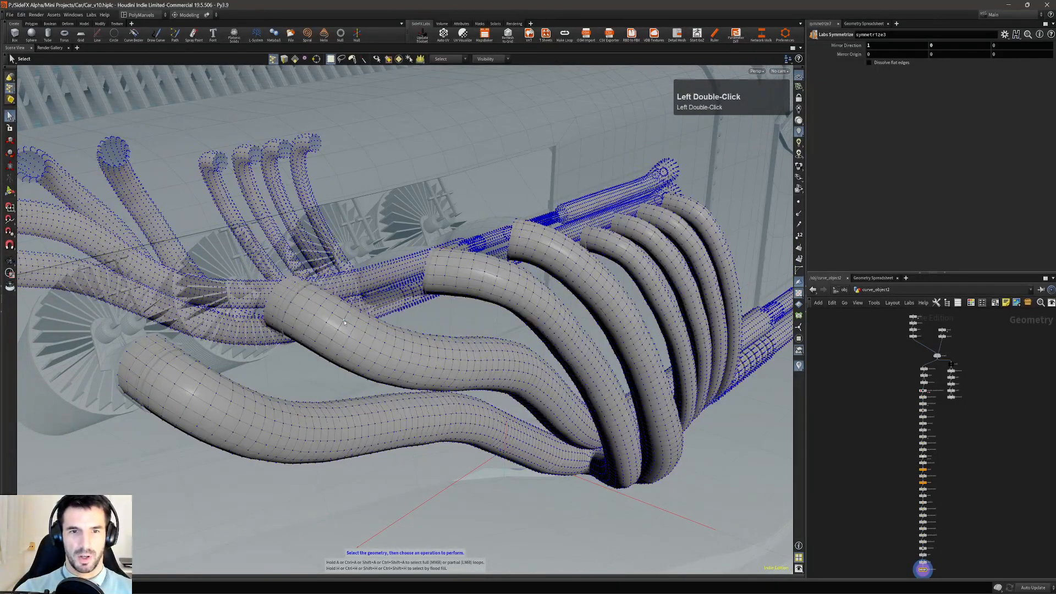
- Switch to primitive selection and select the connected primitives of the near-side exhaust pipe piece
{"action": "middle_click_drag", "start_coordinate": [584, 334], "coordinate": [384, 367], "text": "alt"}
{"action": "right_click_drag", "start_coordinate": [384, 367], "coordinate": [352, 379], "text": "alt"}
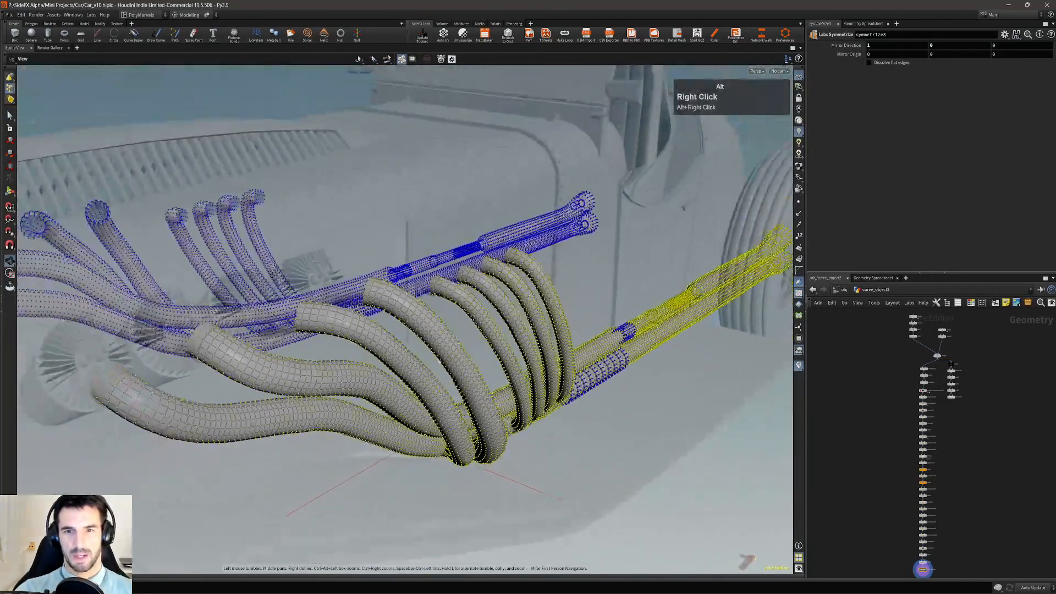
{"action": "left_click_drag", "start_coordinate": [352, 379], "coordinate": [264, 357], "text": "alt"}
{"action": "middle_click_drag", "start_coordinate": [769, 395], "coordinate": [542, 385], "text": "alt"}
{"action": "right_click_drag", "start_coordinate": [542, 385], "coordinate": [620, 380], "text": "alt"}
{"action": "middle_click_drag", "start_coordinate": [619, 379], "coordinate": [575, 377], "text": "alt"}
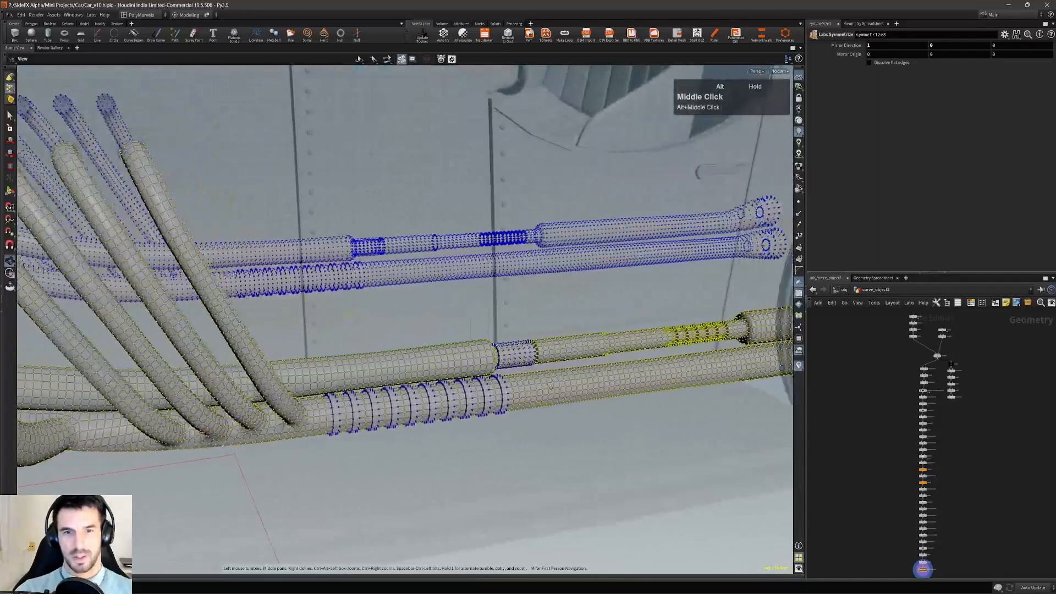
{"action": "right_click_drag", "start_coordinate": [360, 397], "coordinate": [451, 399], "text": "alt"}
{"action": "left_click_drag", "start_coordinate": [451, 399], "coordinate": [308, 347], "text": "alt"}
{"action": "double_click", "coordinate": [451, 405]}
- Examine the extent of the connected primitive selection along the near-side pipes and repeat it from one of the thin tubes
{"action": "right_click_drag", "start_coordinate": [309, 348], "coordinate": [250, 352], "text": "alt"}
{"action": "left_click_drag", "start_coordinate": [250, 352], "coordinate": [220, 373], "text": "alt"}
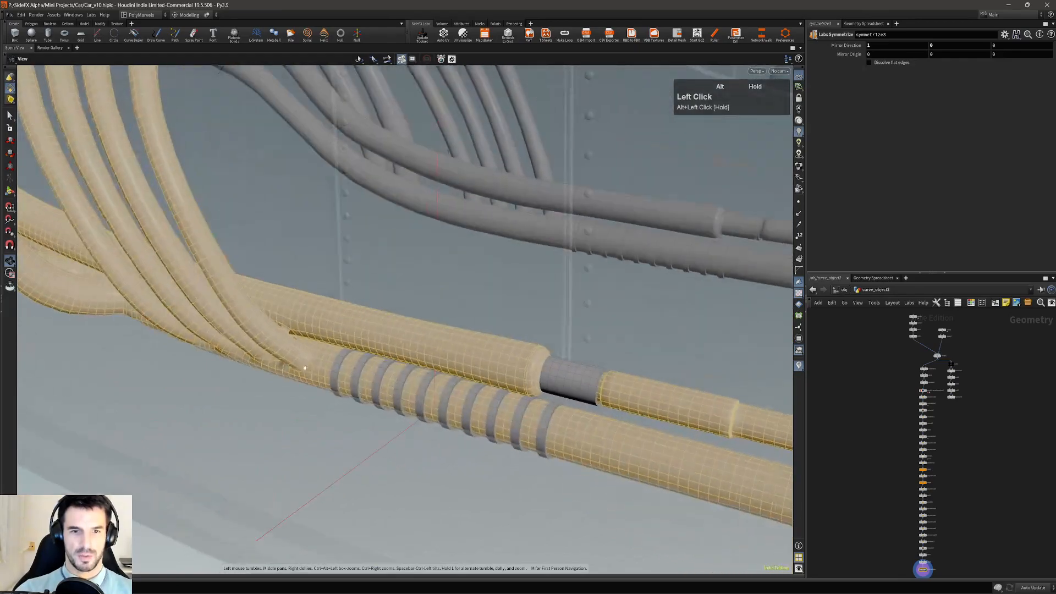
{"action": "right_click_drag", "start_coordinate": [220, 372], "coordinate": [175, 369], "text": "alt"}
{"action": "middle_click_drag", "start_coordinate": [175, 369], "coordinate": [186, 408], "text": "alt"}
{"action": "left_click_drag", "start_coordinate": [185, 408], "coordinate": [295, 354], "text": "alt"}
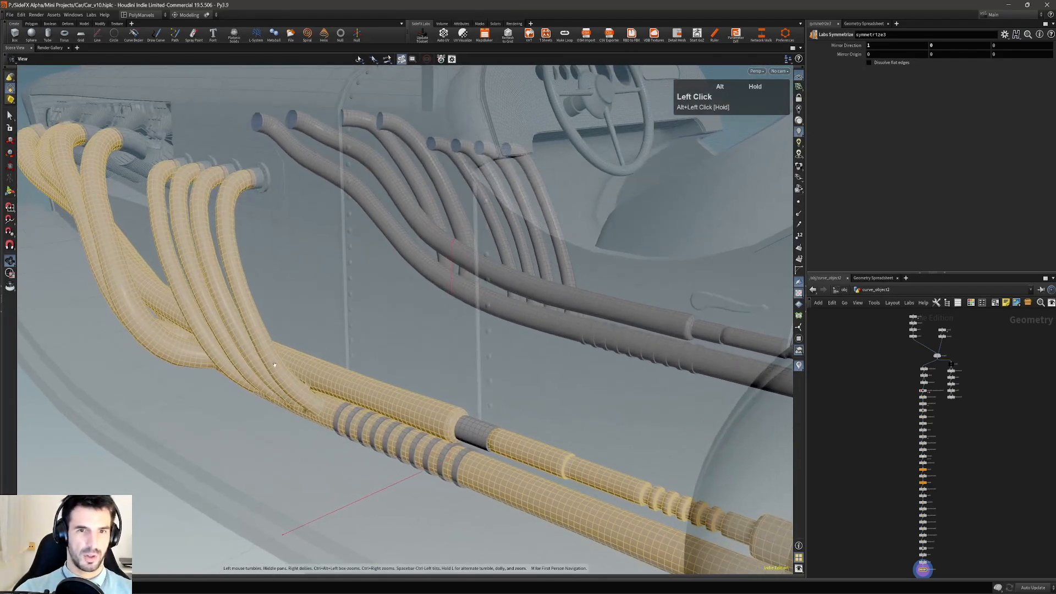
{"action": "right_click_drag", "start_coordinate": [294, 354], "coordinate": [249, 347], "text": "alt"}
{"action": "middle_click_drag", "start_coordinate": [249, 347], "coordinate": [264, 383], "text": "alt"}
{"action": "double_click", "coordinate": [252, 319]}
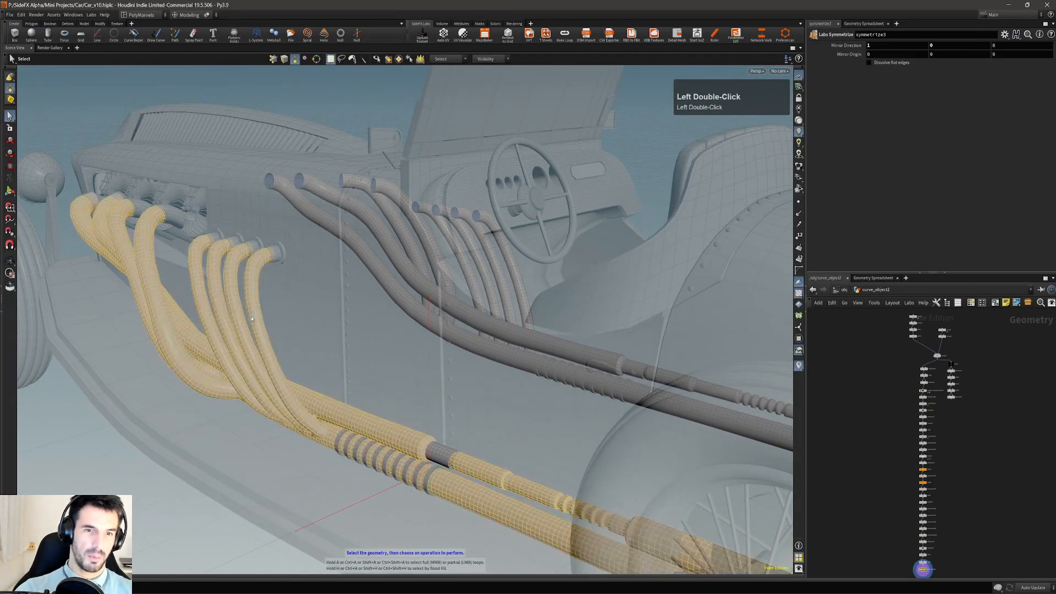
{"action": "middle_click", "coordinate": [256, 317]}
{"action": "middle_click", "coordinate": [256, 317]}
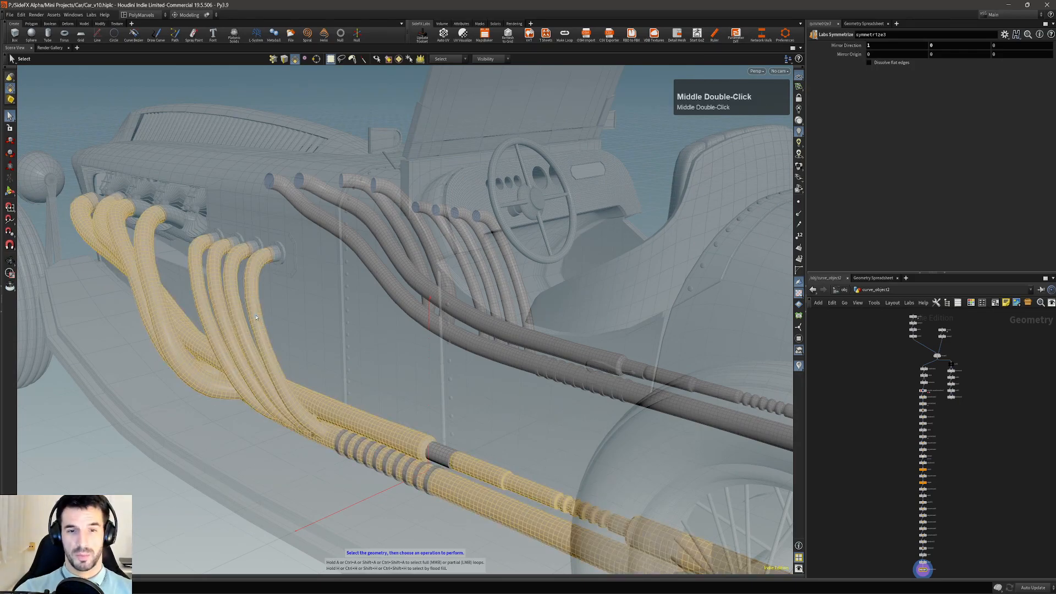
- Select all primitives of the exhaust geometry, including the separate rings and sleeve, and clear the selection
{"action": "right_click_drag", "start_coordinate": [256, 317], "coordinate": [243, 306], "text": "alt"}
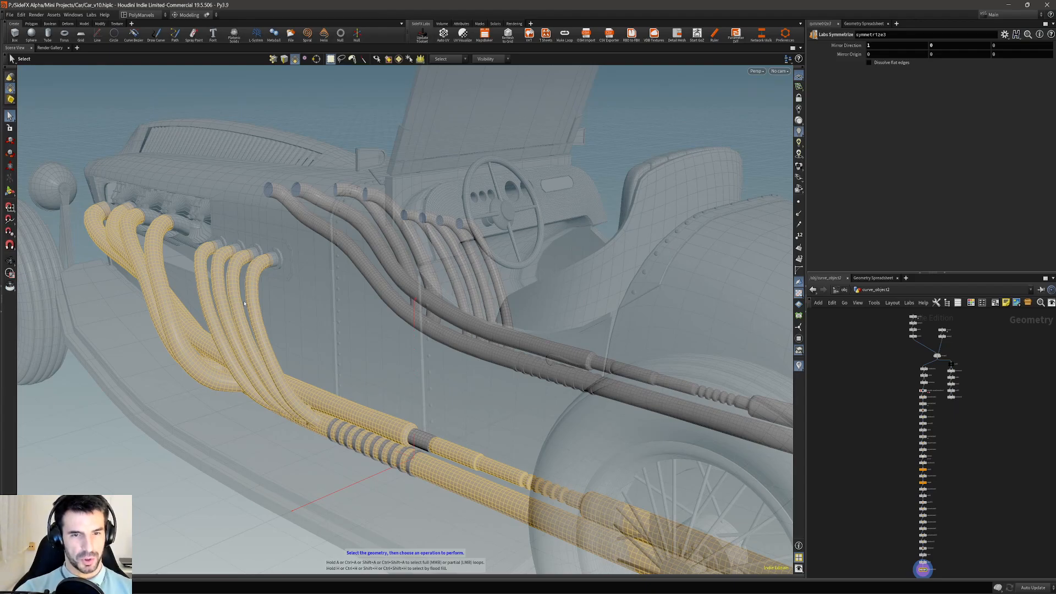
{"action": "right_click_drag", "start_coordinate": [274, 326], "coordinate": [242, 423], "text": "alt"}
{"action": "left_click_drag", "start_coordinate": [242, 424], "coordinate": [297, 434], "text": "alt"}
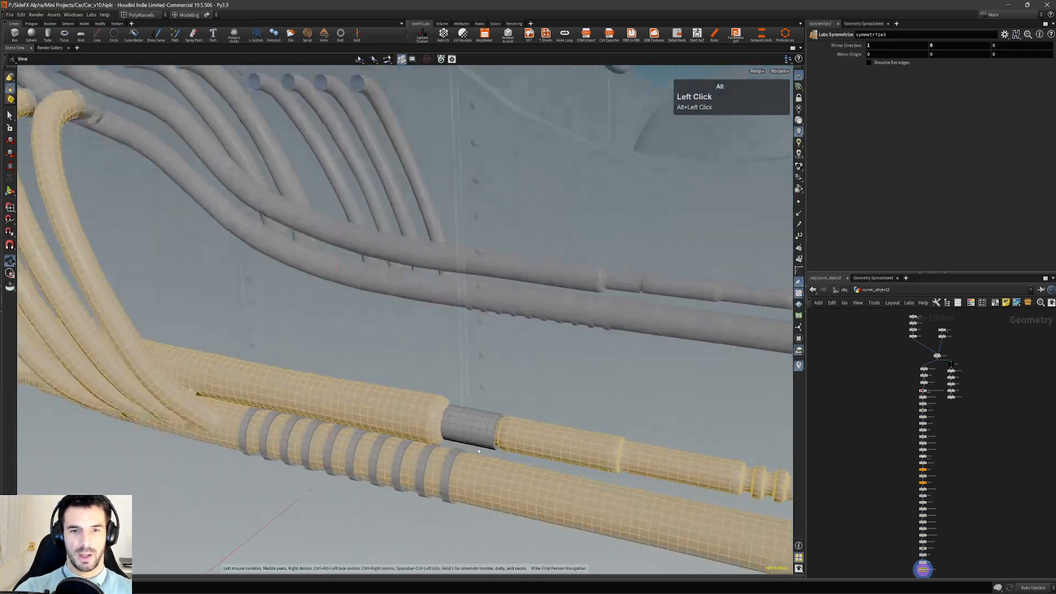
{"action": "right_click_drag", "start_coordinate": [264, 446], "coordinate": [170, 446], "text": "alt"}
{"action": "middle_click_drag", "start_coordinate": [170, 446], "coordinate": [243, 401], "text": "alt"}
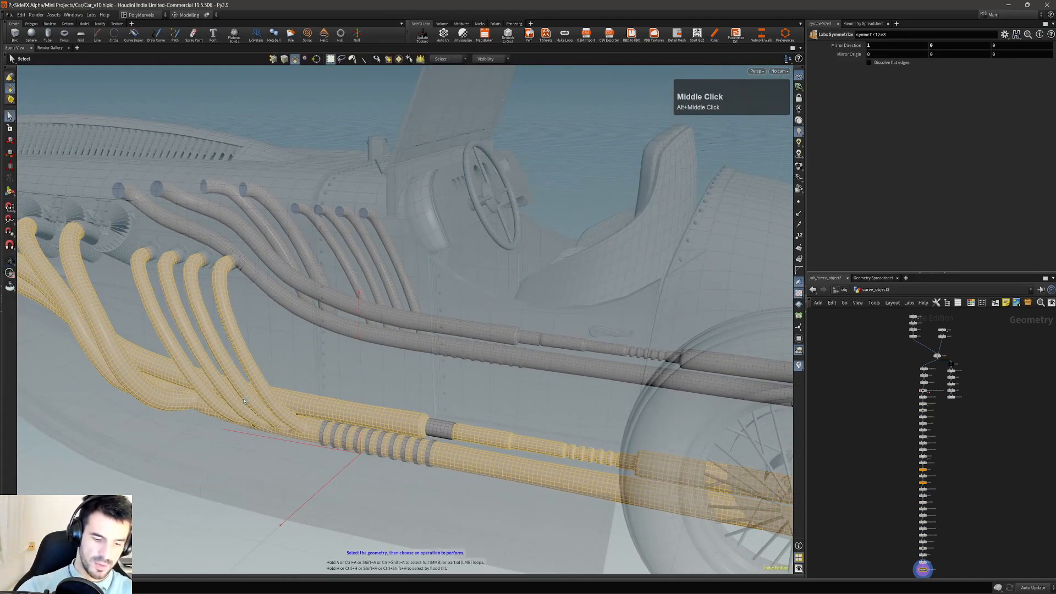
{"action": "key", "text": "n"}
{"action": "right_click_drag", "start_coordinate": [244, 401], "coordinate": [307, 455], "text": "alt"}
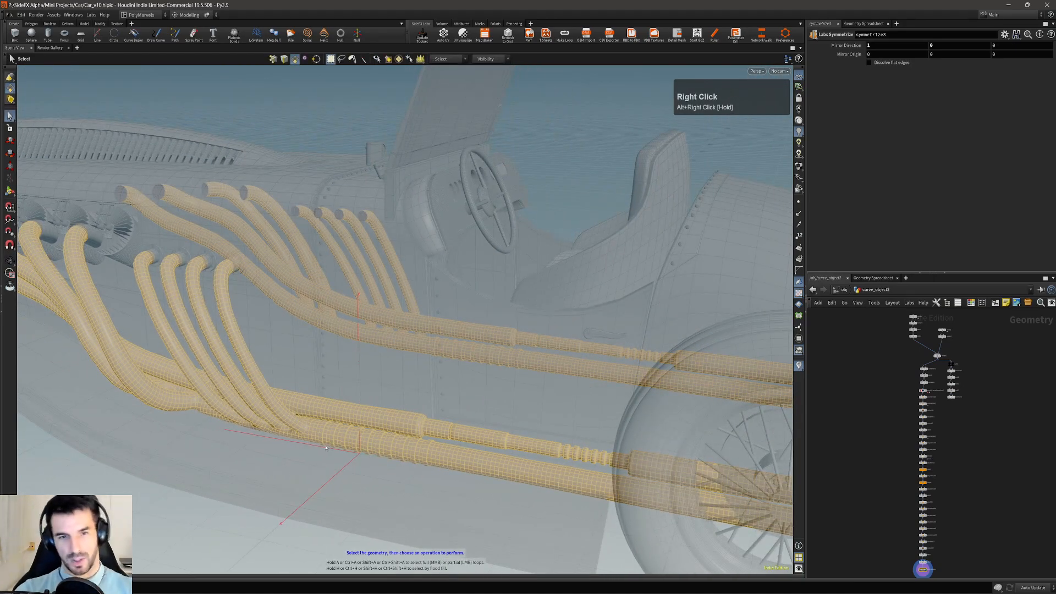
{"action": "left_click", "coordinate": [261, 502]}
- Switch to edge selection and select an edge loop on the upper straight pipe on the near side
{"action": "right_click_drag", "start_coordinate": [374, 446], "coordinate": [507, 420], "text": "alt"}
{"action": "key", "text": "s"}
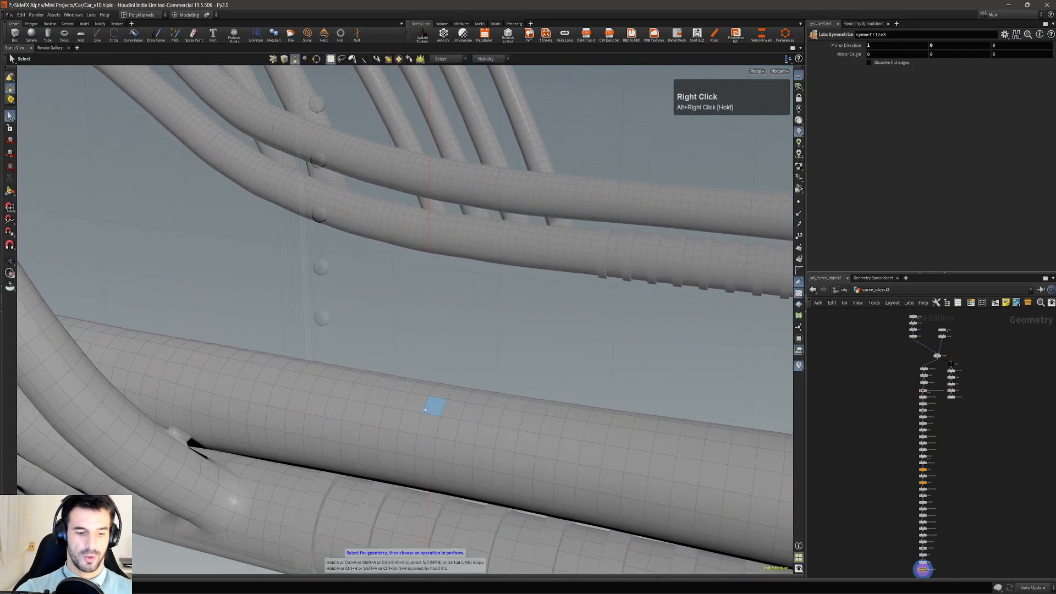
{"action": "key", "text": "n"}
{"action": "left_click", "coordinate": [463, 377]}
{"action": "right_click_drag", "start_coordinate": [463, 379], "coordinate": [421, 410], "text": "alt"}
{"action": "double_click", "coordinate": [424, 406]}
- Select the edge ring that runs lengthwise along the upper near-side pipe
{"action": "left_click_drag", "start_coordinate": [425, 407], "coordinate": [270, 385], "text": "alt"}
{"action": "middle_click", "coordinate": [442, 409]}
{"action": "middle_click", "coordinate": [442, 409]}
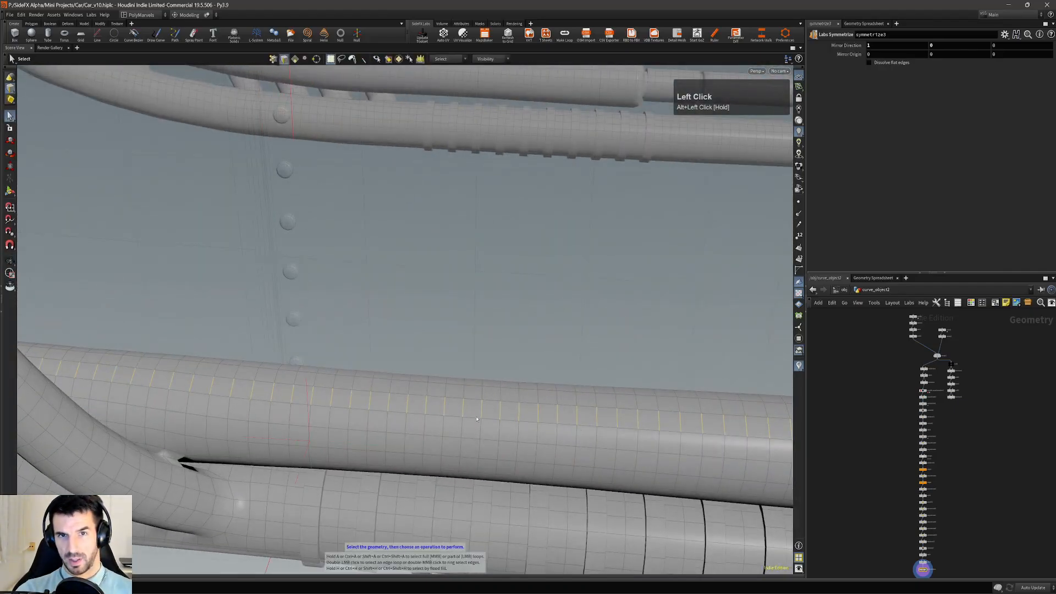
{"action": "left_click_drag", "start_coordinate": [524, 423], "coordinate": [418, 401], "text": "alt"}
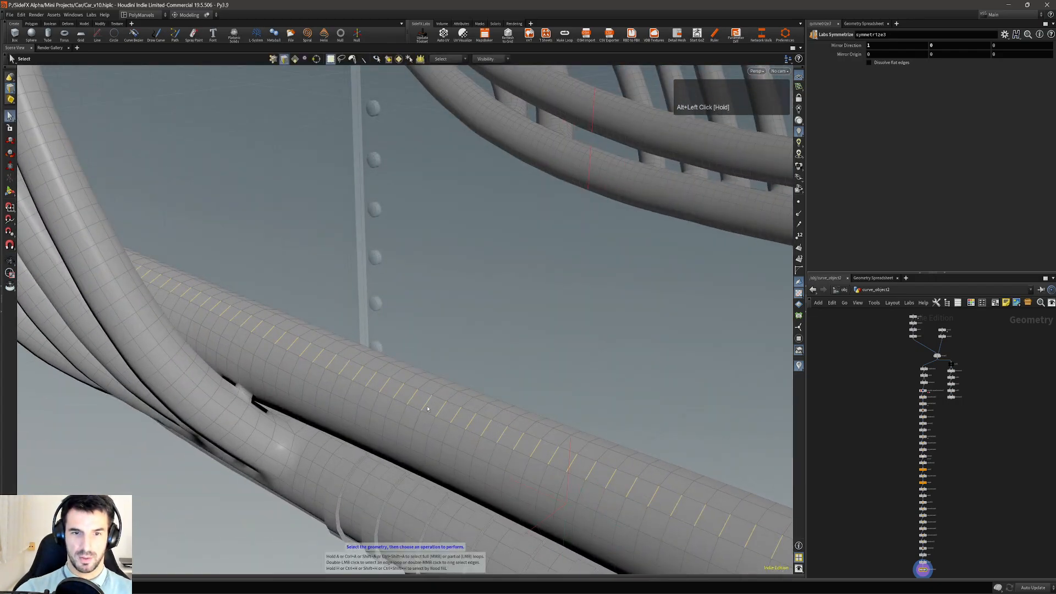
- Select an edge loop around the upper near-side pipe, and replace it with the edge ring running lengthwise along that pipe
{"action": "double_click", "coordinate": [423, 415]}
{"action": "right_click_drag", "start_coordinate": [424, 415], "coordinate": [450, 393], "text": "alt"}
{"action": "left_click_drag", "start_coordinate": [450, 394], "coordinate": [459, 427], "text": "alt"}
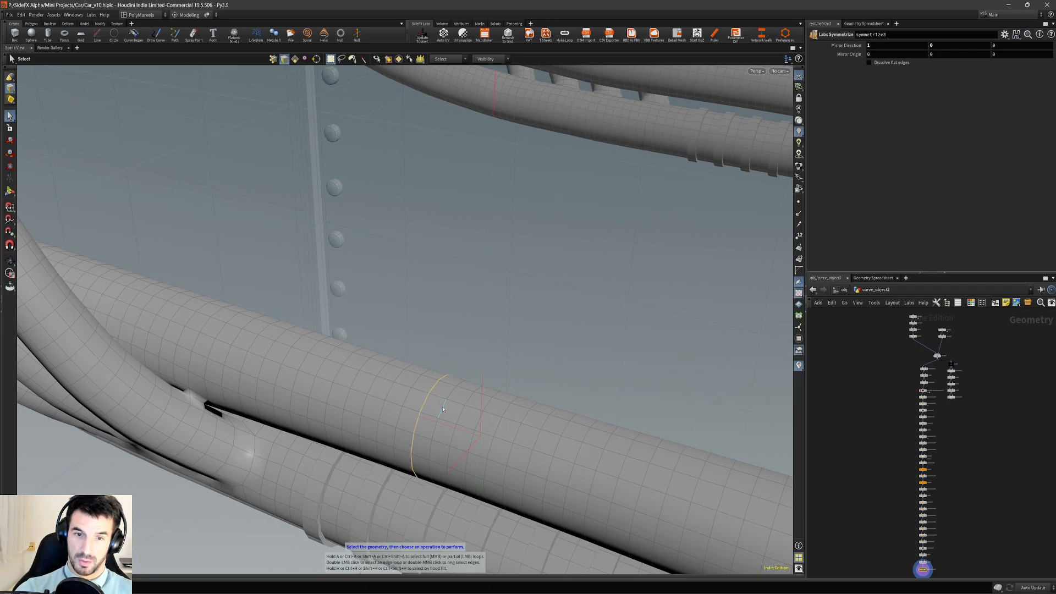
{"action": "middle_click", "coordinate": [443, 409]}
{"action": "middle_click", "coordinate": [442, 410]}
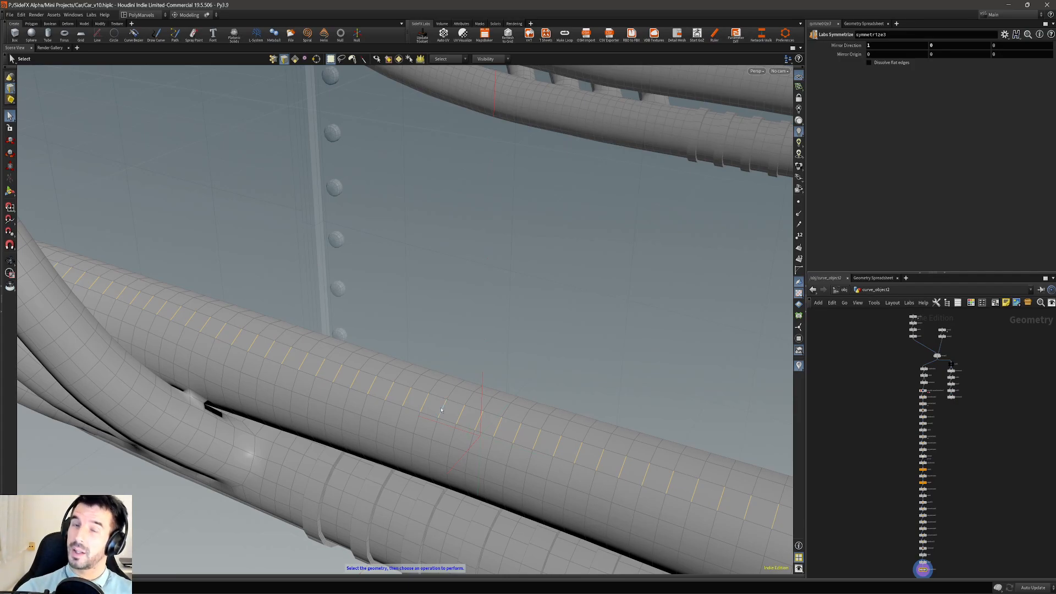
{"action": "right_click_drag", "start_coordinate": [441, 410], "coordinate": [441, 416], "text": "alt"}
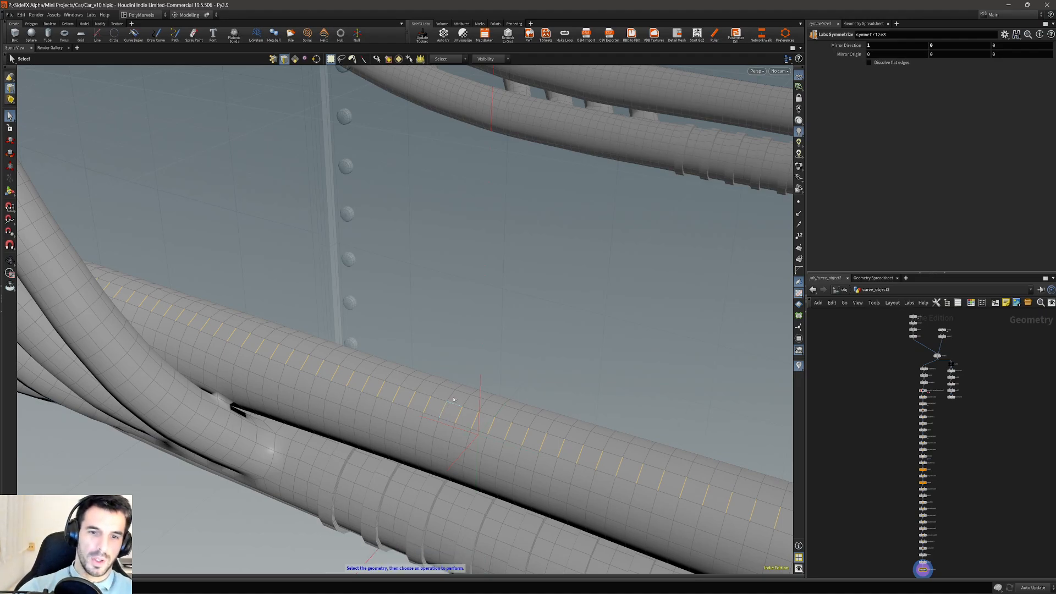
{"action": "right_click", "coordinate": [500, 330]}
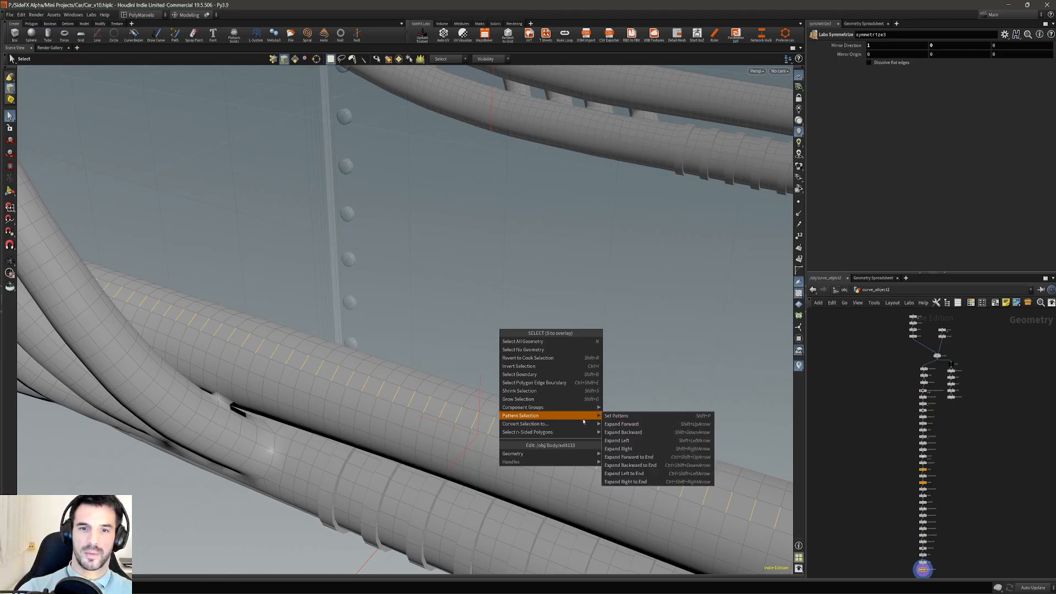
{"action": "mouse_move", "coordinate": [592, 405]}
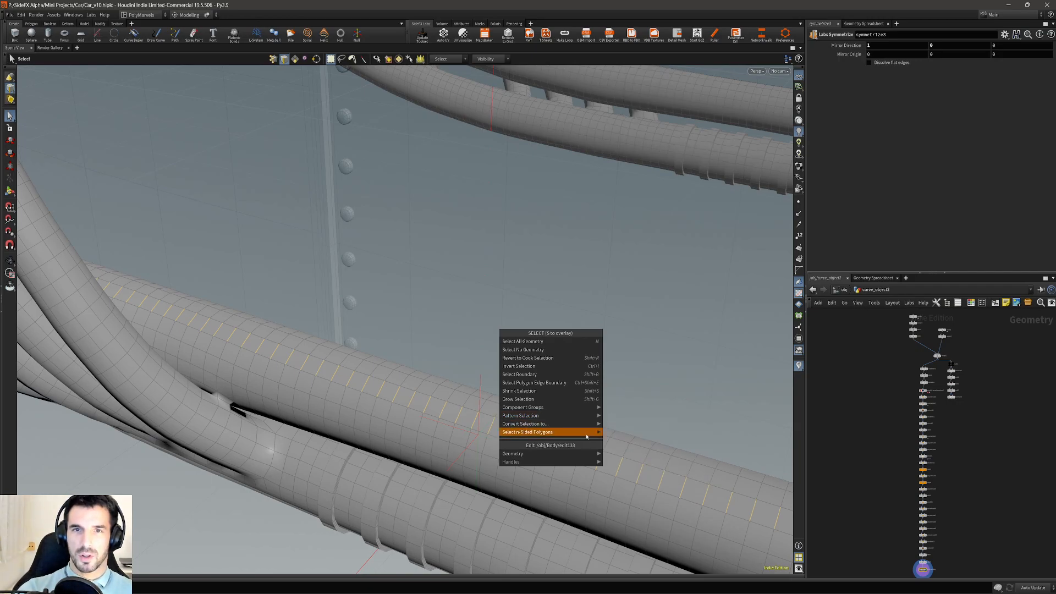
{"action": "left_click", "coordinate": [682, 372]}
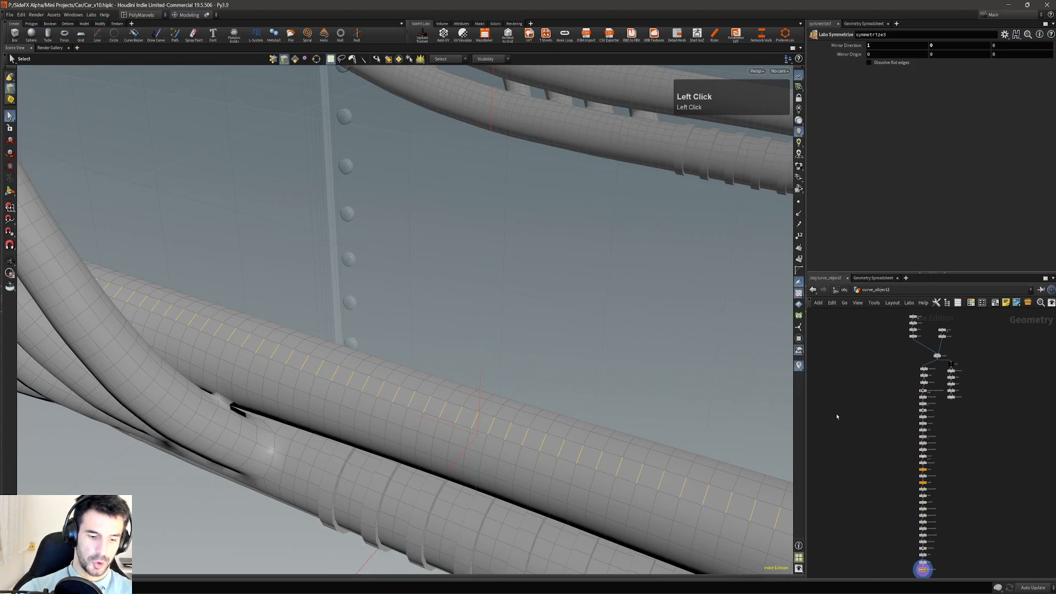
- Frame the symmetrize3 node in the network and clear the edge selection on the pipes
{"action": "key", "text": "space+f"}
{"action": "left_click", "coordinate": [539, 345]}
{"action": "right_click_drag", "start_coordinate": [539, 345], "coordinate": [296, 392], "text": "alt"}
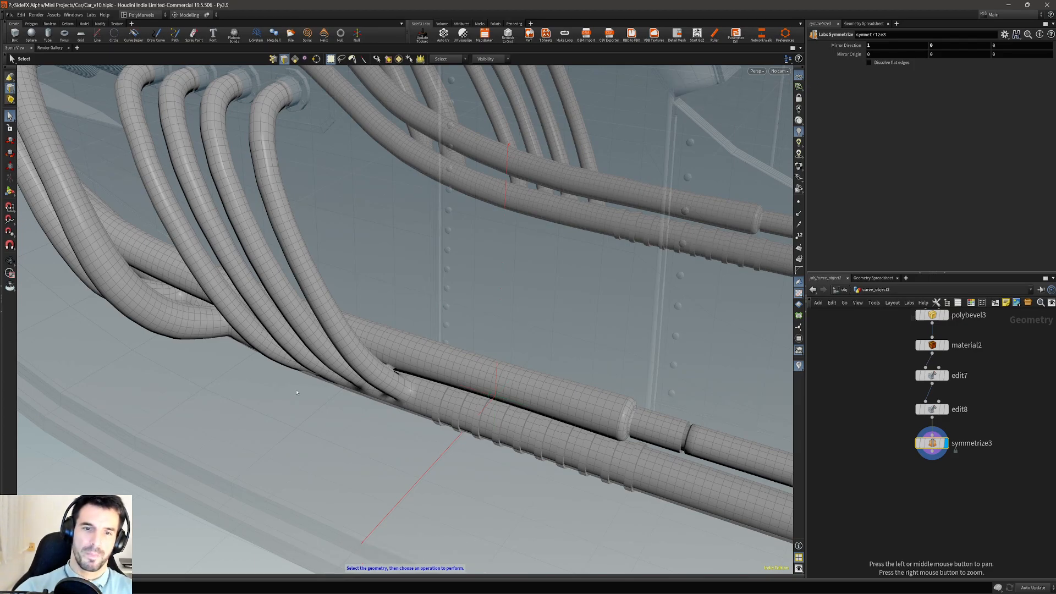
{"action": "middle_click_drag", "start_coordinate": [297, 392], "coordinate": [492, 436], "text": "alt"}
{"action": "right_click_drag", "start_coordinate": [493, 436], "coordinate": [385, 429], "text": "alt"}
{"action": "left_click_drag", "start_coordinate": [384, 429], "coordinate": [325, 393], "text": "alt"}
{"action": "right_click_drag", "start_coordinate": [324, 393], "coordinate": [511, 415], "text": "alt"}
{"action": "left_click_drag", "start_coordinate": [511, 416], "coordinate": [578, 340], "text": "alt"}
{"action": "right_click_drag", "start_coordinate": [578, 341], "coordinate": [588, 365], "text": "alt"}
{"action": "middle_click_drag", "start_coordinate": [588, 366], "coordinate": [498, 383], "text": "alt"}
{"action": "right_click_drag", "start_coordinate": [498, 382], "coordinate": [473, 381], "text": "alt"}
- Switch to primitive selection and select a full primitive loop lengthwise along the upper near-side pipe
{"action": "key", "text": "s"}
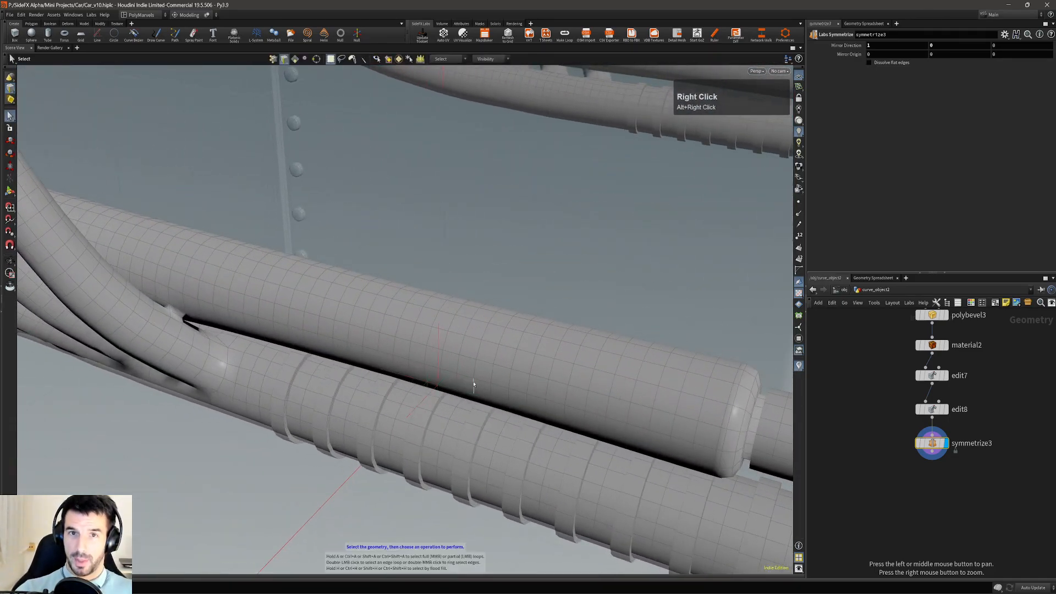
{"action": "middle_click_drag", "start_coordinate": [407, 311], "coordinate": [424, 338], "text": "alt"}
{"action": "left_click", "coordinate": [320, 313]}
{"action": "key", "text": "a"}
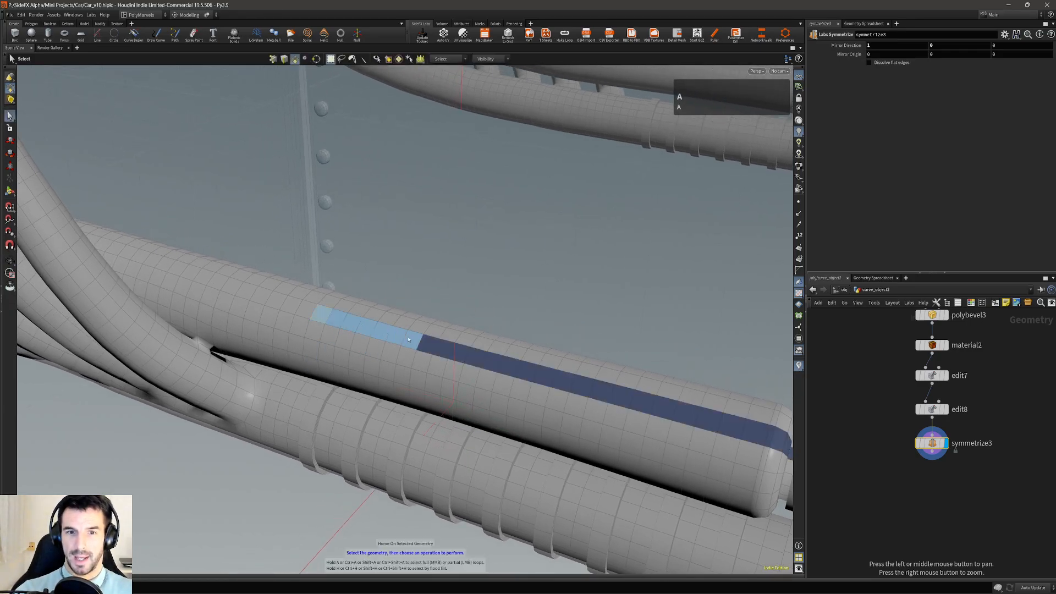
{"action": "left_click_drag", "start_coordinate": [482, 356], "coordinate": [497, 341], "text": "alt"}
{"action": "key", "text": "a"}
{"action": "key", "text": "a"}
{"action": "key", "text": "a"}
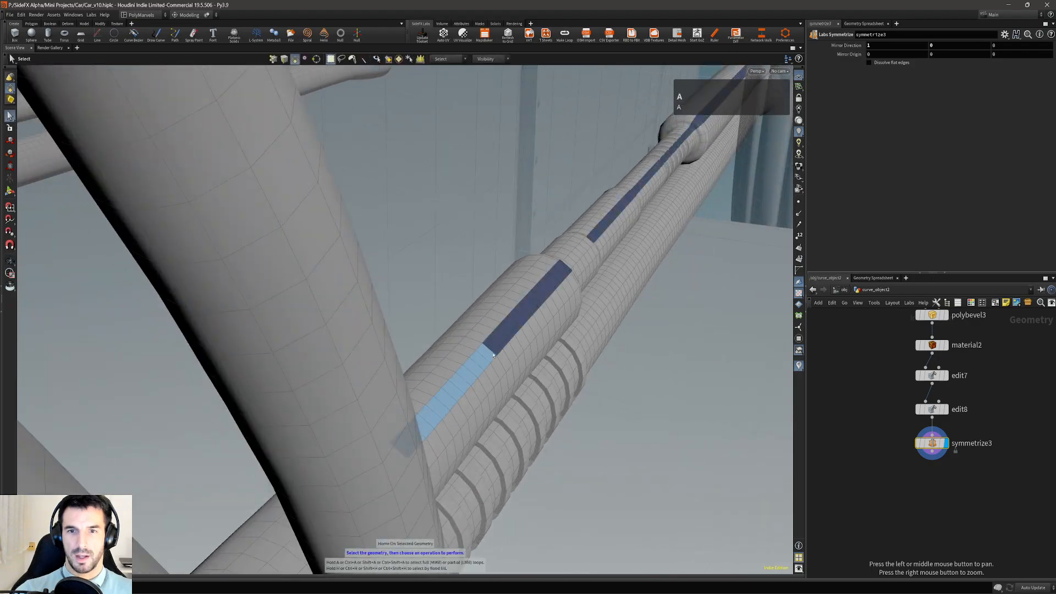
{"action": "key", "text": "a"}
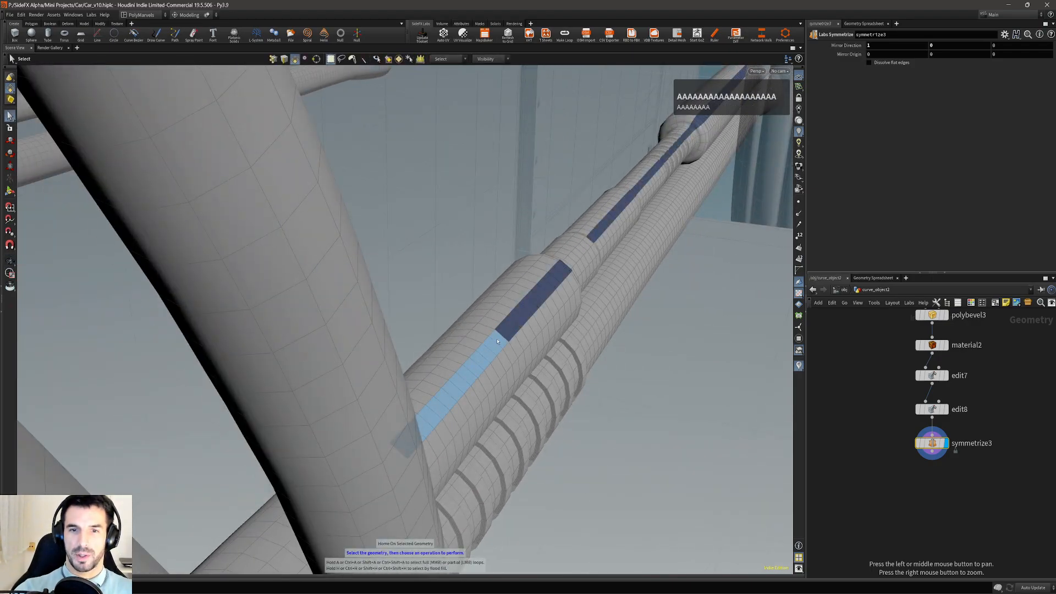
{"action": "middle_click", "coordinate": [496, 341]}
{"action": "right_click_drag", "start_coordinate": [496, 341], "coordinate": [434, 331], "text": "alt"}
{"action": "middle_click_drag", "start_coordinate": [583, 220], "coordinate": [520, 277], "text": "alt"}
{"action": "right_click_drag", "start_coordinate": [662, 110], "coordinate": [583, 242], "text": "alt"}
{"action": "middle_click_drag", "start_coordinate": [583, 242], "coordinate": [564, 273], "text": "alt"}
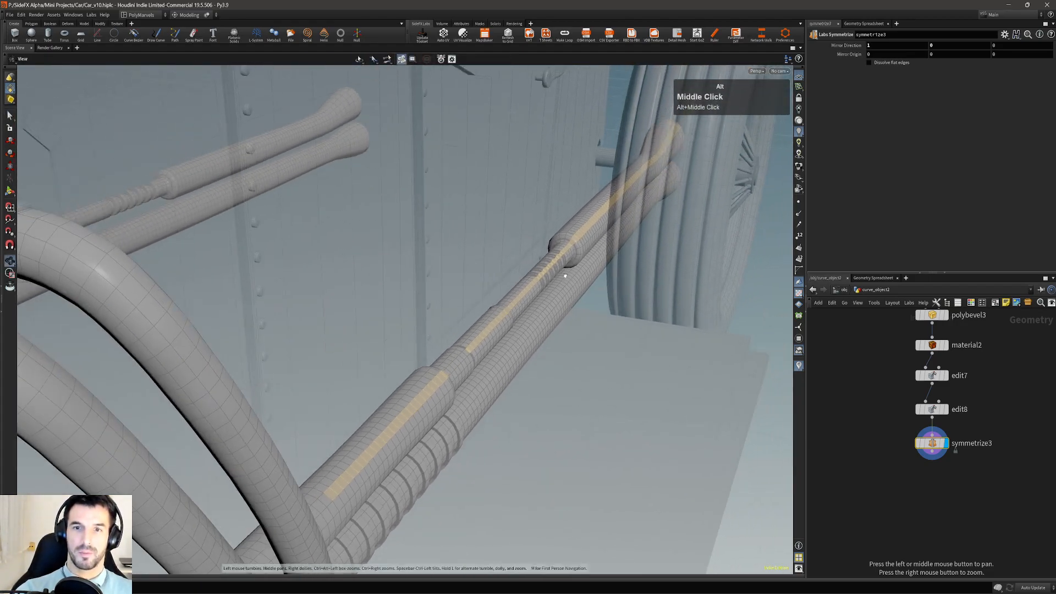
{"action": "right_click_drag", "start_coordinate": [345, 440], "coordinate": [392, 449], "text": "alt"}
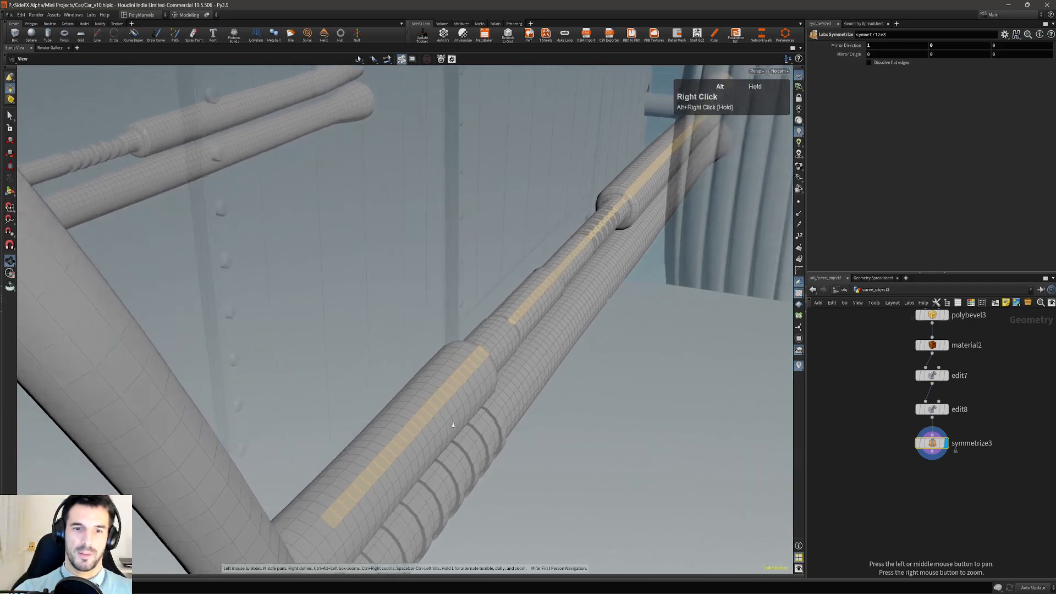
- Select a partial primitive loop between two faces on the thick section of the upper near-side pipe
{"action": "middle_click_drag", "start_coordinate": [392, 448], "coordinate": [393, 399], "text": "alt"}
{"action": "mouse_move", "coordinate": [393, 399]}
{"action": "left_mouse_down", "text": "alt"}
{"action": "mouse_move", "coordinate": [348, 405]}
{"action": "mouse_move", "coordinate": [387, 389]}
{"action": "left_mouse_up", "text": "alt"}
{"action": "left_click", "coordinate": [310, 426]}
{"action": "right_click_drag", "start_coordinate": [386, 388], "coordinate": [401, 382], "text": "alt"}
{"action": "key", "text": "a"}
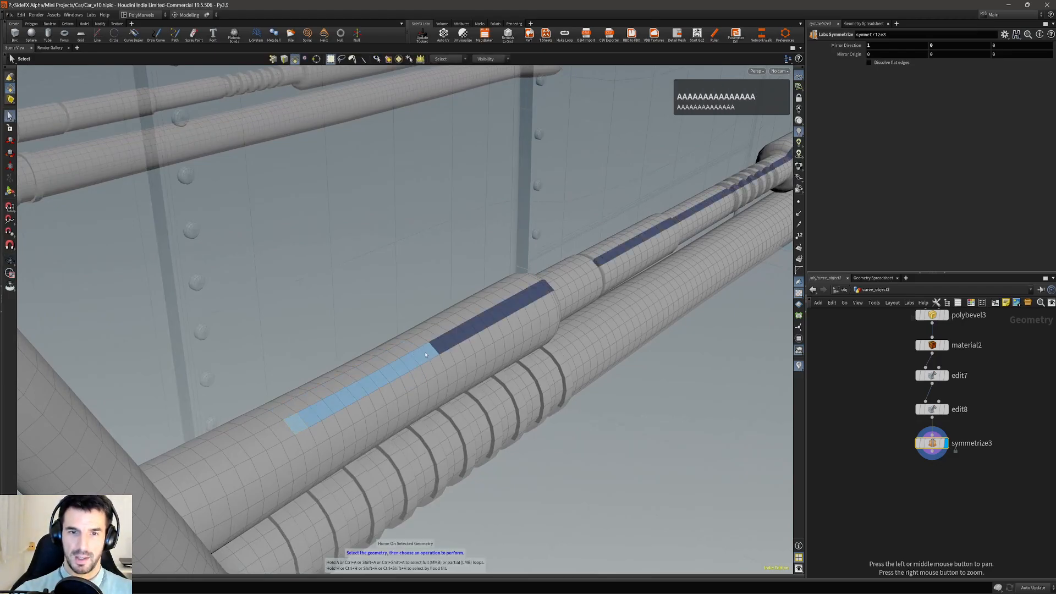
{"action": "left_click", "coordinate": [429, 354]}
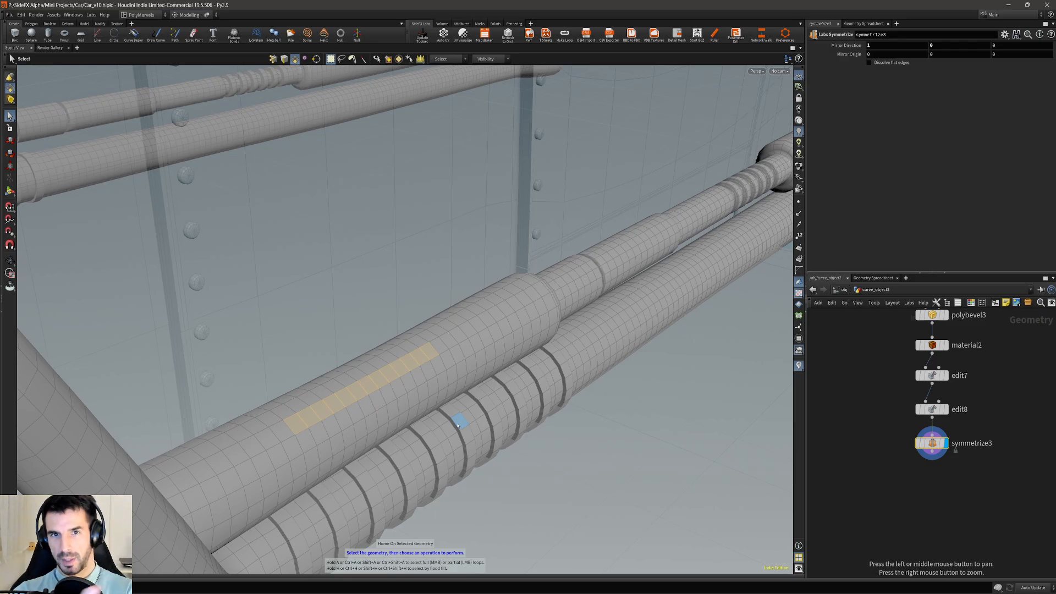
- Grow the primitive strip selection on the upper pipe and shrink it back to a single row
{"action": "left_click_drag", "start_coordinate": [454, 419], "coordinate": [314, 363], "text": "alt"}
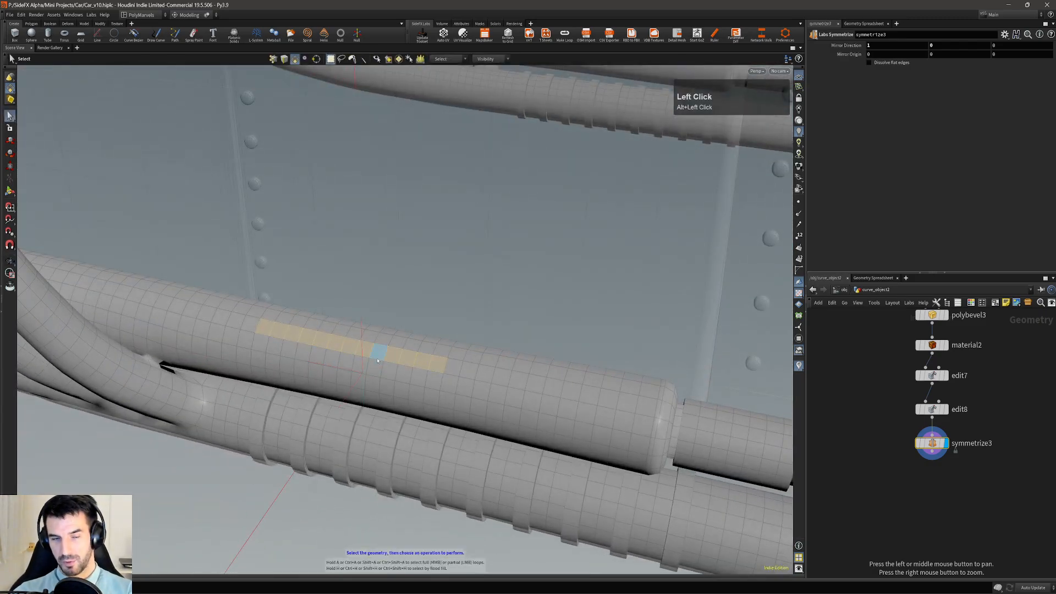
{"action": "right_click_drag", "start_coordinate": [386, 355], "coordinate": [314, 368], "text": "alt"}
{"action": "left_click_drag", "start_coordinate": [369, 360], "coordinate": [352, 375], "text": "alt"}
{"action": "right_click_drag", "start_coordinate": [352, 375], "coordinate": [402, 370], "text": "alt"}
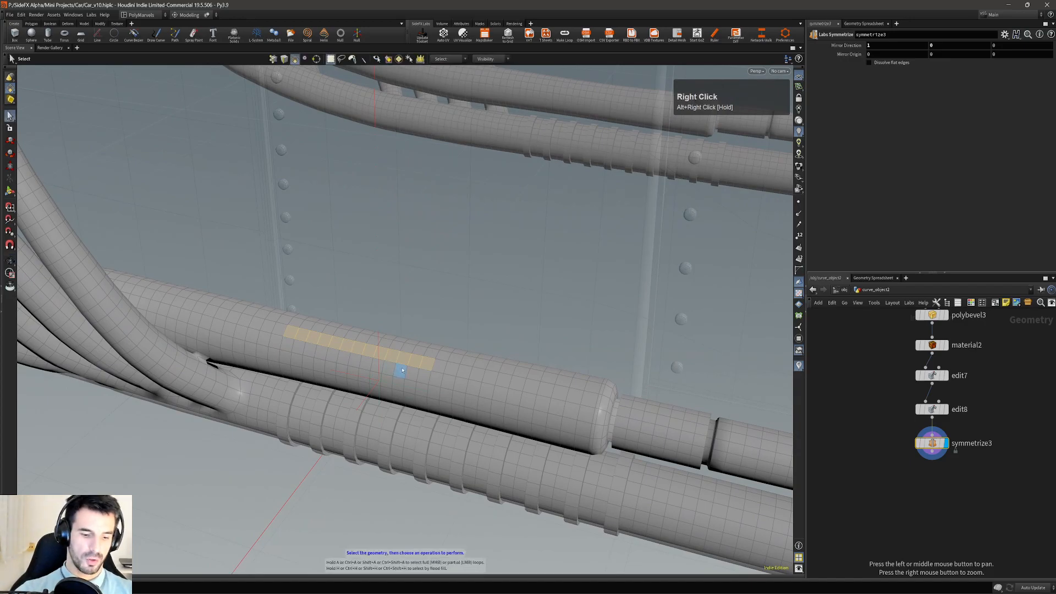
{"action": "key", "text": "shift+g"}
{"action": "key", "text": "shift+g"}
{"action": "key", "text": "shift+s"}
{"action": "key", "text": "shift+s"}
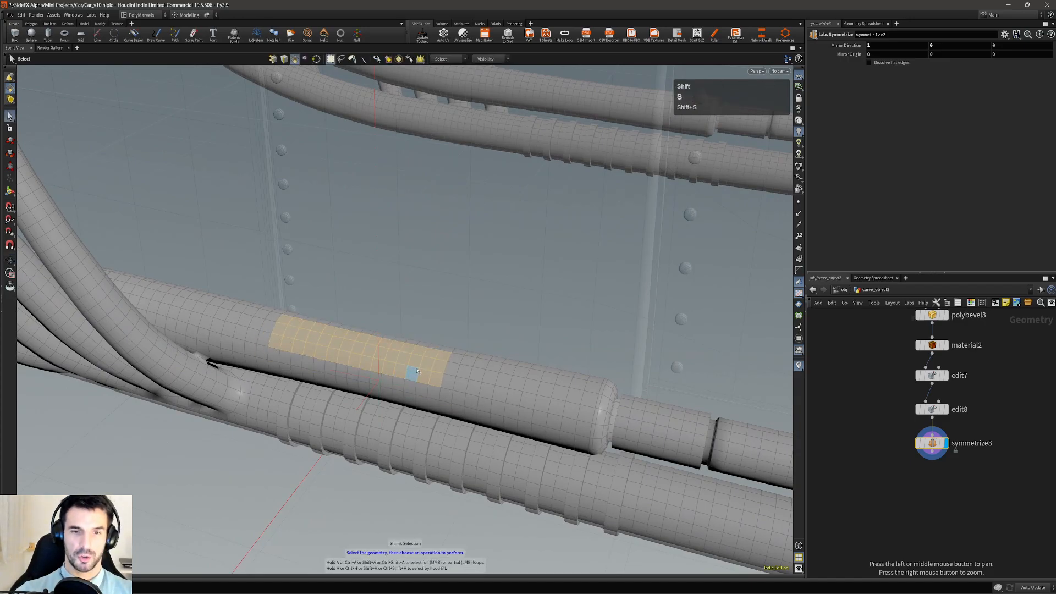
{"action": "right_click_drag", "start_coordinate": [385, 359], "coordinate": [440, 356], "text": "alt"}
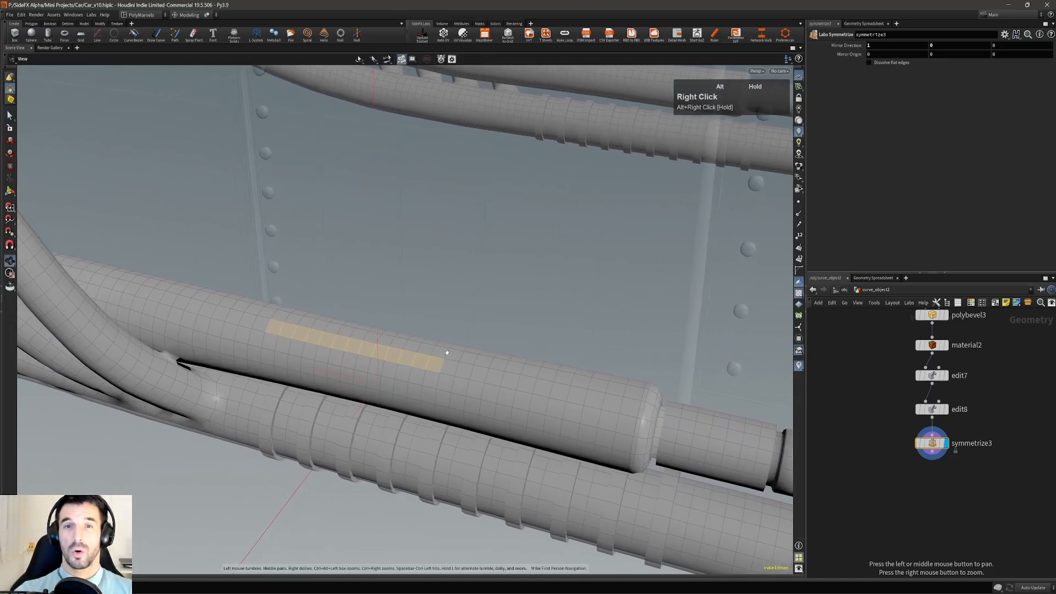
{"action": "middle_click_drag", "start_coordinate": [440, 357], "coordinate": [465, 366], "text": "alt"}
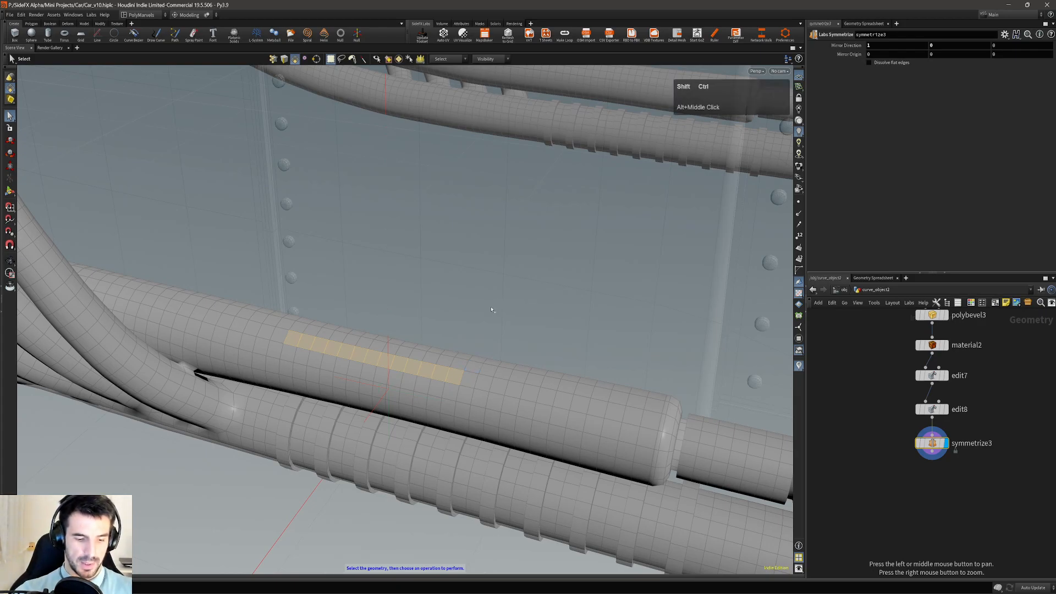
- Convert the primitive strip selection to points, to edges, and back to primitives
{"action": "key", "text": "ctrl+shift+3"}
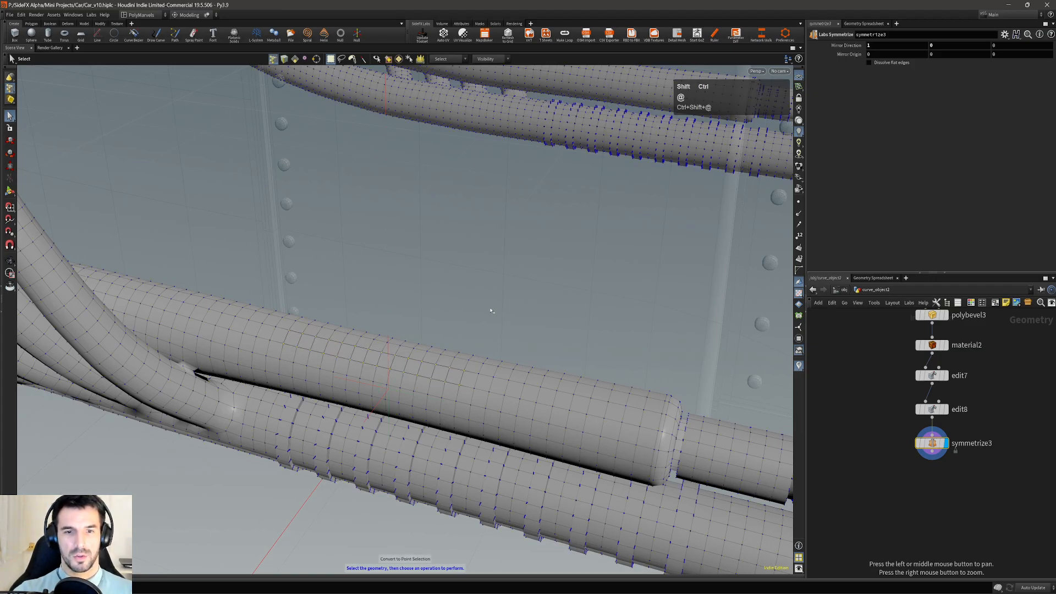
{"action": "key", "text": "ctrl+shift+3"}
{"action": "key", "text": "ctrl+shift+3"}
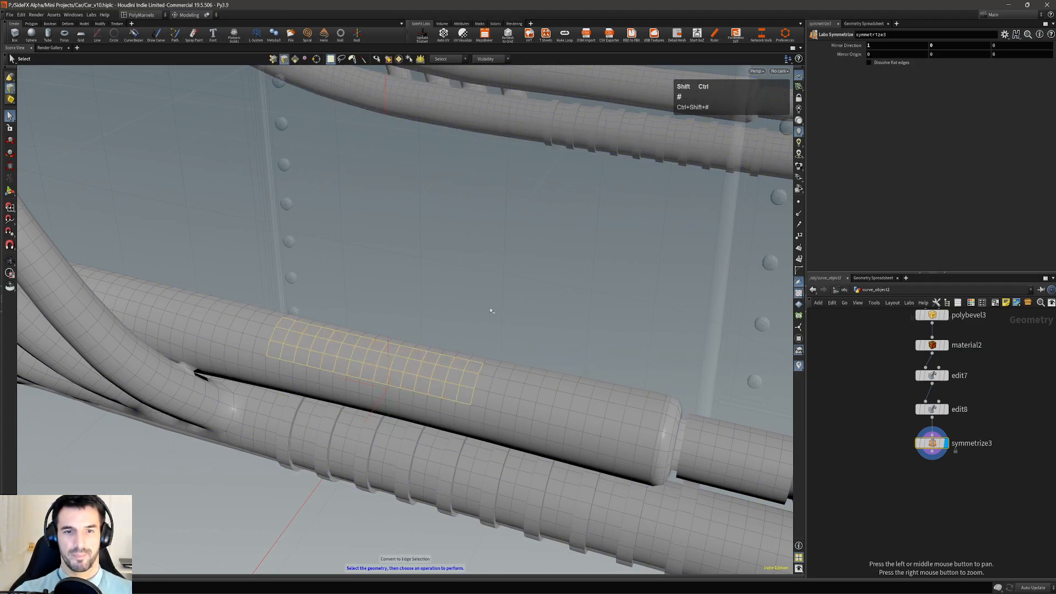
{"action": "key", "text": "ctrl+shift+2"}
{"action": "key", "text": "ctrl+shift+3"}
{"action": "key", "text": "ctrl+shift+4"}
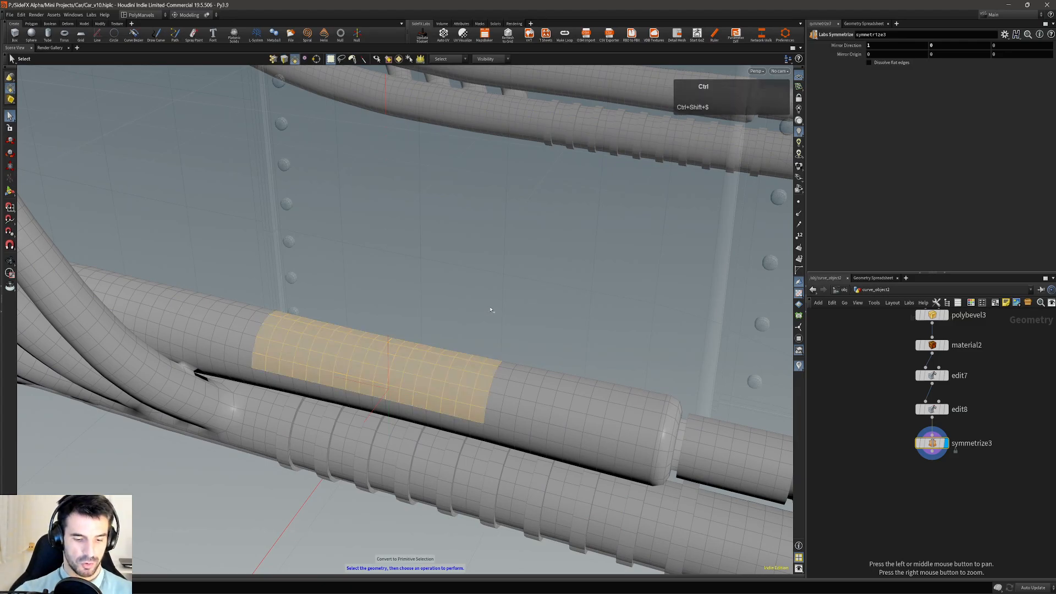
- Invert the primitive selection so that everything except the patch on the upper pipe is selected
{"action": "key", "text": "ctrl+i"}
{"action": "right_click_drag", "start_coordinate": [491, 309], "coordinate": [470, 314], "text": "alt"}
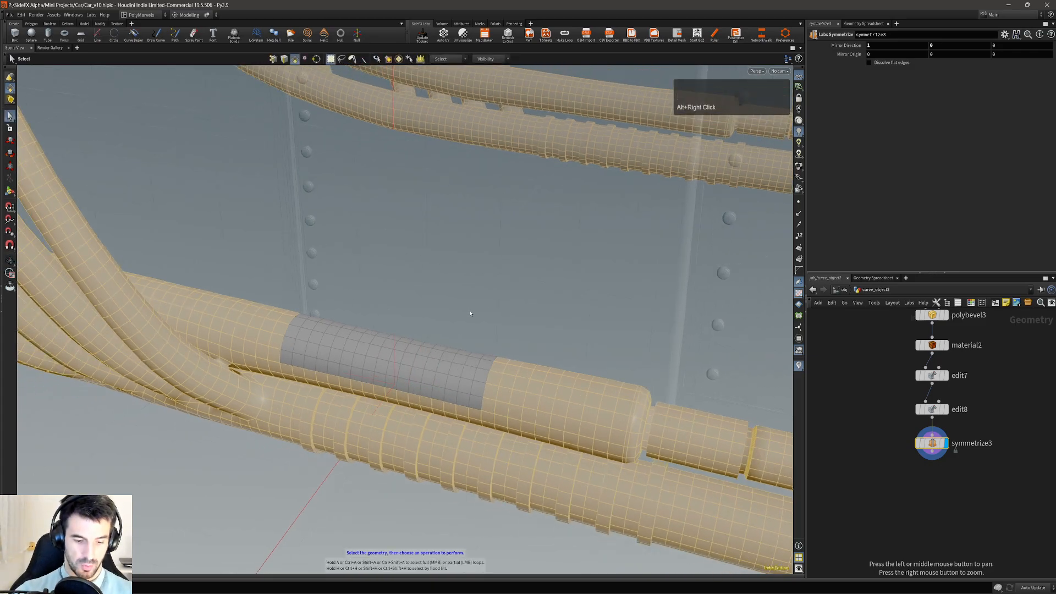
{"action": "left_click_drag", "start_coordinate": [471, 314], "coordinate": [322, 308], "text": "alt"}
{"action": "key", "text": "s"}
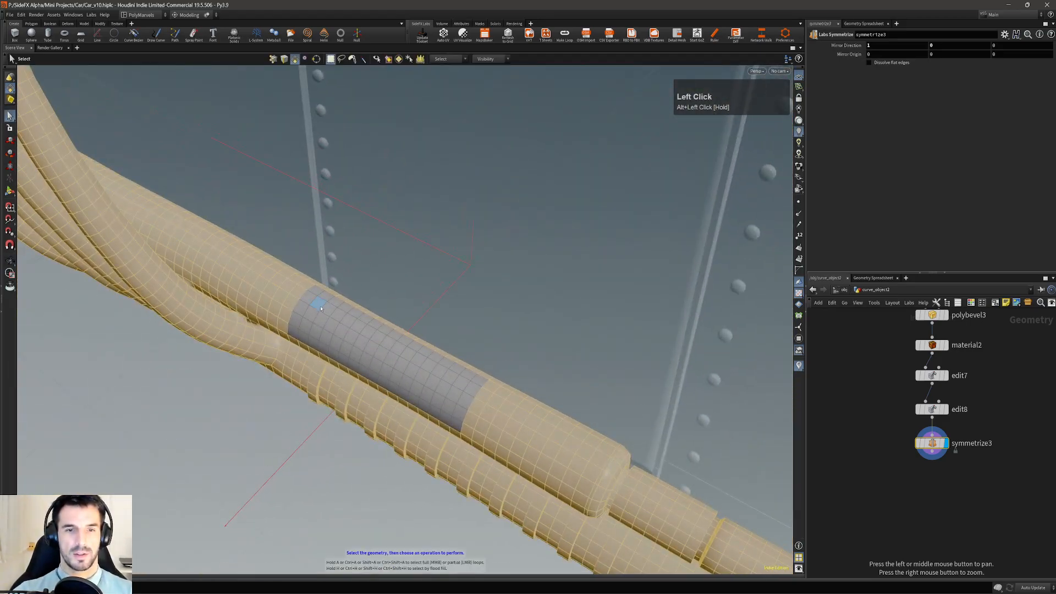
{"action": "left_click_drag", "start_coordinate": [404, 373], "coordinate": [391, 361], "text": "alt"}
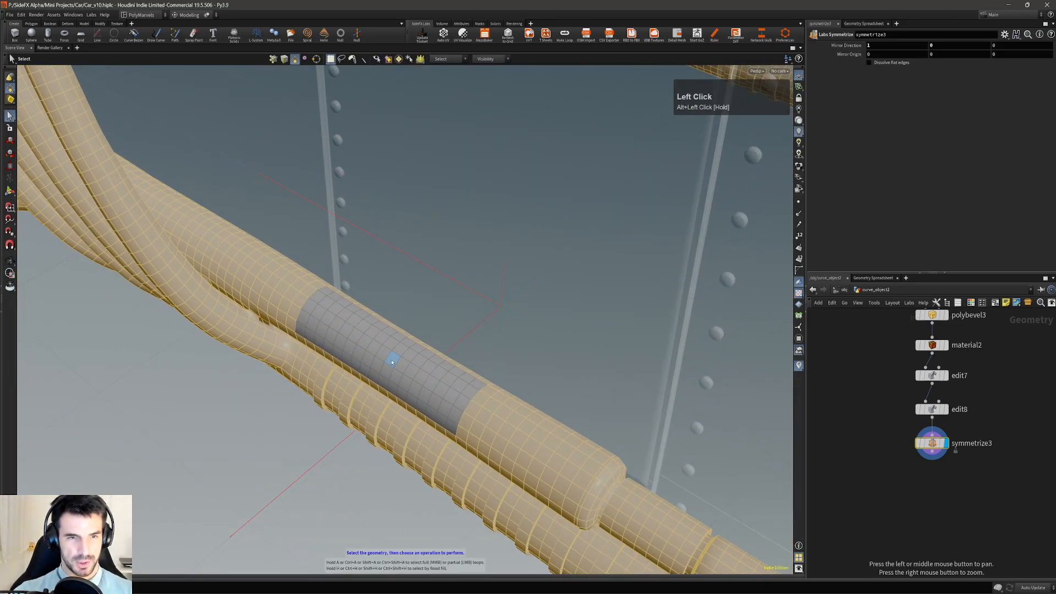
- Select the enclosed patch of unselected primitives on the upper near-side pipe by flood fill
{"action": "left_click", "coordinate": [392, 361]}
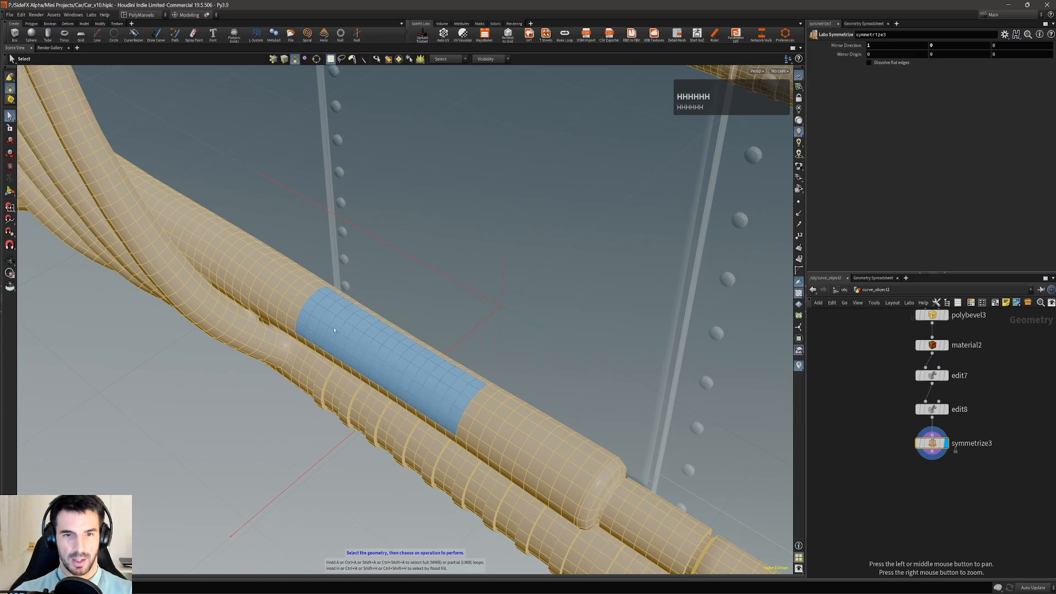
{"action": "key", "text": "h"}
{"action": "left_click", "coordinate": [392, 348]}
{"action": "right_click_drag", "start_coordinate": [389, 356], "coordinate": [351, 365], "text": "alt"}
{"action": "left_click_drag", "start_coordinate": [351, 363], "coordinate": [410, 347], "text": "alt"}
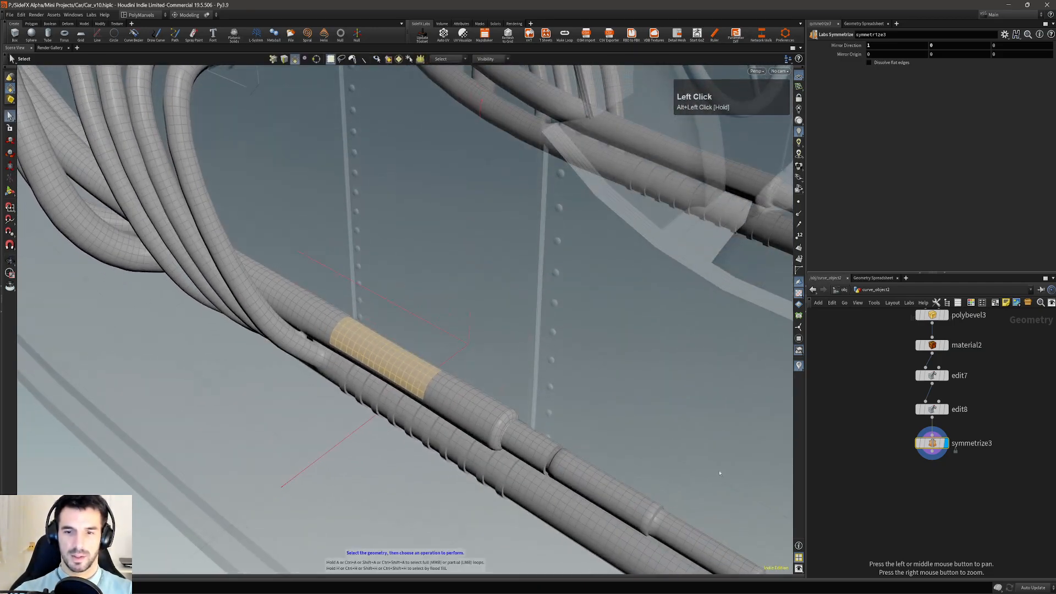
{"action": "left_click", "coordinate": [683, 583]}
{"action": "scroll", "coordinate": [404, 319], "scroll_direction": "down", "scroll_amount": 2}
{"action": "scroll", "coordinate": [405, 319], "scroll_direction": "down", "scroll_amount": 1}
{"action": "right_click_drag", "start_coordinate": [459, 250], "coordinate": [429, 275], "text": "alt"}
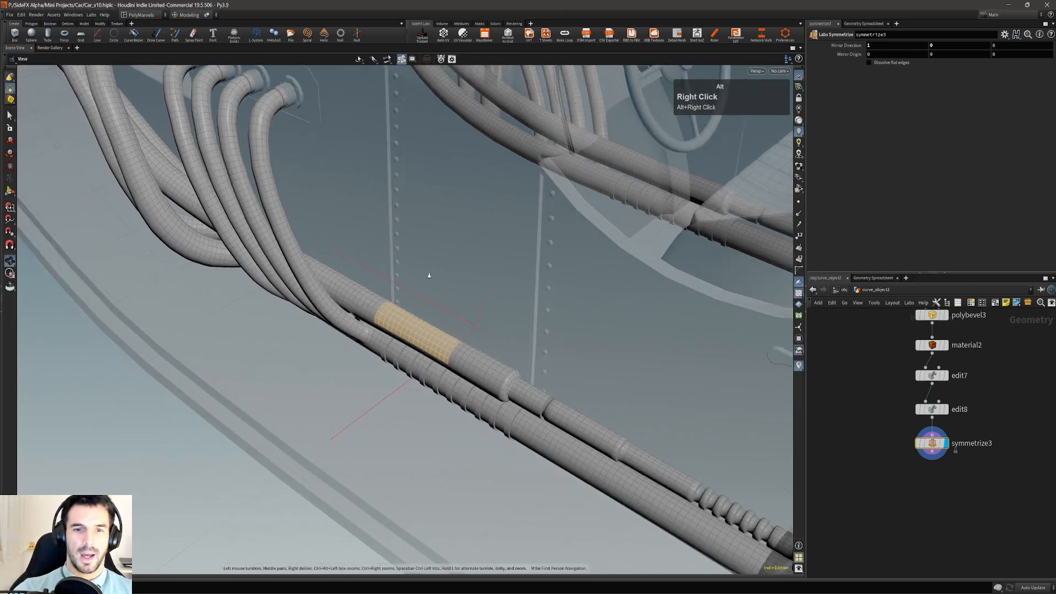
{"action": "left_click_drag", "start_coordinate": [429, 275], "coordinate": [504, 292], "text": "alt"}
{"action": "right_click_drag", "start_coordinate": [504, 292], "coordinate": [472, 350], "text": "alt"}
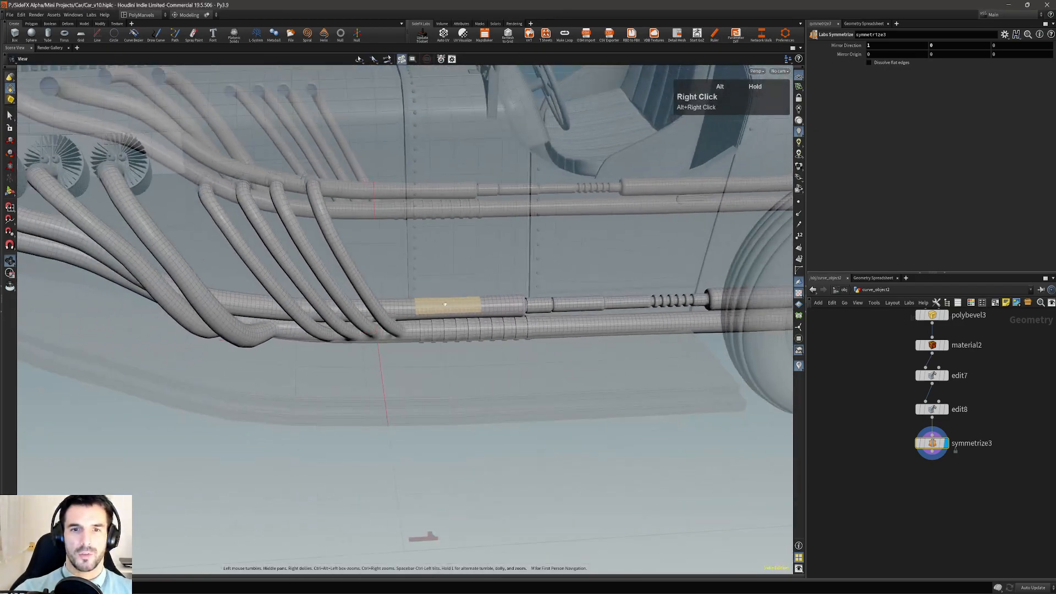
- Replace the selection with one primitive on the banded lower pipe, and select all primitives connected to the upper near-side pipe
{"action": "middle_click", "coordinate": [483, 332]}
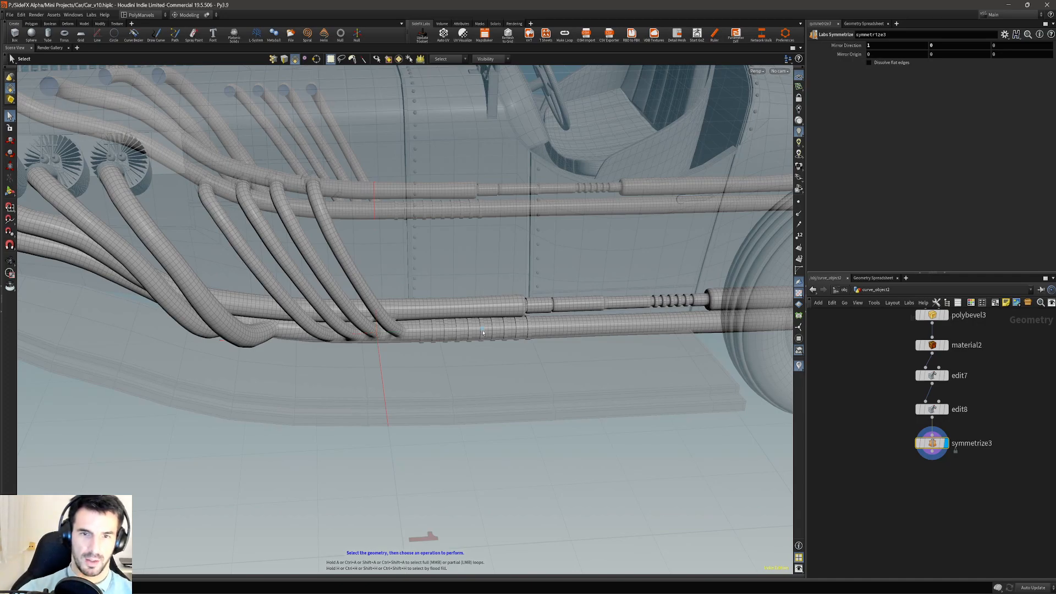
{"action": "right_click_drag", "start_coordinate": [483, 331], "coordinate": [551, 325], "text": "alt"}
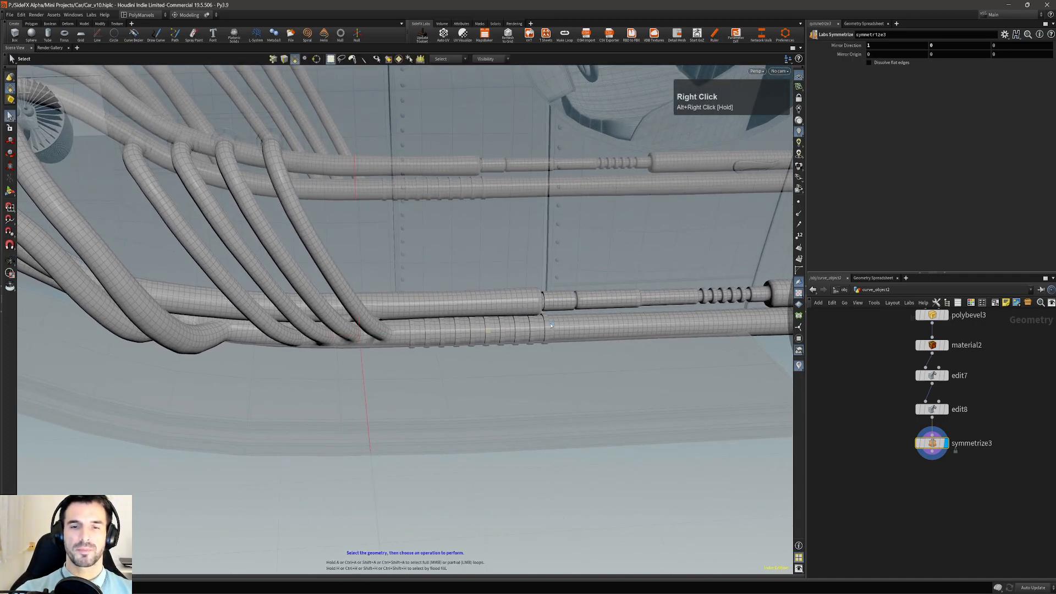
{"action": "right_click_drag", "start_coordinate": [440, 319], "coordinate": [484, 303], "text": "alt"}
{"action": "middle_click_drag", "start_coordinate": [484, 303], "coordinate": [456, 328], "text": "alt"}
{"action": "right_click_drag", "start_coordinate": [456, 328], "coordinate": [467, 324], "text": "alt"}
{"action": "left_click_drag", "start_coordinate": [468, 325], "coordinate": [482, 331], "text": "alt"}
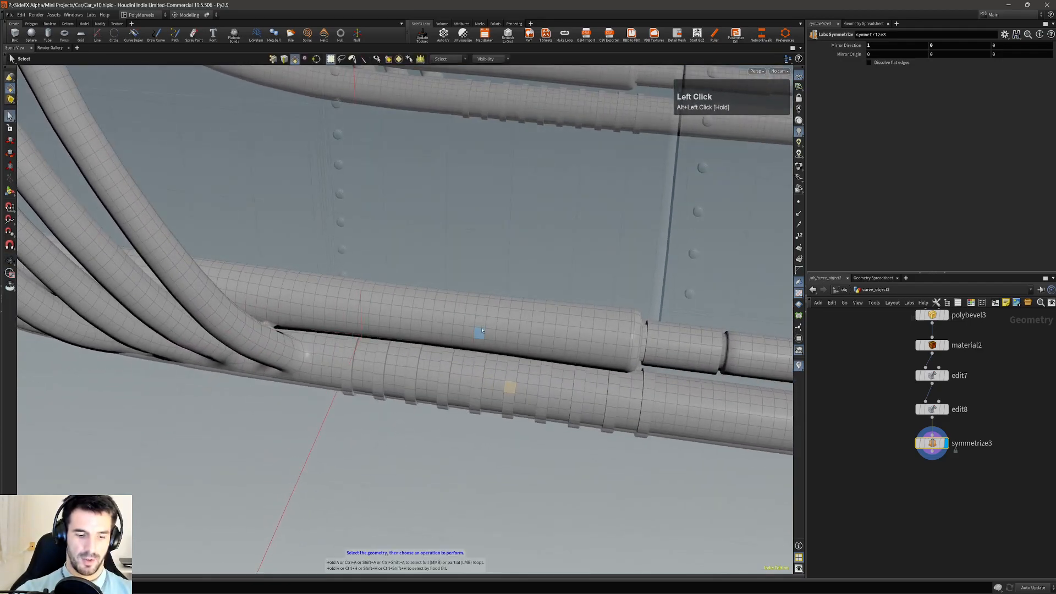
{"action": "double_click", "coordinate": [482, 321]}
{"action": "right_click_drag", "start_coordinate": [517, 319], "coordinate": [501, 336], "text": "alt"}
{"action": "middle_click_drag", "start_coordinate": [501, 337], "coordinate": [419, 342], "text": "alt"}
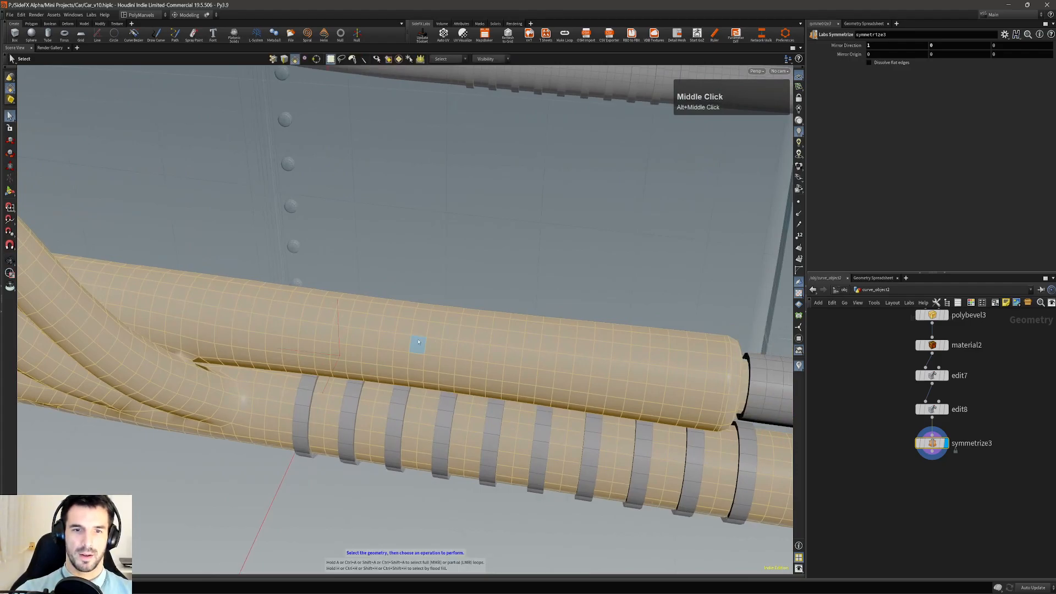
{"action": "left_click_drag", "start_coordinate": [428, 337], "coordinate": [394, 331], "text": "alt"}
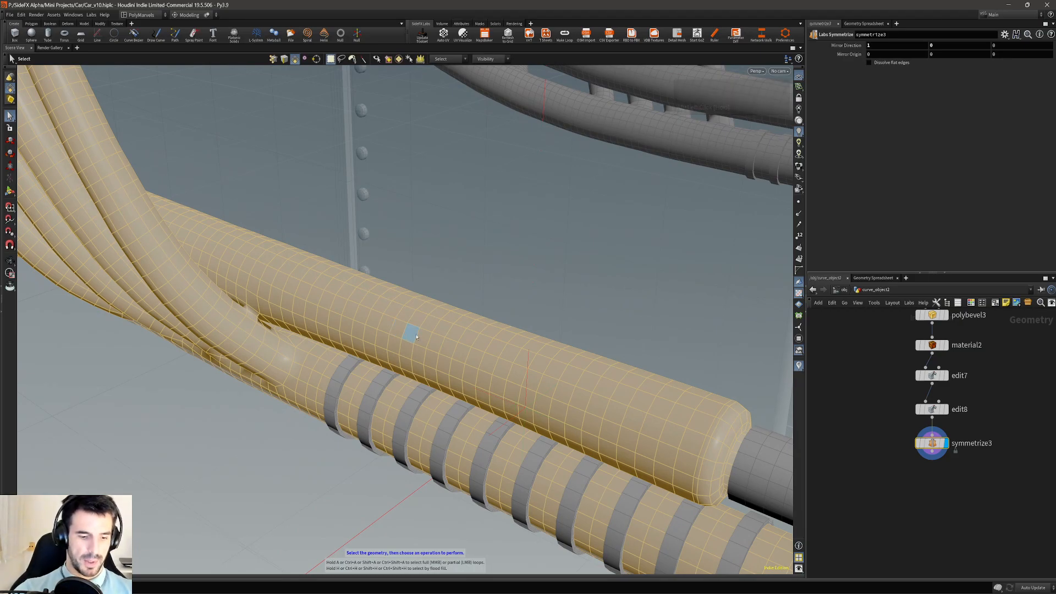
- Select edge loops on the upper near-side exhaust pipe in edge selection mode
{"action": "key", "text": "3"}
{"action": "double_click", "coordinate": [441, 327]}
{"action": "left_click_drag", "start_coordinate": [446, 329], "coordinate": [464, 332], "text": "alt"}
{"action": "double_click", "coordinate": [468, 331]}
{"action": "right_click_drag", "start_coordinate": [467, 331], "coordinate": [325, 364], "text": "alt"}
{"action": "middle_click_drag", "start_coordinate": [439, 337], "coordinate": [396, 350], "text": "alt"}
{"action": "right_click_drag", "start_coordinate": [395, 349], "coordinate": [380, 399], "text": "alt"}
- Select all the near-side exhaust pipe edges up to the surrounding boundaries by flood fill
{"action": "left_click", "coordinate": [421, 361]}
{"action": "key", "text": "h"}
{"action": "left_click", "coordinate": [428, 352]}
{"action": "right_click_drag", "start_coordinate": [423, 355], "coordinate": [198, 439], "text": "alt"}
{"action": "left_click_drag", "start_coordinate": [350, 372], "coordinate": [392, 360], "text": "alt"}
{"action": "right_click_drag", "start_coordinate": [392, 360], "coordinate": [298, 364], "text": "alt"}
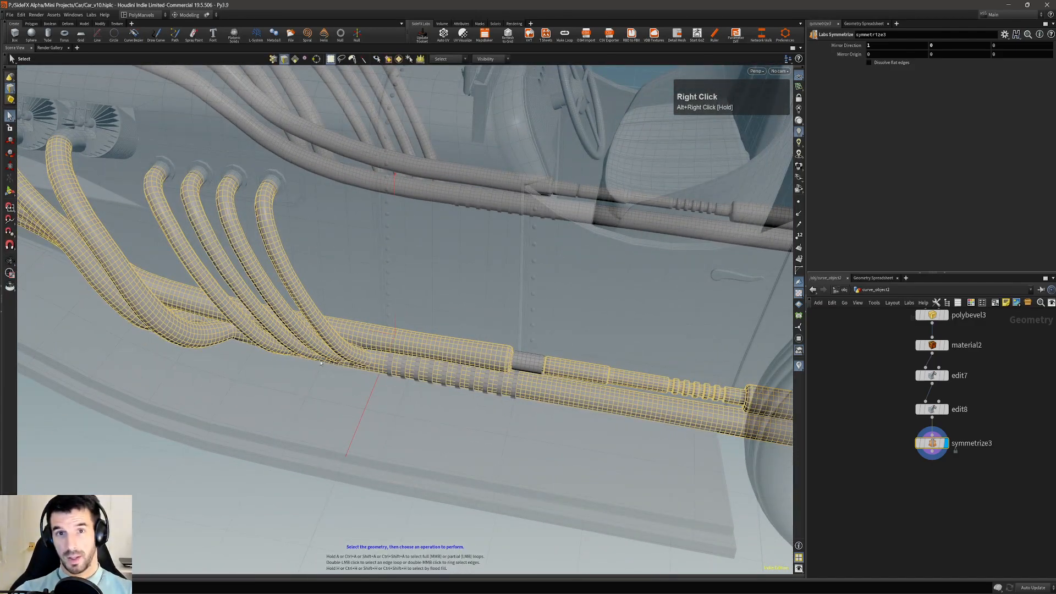
{"action": "right_click_drag", "start_coordinate": [366, 347], "coordinate": [565, 333], "text": "alt"}
{"action": "right_click_drag", "start_coordinate": [511, 378], "coordinate": [224, 393], "text": "alt"}
{"action": "left_click_drag", "start_coordinate": [301, 391], "coordinate": [345, 380], "text": "alt"}
{"action": "right_click_drag", "start_coordinate": [345, 381], "coordinate": [212, 386], "text": "alt"}
{"action": "middle_click_drag", "start_coordinate": [211, 386], "coordinate": [395, 373], "text": "alt"}
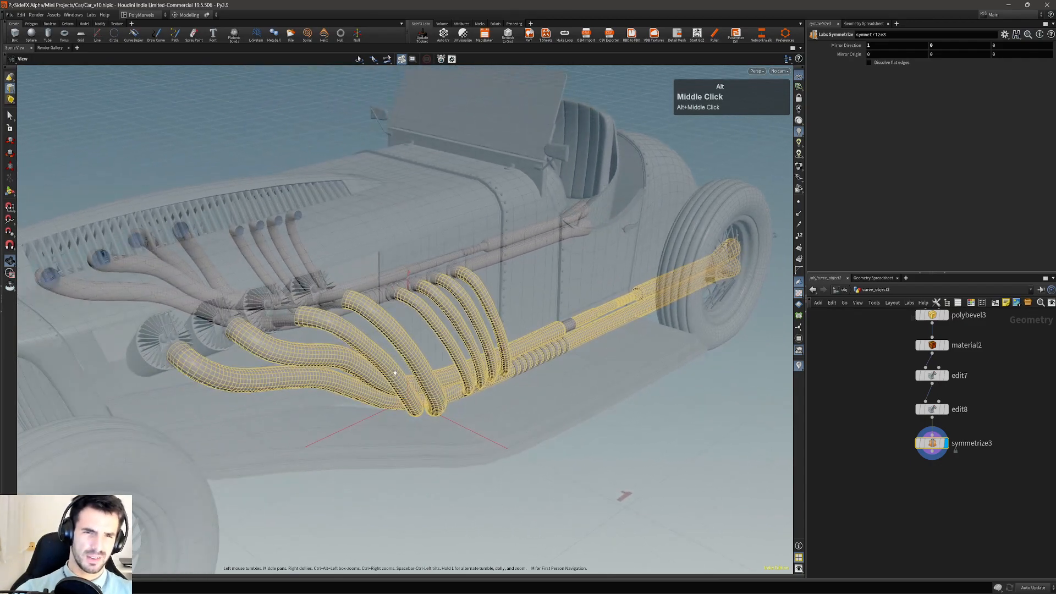
- Clear the edge selection on the near-side exhaust pipes
{"action": "left_click_drag", "start_coordinate": [395, 373], "coordinate": [253, 335], "text": "alt"}
{"action": "right_click_drag", "start_coordinate": [253, 336], "coordinate": [550, 412], "text": "alt"}
{"action": "left_click_drag", "start_coordinate": [550, 413], "coordinate": [463, 387], "text": "alt"}
{"action": "left_click", "coordinate": [461, 389]}
{"action": "middle_click_drag", "start_coordinate": [440, 431], "coordinate": [405, 420], "text": "alt"}
{"action": "left_click_drag", "start_coordinate": [405, 419], "coordinate": [423, 390], "text": "alt"}
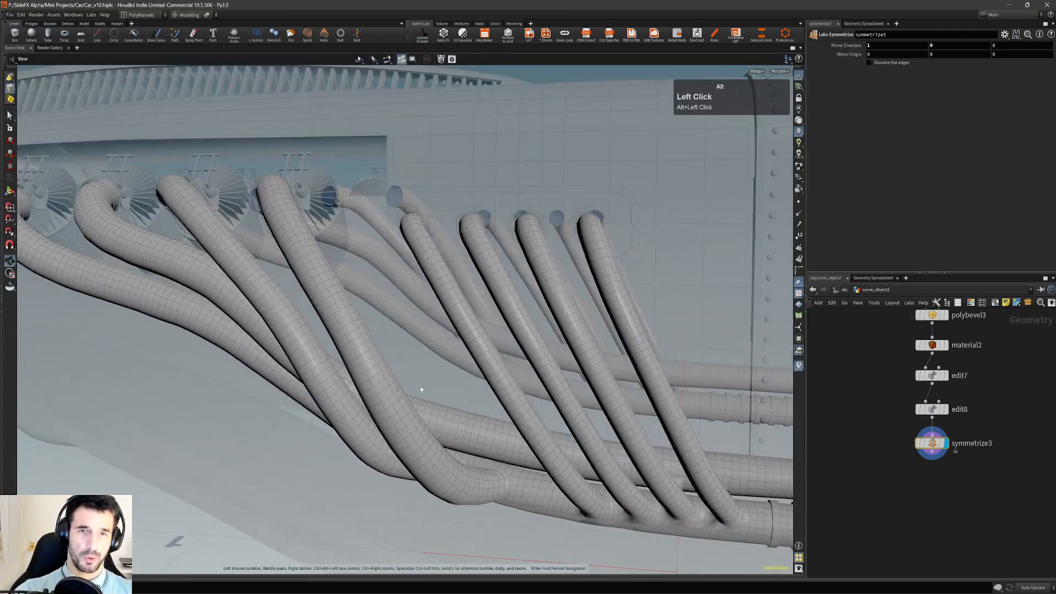
- Examine the curved near-side exhaust pipes from several angles, from the engine openings to the lower pipe
{"action": "right_click_drag", "start_coordinate": [422, 391], "coordinate": [446, 444], "text": "alt"}
{"action": "left_click_drag", "start_coordinate": [447, 444], "coordinate": [459, 435], "text": "alt"}
{"action": "middle_click_drag", "start_coordinate": [459, 436], "coordinate": [455, 414], "text": "alt"}
{"action": "left_click_drag", "start_coordinate": [431, 488], "coordinate": [440, 463], "text": "alt"}
{"action": "right_click_drag", "start_coordinate": [440, 463], "coordinate": [443, 455], "text": "alt"}
{"action": "middle_click_drag", "start_coordinate": [442, 455], "coordinate": [460, 480], "text": "alt"}
{"action": "left_click_drag", "start_coordinate": [461, 480], "coordinate": [415, 454], "text": "alt"}
{"action": "right_click_drag", "start_coordinate": [415, 453], "coordinate": [399, 449], "text": "alt"}
{"action": "middle_click_drag", "start_coordinate": [398, 450], "coordinate": [553, 512], "text": "alt"}
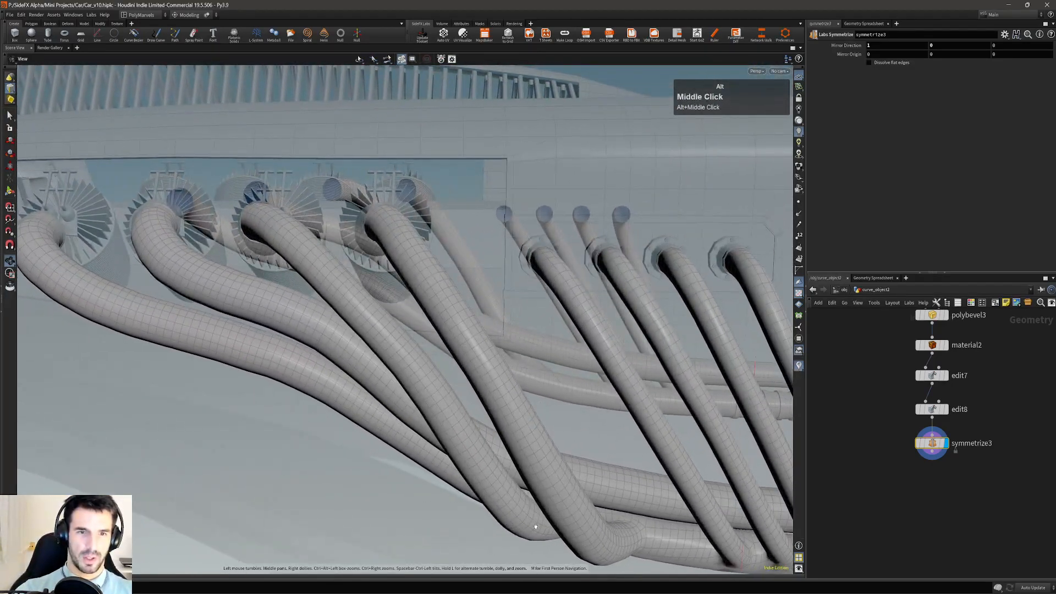
{"action": "left_click_drag", "start_coordinate": [330, 276], "coordinate": [448, 405], "text": "alt"}
{"action": "middle_click_drag", "start_coordinate": [448, 404], "coordinate": [402, 362], "text": "alt"}
{"action": "left_click_drag", "start_coordinate": [402, 361], "coordinate": [486, 400], "text": "alt"}
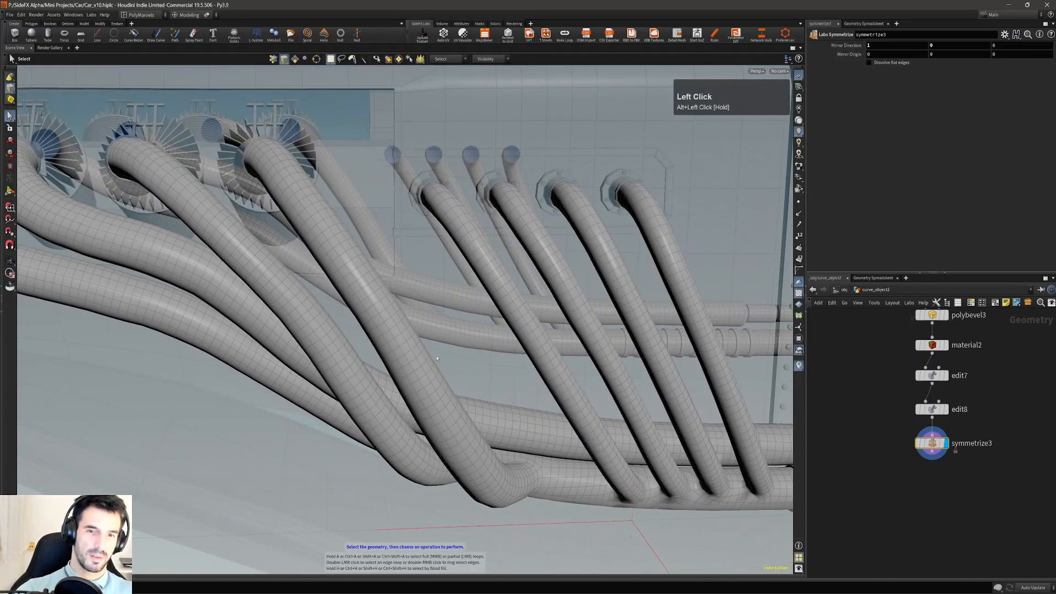
- Select all connected primitives of the near-side exhaust pipes and subdivide them with a depth of 1
{"action": "double_click", "coordinate": [394, 349]}
{"action": "key", "text": "3"}
{"action": "key", "text": "c"}
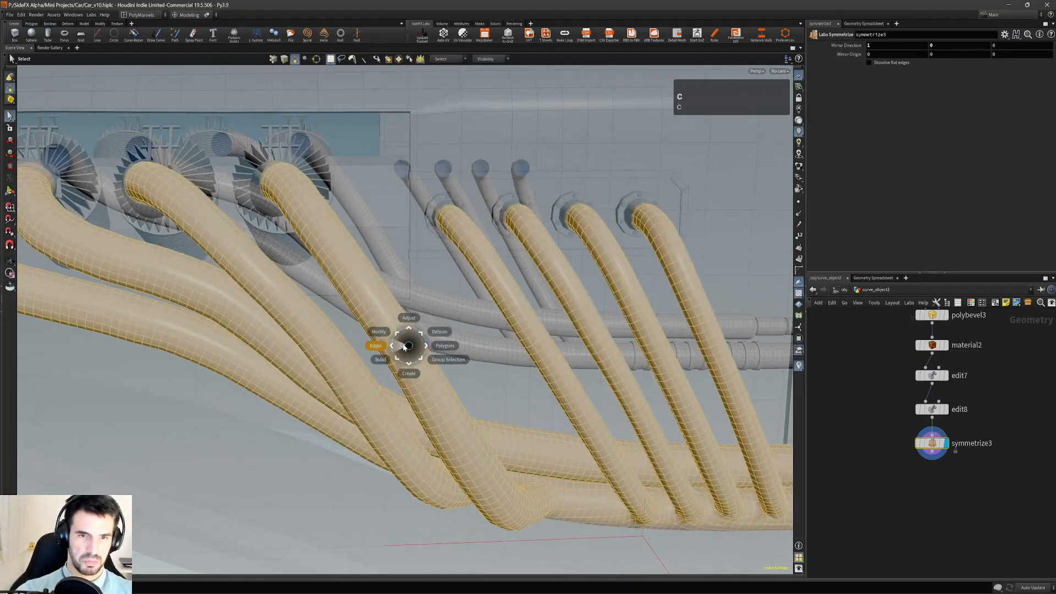
{"action": "left_click", "coordinate": [422, 312]}
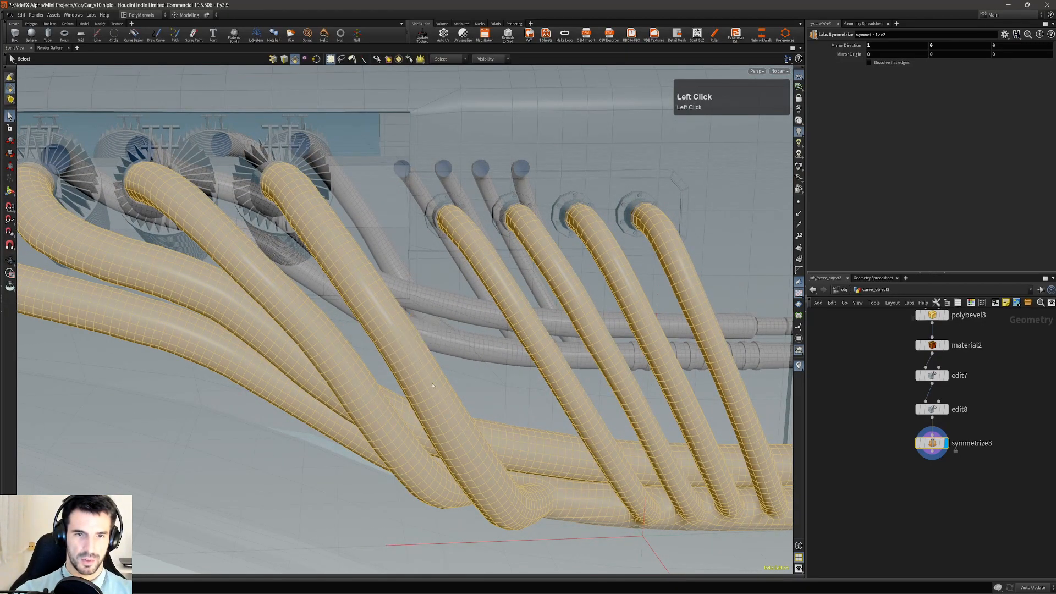
{"action": "mouse_move", "coordinate": [433, 388]}
{"action": "left_mouse_down", "text": "alt"}
{"action": "mouse_move", "coordinate": [476, 401]}
{"action": "mouse_move", "coordinate": [433, 377]}
{"action": "left_mouse_up", "text": "alt"}
{"action": "middle_click_drag", "start_coordinate": [433, 377], "coordinate": [439, 383], "text": "alt"}
{"action": "left_click_drag", "start_coordinate": [439, 383], "coordinate": [477, 509], "text": "alt"}
{"action": "middle_click_drag", "start_coordinate": [478, 509], "coordinate": [472, 494], "text": "alt"}
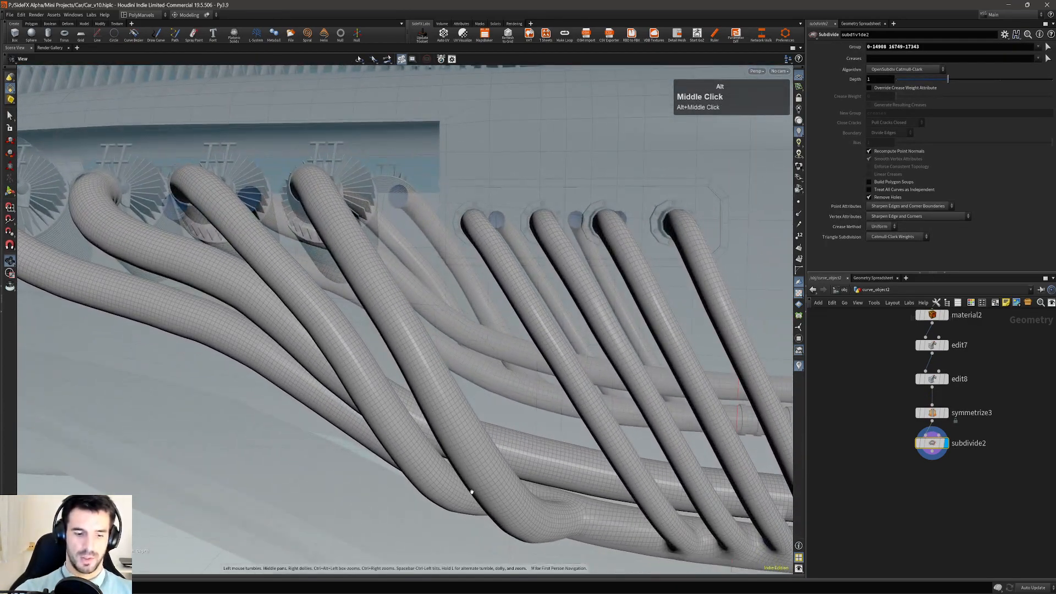
- Select spaced edges on the lower part of the thick curved pipe and set them as the selection pattern
{"action": "right_click_drag", "start_coordinate": [472, 494], "coordinate": [511, 499], "text": "alt"}
{"action": "left_click_drag", "start_coordinate": [511, 500], "coordinate": [525, 470], "text": "alt"}
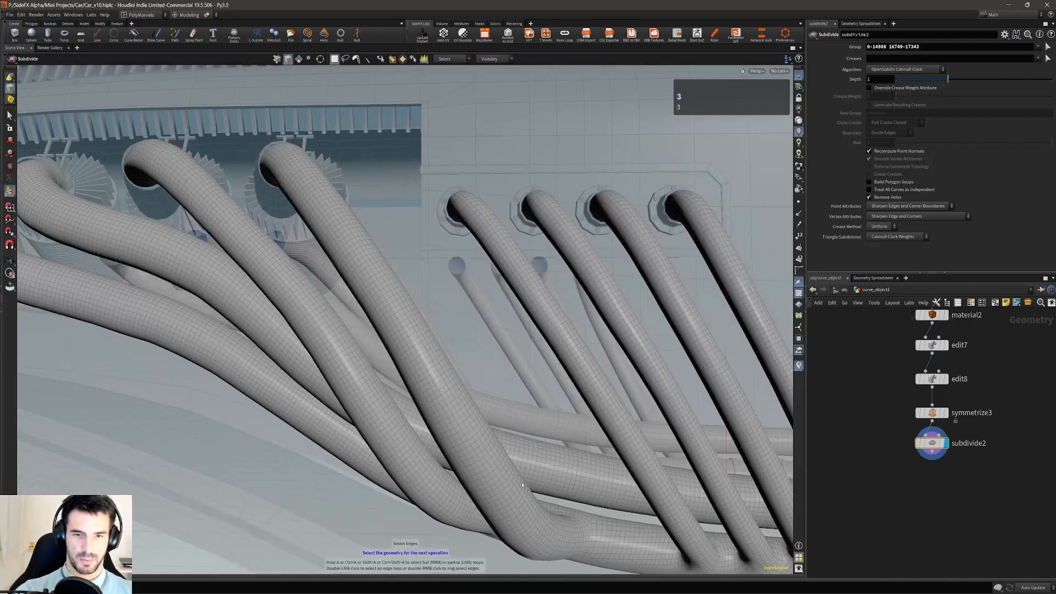
{"action": "right_click_drag", "start_coordinate": [525, 470], "coordinate": [539, 493], "text": "alt"}
{"action": "left_click_drag", "start_coordinate": [540, 493], "coordinate": [535, 464], "text": "alt"}
{"action": "right_click_drag", "start_coordinate": [535, 463], "coordinate": [551, 492], "text": "alt"}
{"action": "left_click_drag", "start_coordinate": [551, 493], "coordinate": [512, 506], "text": "alt"}
{"action": "left_click", "coordinate": [512, 503]}
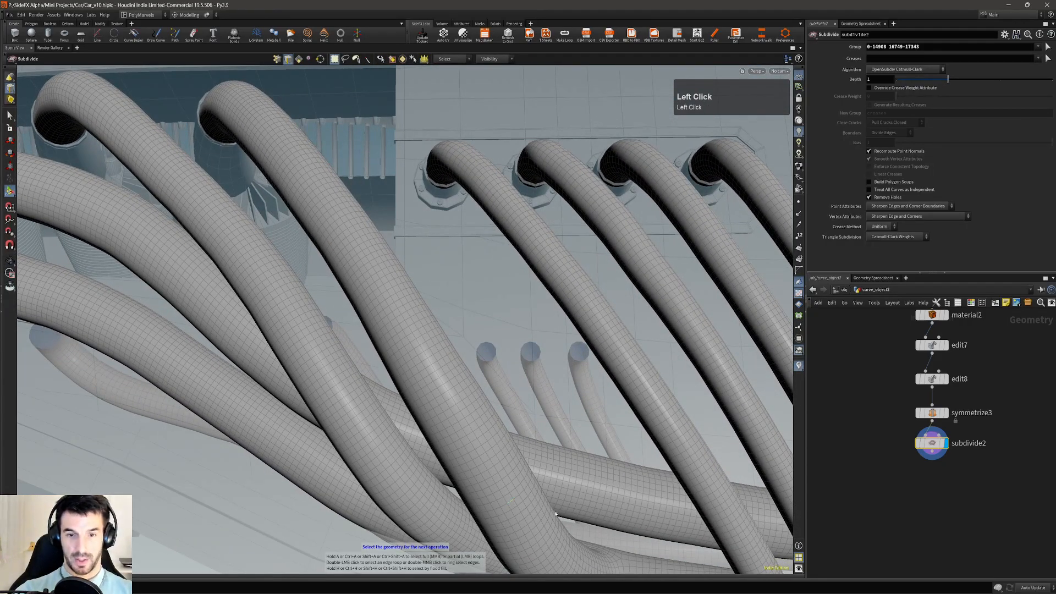
{"action": "middle_click_drag", "start_coordinate": [477, 461], "coordinate": [503, 495], "text": "alt"}
{"action": "right_click_drag", "start_coordinate": [503, 495], "coordinate": [462, 457], "text": "alt"}
{"action": "left_click_drag", "start_coordinate": [462, 457], "coordinate": [478, 445], "text": "alt"}
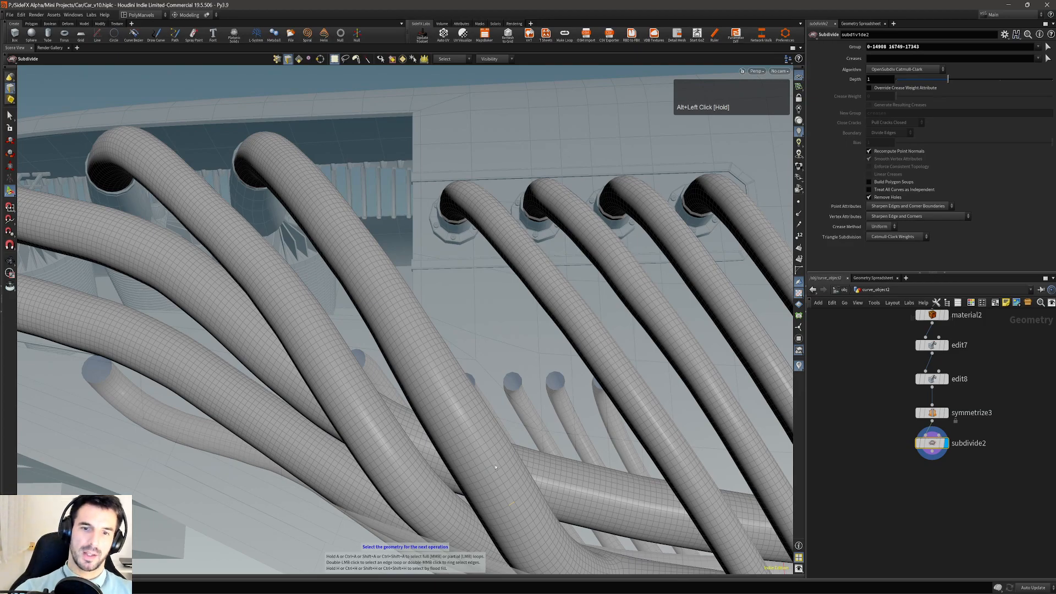
{"action": "right_click_drag", "start_coordinate": [303, 428], "coordinate": [507, 496], "text": "alt"}
{"action": "left_click", "coordinate": [492, 474], "text": "shift"}
{"action": "key", "text": "shift+p"}
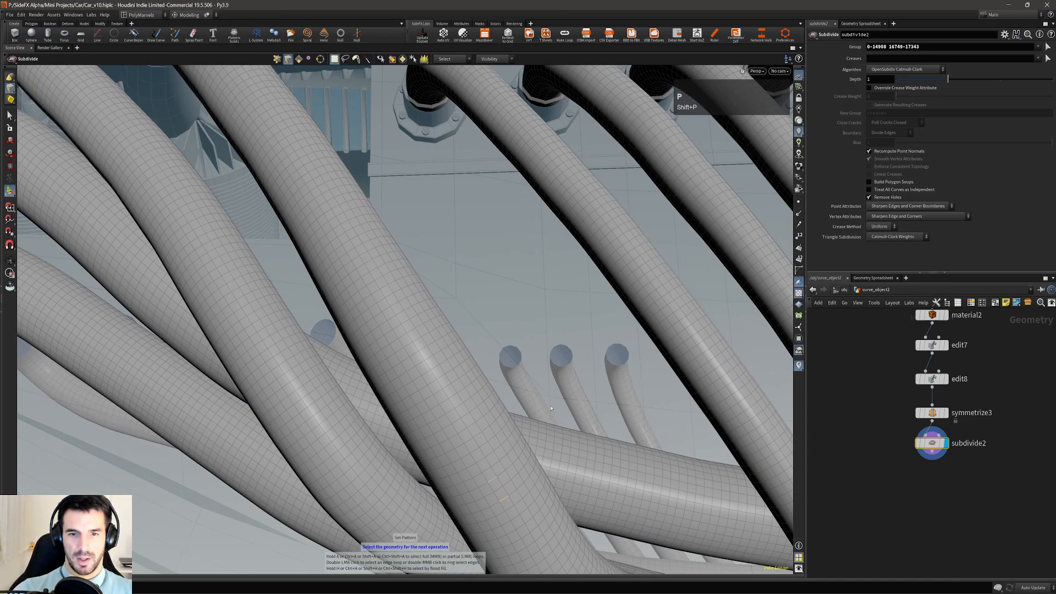
- Expand the edge pattern forward along the thick curved pipe in repeated increments, finishing with an expansion to the end
{"action": "key", "text": "shift+Up"}
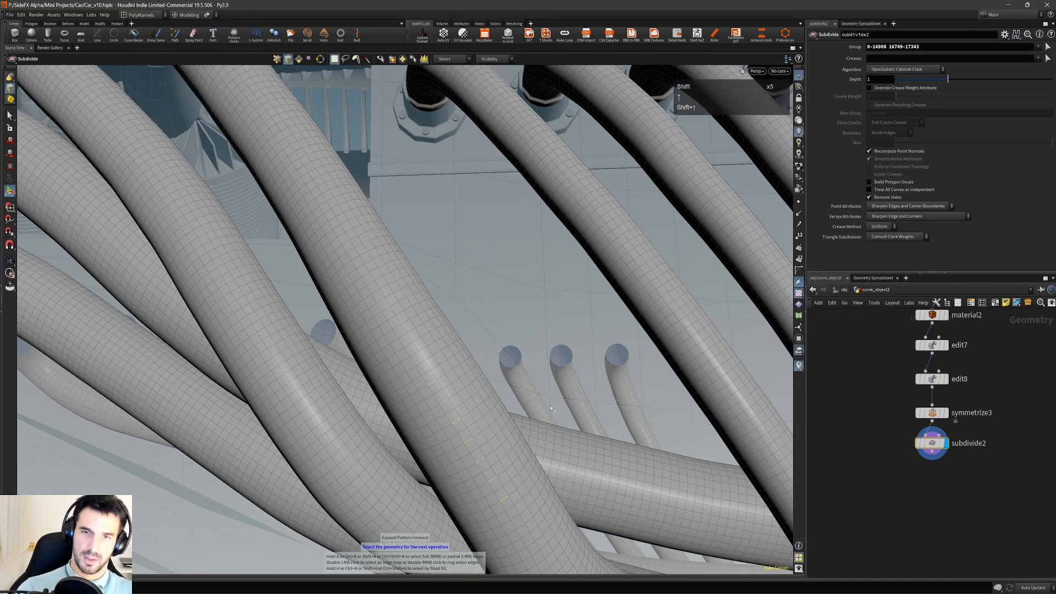
{"action": "key", "text": "shift+Up"}
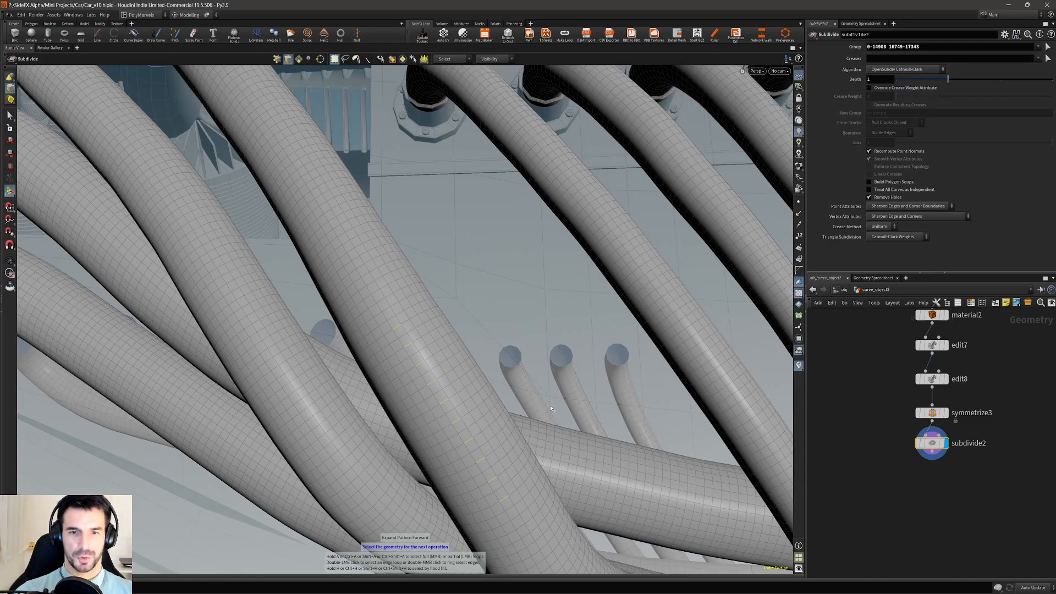
{"action": "key", "text": "shift+Up"}
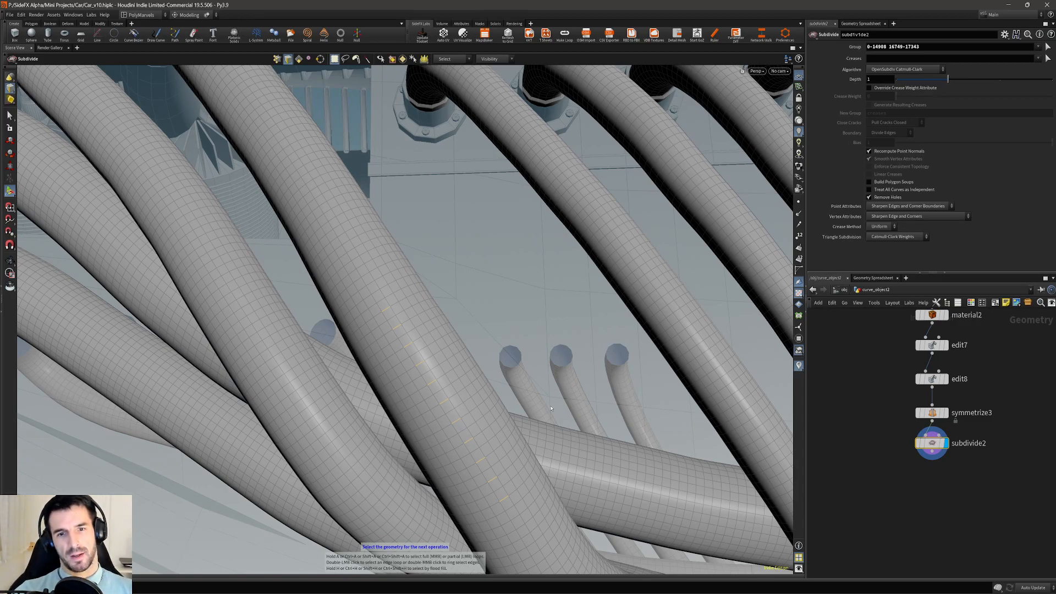
{"action": "key", "text": "shift+Up"}
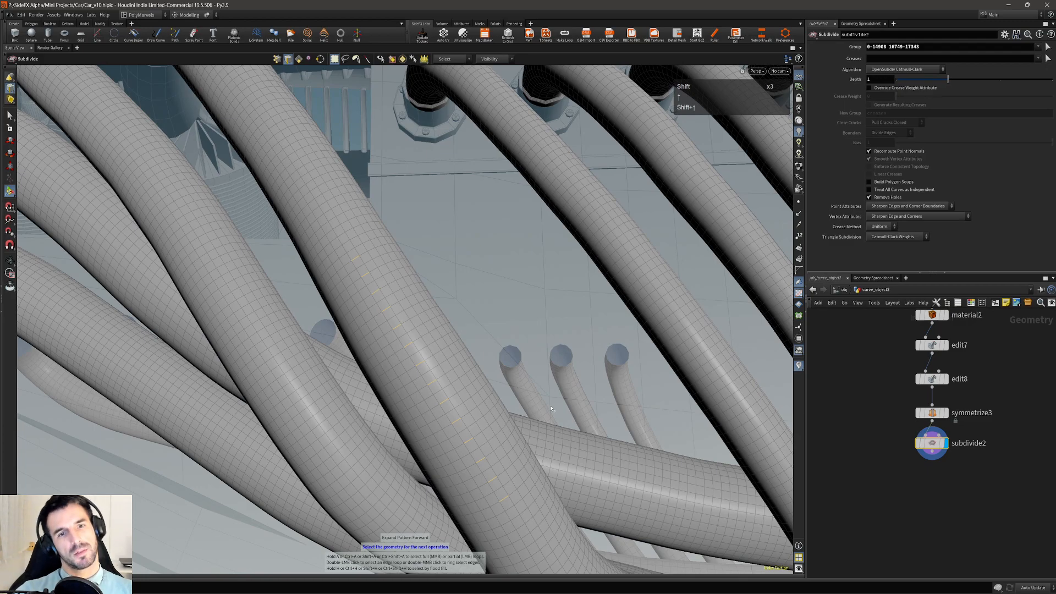
{"action": "right_click_drag", "start_coordinate": [551, 408], "coordinate": [342, 417], "text": "alt"}
{"action": "key", "text": "shift+Up"}
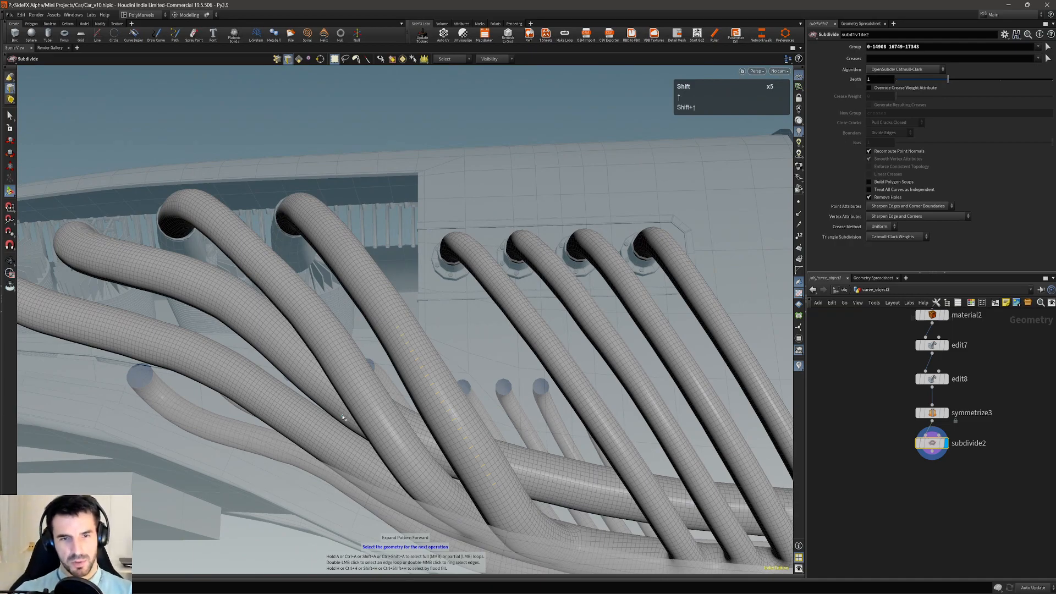
{"action": "key", "text": "ctrl+shift+Up"}
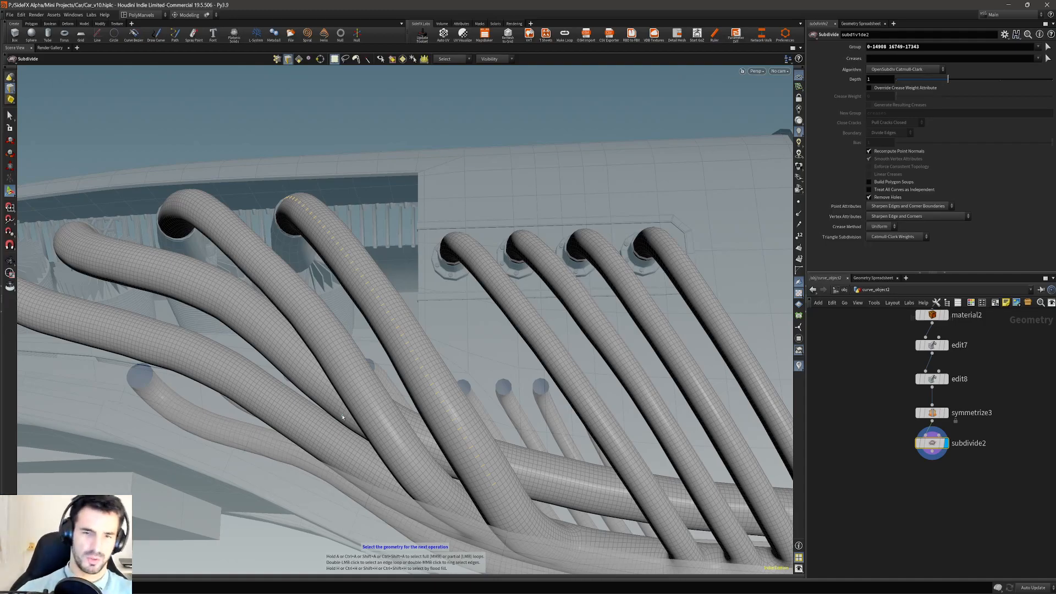
- Expand the edge pattern backward, left and right to the end of the pipe surface
{"action": "middle_click_drag", "start_coordinate": [560, 459], "coordinate": [558, 428], "text": "alt"}
{"action": "key", "text": "ctrl+shift+Down"}
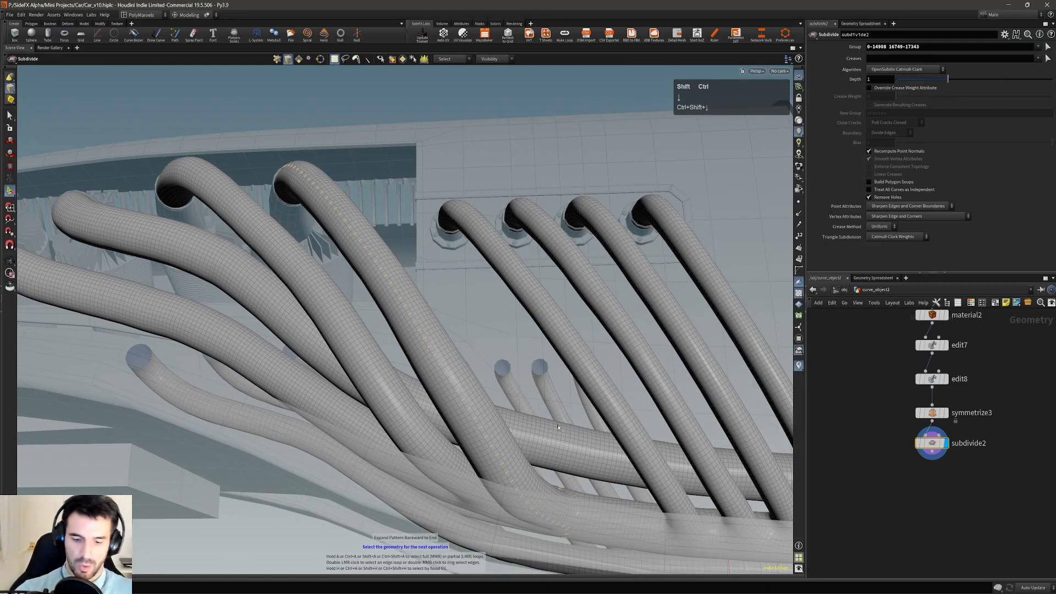
{"action": "key", "text": "ctrl+shift+Left"}
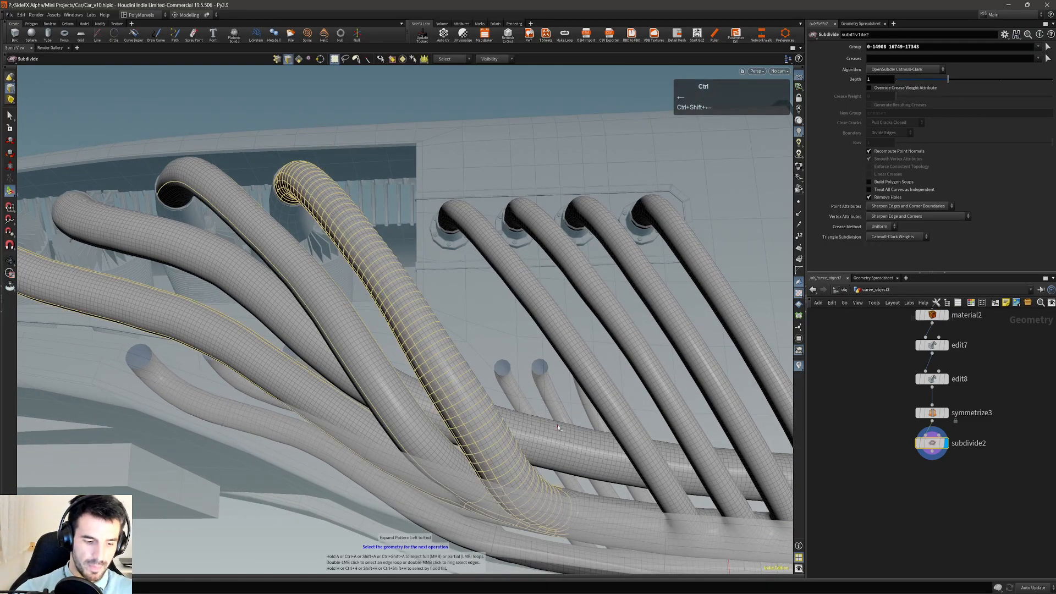
{"action": "key", "text": "ctrl+shift+Right"}
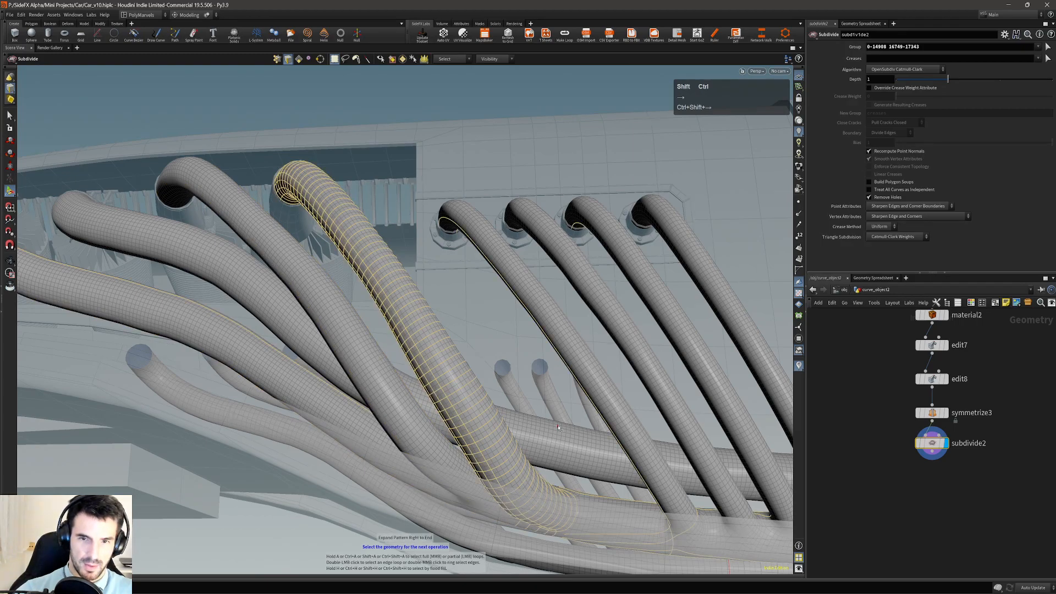
- Clear the expanded edge pattern selection from the pipes
{"action": "left_click_drag", "start_coordinate": [566, 437], "coordinate": [536, 512], "text": "alt"}
{"action": "left_click_drag", "start_coordinate": [474, 333], "coordinate": [539, 469], "text": "alt"}
{"action": "right_click_drag", "start_coordinate": [540, 469], "coordinate": [545, 513], "text": "alt"}
{"action": "middle_click_drag", "start_coordinate": [545, 512], "coordinate": [541, 476], "text": "alt"}
{"action": "left_click_drag", "start_coordinate": [540, 477], "coordinate": [520, 487], "text": "alt"}
{"action": "right_click_drag", "start_coordinate": [520, 486], "coordinate": [538, 441], "text": "alt"}
{"action": "left_click", "coordinate": [530, 428]}
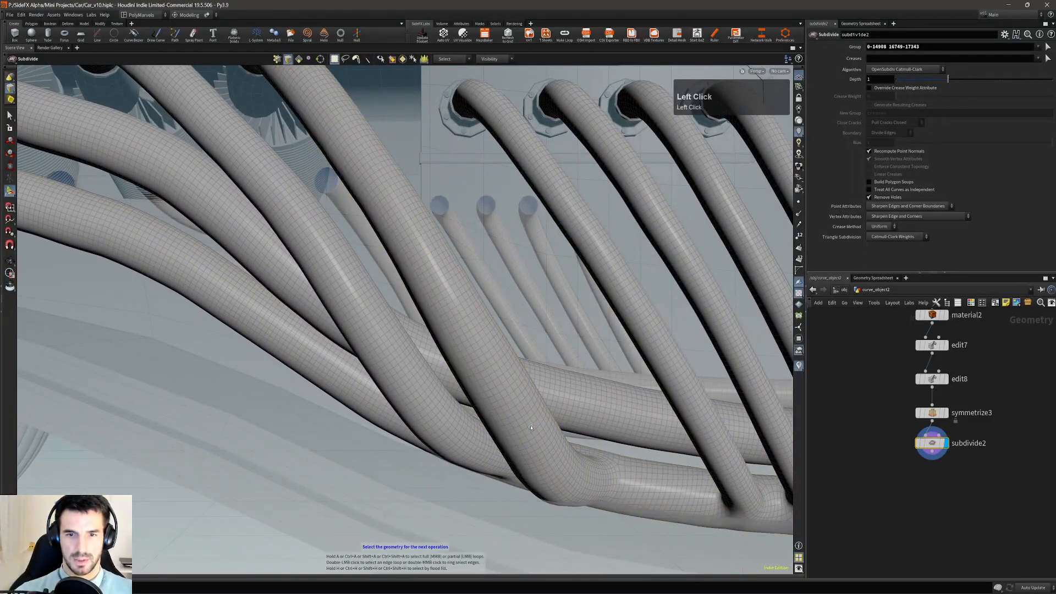
- Select spaced edges above the thick curved pipe's bend, repeating the pattern forward and expanding it left into short crosswise bands
{"action": "right_click_drag", "start_coordinate": [522, 412], "coordinate": [521, 481], "text": "alt"}
{"action": "middle_click_drag", "start_coordinate": [522, 480], "coordinate": [476, 420], "text": "alt"}
{"action": "right_click_drag", "start_coordinate": [477, 421], "coordinate": [508, 437], "text": "alt"}
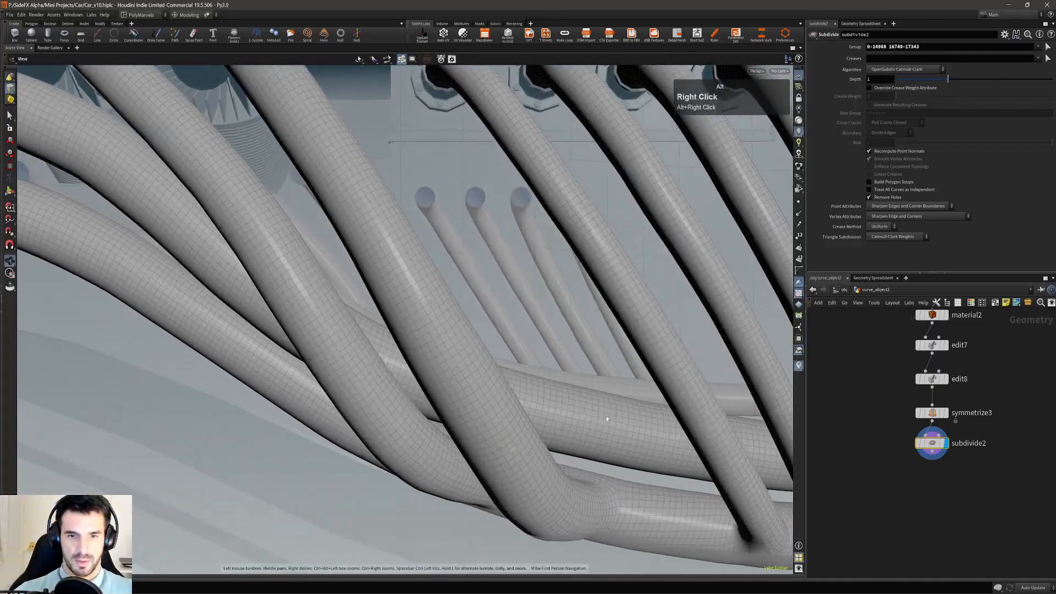
{"action": "left_click", "coordinate": [498, 426], "text": "shift"}
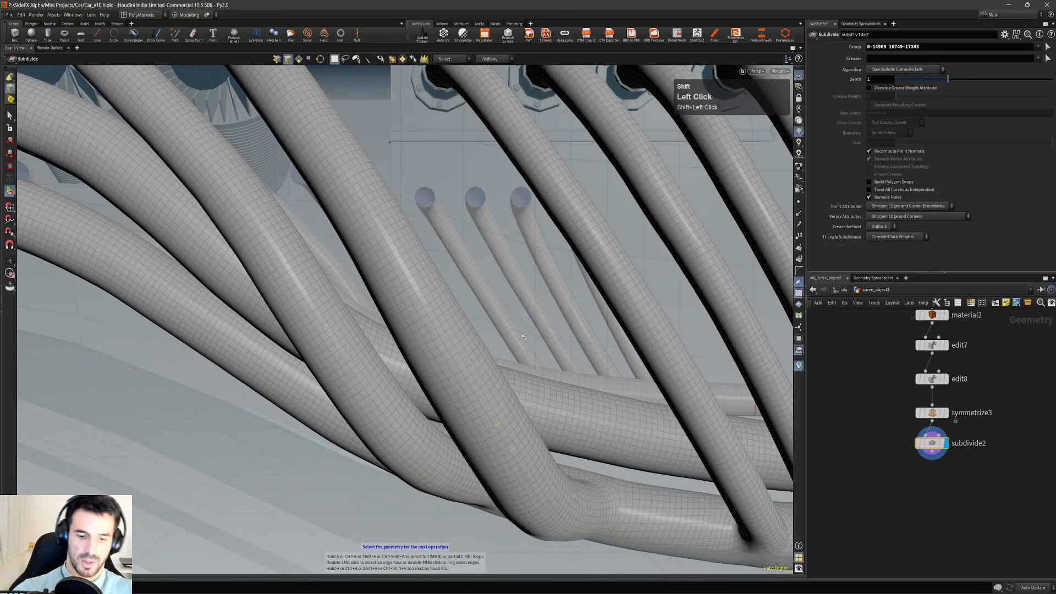
{"action": "key", "text": "shift+Up"}
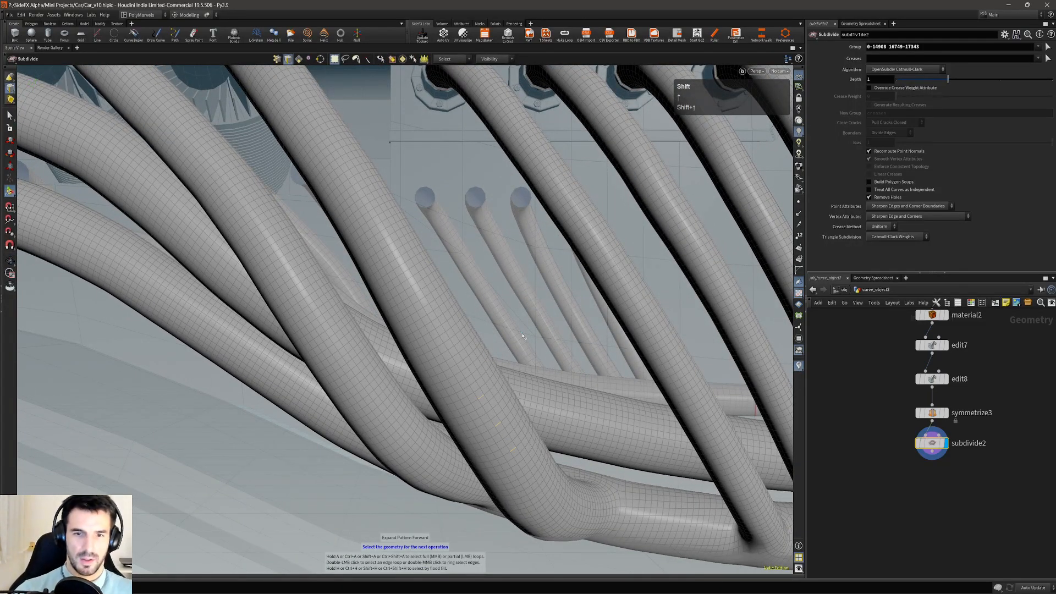
{"action": "key", "text": "shift+Left"}
{"action": "key", "text": "shift+Left"}
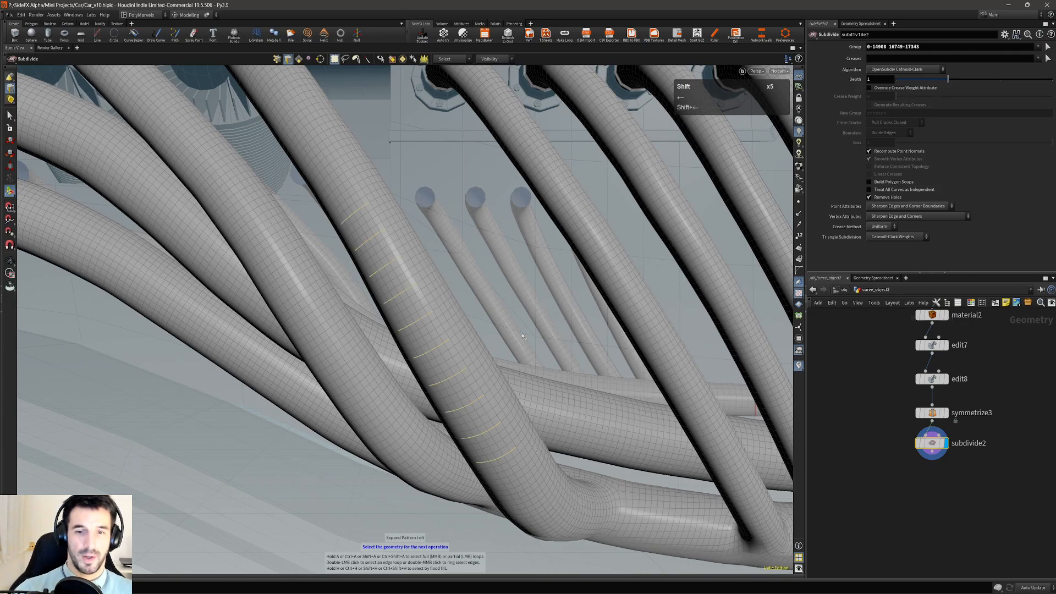
- Convert the edge bands to a primitive selection and extrude the patches inward with PolyExtrude
{"action": "key", "text": "ctrl+4"}
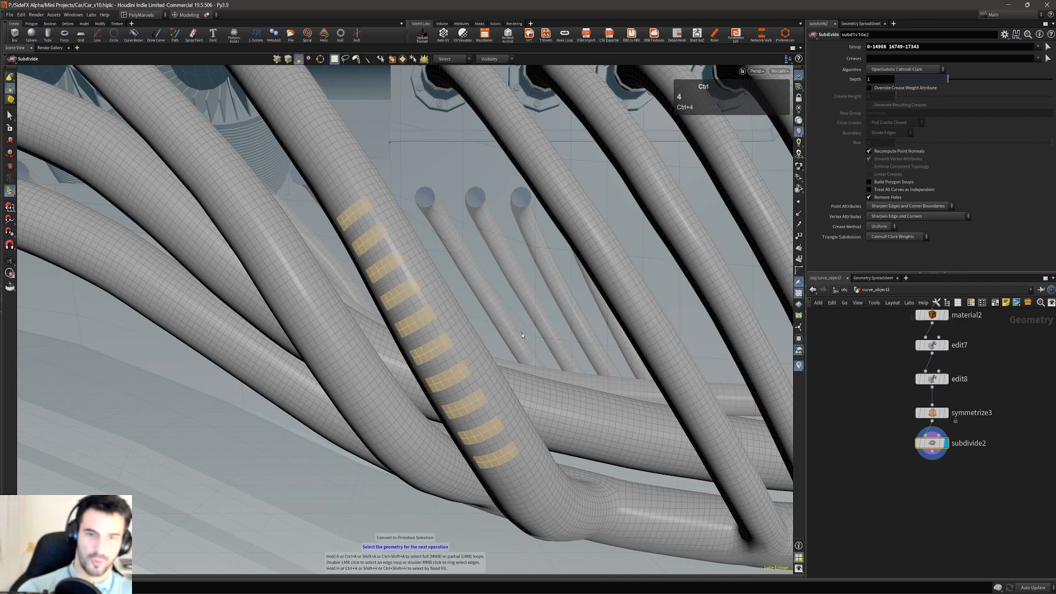
{"action": "left_click_drag", "start_coordinate": [511, 337], "coordinate": [428, 427], "text": "alt"}
{"action": "key", "text": "e"}
{"action": "right_click_drag", "start_coordinate": [428, 426], "coordinate": [325, 383], "text": "alt"}
{"action": "key", "text": "s"}
{"action": "left_click", "coordinate": [363, 426]}
{"action": "middle_click_drag", "start_coordinate": [438, 410], "coordinate": [360, 461], "text": "alt"}
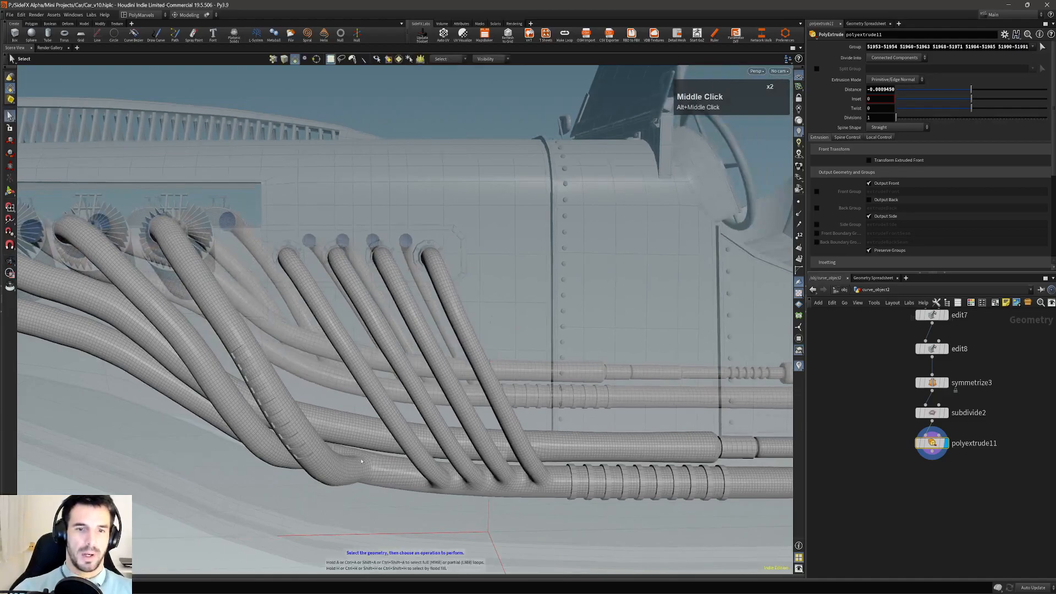
- Examine the four thin pipes and their junctions with the lower pipe, using edge selection mode
{"action": "right_click_drag", "start_coordinate": [430, 465], "coordinate": [467, 452], "text": "alt"}
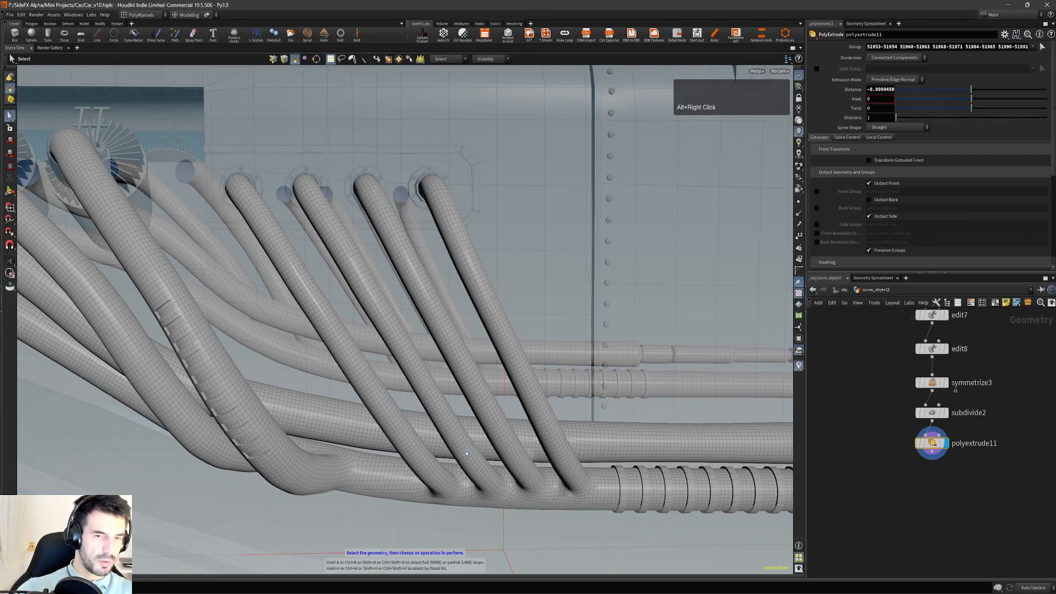
{"action": "right_click_drag", "start_coordinate": [467, 453], "coordinate": [441, 478], "text": "alt"}
{"action": "left_click_drag", "start_coordinate": [440, 478], "coordinate": [447, 463], "text": "alt"}
{"action": "right_click_drag", "start_coordinate": [445, 463], "coordinate": [443, 467], "text": "alt"}
{"action": "left_click_drag", "start_coordinate": [443, 467], "coordinate": [449, 474], "text": "alt"}
{"action": "right_click_drag", "start_coordinate": [449, 474], "coordinate": [445, 494], "text": "alt"}
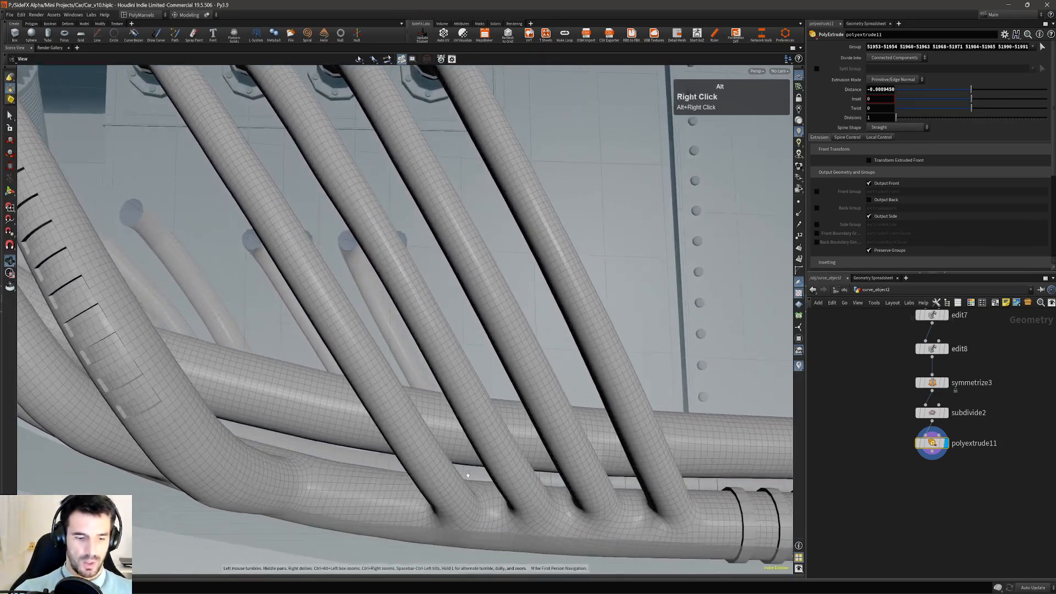
{"action": "left_click_drag", "start_coordinate": [445, 494], "coordinate": [438, 477], "text": "alt"}
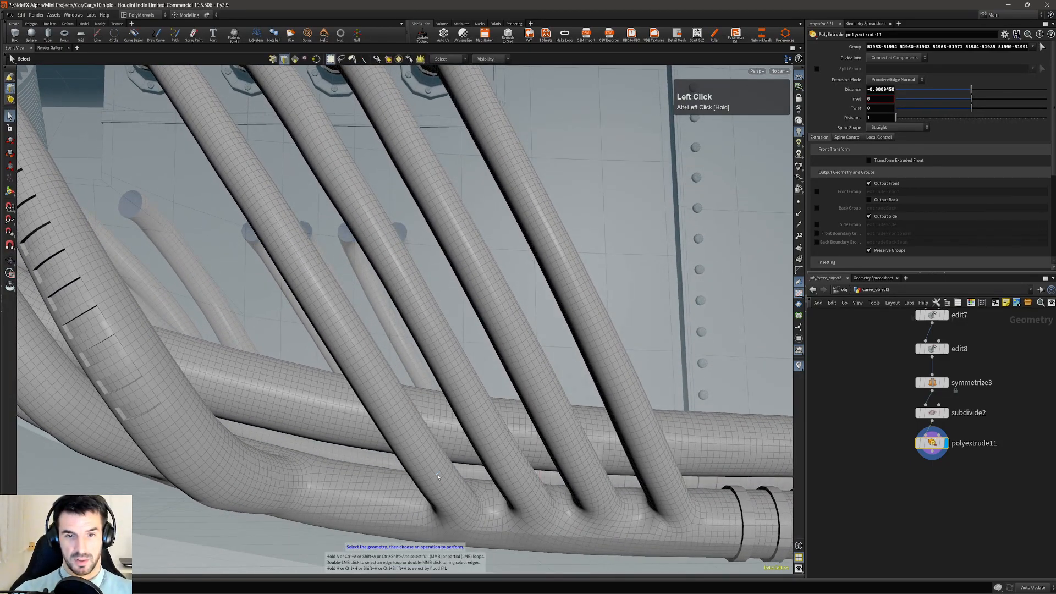
{"action": "middle_click_drag", "start_coordinate": [438, 476], "coordinate": [401, 486], "text": "alt"}
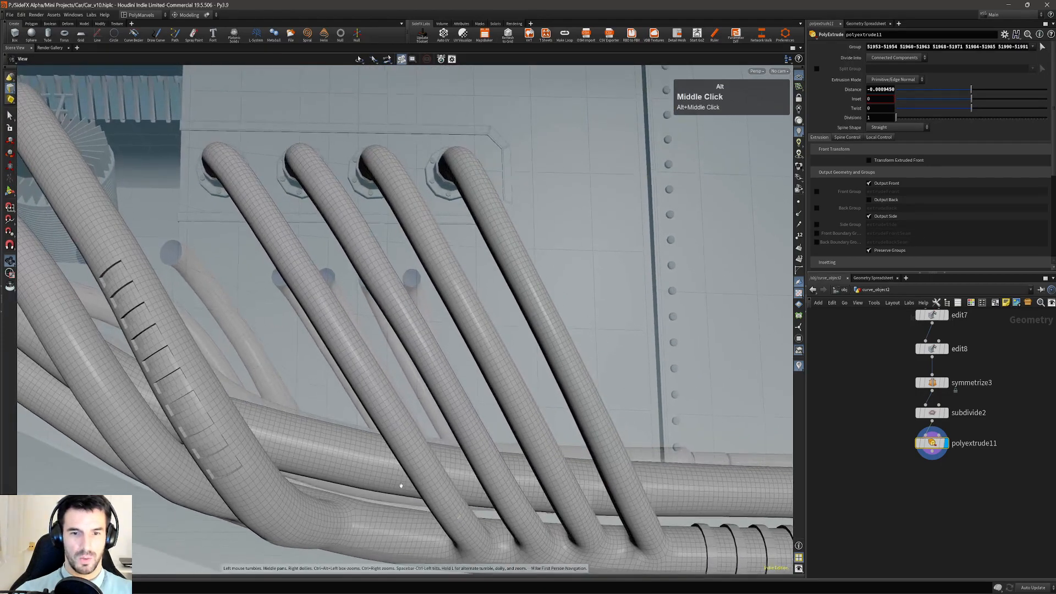
- Select a partial run of edges along the thin pipe nearest the notched thick pipe
{"action": "middle_click_drag", "start_coordinate": [399, 446], "coordinate": [415, 458], "text": "alt"}
{"action": "left_click_drag", "start_coordinate": [415, 458], "coordinate": [508, 487], "text": "alt"}
{"action": "right_click_drag", "start_coordinate": [508, 487], "coordinate": [536, 519], "text": "alt"}
{"action": "middle_click_drag", "start_coordinate": [520, 519], "coordinate": [472, 475], "text": "alt"}
{"action": "right_click_drag", "start_coordinate": [473, 475], "coordinate": [463, 473], "text": "alt"}
{"action": "middle_click_drag", "start_coordinate": [407, 387], "coordinate": [436, 454], "text": "alt"}
{"action": "left_click_drag", "start_coordinate": [436, 455], "coordinate": [424, 439], "text": "alt"}
{"action": "key", "text": "s"}
{"action": "key", "text": "shift+a"}
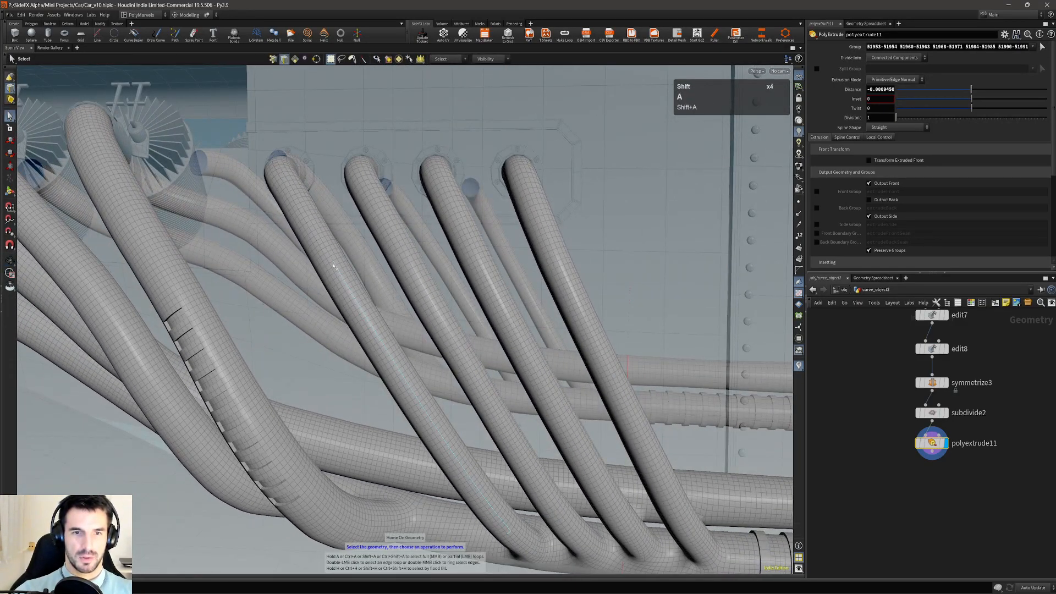
{"action": "left_click", "coordinate": [331, 265], "text": "shift"}
- Add a Group Find Path node for the selected edge run on the thin pipe nearest the notched thick pipe
{"action": "left_click_drag", "start_coordinate": [331, 265], "coordinate": [297, 417], "text": "alt"}
{"action": "middle_click_drag", "start_coordinate": [297, 418], "coordinate": [403, 369], "text": "alt"}
{"action": "left_click_drag", "start_coordinate": [402, 370], "coordinate": [424, 419], "text": "alt"}
{"action": "right_click_drag", "start_coordinate": [424, 419], "coordinate": [457, 415], "text": "alt"}
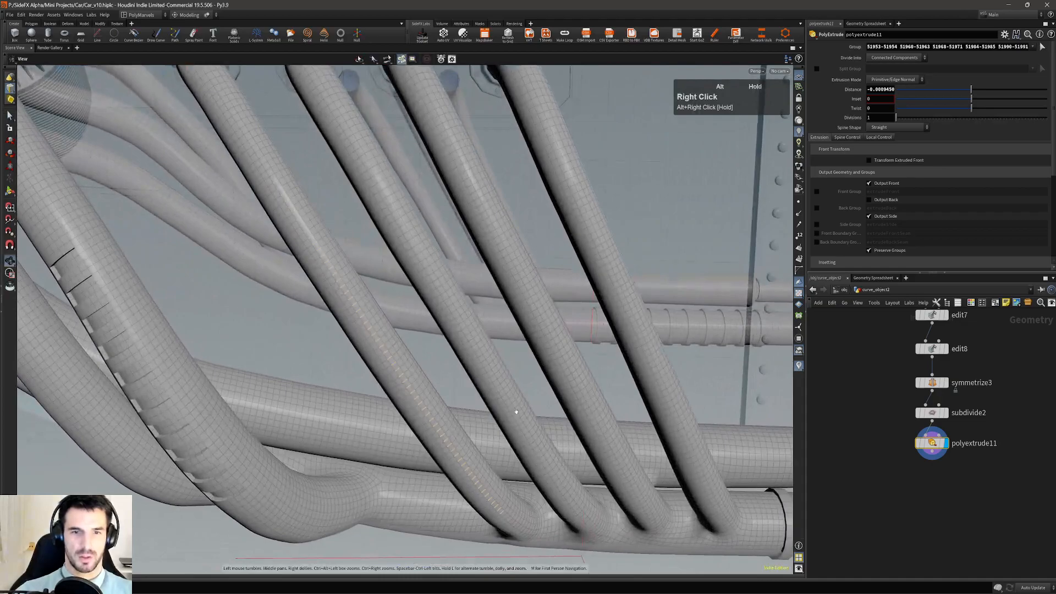
{"action": "middle_click_drag", "start_coordinate": [458, 415], "coordinate": [441, 400], "text": "alt"}
{"action": "left_click_drag", "start_coordinate": [441, 400], "coordinate": [435, 398], "text": "alt"}
{"action": "key", "text": "c"}
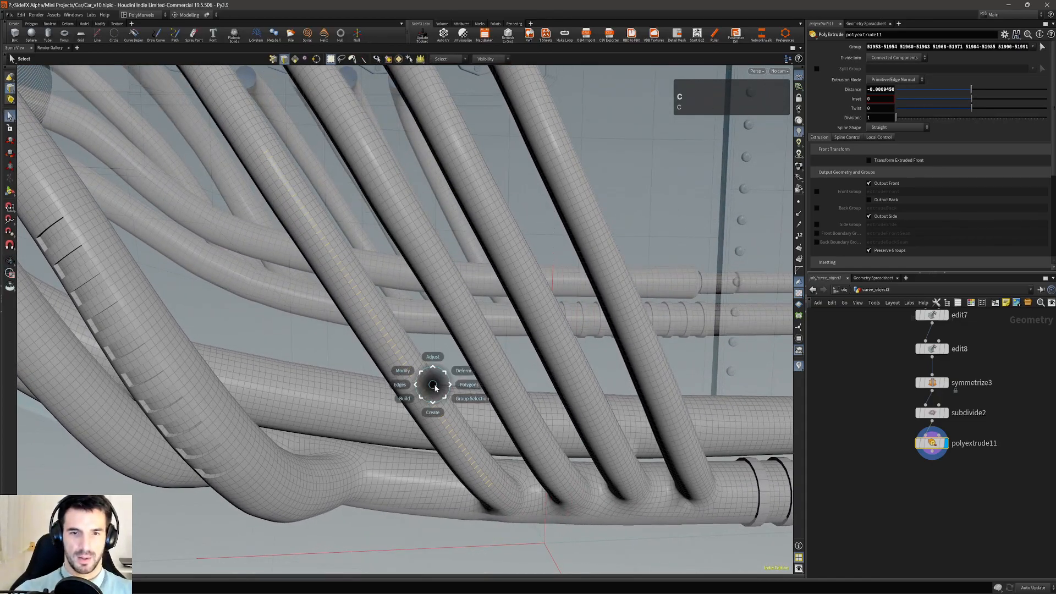
{"action": "left_click", "coordinate": [437, 388]}
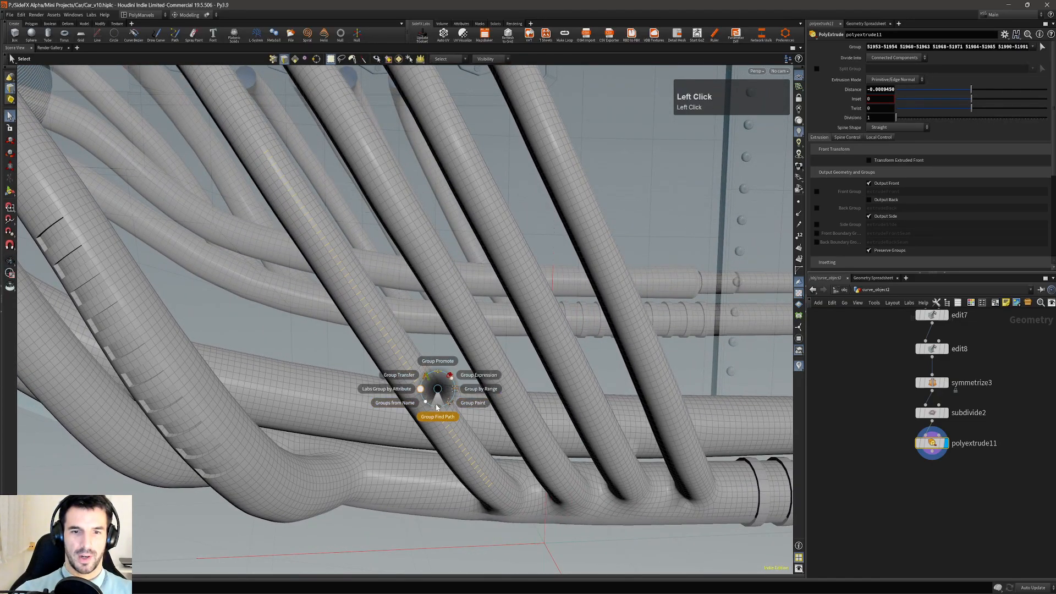
{"action": "left_click", "coordinate": [437, 415]}
- Set the path type to Loops or Rings Starting from Elements in Base Group for the thin pipe's edges
{"action": "left_click_drag", "start_coordinate": [437, 415], "coordinate": [454, 313], "text": "alt"}
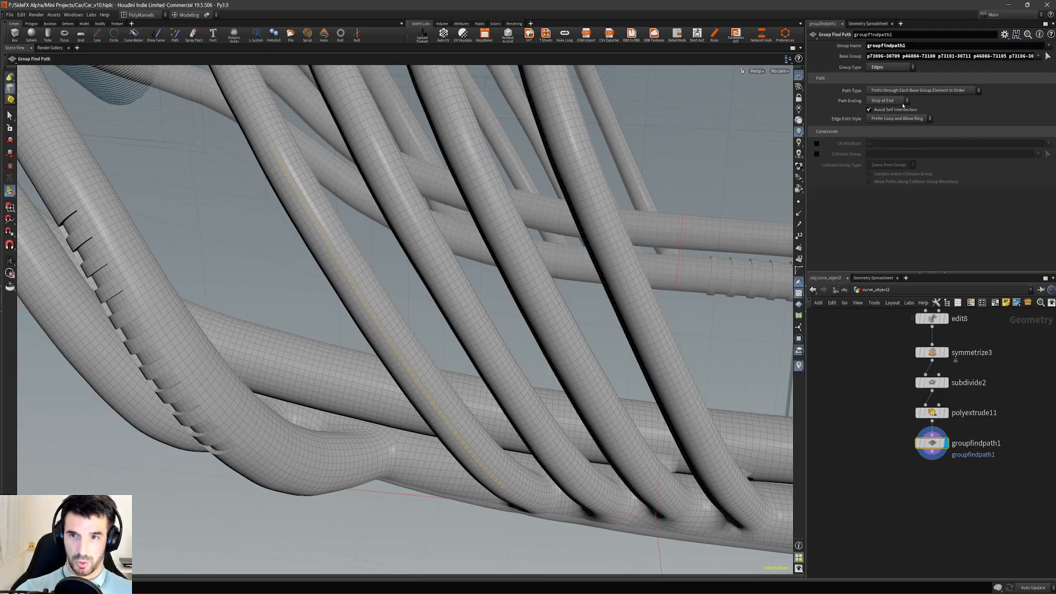
{"action": "left_click_drag", "start_coordinate": [900, 92], "coordinate": [899, 108]}
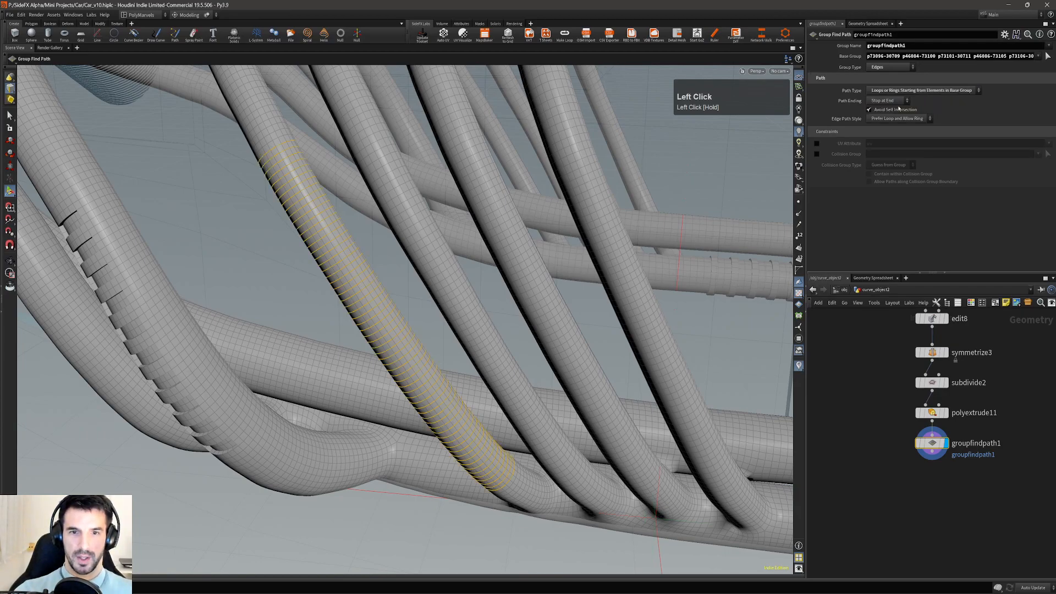
{"action": "mouse_move", "coordinate": [402, 327]}
{"action": "left_mouse_down", "text": "alt"}
{"action": "mouse_move", "coordinate": [385, 324]}
{"action": "mouse_move", "coordinate": [405, 313]}
{"action": "left_mouse_up", "text": "alt"}
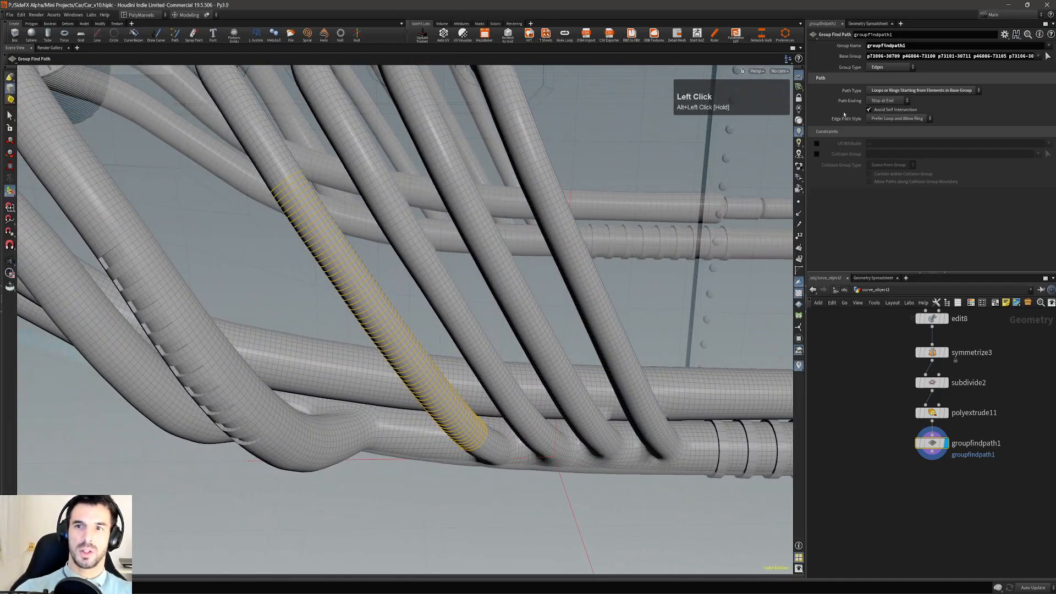
{"action": "right_click_drag", "start_coordinate": [360, 328], "coordinate": [334, 330], "text": "alt"}
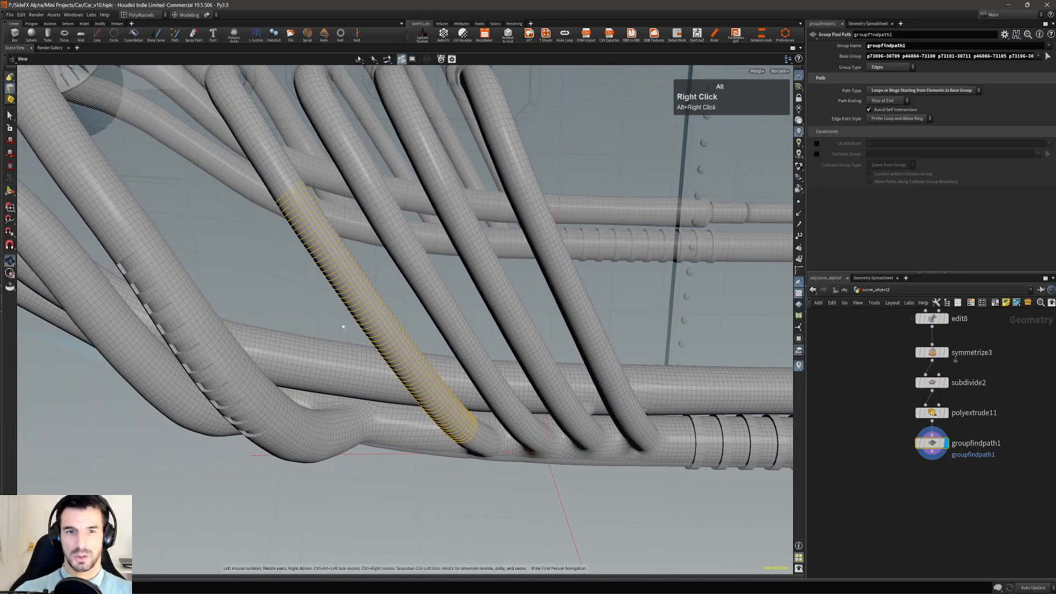
{"action": "middle_click_drag", "start_coordinate": [381, 322], "coordinate": [389, 329], "text": "alt"}
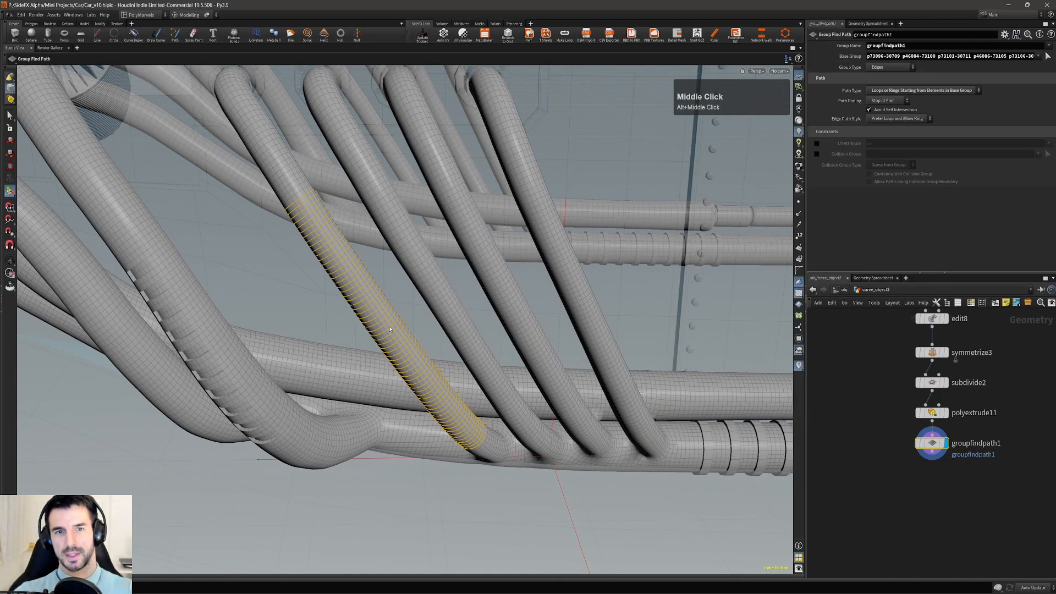
{"action": "right_click_drag", "start_coordinate": [390, 329], "coordinate": [405, 329], "text": "alt"}
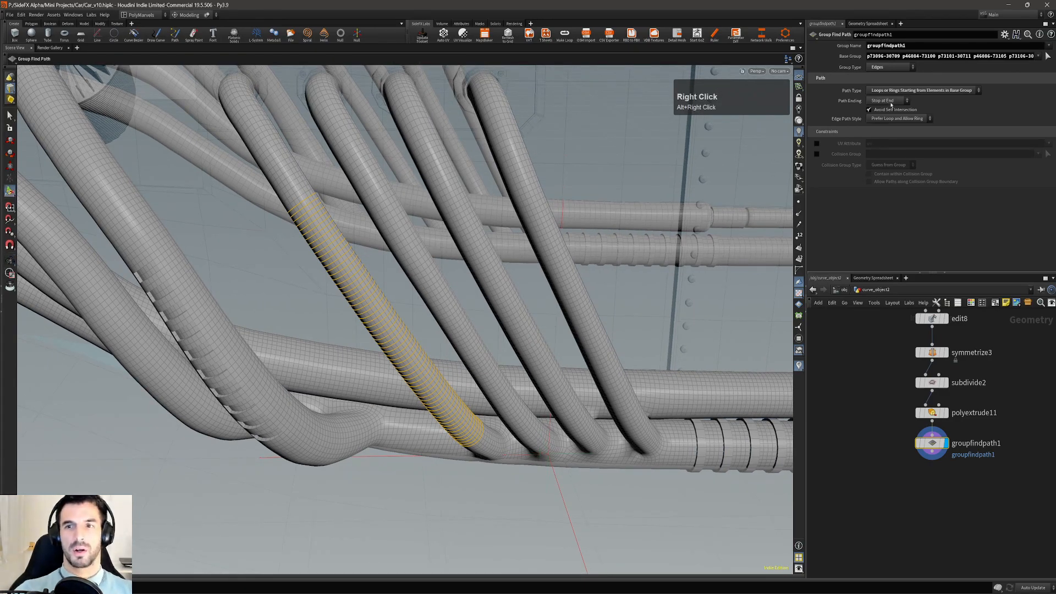
- Examine the path ending options and the grouped edge rings around the thin pipe
{"action": "left_click", "coordinate": [896, 104]}
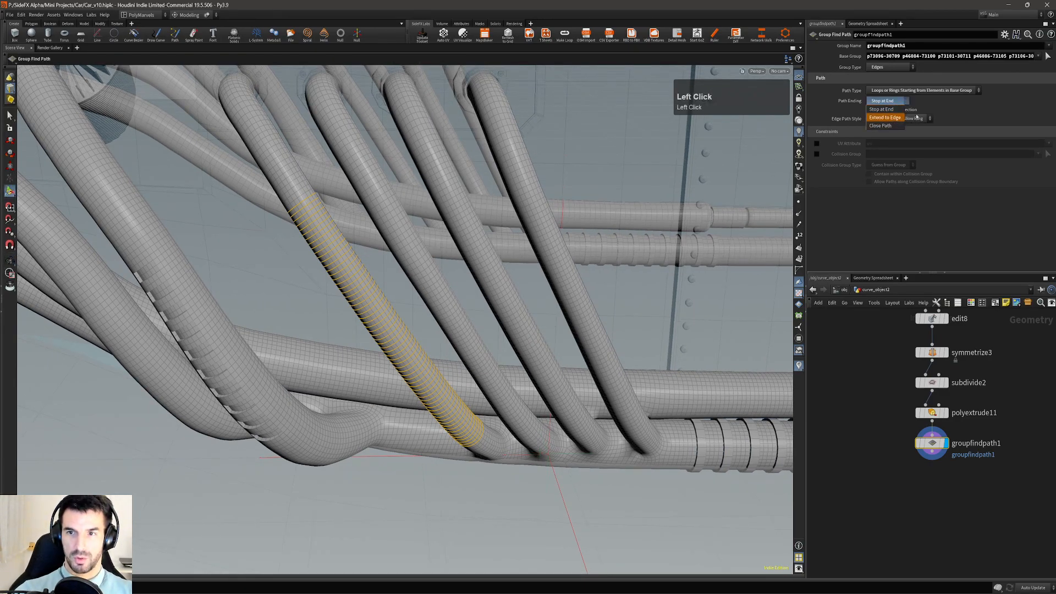
{"action": "left_click", "coordinate": [963, 112]}
{"action": "middle_click_drag", "start_coordinate": [461, 318], "coordinate": [474, 329], "text": "alt"}
{"action": "right_click_drag", "start_coordinate": [474, 329], "coordinate": [396, 378], "text": "alt"}
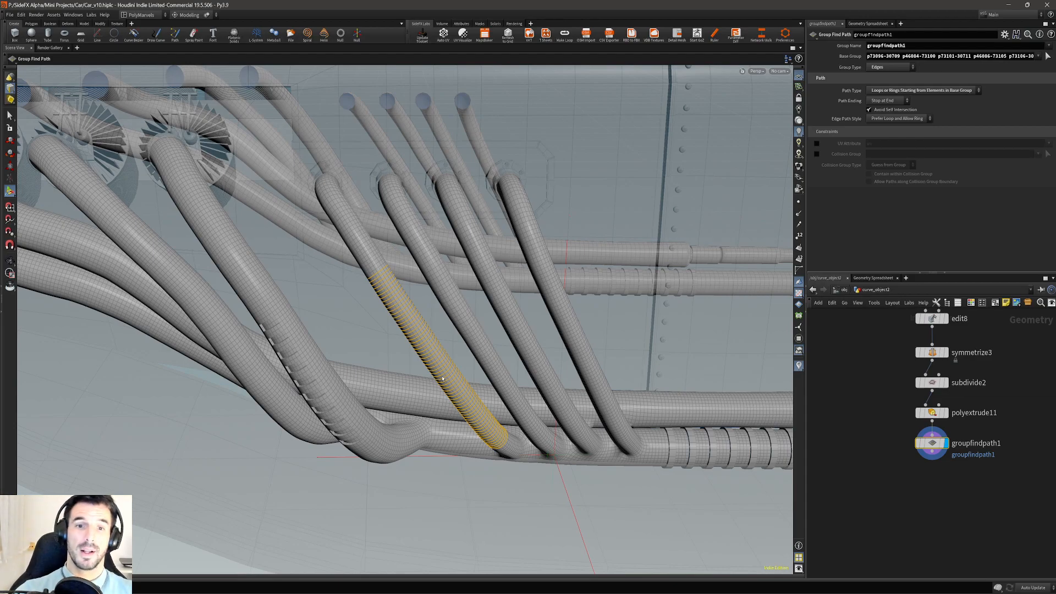
{"action": "right_click_drag", "start_coordinate": [429, 358], "coordinate": [463, 369], "text": "alt"}
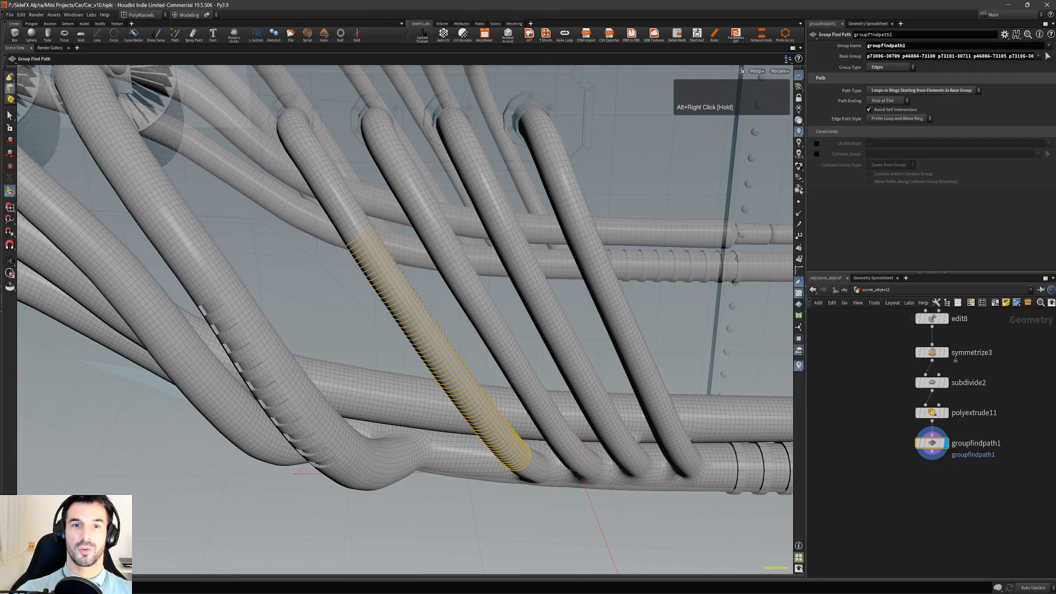
{"action": "left_click", "coordinate": [887, 100]}
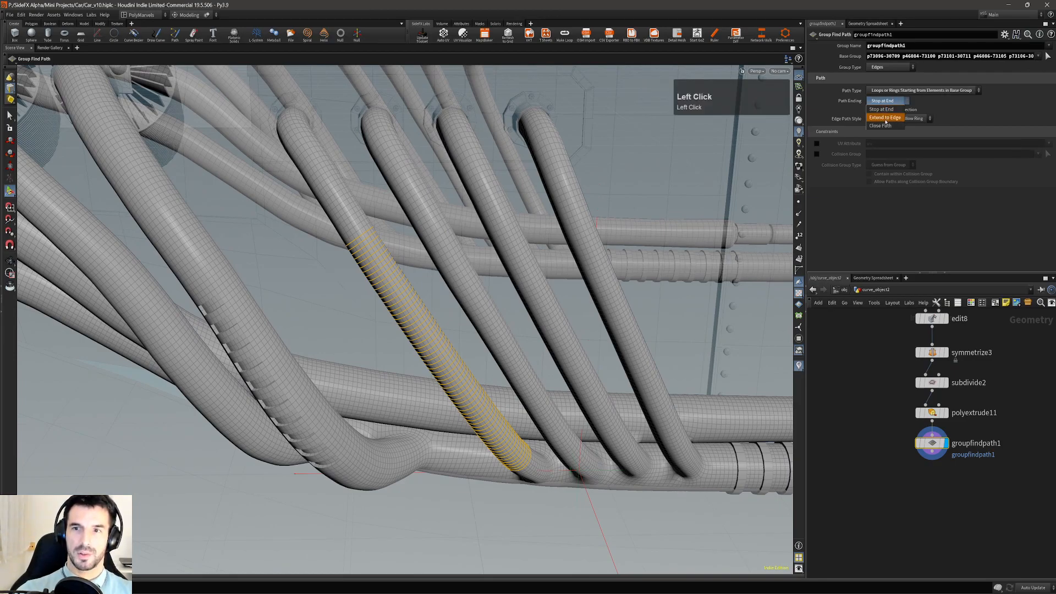
{"action": "left_click", "coordinate": [885, 101]}
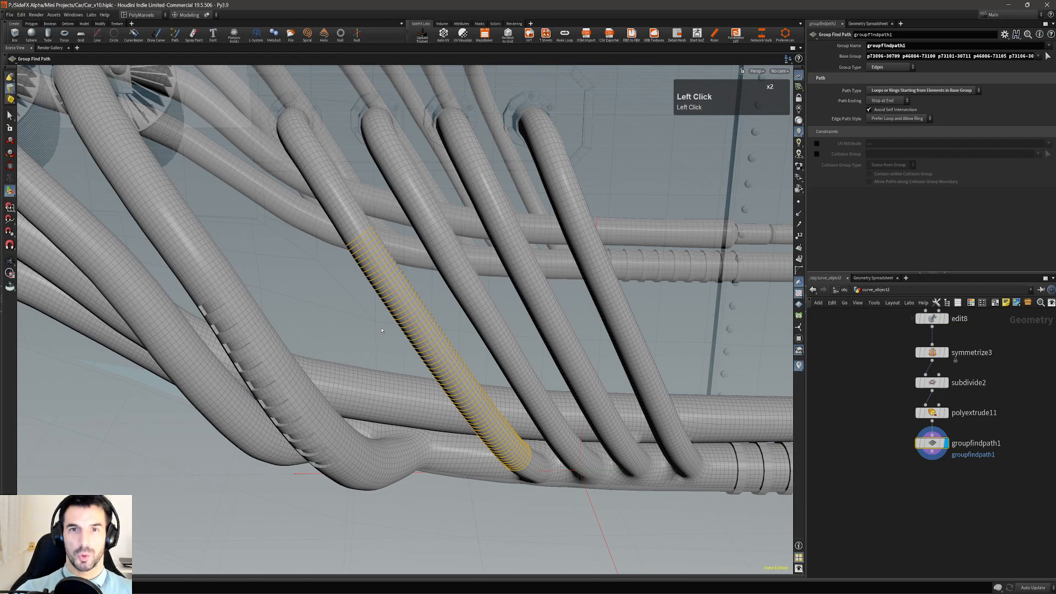
{"action": "right_click_drag", "start_coordinate": [421, 328], "coordinate": [363, 350], "text": "alt"}
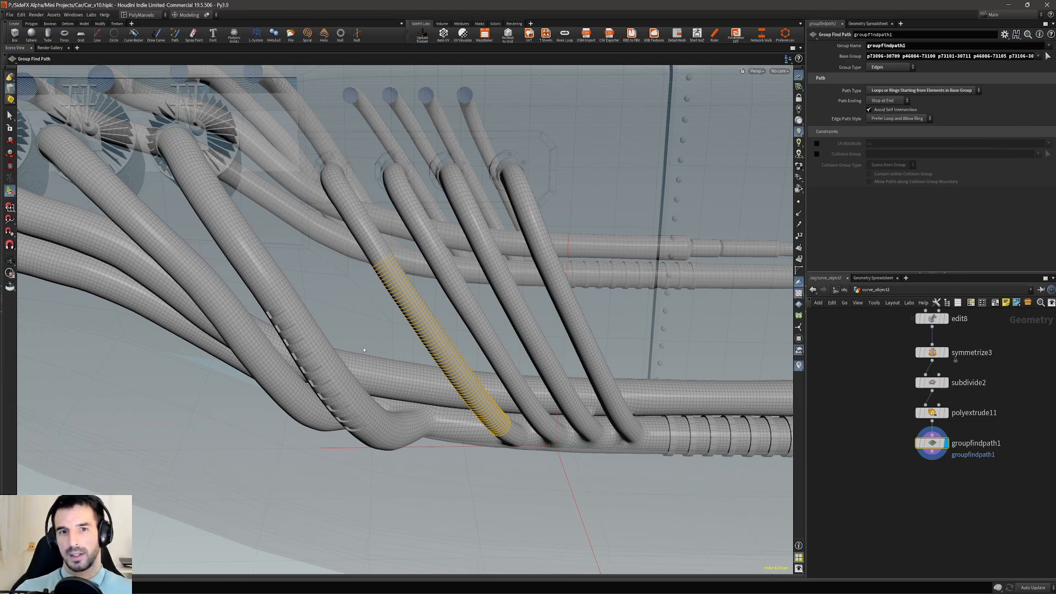
{"action": "middle_click_drag", "start_coordinate": [364, 350], "coordinate": [469, 371], "text": "alt"}
{"action": "right_click_drag", "start_coordinate": [470, 371], "coordinate": [500, 372], "text": "alt"}
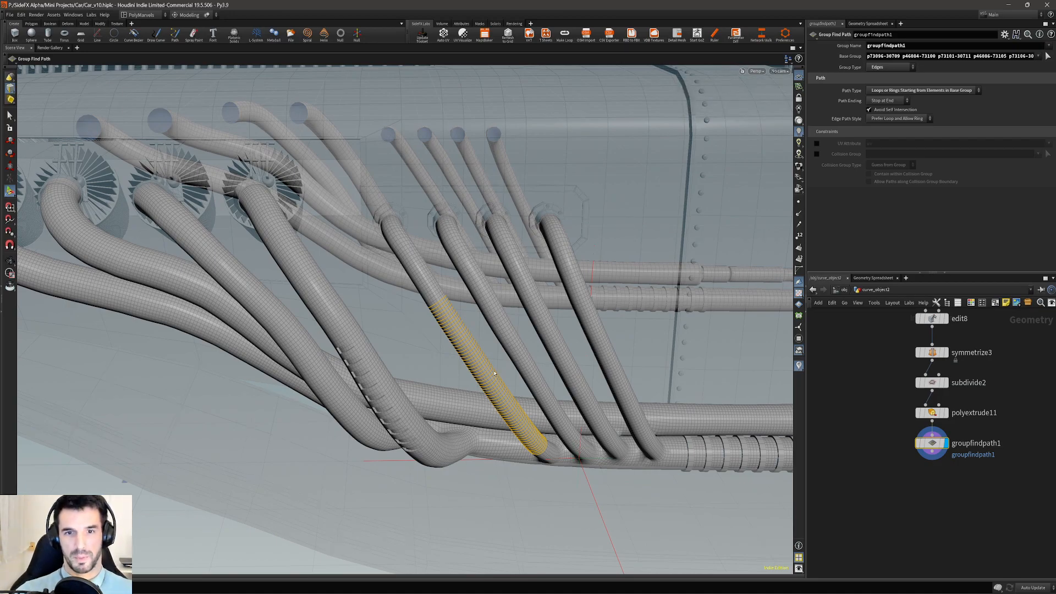
- Select spaced edges along the smooth horizontal pipe sleeve directly above the ribbed section of the lower pipe
{"action": "middle_click_drag", "start_coordinate": [702, 432], "coordinate": [418, 390], "text": "alt"}
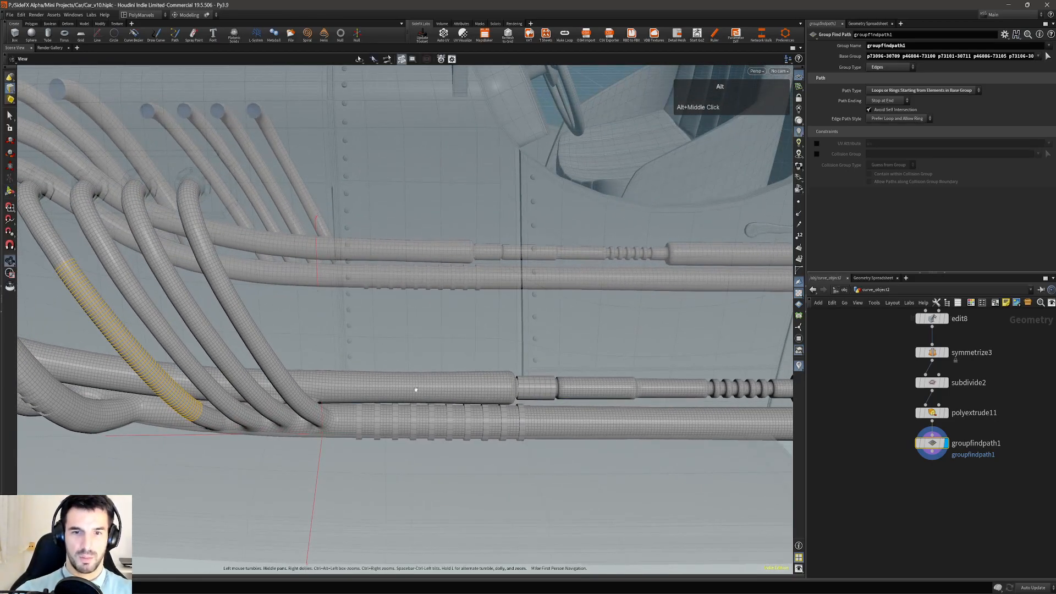
{"action": "right_click_drag", "start_coordinate": [418, 389], "coordinate": [532, 391], "text": "alt"}
{"action": "left_click", "coordinate": [532, 391]}
{"action": "left_click", "coordinate": [486, 388]}
{"action": "right_click_drag", "start_coordinate": [484, 387], "coordinate": [460, 385], "text": "alt"}
{"action": "middle_click_drag", "start_coordinate": [460, 384], "coordinate": [497, 387], "text": "alt"}
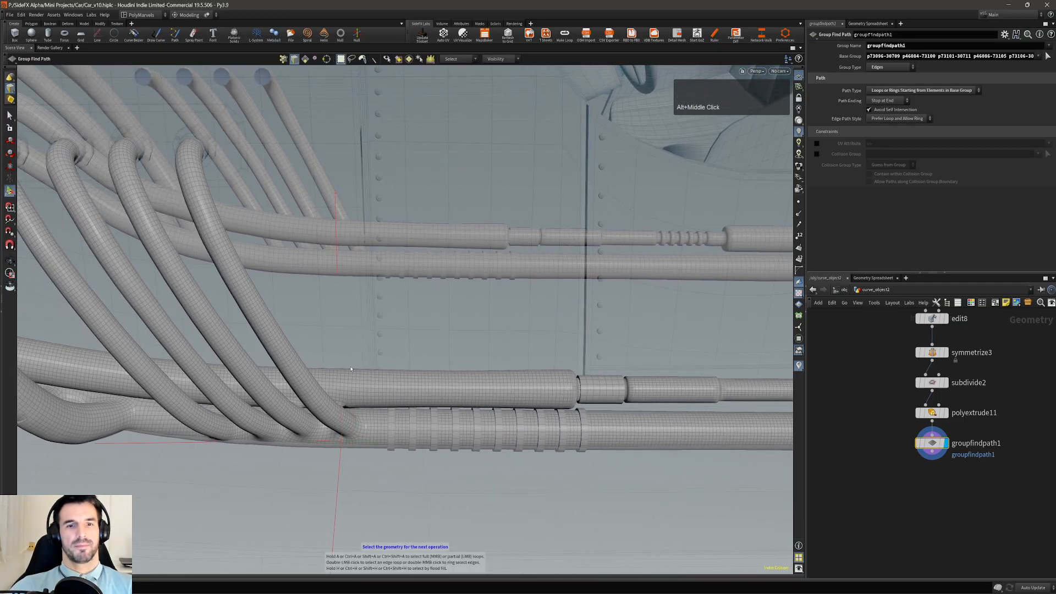
{"action": "right_click_drag", "start_coordinate": [351, 369], "coordinate": [382, 390], "text": "alt"}
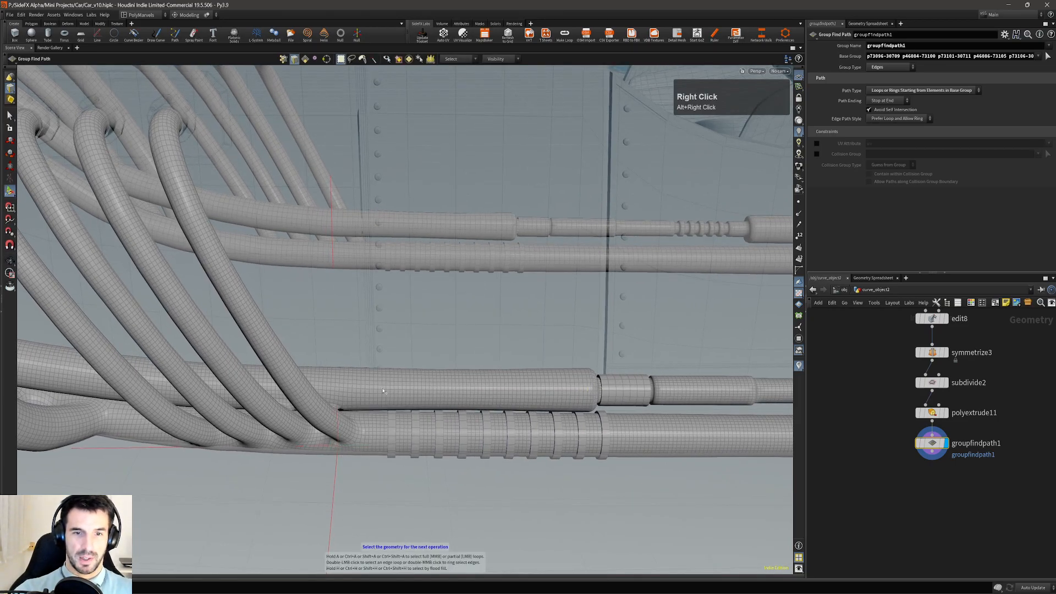
{"action": "right_click_drag", "start_coordinate": [385, 390], "coordinate": [529, 365], "text": "alt"}
- Add a Group Find Path node for the sleeve's edges, using Loops or Rings Starting from Elements in Base Group
{"action": "key", "text": "c"}
{"action": "key", "text": "q"}
{"action": "left_click", "coordinate": [496, 392]}
{"action": "left_click", "coordinate": [888, 92]}
{"action": "left_click", "coordinate": [890, 106]}
- Try dissolving the grouped edge rings on the horizontal pipe sleeve, check the mesh and undo the dissolve
{"action": "left_click_drag", "start_coordinate": [606, 400], "coordinate": [448, 392], "text": "alt"}
{"action": "key", "text": "alt+grave"}
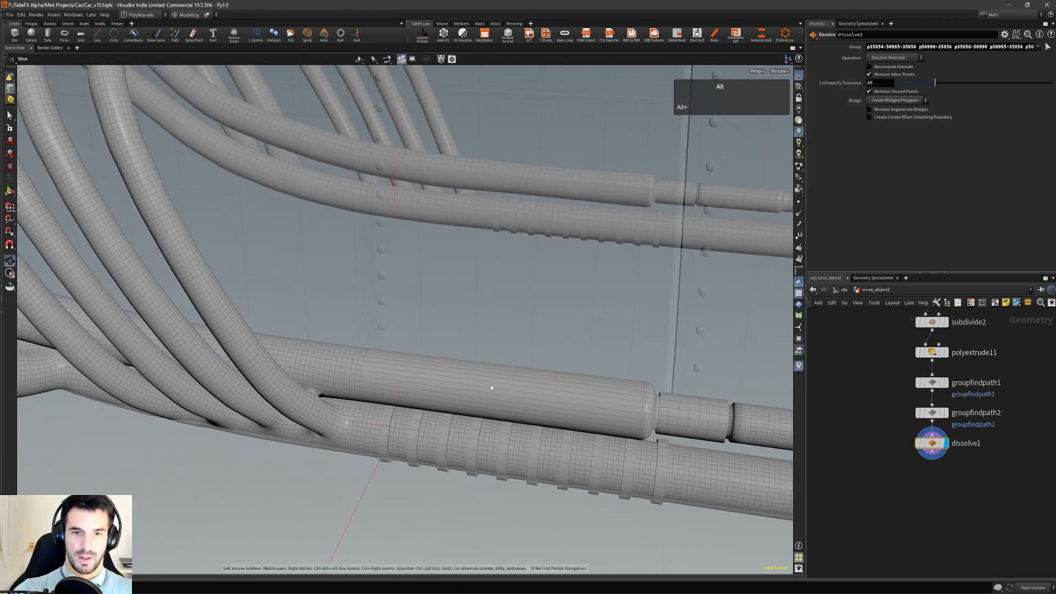
{"action": "left_click_drag", "start_coordinate": [541, 397], "coordinate": [583, 380], "text": "alt"}
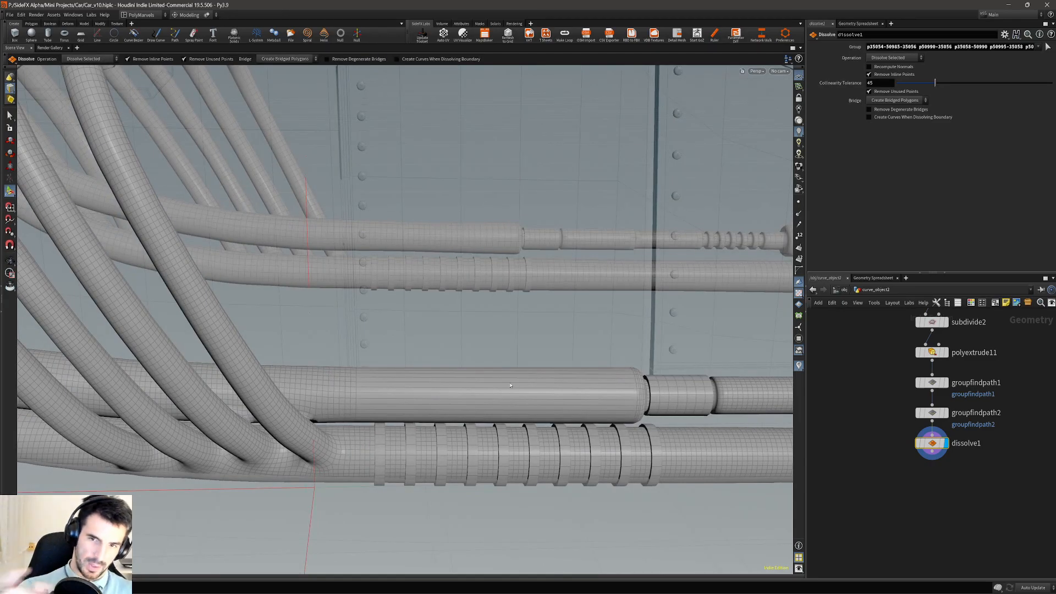
{"action": "left_click_drag", "start_coordinate": [523, 378], "coordinate": [509, 388], "text": "alt"}
{"action": "key", "text": "ctrl+z"}
- Examine the grouped edge rings on the horizontal pipe sleeve up close and in relation to the whole exhaust
{"action": "right_click_drag", "start_coordinate": [509, 388], "coordinate": [482, 379], "text": "alt"}
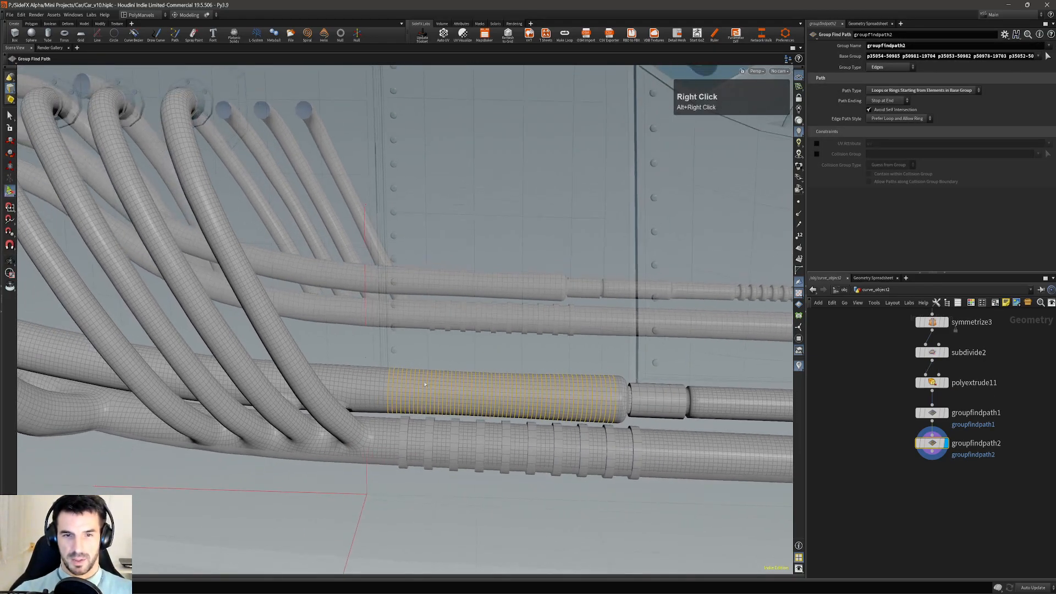
{"action": "left_click_drag", "start_coordinate": [481, 374], "coordinate": [412, 389], "text": "alt"}
{"action": "left_click_drag", "start_coordinate": [498, 389], "coordinate": [505, 391], "text": "alt"}
{"action": "right_click_drag", "start_coordinate": [505, 391], "coordinate": [511, 392], "text": "alt"}
{"action": "left_click_drag", "start_coordinate": [511, 392], "coordinate": [518, 391], "text": "alt"}
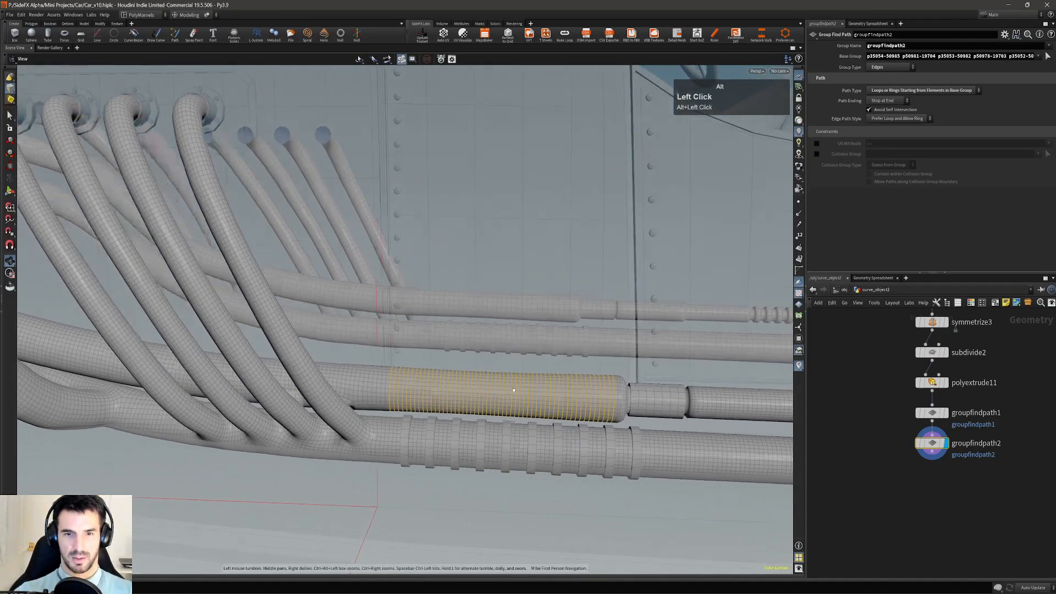
{"action": "right_click_drag", "start_coordinate": [518, 391], "coordinate": [410, 408], "text": "alt"}
{"action": "middle_click_drag", "start_coordinate": [410, 408], "coordinate": [417, 419], "text": "alt"}
{"action": "key", "text": "Return"}
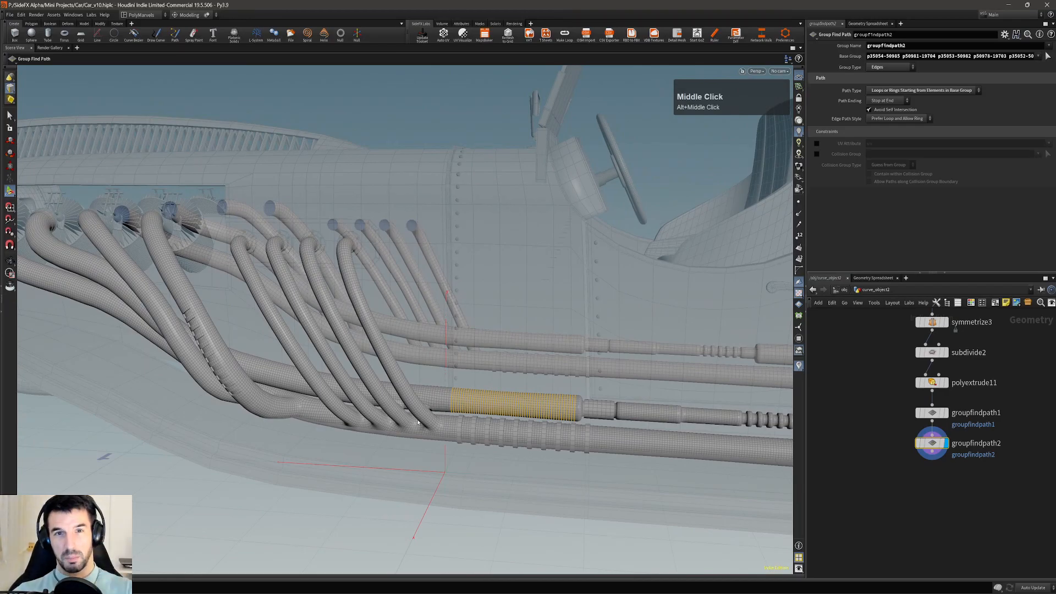
{"action": "right_click_drag", "start_coordinate": [509, 412], "coordinate": [583, 398], "text": "alt"}
{"action": "left_click_drag", "start_coordinate": [582, 399], "coordinate": [588, 397], "text": "alt"}
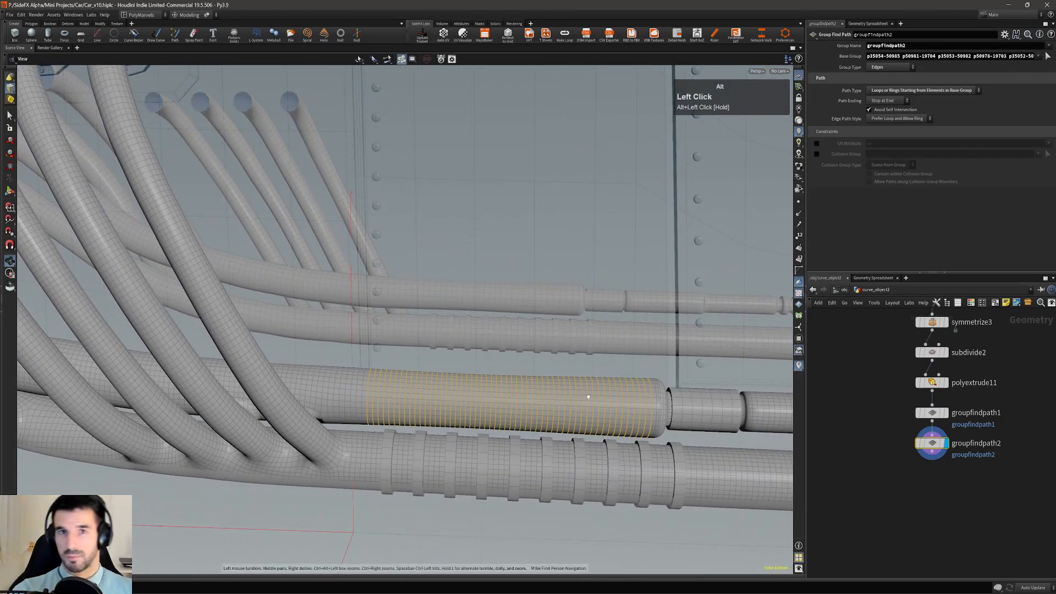
- Dissolve the grouped edge rings on the horizontal pipe sleeve above the ribbed section
{"action": "key", "text": "Delete"}
{"action": "mouse_move", "coordinate": [592, 398]}
{"action": "left_mouse_down", "text": "alt"}
{"action": "mouse_move", "coordinate": [512, 389]}
{"action": "mouse_move", "coordinate": [572, 393]}
{"action": "left_mouse_up", "text": "alt"}
{"action": "right_click_drag", "start_coordinate": [572, 393], "coordinate": [326, 400], "text": "alt"}
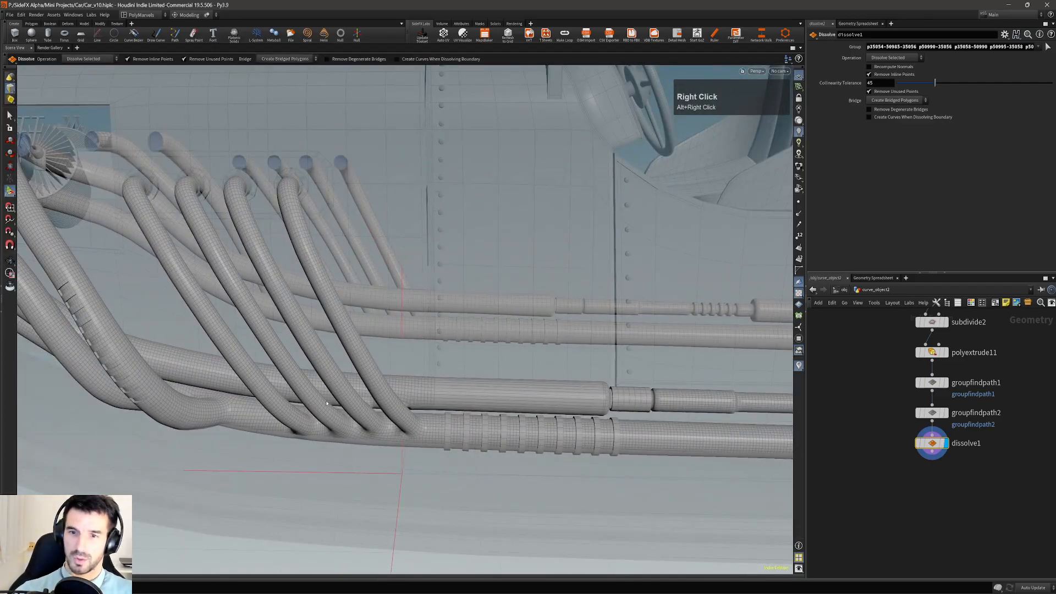
- Select spaced edges on the lower pipe just past its ribs, set them as a pattern and expand it forward to the end
{"action": "middle_click_drag", "start_coordinate": [325, 403], "coordinate": [299, 413], "text": "alt"}
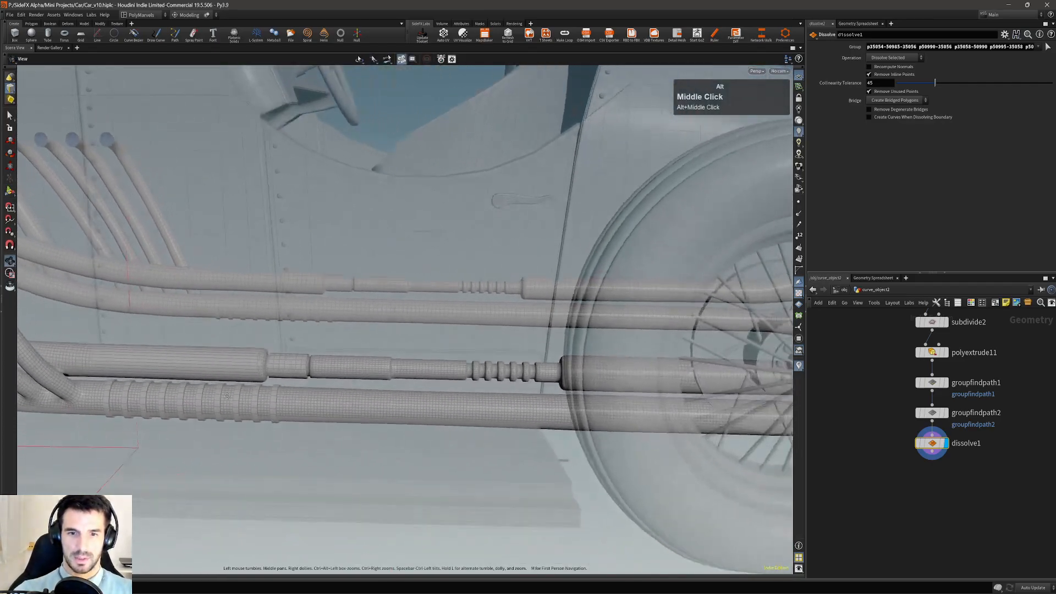
{"action": "left_click", "coordinate": [291, 408]}
{"action": "left_click", "coordinate": [292, 409]}
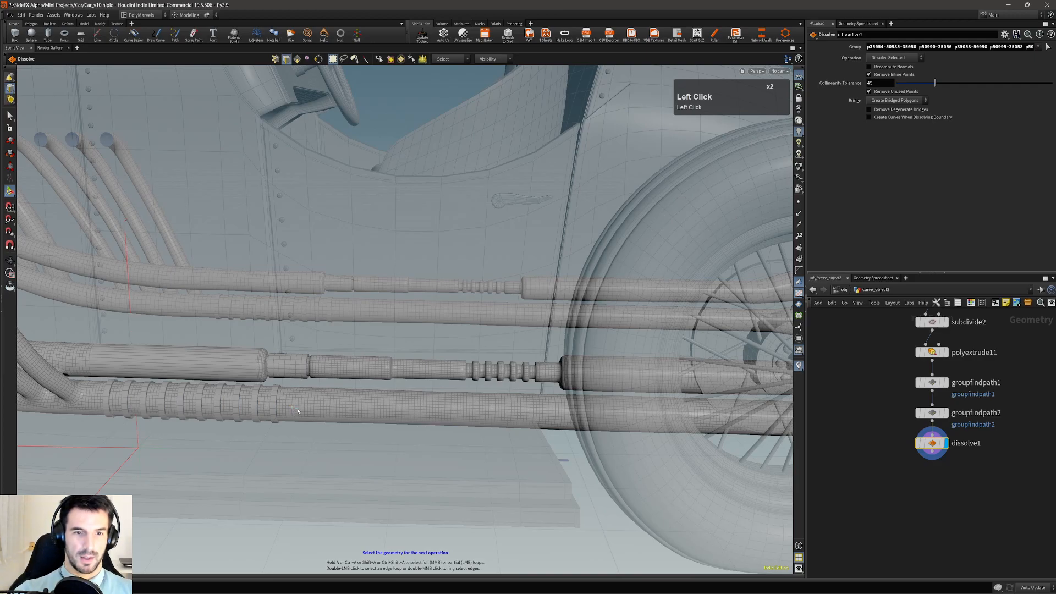
{"action": "left_click", "coordinate": [317, 392], "text": "shift"}
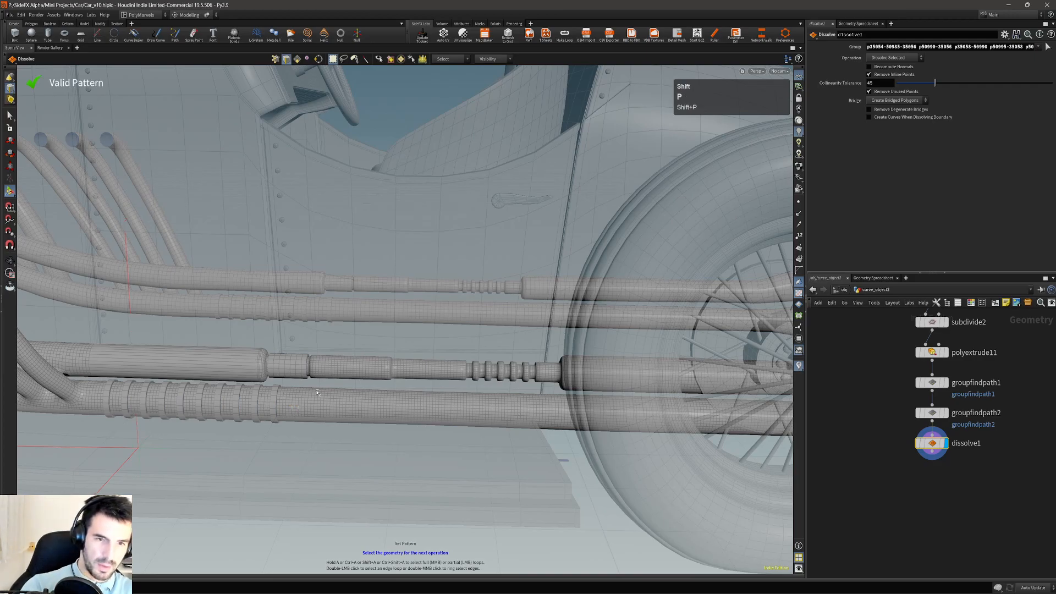
{"action": "key", "text": "ctrl+shift+Up"}
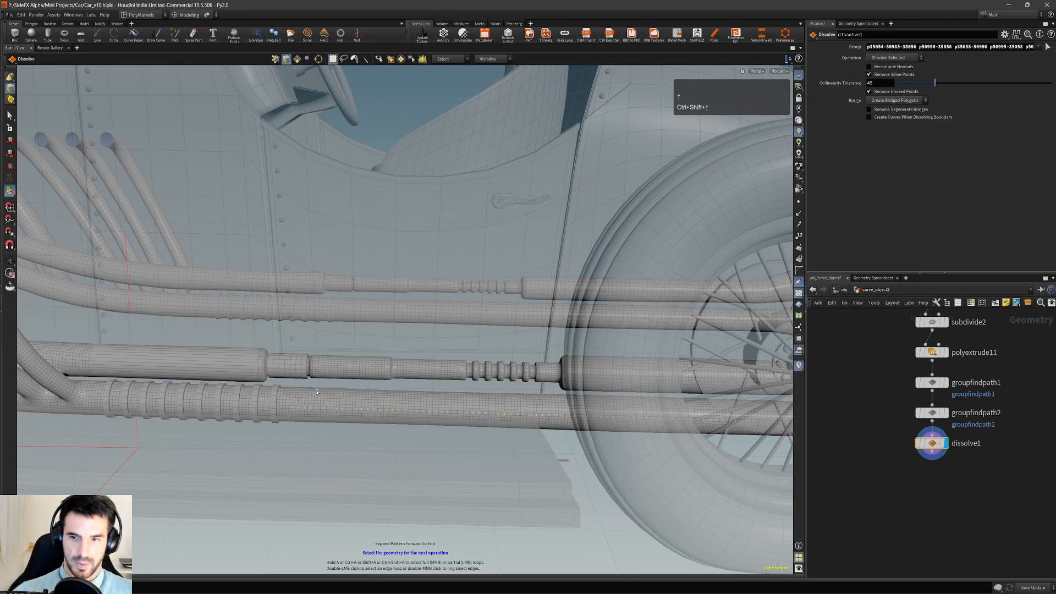
- Add a Group Find Path node for the lower pipe's edge pattern, using Loops or Rings Starting from Elements in Base Group
{"action": "key", "text": "c"}
{"action": "left_click", "coordinate": [352, 403]}
{"action": "left_click", "coordinate": [319, 422]}
{"action": "left_click_drag", "start_coordinate": [896, 90], "coordinate": [895, 107]}
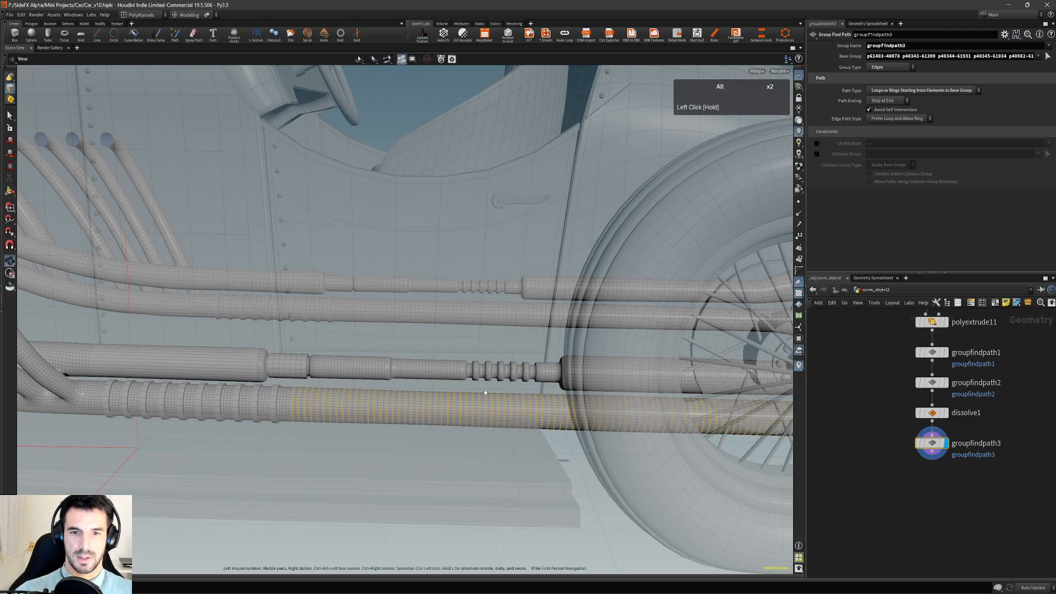
- Examine the spaced edge rings grouped along the lower pipe up close, and switch to the Select tool
{"action": "left_click_drag", "start_coordinate": [486, 393], "coordinate": [597, 383], "text": "alt"}
{"action": "middle_click_drag", "start_coordinate": [597, 383], "coordinate": [509, 372], "text": "alt"}
{"action": "right_click_drag", "start_coordinate": [509, 373], "coordinate": [440, 418], "text": "alt"}
{"action": "left_click_drag", "start_coordinate": [440, 418], "coordinate": [428, 430], "text": "alt"}
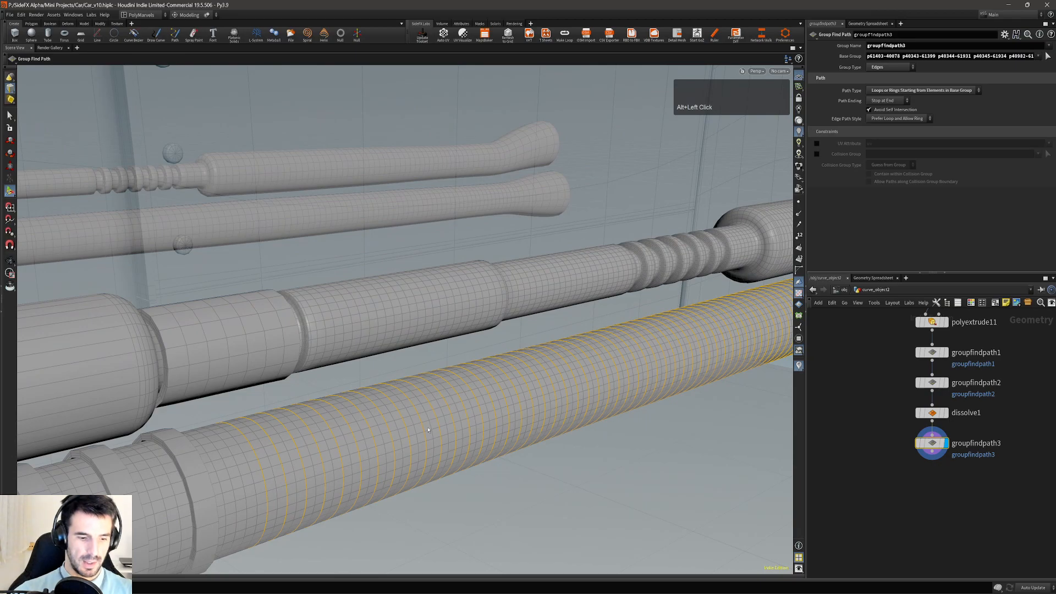
{"action": "right_click_drag", "start_coordinate": [444, 431], "coordinate": [439, 426], "text": "alt"}
{"action": "middle_click_drag", "start_coordinate": [439, 426], "coordinate": [433, 422], "text": "alt"}
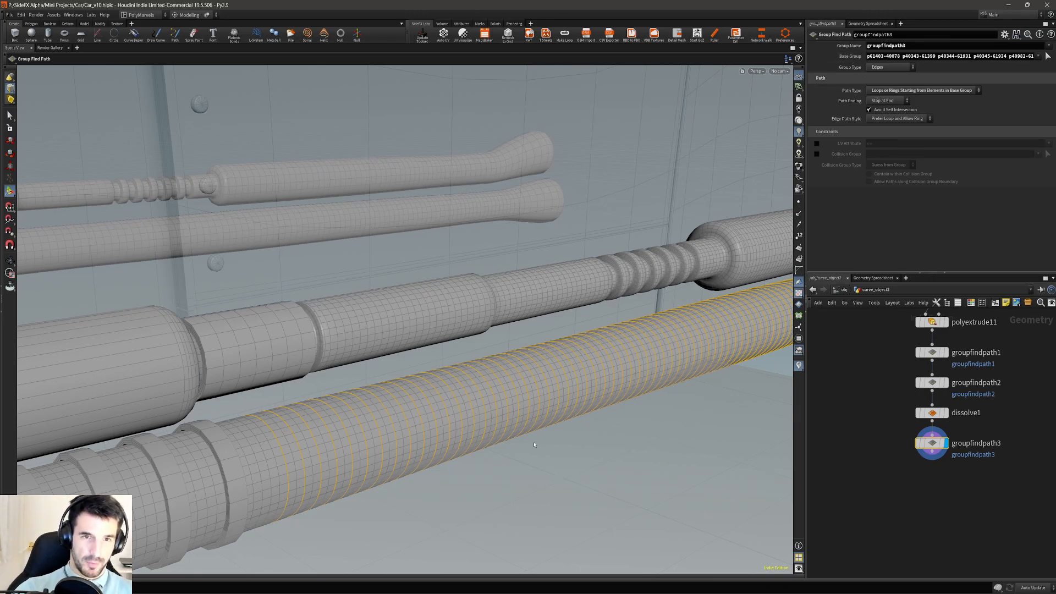
{"action": "right_click_drag", "start_coordinate": [535, 446], "coordinate": [441, 367], "text": "alt"}
{"action": "middle_click_drag", "start_coordinate": [491, 413], "coordinate": [452, 393], "text": "alt"}
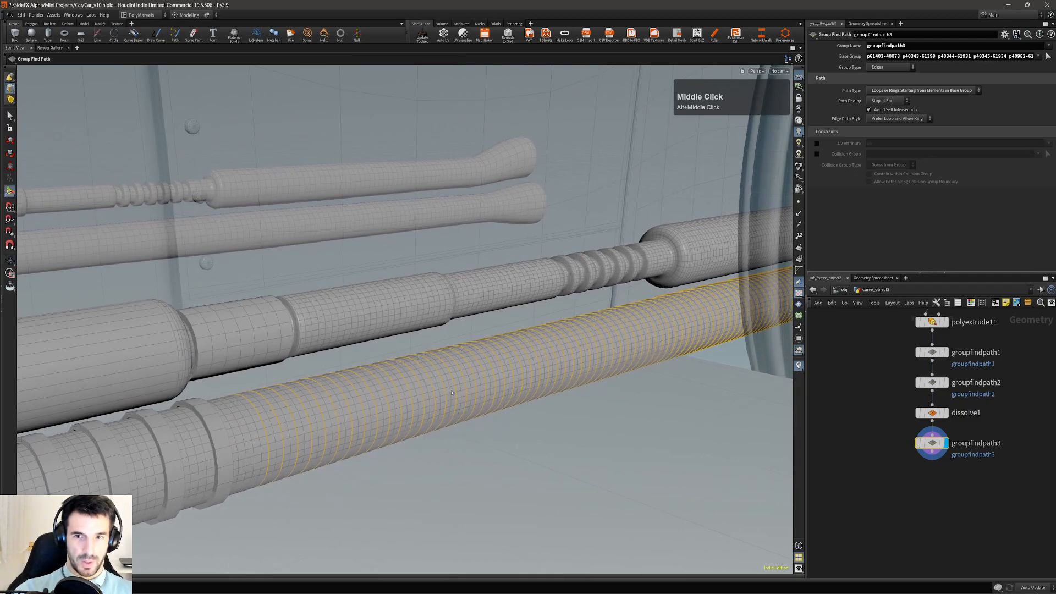
{"action": "key", "text": "s"}
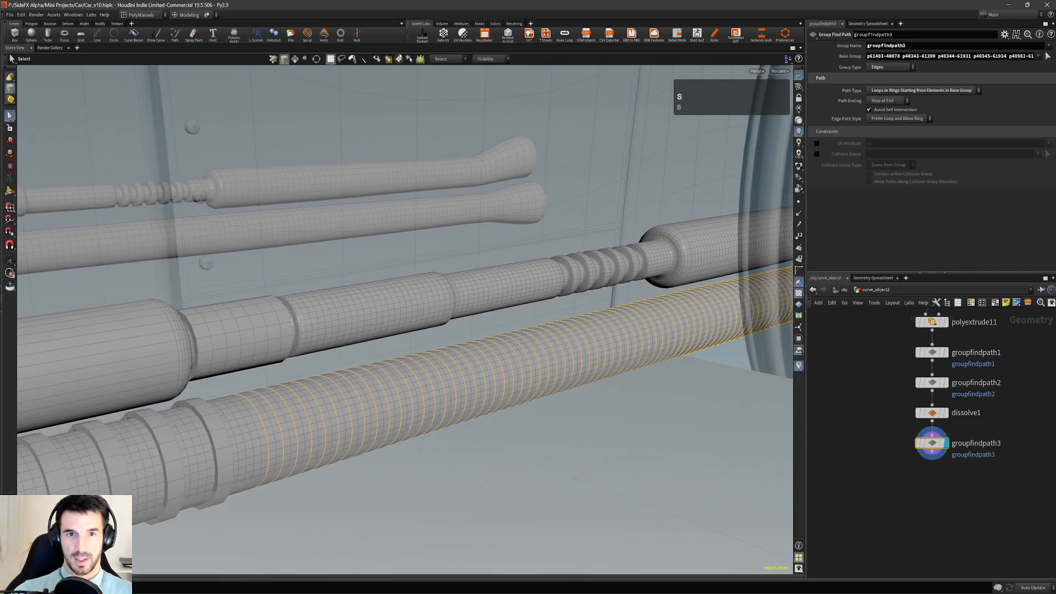
- Show the group list and pick the stored edge groups in turn to preview each one on the exhaust pipes
{"action": "left_click", "coordinate": [399, 59]}
{"action": "left_click_drag", "start_coordinate": [724, 98], "coordinate": [77, 91]}
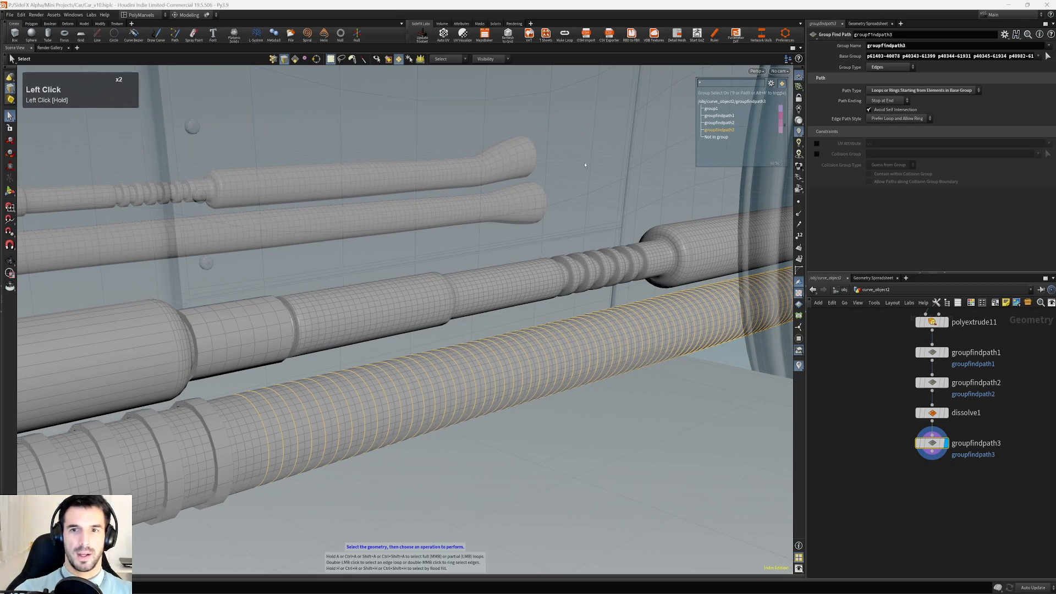
{"action": "right_click_drag", "start_coordinate": [436, 259], "coordinate": [86, 336], "text": "alt"}
{"action": "right_click_drag", "start_coordinate": [308, 352], "coordinate": [137, 412], "text": "alt"}
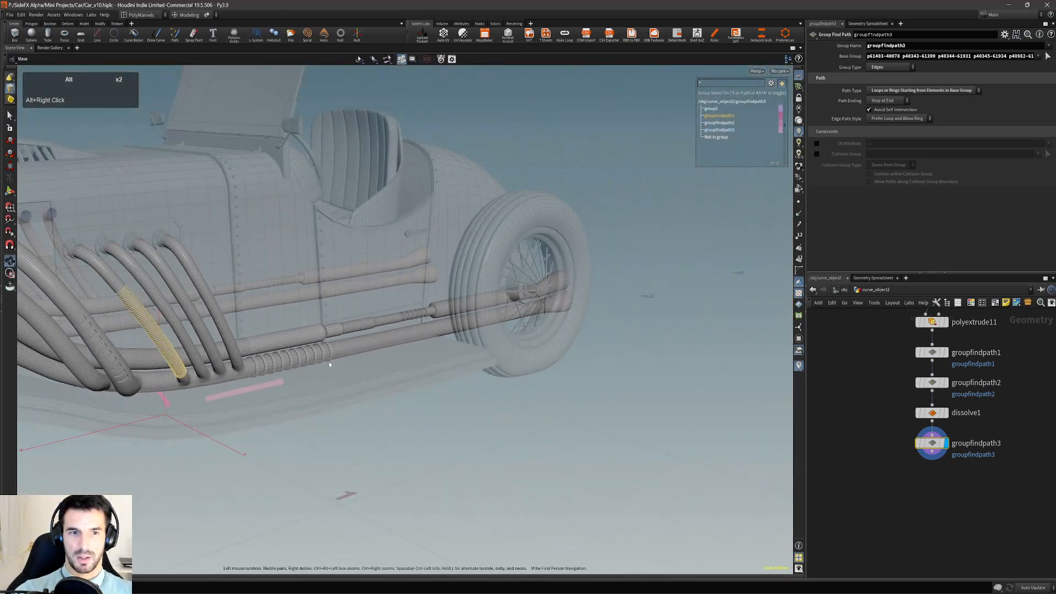
{"action": "left_click", "coordinate": [728, 124]}
{"action": "left_click", "coordinate": [722, 132]}
{"action": "middle_click", "coordinate": [721, 132]}
{"action": "middle_click", "coordinate": [721, 131]}
{"action": "left_click", "coordinate": [722, 127]}
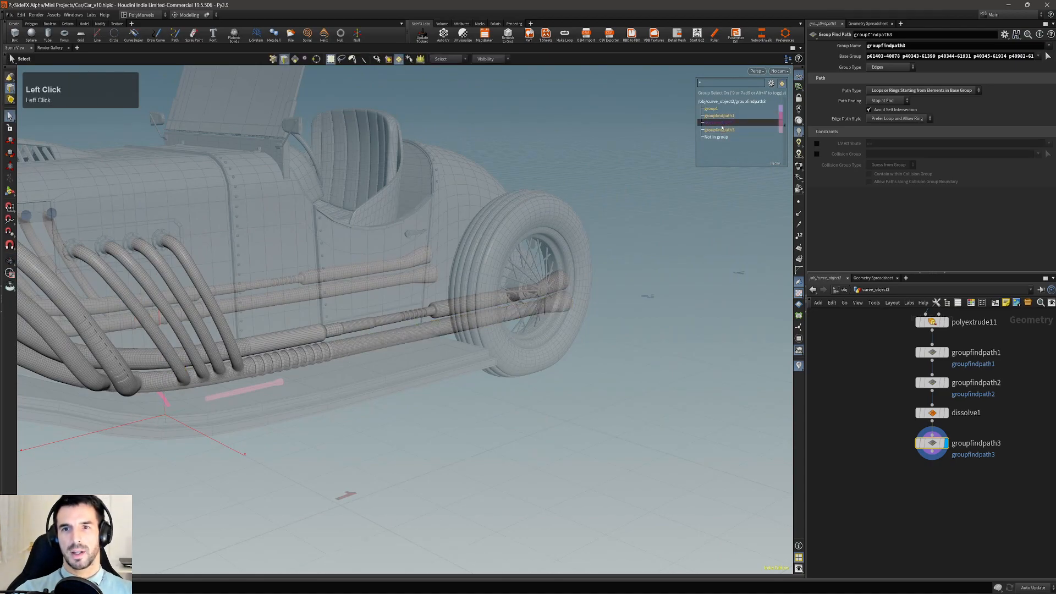
{"action": "left_click", "coordinate": [721, 128]}
{"action": "left_click", "coordinate": [721, 128]}
{"action": "left_click", "coordinate": [721, 127]}
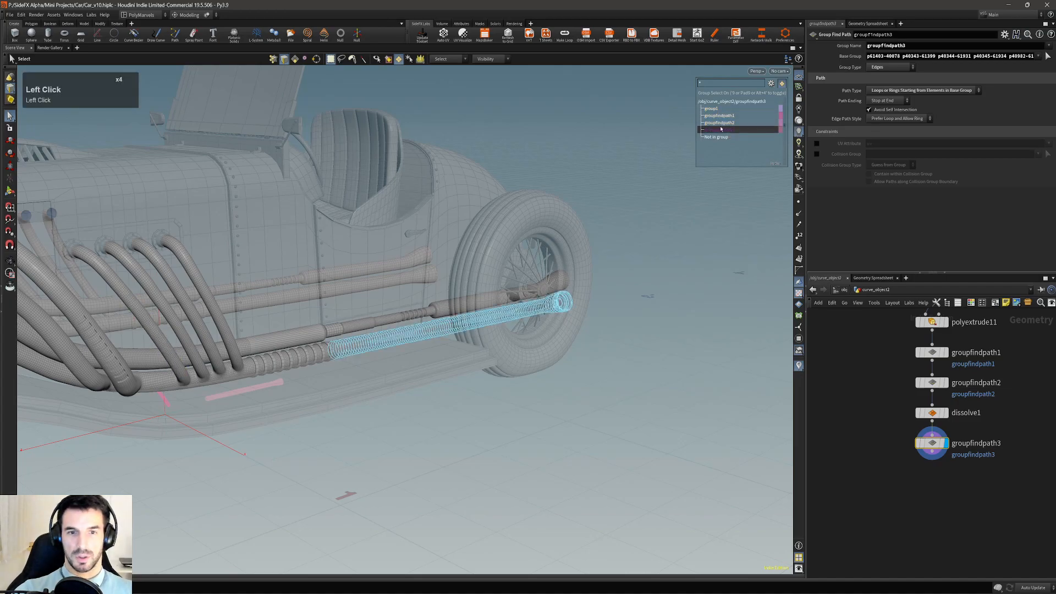
- Select the groupfindpath3 edge group on the lower pipe and dissolve its rings
{"action": "right_click_drag", "start_coordinate": [361, 333], "coordinate": [430, 331], "text": "alt"}
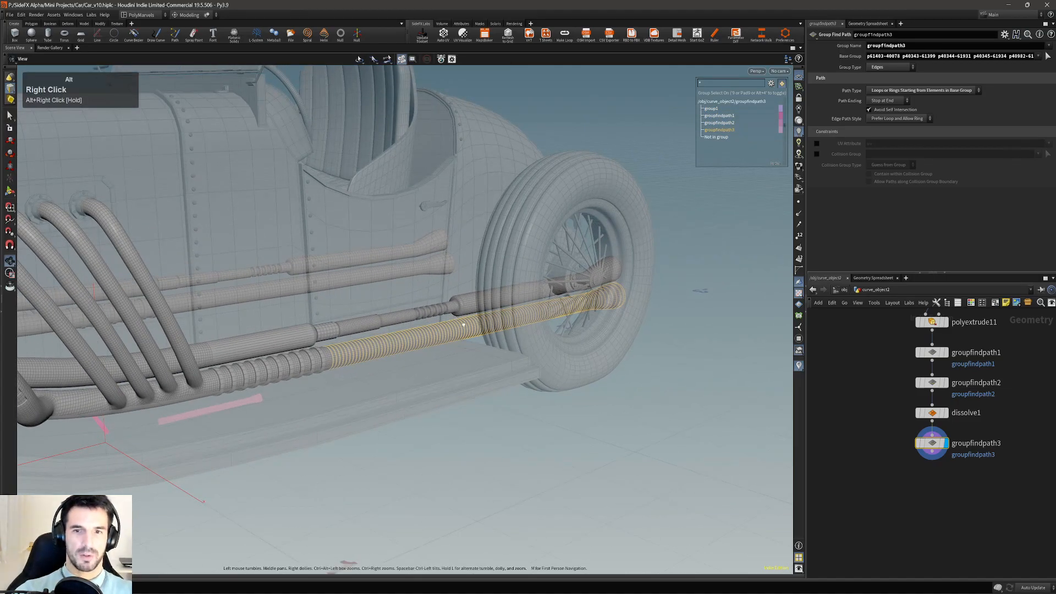
{"action": "left_click_drag", "start_coordinate": [430, 331], "coordinate": [418, 335], "text": "alt"}
{"action": "right_click_drag", "start_coordinate": [418, 335], "coordinate": [484, 328], "text": "alt"}
{"action": "left_click_drag", "start_coordinate": [484, 328], "coordinate": [441, 340], "text": "alt"}
{"action": "right_click_drag", "start_coordinate": [441, 340], "coordinate": [468, 337], "text": "alt"}
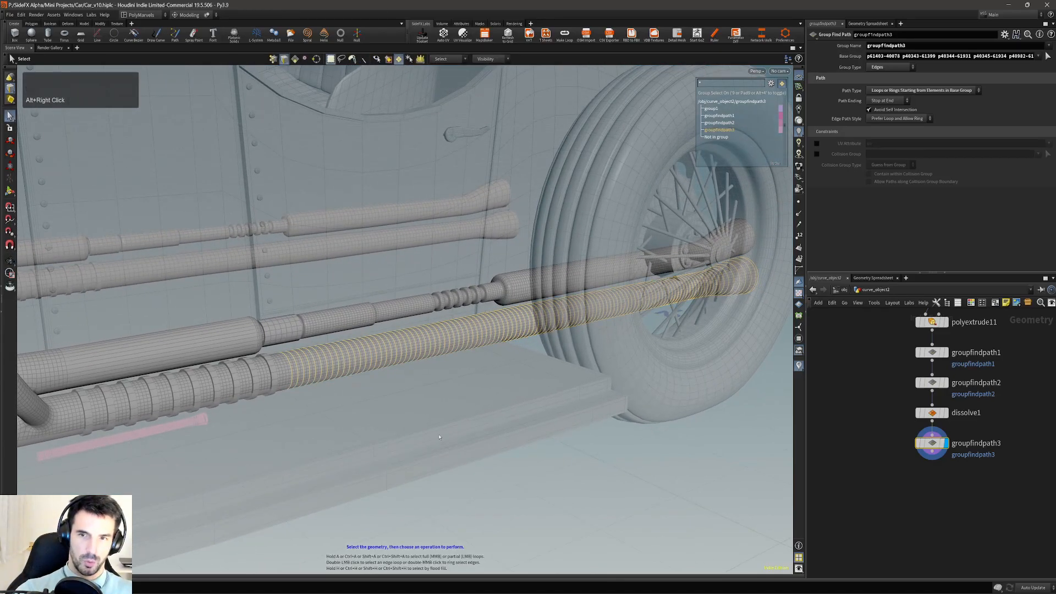
{"action": "right_click_drag", "start_coordinate": [438, 437], "coordinate": [460, 417], "text": "alt"}
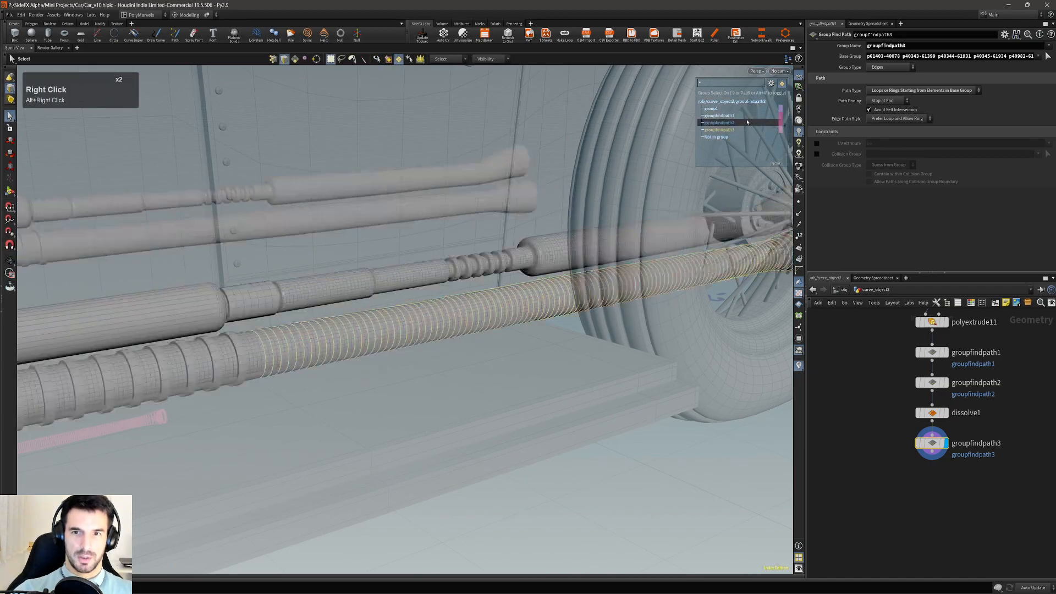
{"action": "right_click_drag", "start_coordinate": [308, 245], "coordinate": [319, 239], "text": "alt"}
{"action": "middle_click_drag", "start_coordinate": [319, 239], "coordinate": [299, 240], "text": "alt"}
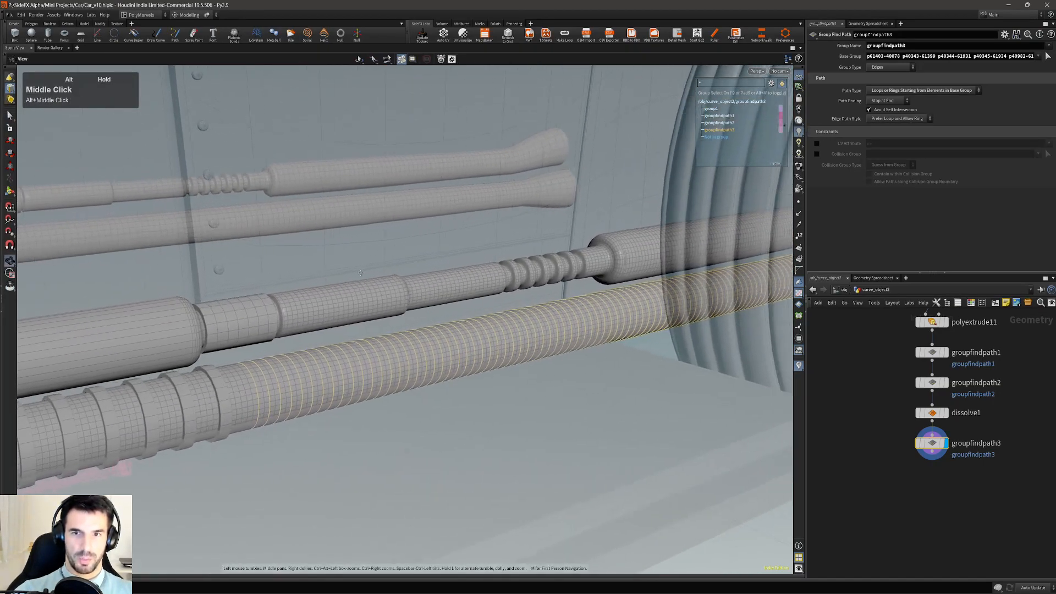
{"action": "left_click", "coordinate": [720, 130]}
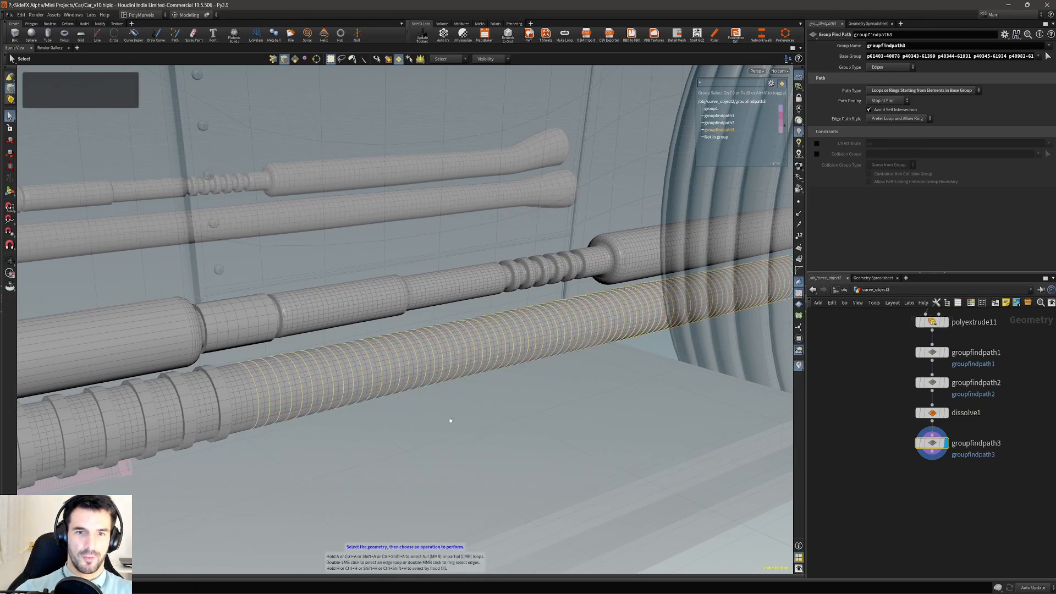
{"action": "middle_click_drag", "start_coordinate": [448, 431], "coordinate": [442, 418], "text": "alt"}
{"action": "key", "text": "Delete"}
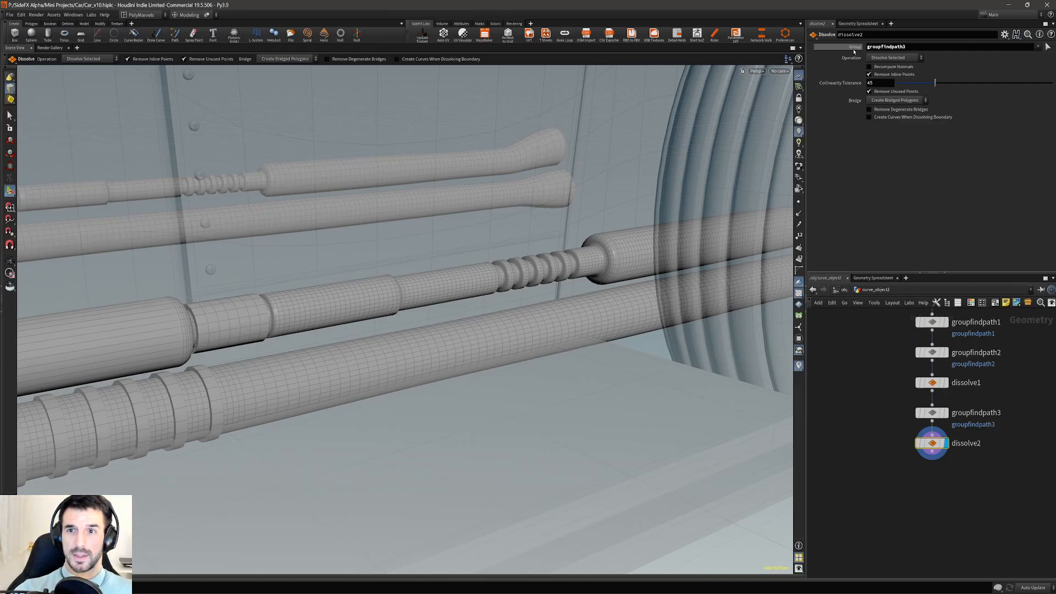
- Compare the Base Group of the groupfindpath3 node with the Group setting of the Dissolve node that follows it
{"action": "mouse_move", "coordinate": [854, 52]}
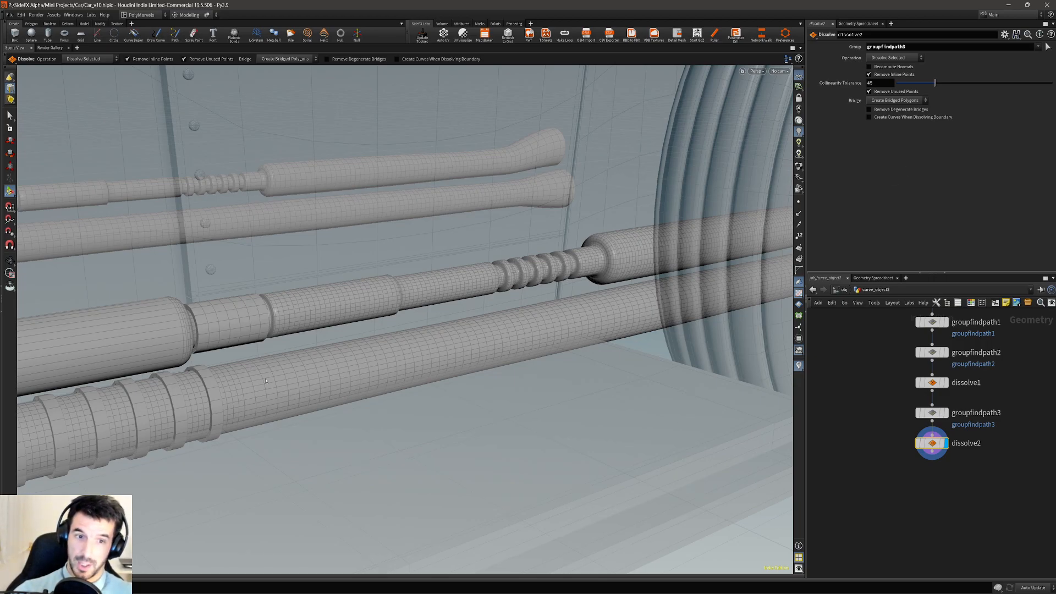
{"action": "key", "text": "Page_Up"}
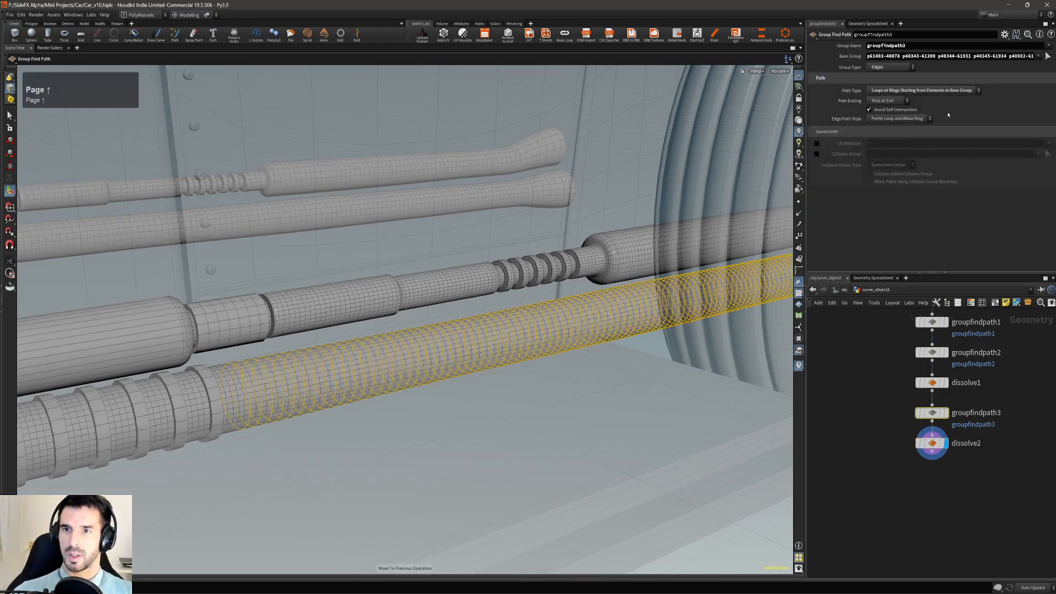
{"action": "double_click", "coordinate": [873, 55]}
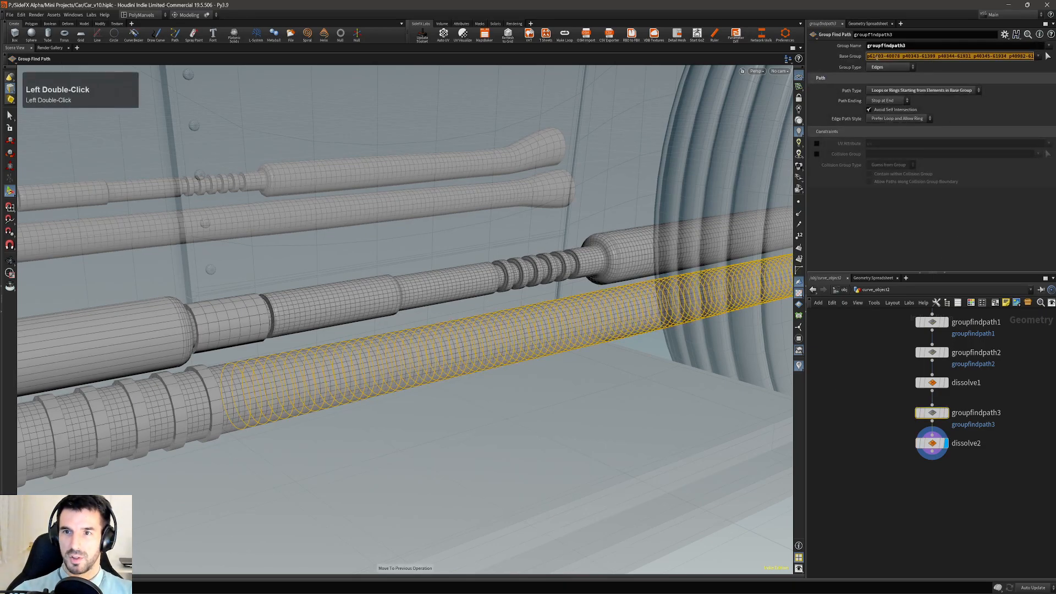
{"action": "double_click", "coordinate": [902, 56]}
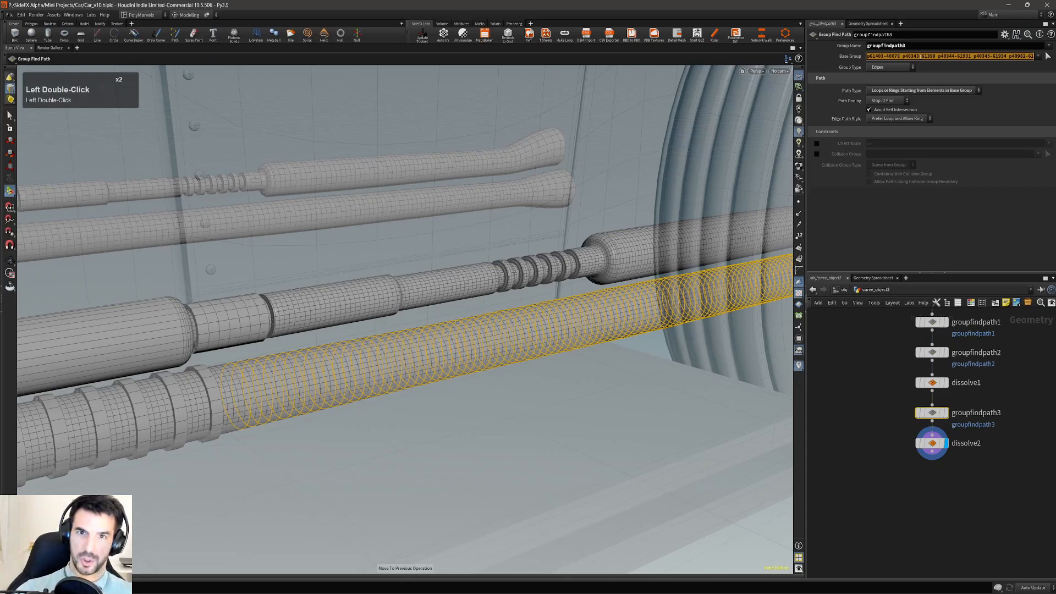
{"action": "key", "text": "Page_Down"}
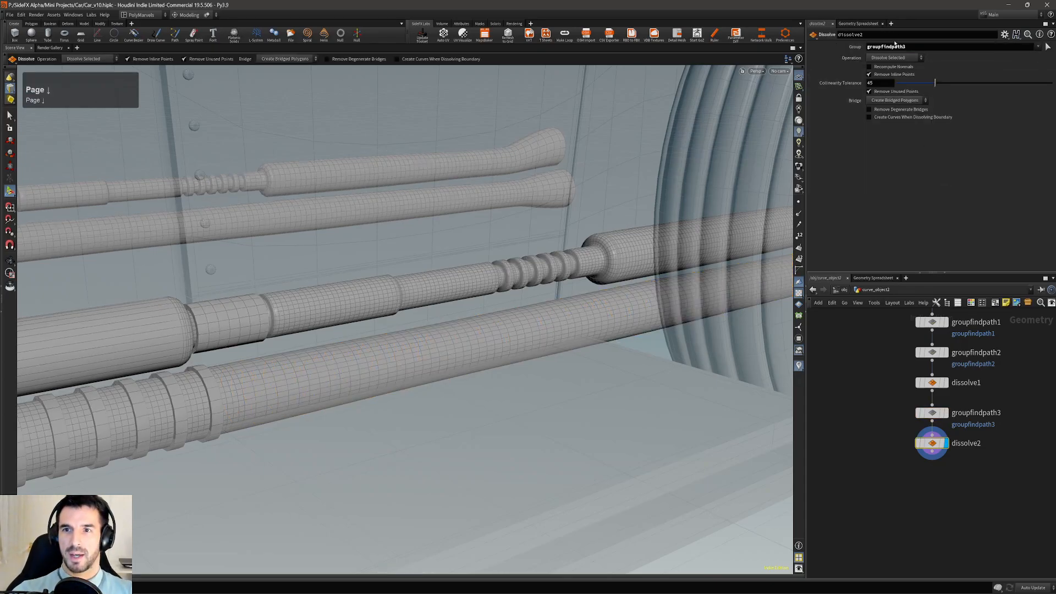
{"action": "double_click", "coordinate": [887, 46]}
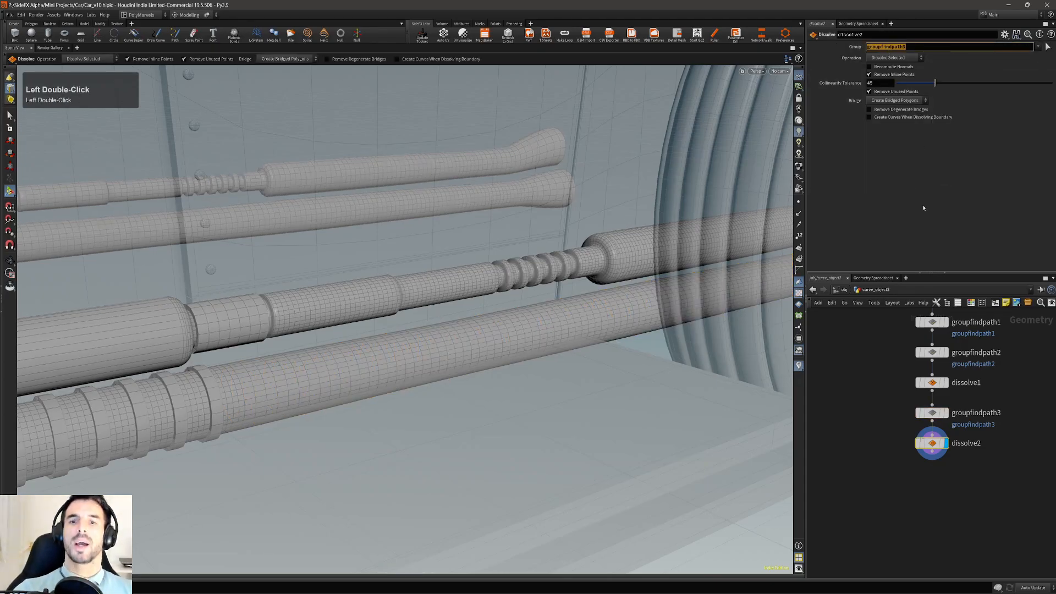
{"action": "right_click", "coordinate": [488, 313], "text": "alt"}
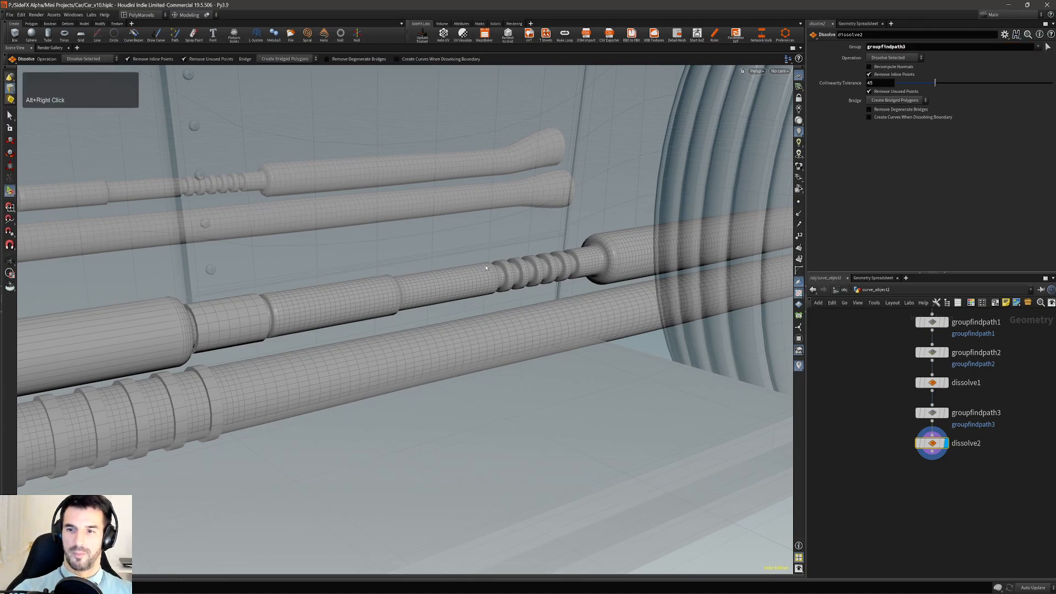
- Reselect the groupfindpath3 node's Base Group, adding a run of edges across the lower pipe's ribbed section, and return to the following Dissolve node
{"action": "key", "text": "Page_Up"}
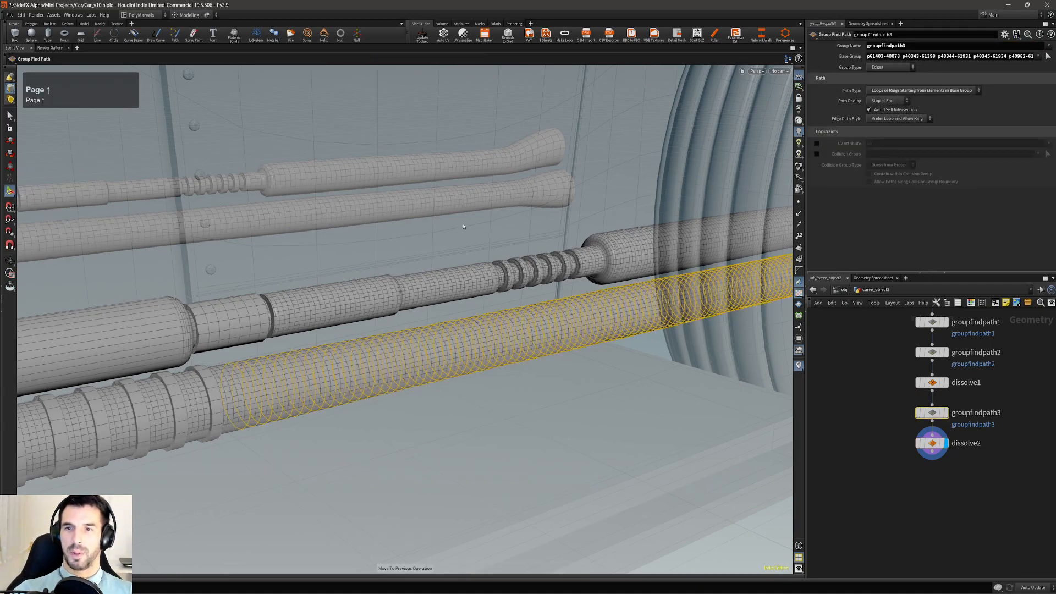
{"action": "left_click", "coordinate": [1047, 57]}
{"action": "left_click_drag", "start_coordinate": [424, 349], "coordinate": [324, 366], "text": "alt"}
{"action": "middle_click_drag", "start_coordinate": [325, 366], "coordinate": [512, 360], "text": "alt"}
{"action": "right_click_drag", "start_coordinate": [511, 361], "coordinate": [370, 365], "text": "alt"}
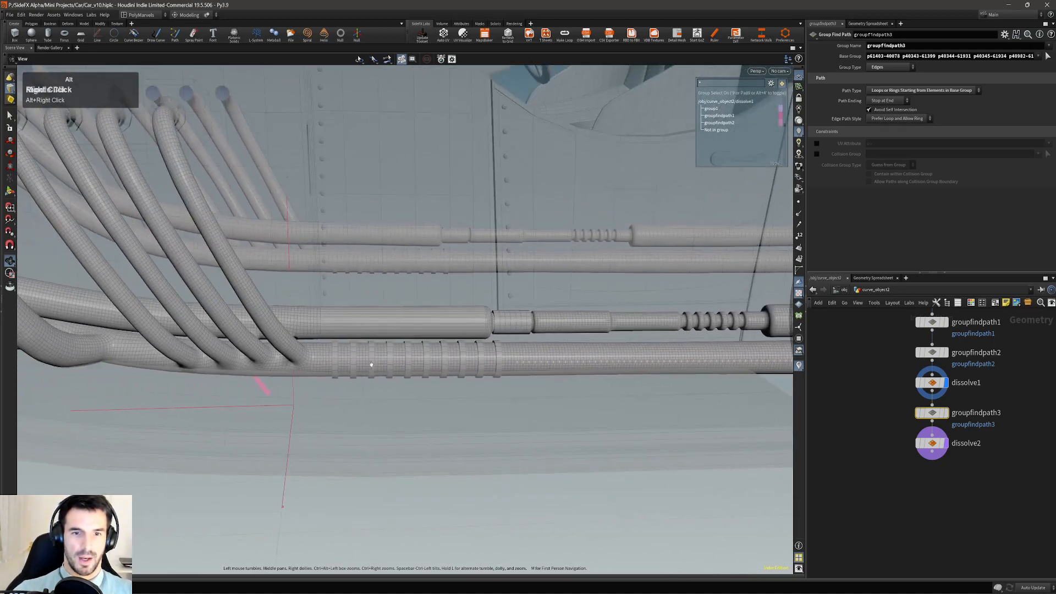
{"action": "middle_click_drag", "start_coordinate": [370, 365], "coordinate": [528, 377], "text": "alt"}
{"action": "right_click_drag", "start_coordinate": [528, 378], "coordinate": [481, 379], "text": "alt"}
{"action": "left_click", "coordinate": [618, 372], "text": "shift"}
{"action": "middle_click_drag", "start_coordinate": [481, 379], "coordinate": [543, 377], "text": "alt"}
{"action": "key", "text": "shift+a"}
{"action": "left_click", "coordinate": [443, 369], "text": "shift"}
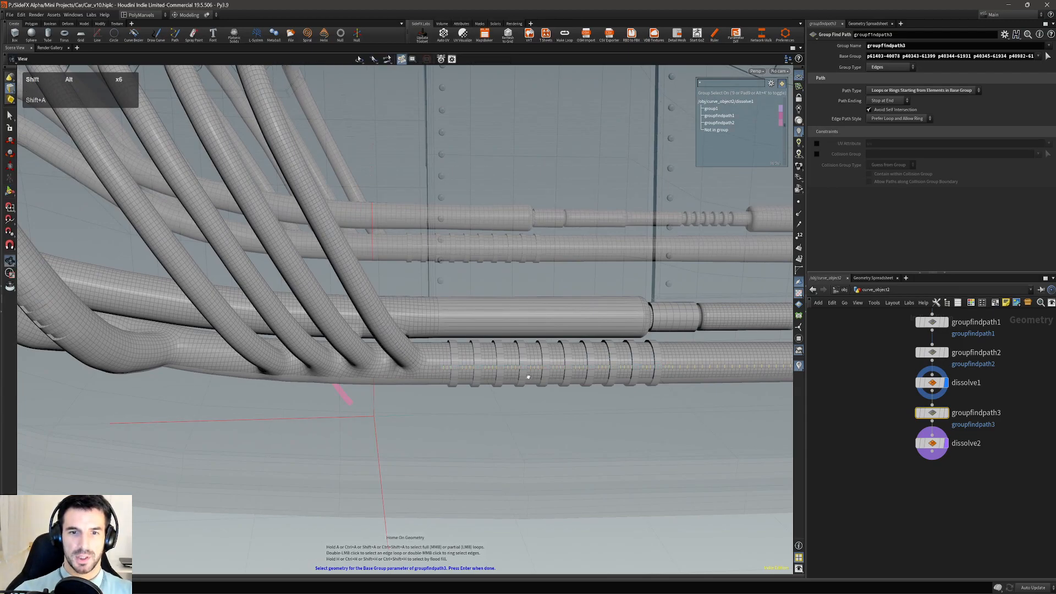
{"action": "right_click_drag", "start_coordinate": [536, 365], "coordinate": [580, 365], "text": "alt"}
{"action": "left_click_drag", "start_coordinate": [580, 366], "coordinate": [553, 364], "text": "alt"}
{"action": "right_click", "coordinate": [554, 364], "text": "shift"}
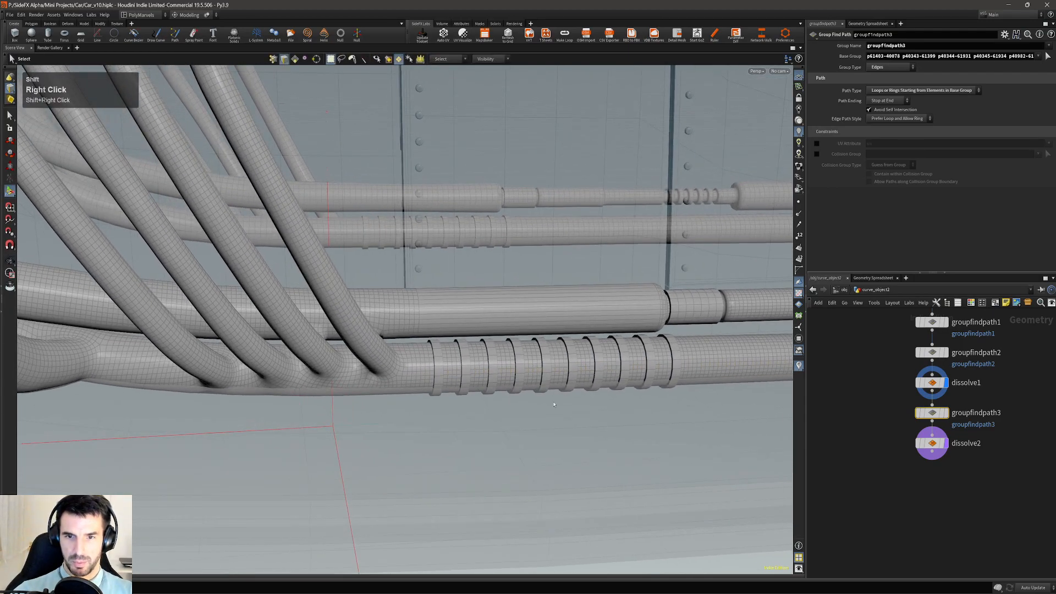
{"action": "middle_click_drag", "start_coordinate": [671, 375], "coordinate": [519, 376], "text": "alt"}
{"action": "key", "text": "Page_Down"}
{"action": "mouse_move", "coordinate": [519, 375]}
{"action": "left_mouse_down", "text": "alt"}
{"action": "mouse_move", "coordinate": [451, 388]}
{"action": "mouse_move", "coordinate": [534, 364]}
{"action": "left_mouse_up", "text": "alt"}
{"action": "right_click_drag", "start_coordinate": [535, 364], "coordinate": [559, 364], "text": "alt"}
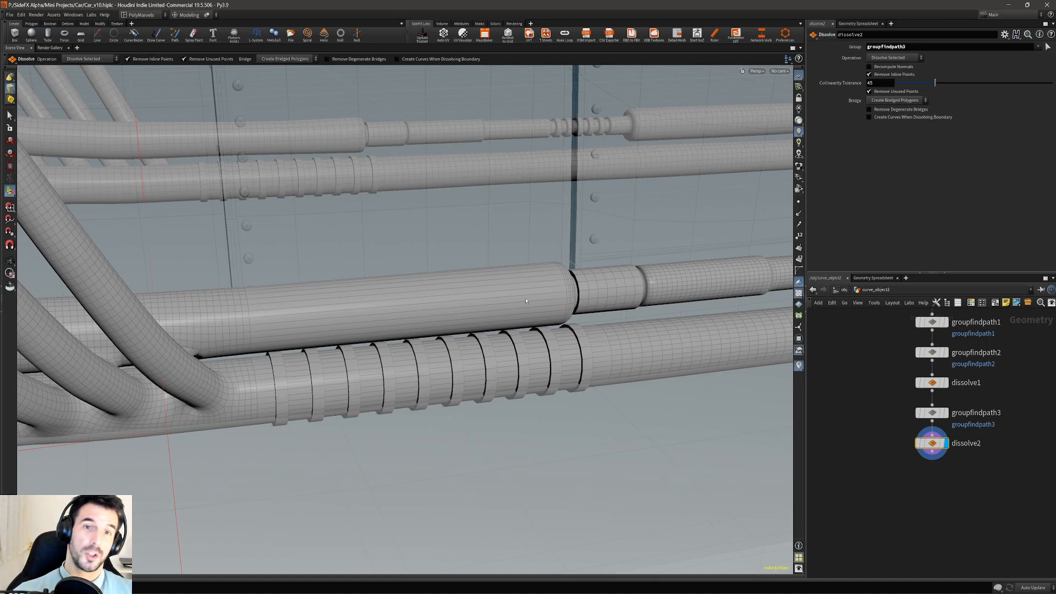
- Select three spaced faces along the second of the four small angled exhaust pipes, using primitive selection
{"action": "right_click_drag", "start_coordinate": [526, 301], "coordinate": [427, 379], "text": "alt"}
{"action": "middle_click_drag", "start_coordinate": [427, 378], "coordinate": [450, 446], "text": "alt"}
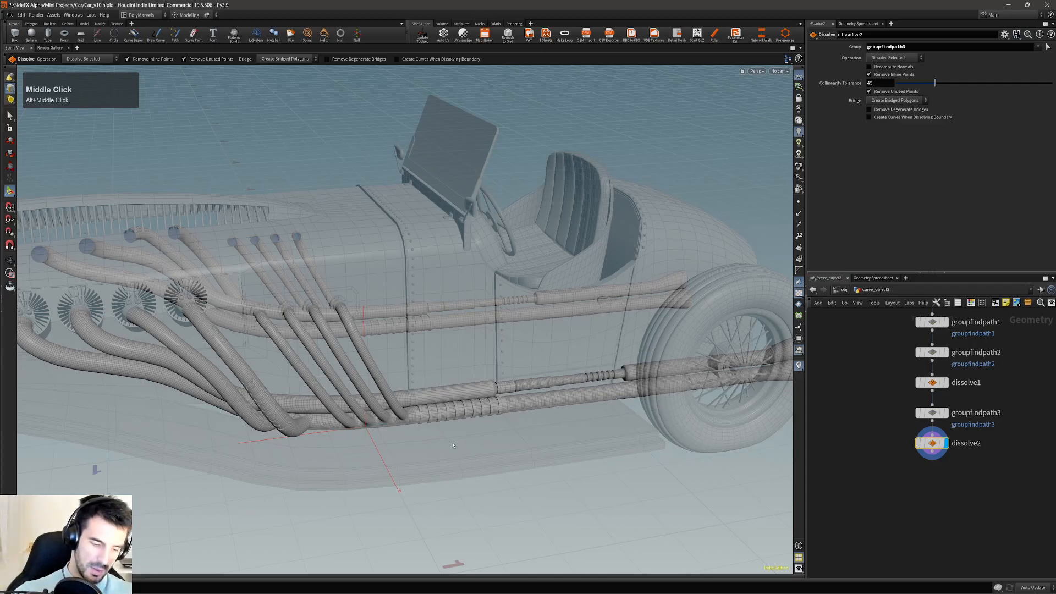
{"action": "left_click_drag", "start_coordinate": [453, 446], "coordinate": [423, 388], "text": "alt"}
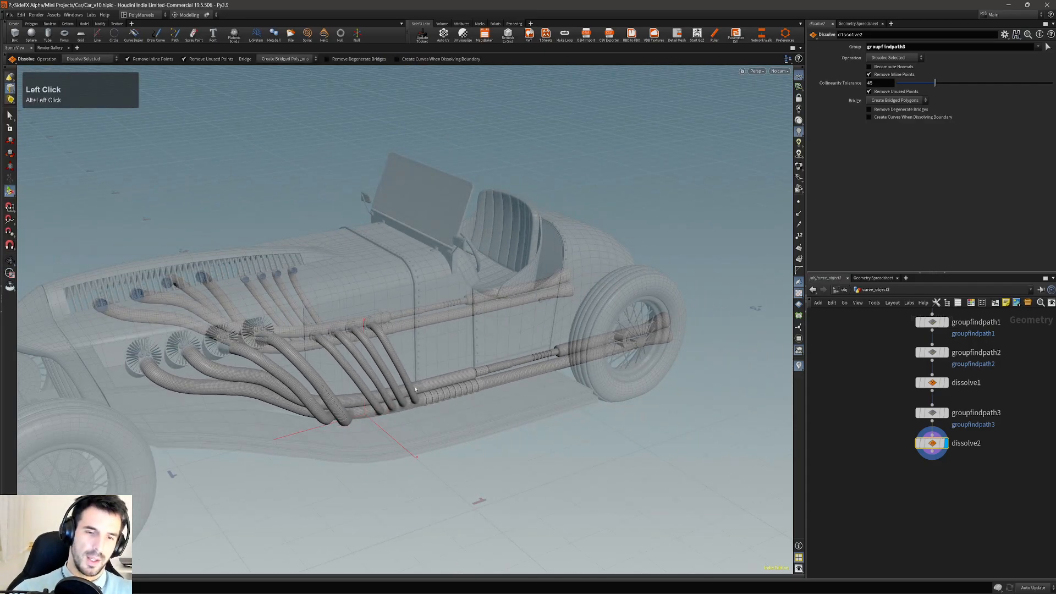
{"action": "right_click_drag", "start_coordinate": [415, 389], "coordinate": [422, 284], "text": "alt"}
{"action": "left_click", "coordinate": [377, 280]}
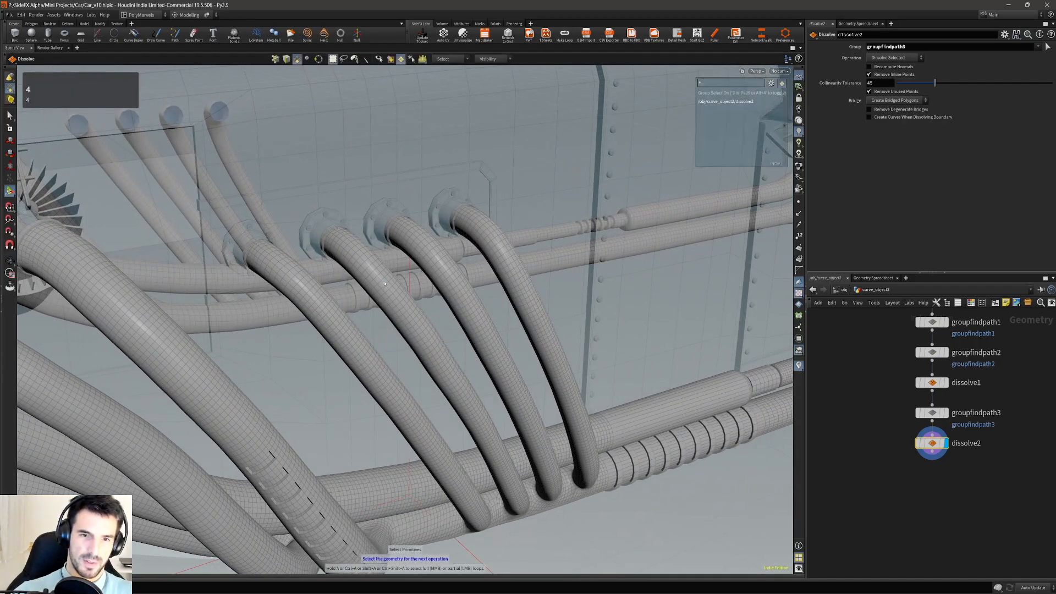
{"action": "left_click", "coordinate": [420, 345], "text": "shift"}
{"action": "left_click", "coordinate": [462, 397], "text": "shift"}
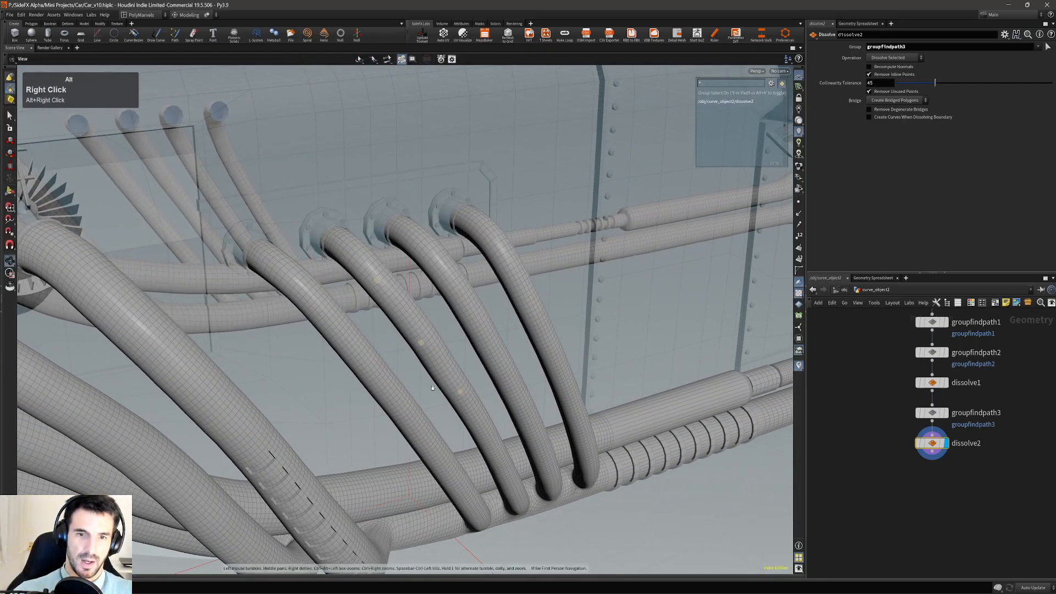
- Select a continuous section of faces all around the second small angled pipe, from below its upper bend to near its lower end
{"action": "right_click_drag", "start_coordinate": [464, 398], "coordinate": [471, 380], "text": "alt"}
{"action": "left_click_drag", "start_coordinate": [471, 380], "coordinate": [414, 312], "text": "alt"}
{"action": "double_click", "coordinate": [443, 352]}
{"action": "right_click_drag", "start_coordinate": [414, 312], "coordinate": [394, 304], "text": "alt"}
{"action": "left_click_drag", "start_coordinate": [394, 304], "coordinate": [343, 214], "text": "alt"}
{"action": "left_click", "coordinate": [338, 225]}
{"action": "left_click", "coordinate": [343, 211]}
{"action": "middle_click_drag", "start_coordinate": [468, 421], "coordinate": [424, 343], "text": "alt"}
{"action": "left_click_drag", "start_coordinate": [423, 343], "coordinate": [442, 374], "text": "alt"}
{"action": "left_click", "coordinate": [466, 359], "text": "shift"}
{"action": "middle_click", "coordinate": [472, 359], "text": "shift"}
{"action": "middle_click_drag", "start_coordinate": [449, 355], "coordinate": [468, 402], "text": "alt"}
{"action": "double_click", "coordinate": [456, 352], "text": "shift"}
{"action": "middle_click_drag", "start_coordinate": [458, 295], "coordinate": [469, 353], "text": "alt"}
{"action": "left_click_drag", "start_coordinate": [427, 348], "coordinate": [451, 354], "text": "alt"}
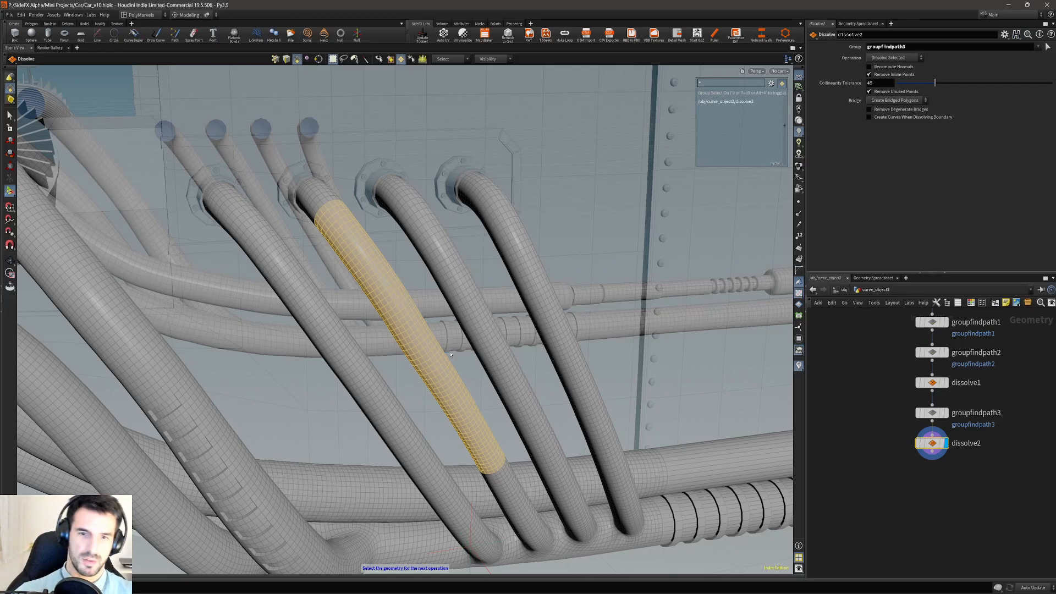
{"action": "left_click_drag", "start_coordinate": [454, 360], "coordinate": [435, 337], "text": "alt"}
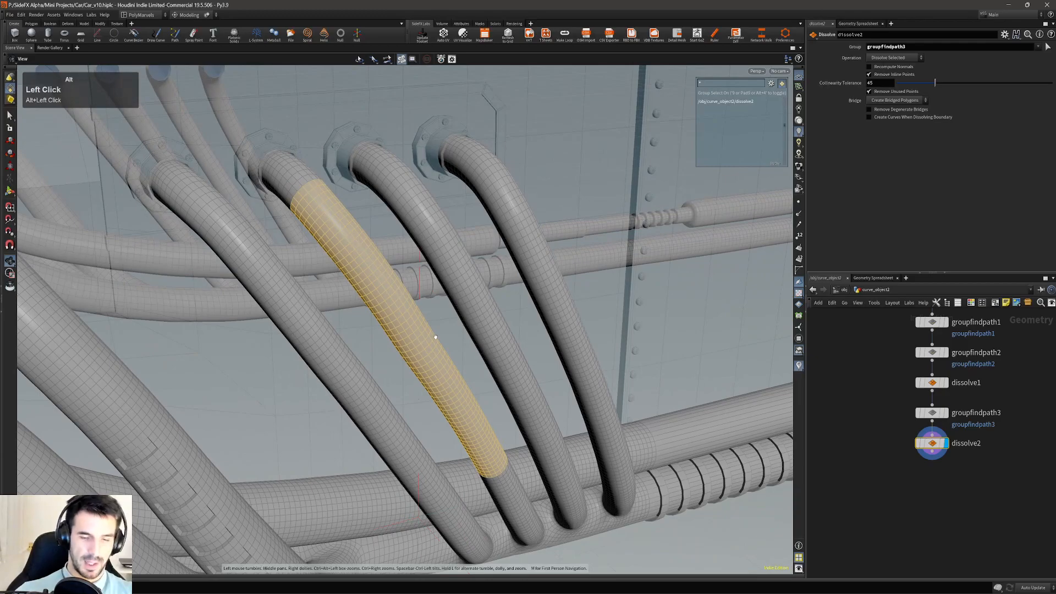
- Create a primitive group from the selected pipe section and enable Keep by Random Chance at 35.3 percent
{"action": "key", "text": "alt+g"}
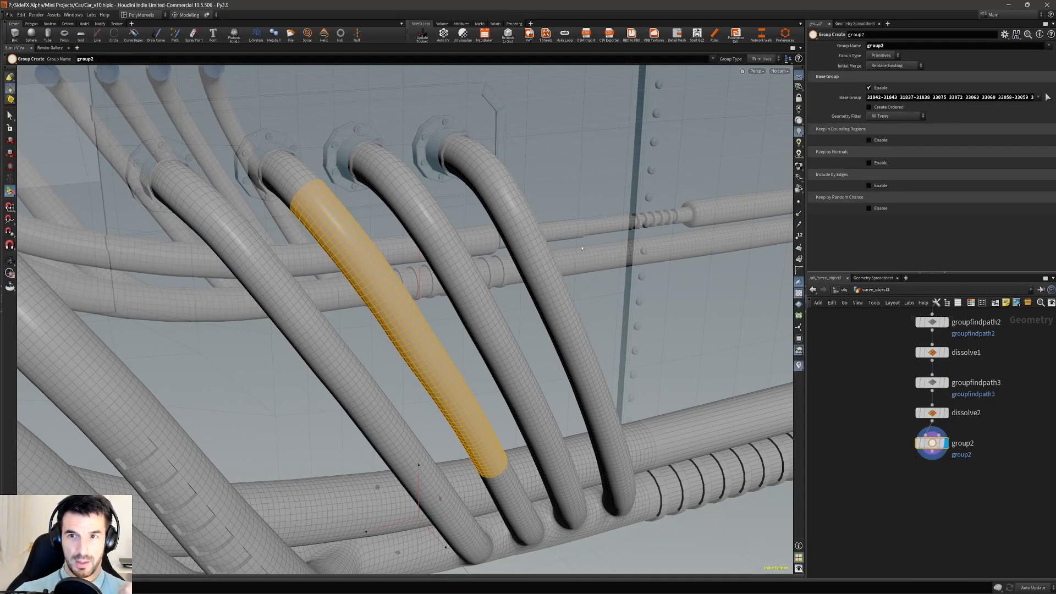
{"action": "left_click_drag", "start_coordinate": [434, 339], "coordinate": [364, 282], "text": "alt"}
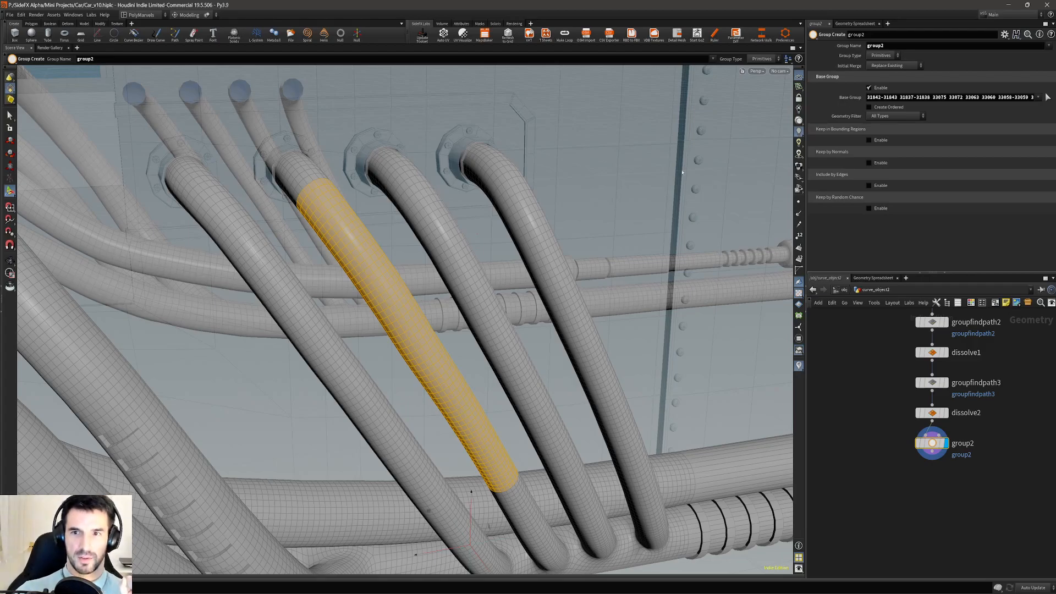
{"action": "left_click", "coordinate": [870, 209]}
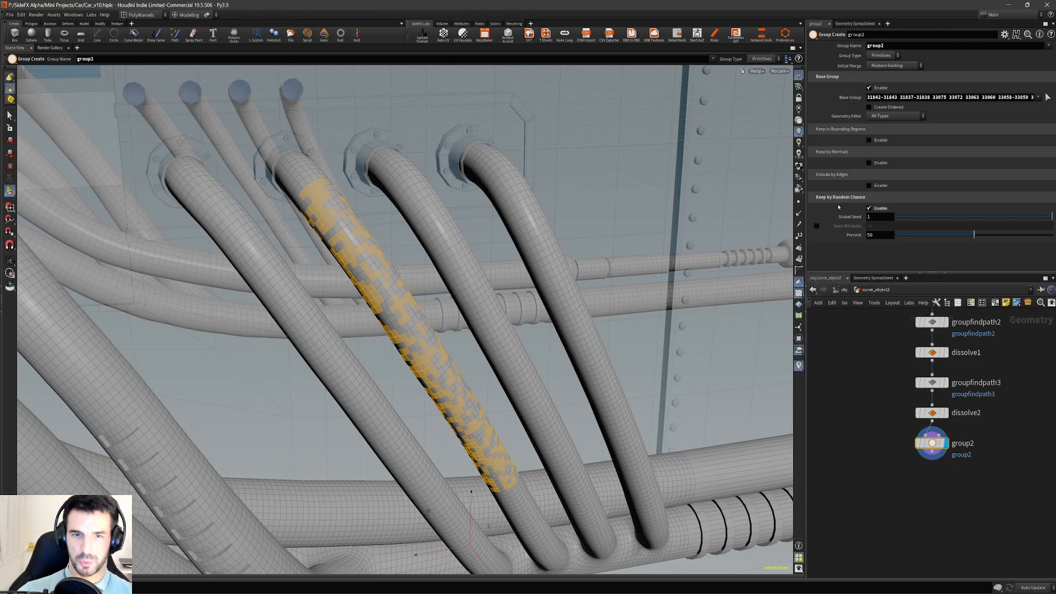
{"action": "mouse_move", "coordinate": [964, 235]}
{"action": "left_mouse_down"}
{"action": "mouse_move", "coordinate": [900, 236]}
{"action": "mouse_move", "coordinate": [1026, 238]}
{"action": "mouse_move", "coordinate": [937, 243]}
{"action": "mouse_move", "coordinate": [951, 246]}
{"action": "left_mouse_up"}
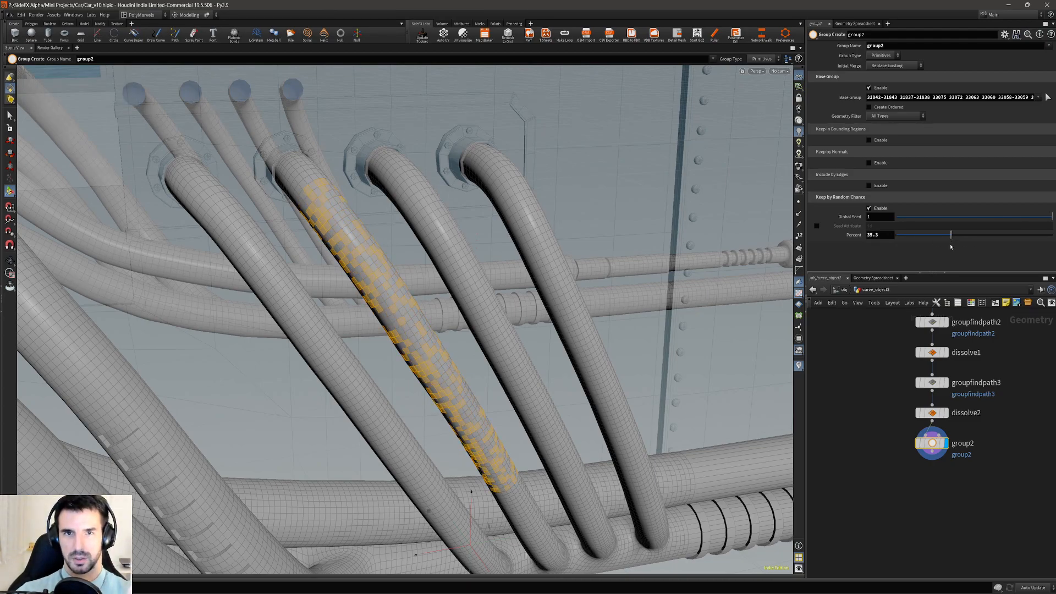
- Select a lengthwise row of faces along the lower pipe, from just past its ribbed section towards the rear wheel
{"action": "middle_click_drag", "start_coordinate": [384, 248], "coordinate": [198, 226], "text": "alt"}
{"action": "right_click_drag", "start_coordinate": [635, 345], "coordinate": [668, 352], "text": "alt"}
{"action": "middle_click_drag", "start_coordinate": [668, 352], "coordinate": [336, 311], "text": "alt"}
{"action": "right_click_drag", "start_coordinate": [336, 311], "coordinate": [369, 314], "text": "alt"}
{"action": "middle_click_drag", "start_coordinate": [264, 302], "coordinate": [341, 315], "text": "alt"}
{"action": "left_click_drag", "start_coordinate": [342, 315], "coordinate": [304, 310], "text": "alt"}
{"action": "key", "text": "Escape"}
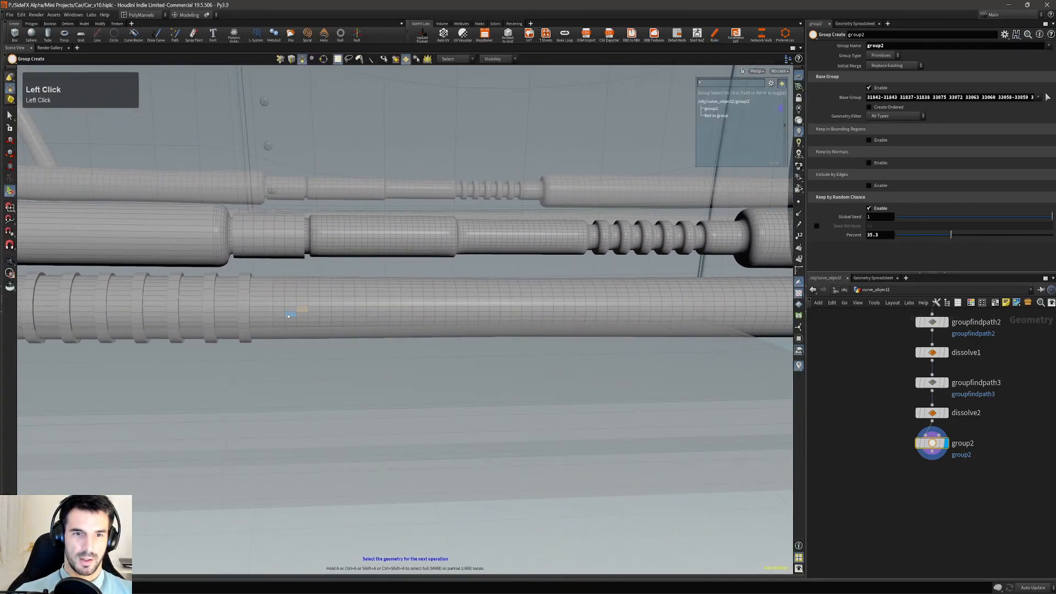
{"action": "right_click_drag", "start_coordinate": [300, 311], "coordinate": [295, 323], "text": "alt"}
{"action": "middle_click_drag", "start_coordinate": [550, 327], "coordinate": [384, 327], "text": "alt"}
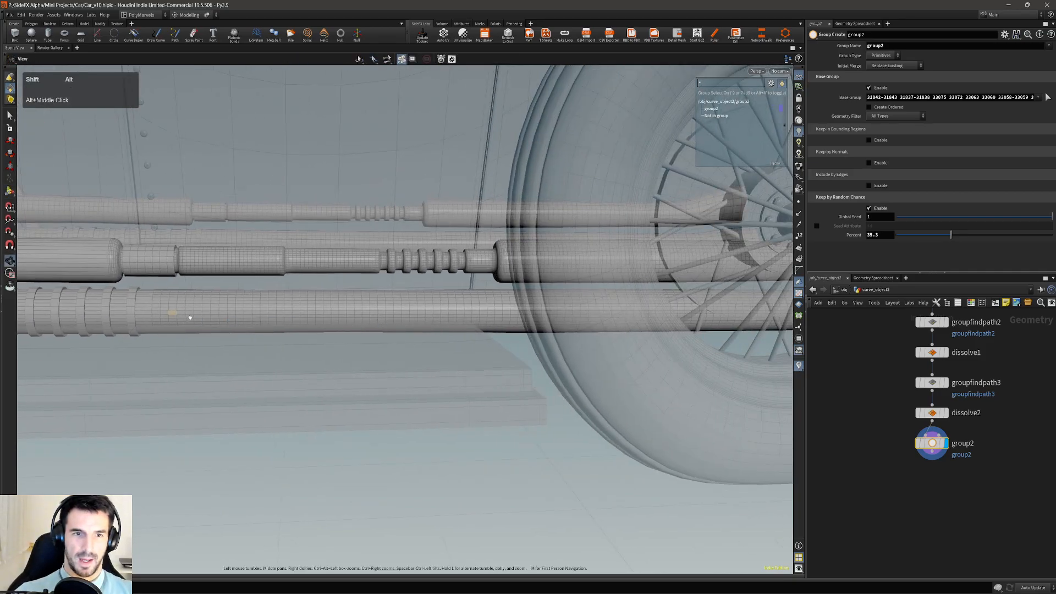
{"action": "right_click_drag", "start_coordinate": [188, 317], "coordinate": [179, 319], "text": "alt"}
{"action": "left_click_drag", "start_coordinate": [178, 319], "coordinate": [221, 307], "text": "alt"}
{"action": "key", "text": "shift+a"}
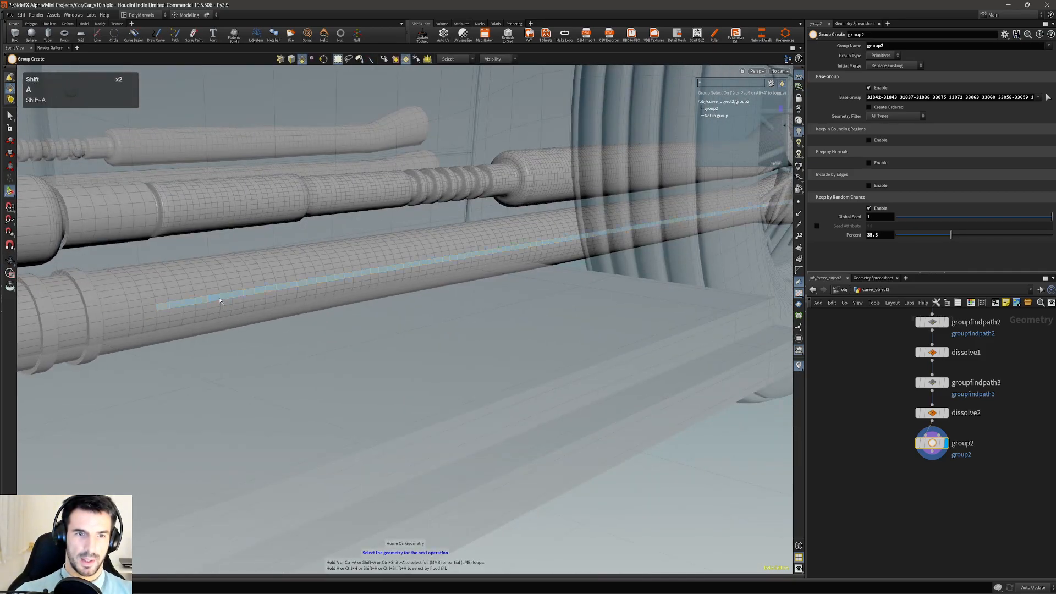
{"action": "middle_click", "coordinate": [220, 300], "text": "shift"}
- Remove the excess faces at the rear-wheel end of the selected row on the lower pipe
{"action": "right_click_drag", "start_coordinate": [459, 275], "coordinate": [242, 273], "text": "alt"}
{"action": "middle_click_drag", "start_coordinate": [242, 273], "coordinate": [170, 285], "text": "alt"}
{"action": "right_click_drag", "start_coordinate": [170, 285], "coordinate": [351, 283], "text": "alt"}
{"action": "left_click_drag", "start_coordinate": [351, 283], "coordinate": [160, 306], "text": "alt"}
{"action": "right_click_drag", "start_coordinate": [160, 306], "coordinate": [242, 300], "text": "alt"}
{"action": "middle_click_drag", "start_coordinate": [605, 297], "coordinate": [247, 286], "text": "alt"}
{"action": "left_click_drag", "start_coordinate": [550, 280], "coordinate": [473, 284], "text": "alt"}
{"action": "left_click_drag", "start_coordinate": [698, 266], "coordinate": [587, 341], "text": "ctrl"}
{"action": "left_click_drag", "start_coordinate": [341, 313], "coordinate": [440, 313], "text": "alt"}
{"action": "middle_click_drag", "start_coordinate": [220, 308], "coordinate": [605, 297], "text": "alt"}
{"action": "left_click_drag", "start_coordinate": [132, 324], "coordinate": [159, 326], "text": "alt"}
{"action": "right_click_drag", "start_coordinate": [159, 326], "coordinate": [172, 336], "text": "alt"}
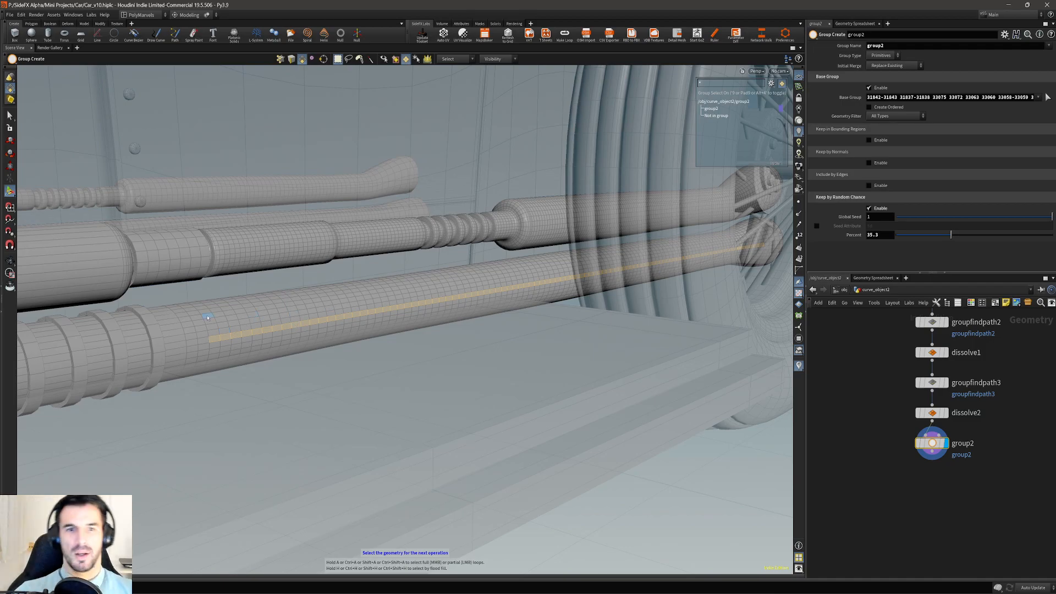
- Create a Group by Range node from the selected row of pipe faces
{"action": "right_click_drag", "start_coordinate": [207, 317], "coordinate": [215, 320], "text": "alt"}
{"action": "key", "text": "c"}
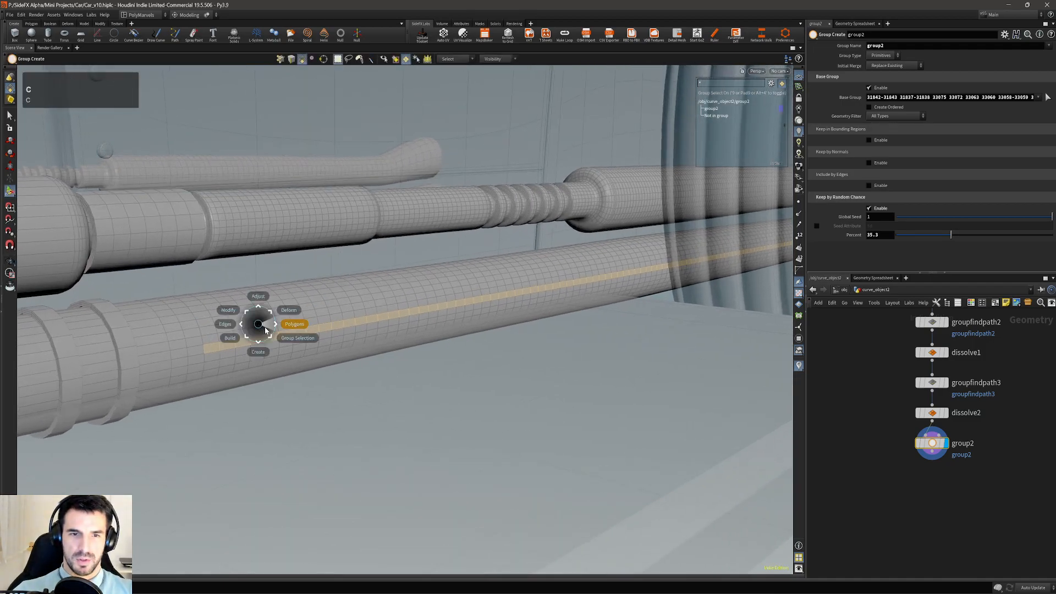
{"action": "left_click", "coordinate": [266, 329]}
{"action": "left_click", "coordinate": [284, 333]}
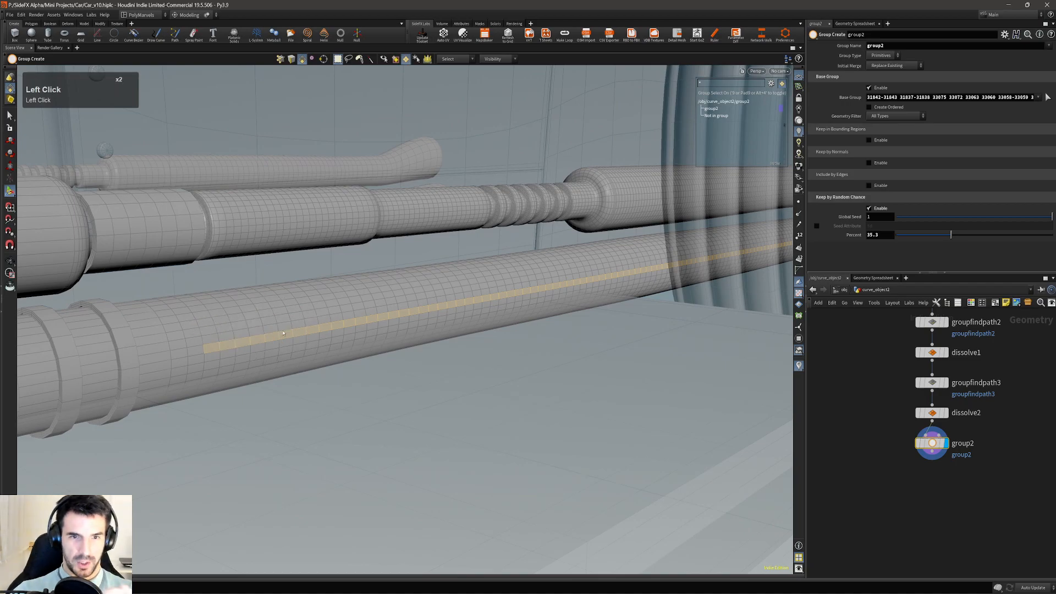
{"action": "middle_click_drag", "start_coordinate": [327, 353], "coordinate": [243, 330], "text": "alt"}
{"action": "right_click_drag", "start_coordinate": [242, 330], "coordinate": [118, 346], "text": "alt"}
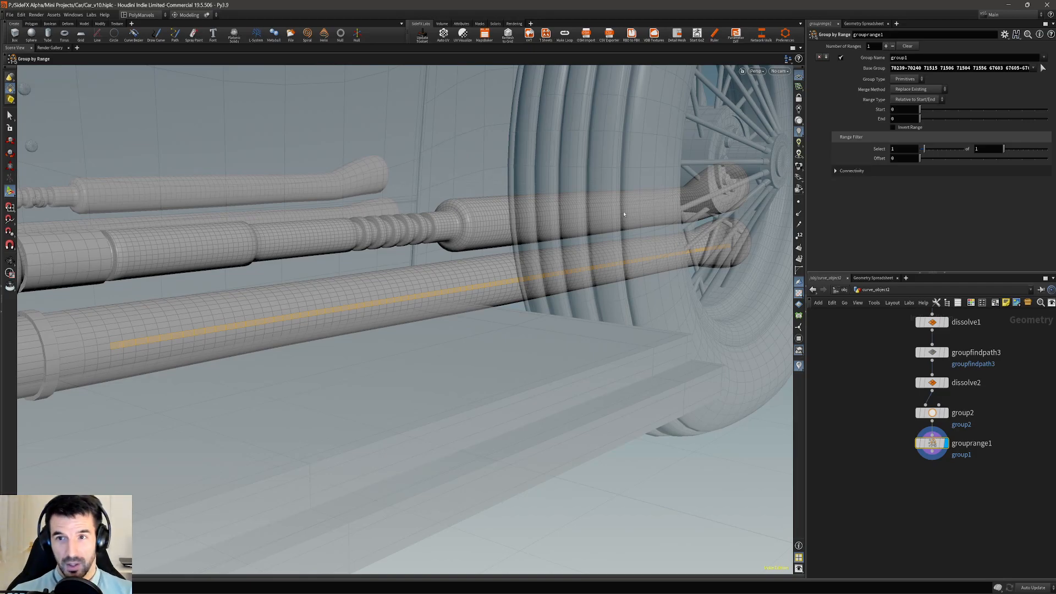
- Set the Range Filter to select 1 of 4 so the group keeps every fourth face of the row
{"action": "left_click", "coordinate": [1009, 152]}
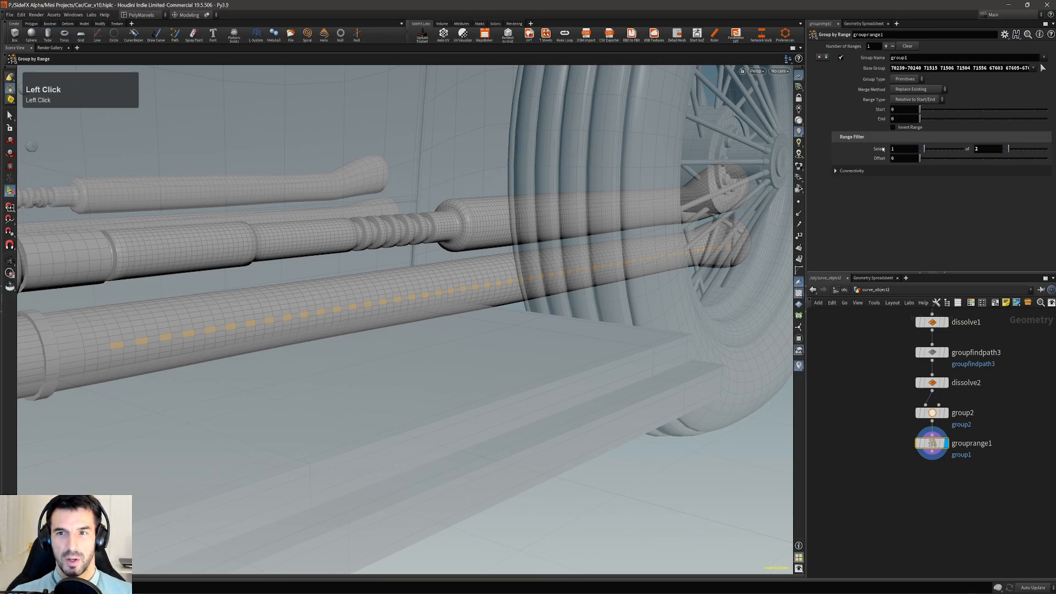
{"action": "left_click", "coordinate": [1014, 149]}
{"action": "left_click_drag", "start_coordinate": [1013, 150], "coordinate": [1028, 150]}
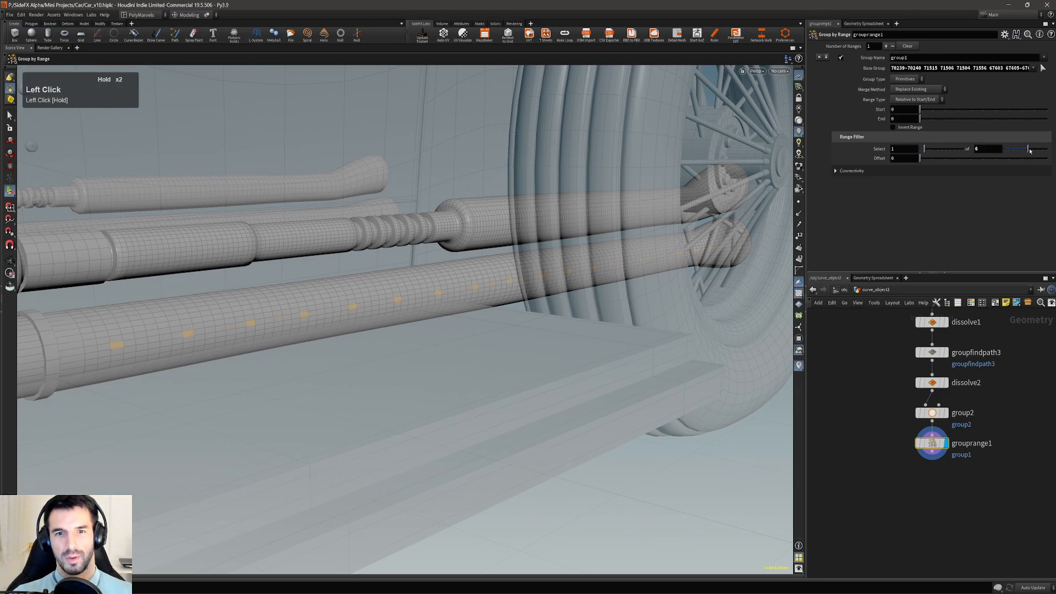
{"action": "left_click_drag", "start_coordinate": [1028, 149], "coordinate": [1018, 149]}
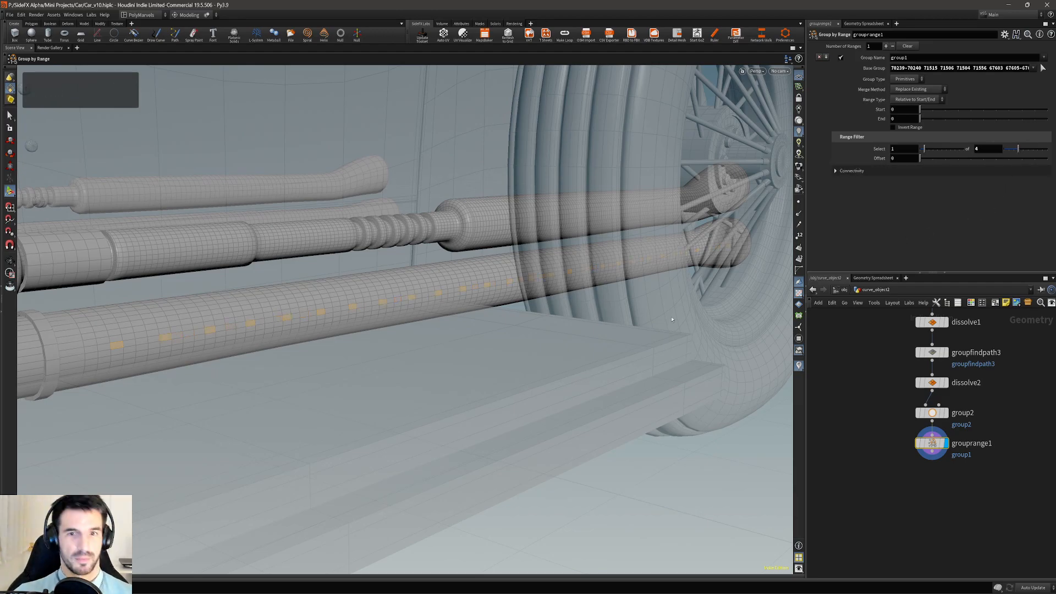
- Look through the selection commands, including Select n-Sided Polygons with Triangles, Quads and Five-sided or Greater
{"action": "right_click_drag", "start_coordinate": [167, 309], "coordinate": [104, 323], "text": "alt"}
{"action": "middle_click_drag", "start_coordinate": [104, 323], "coordinate": [335, 334], "text": "alt"}
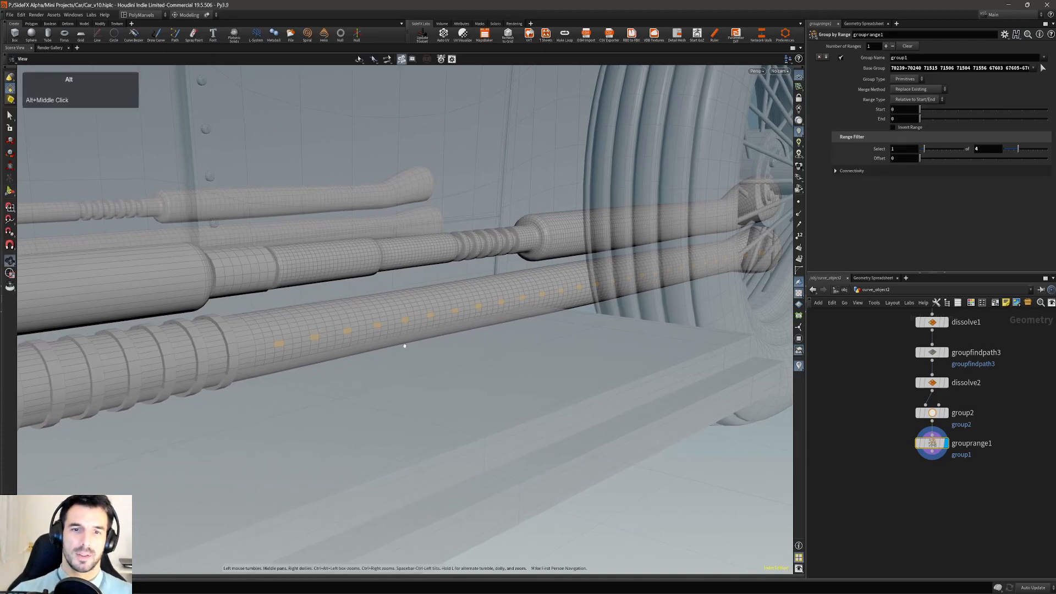
{"action": "right_click_drag", "start_coordinate": [405, 348], "coordinate": [410, 359], "text": "alt"}
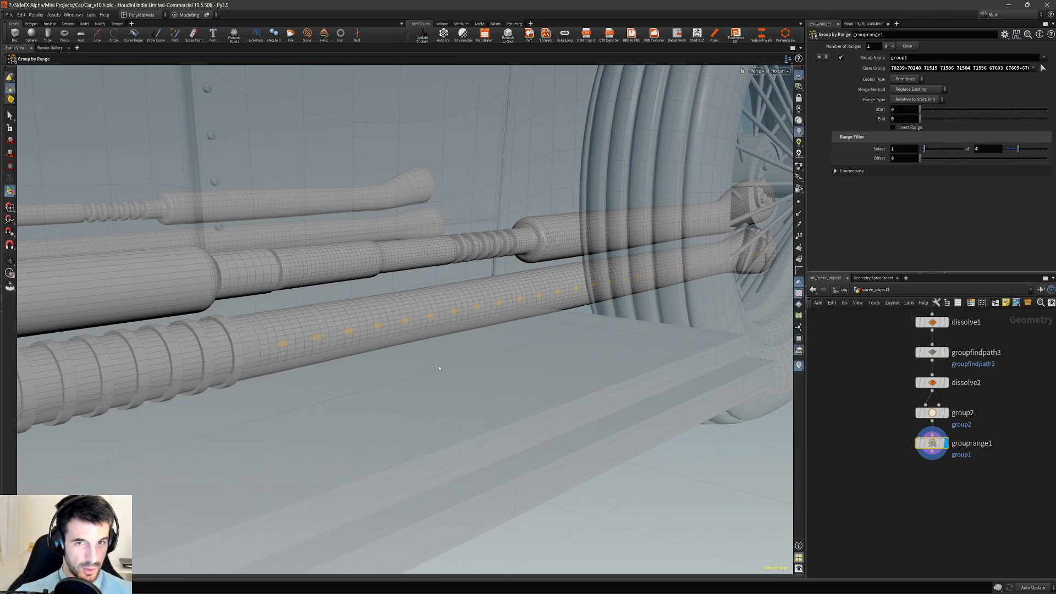
{"action": "key", "text": "s"}
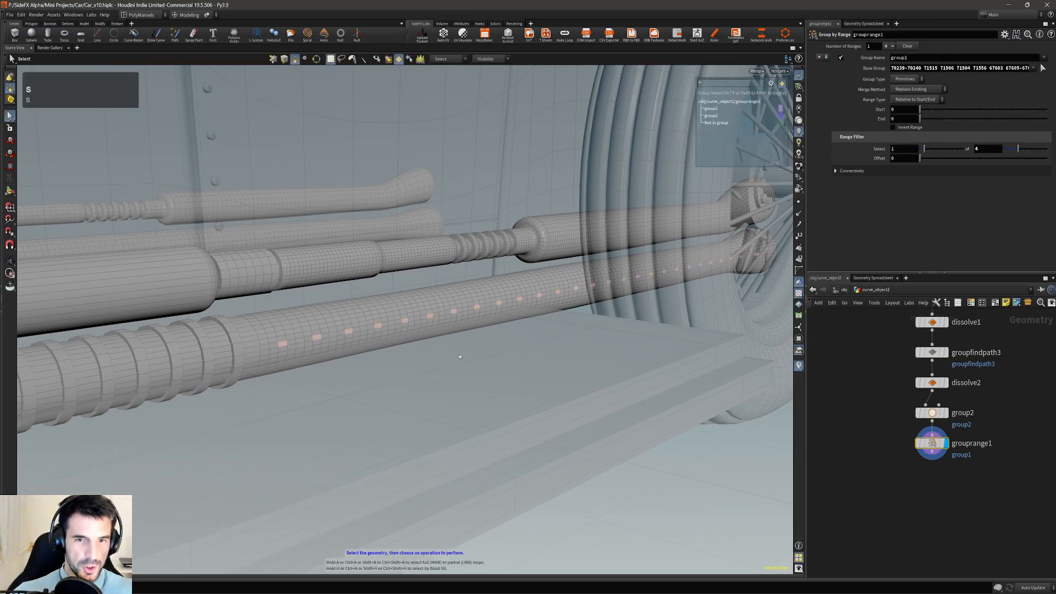
{"action": "right_click", "coordinate": [509, 333]}
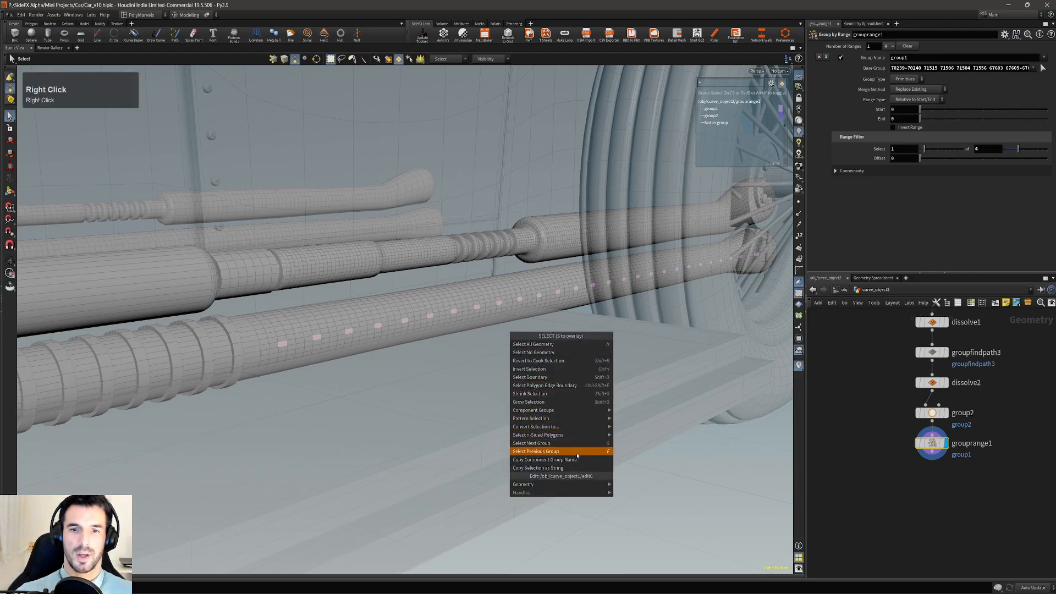
{"action": "mouse_move", "coordinate": [571, 434]}
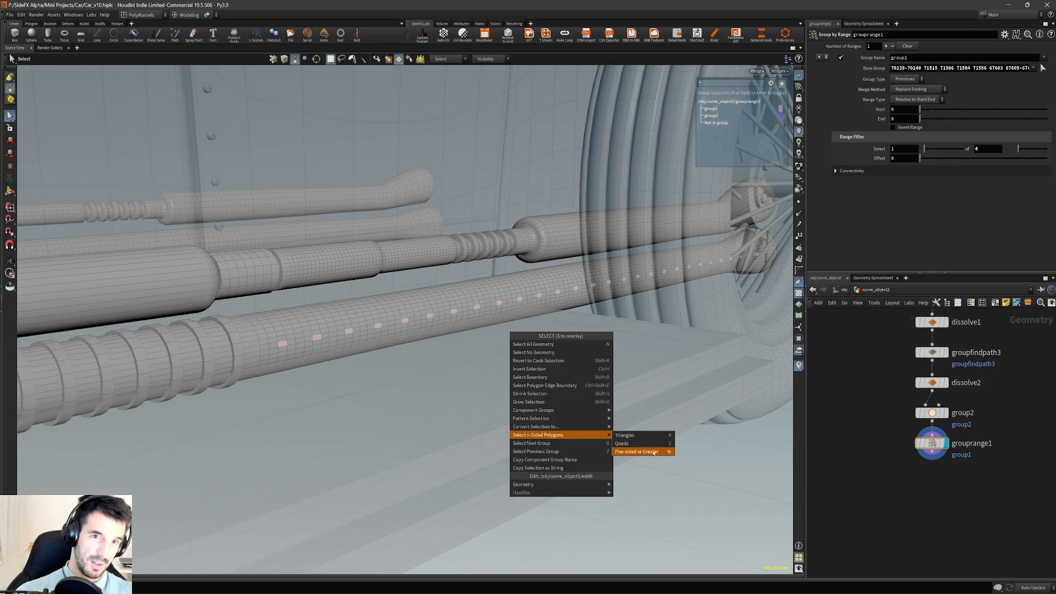
{"action": "left_click", "coordinate": [662, 452]}
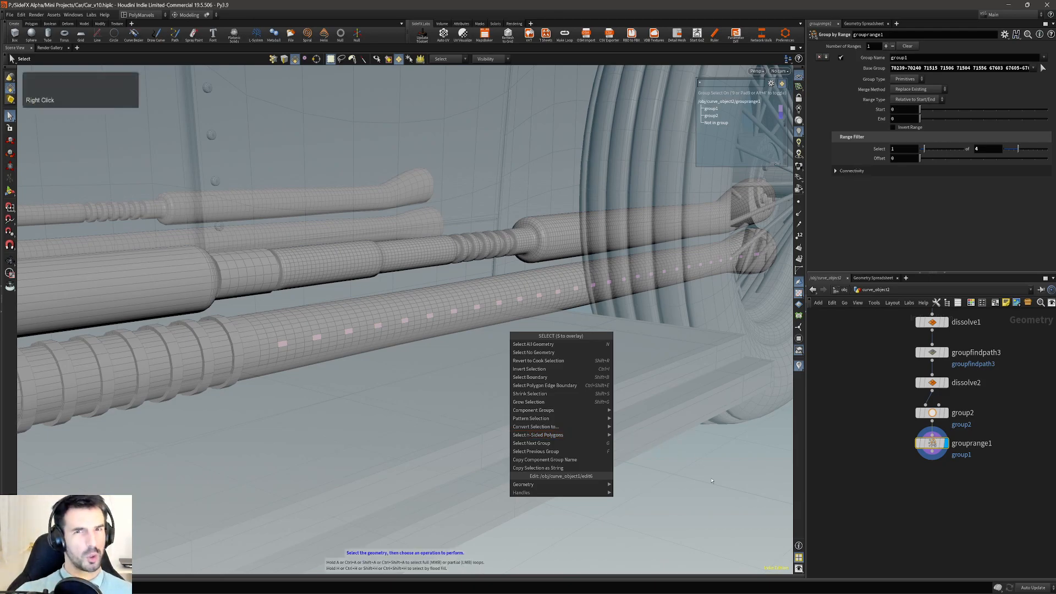
- Go up to the object level, select the car's Body object and enter its geometry network
{"action": "right_click_drag", "start_coordinate": [525, 352], "coordinate": [275, 344], "text": "alt"}
{"action": "middle_click_drag", "start_coordinate": [275, 344], "coordinate": [380, 427], "text": "alt"}
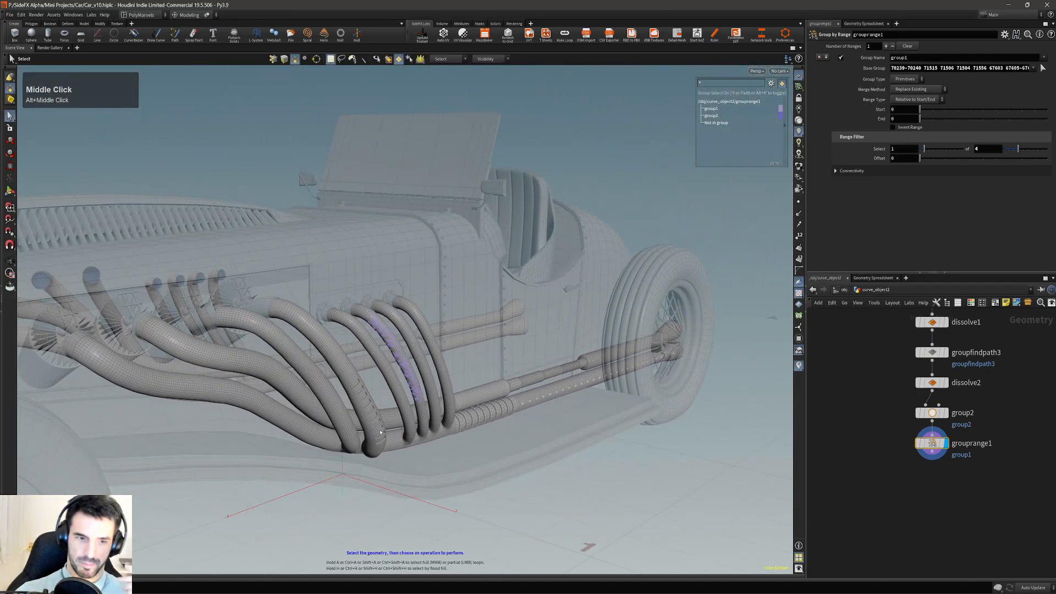
{"action": "middle_click_drag", "start_coordinate": [342, 435], "coordinate": [209, 367], "text": "alt"}
{"action": "mouse_move", "coordinate": [209, 368]}
{"action": "left_mouse_down", "text": "alt"}
{"action": "mouse_move", "coordinate": [179, 390]}
{"action": "mouse_move", "coordinate": [209, 352]}
{"action": "left_mouse_up", "text": "alt"}
{"action": "middle_click_drag", "start_coordinate": [209, 352], "coordinate": [468, 317], "text": "alt"}
{"action": "key", "text": "c"}
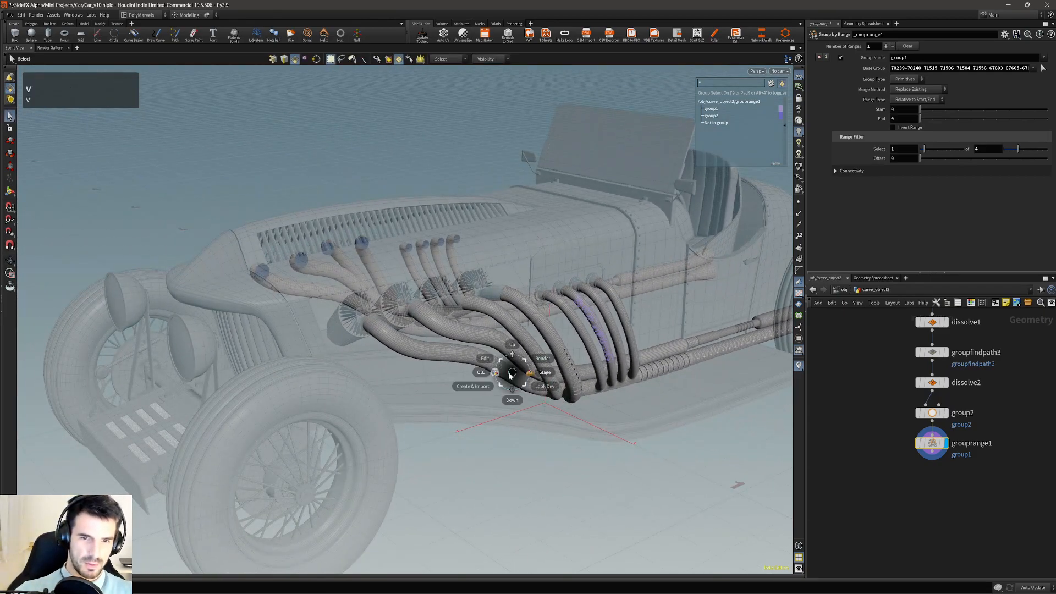
{"action": "left_click_drag", "start_coordinate": [360, 380], "coordinate": [406, 342], "text": "alt"}
{"action": "left_click", "coordinate": [382, 216]}
{"action": "right_click_drag", "start_coordinate": [396, 159], "coordinate": [489, 207], "text": "alt"}
{"action": "left_click_drag", "start_coordinate": [489, 207], "coordinate": [530, 238], "text": "alt"}
{"action": "left_click", "coordinate": [540, 249]}
{"action": "key", "text": "i"}
{"action": "right_click_drag", "start_coordinate": [538, 280], "coordinate": [459, 278], "text": "alt"}
{"action": "middle_click_drag", "start_coordinate": [459, 278], "coordinate": [523, 291], "text": "alt"}
- Apply the Divide operation to the entire connected hood piece of the body
{"action": "key", "text": "c"}
{"action": "key", "text": "v"}
{"action": "key", "text": "c"}
{"action": "left_click", "coordinate": [523, 297]}
{"action": "key", "text": "c"}
{"action": "left_click", "coordinate": [525, 312]}
{"action": "double_click", "coordinate": [503, 291]}
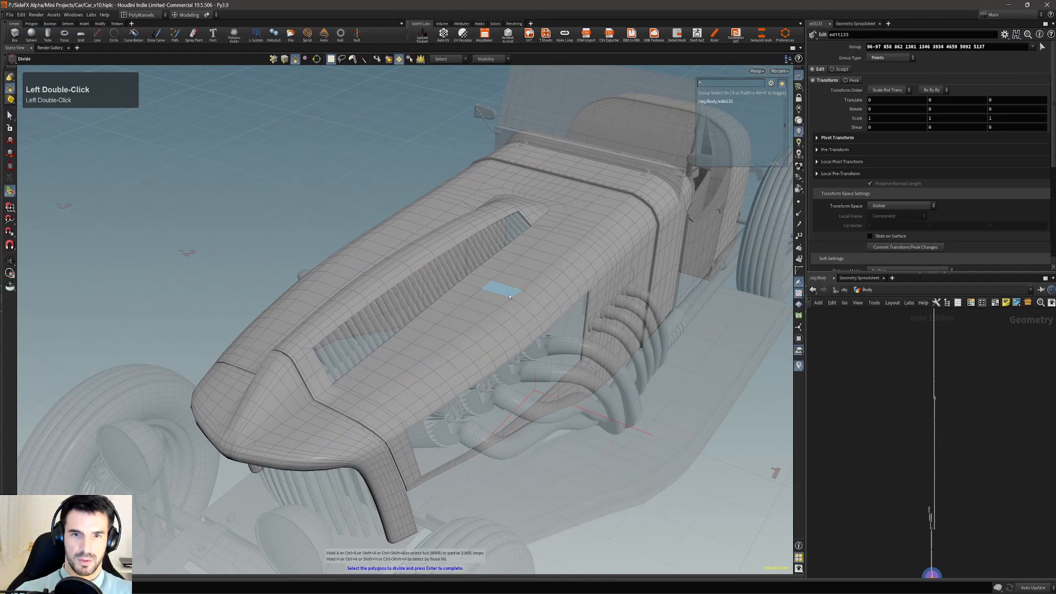
{"action": "right_click", "coordinate": [499, 309], "text": "shift"}
{"action": "left_click_drag", "start_coordinate": [499, 309], "coordinate": [554, 242], "text": "alt"}
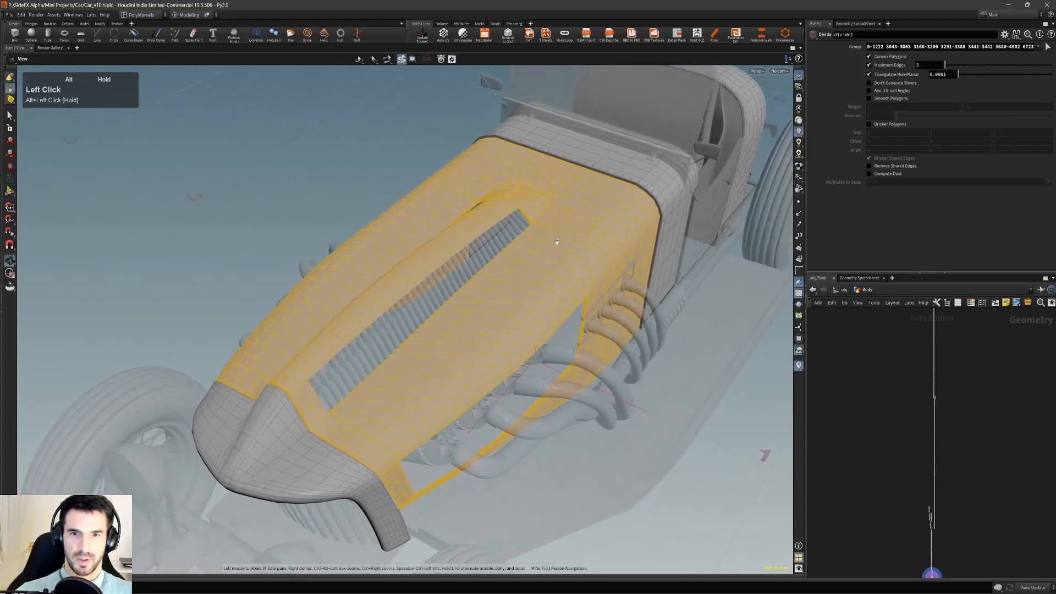
- Turn off Triangulate Non-Planar and Convex Polygons on the Divide node and enable Bricker Polygons
{"action": "left_click_drag", "start_coordinate": [945, 65], "coordinate": [833, 66]}
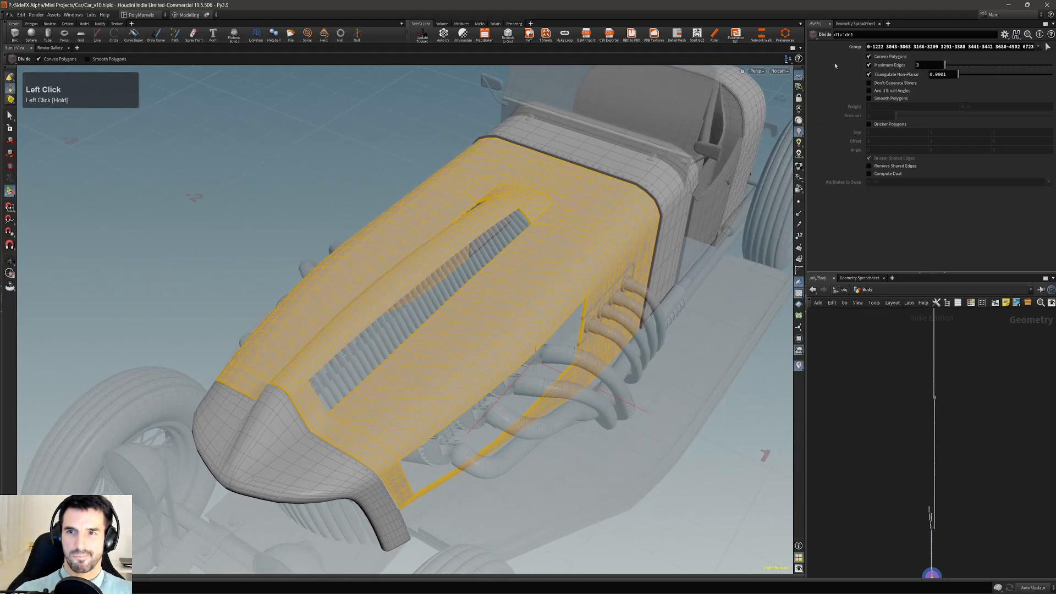
{"action": "left_click", "coordinate": [869, 74]}
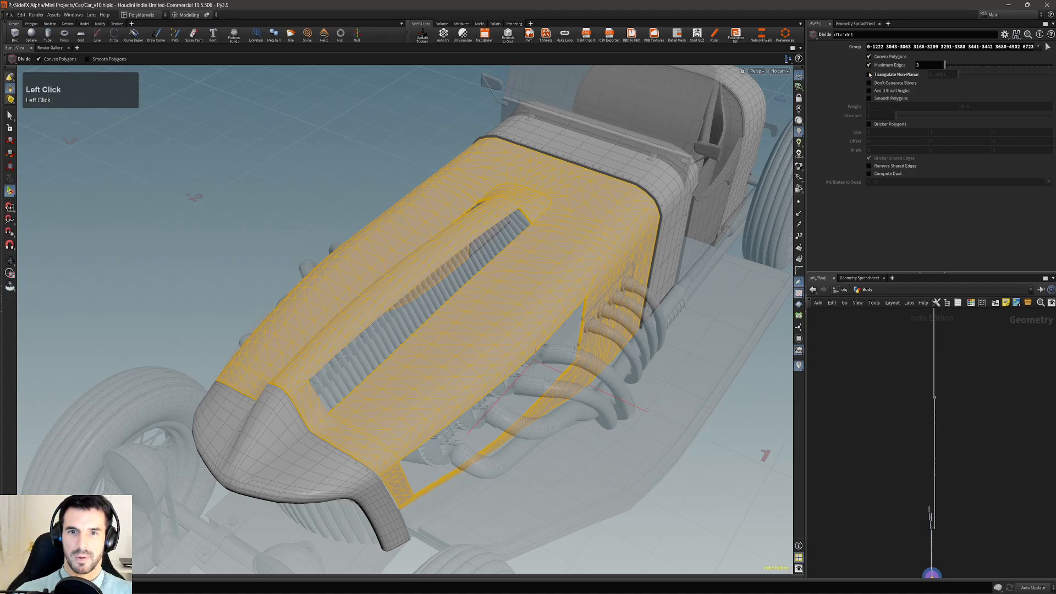
{"action": "left_click", "coordinate": [869, 56]}
{"action": "left_click", "coordinate": [870, 125]}
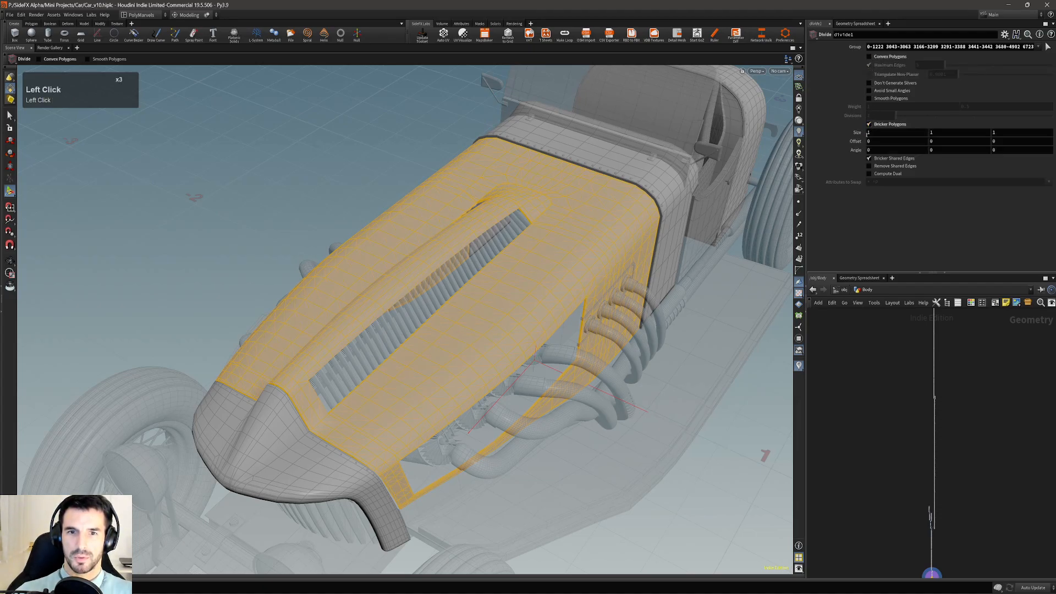
- Set the bricker Size to 0.03 on all three axes
{"action": "middle_click_drag", "start_coordinate": [855, 132], "coordinate": [761, 166]}
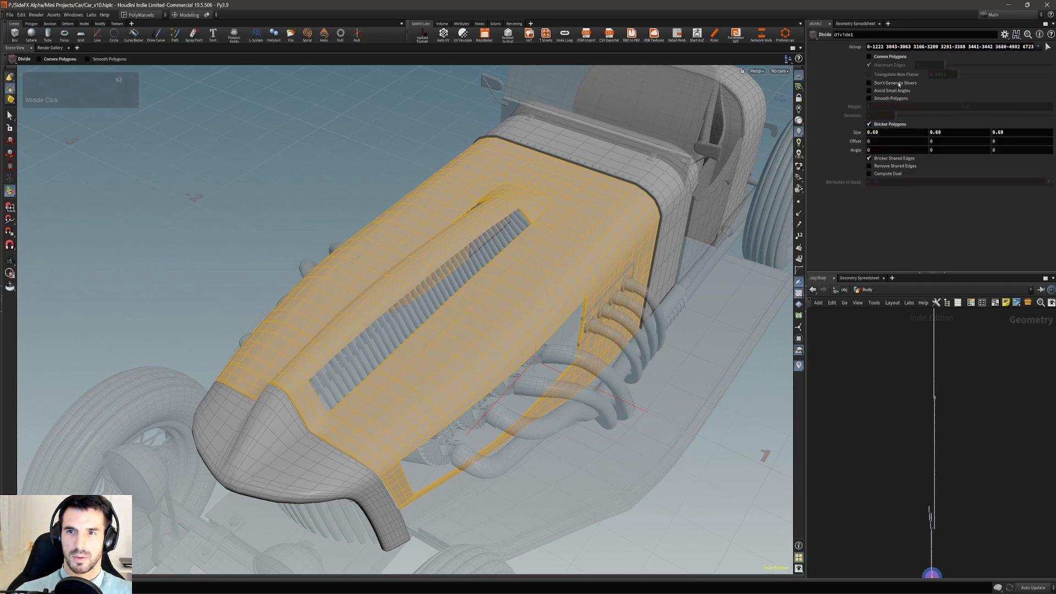
{"action": "middle_click_drag", "start_coordinate": [853, 132], "coordinate": [839, 147]}
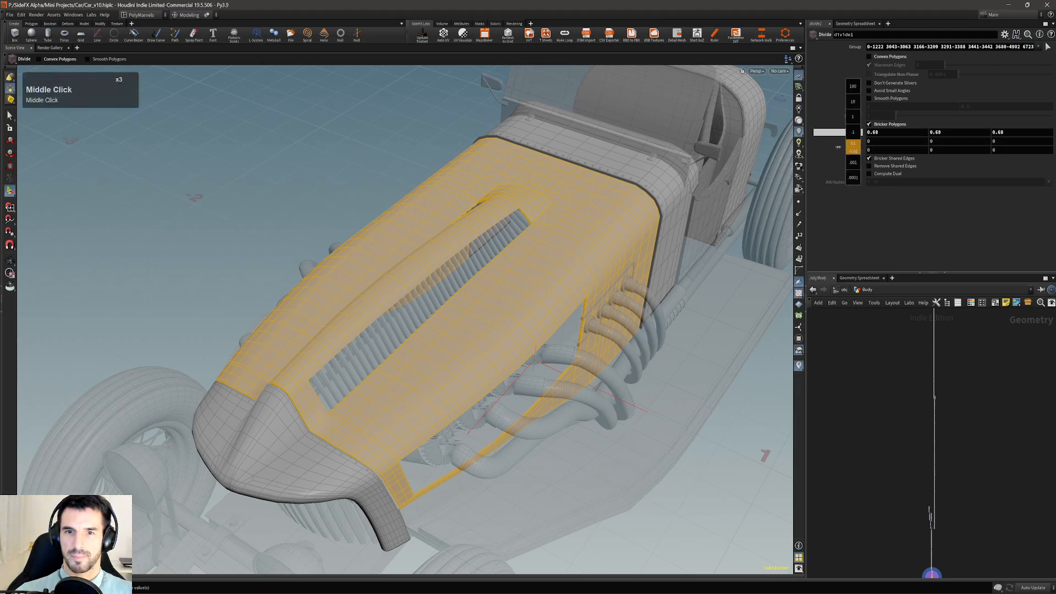
{"action": "middle_click_drag", "start_coordinate": [653, 153], "coordinate": [632, 157]}
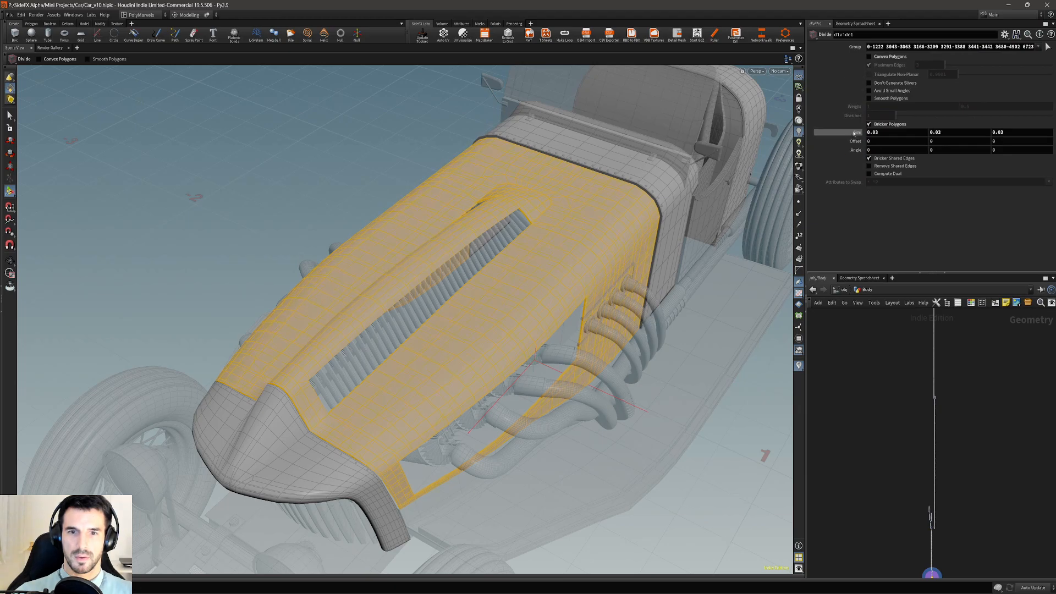
- Select polygons across the divided car body by their number of sides
{"action": "left_click_drag", "start_coordinate": [483, 376], "coordinate": [419, 326], "text": "alt"}
{"action": "scroll", "coordinate": [420, 325], "scroll_direction": "up", "scroll_amount": 2}
{"action": "middle_click_drag", "start_coordinate": [420, 325], "coordinate": [373, 270], "text": "alt"}
{"action": "key", "text": "s"}
{"action": "left_click", "coordinate": [371, 157]}
{"action": "left_click_drag", "start_coordinate": [371, 158], "coordinate": [448, 236], "text": "alt"}
{"action": "right_click_drag", "start_coordinate": [448, 236], "coordinate": [497, 315], "text": "alt"}
{"action": "middle_click_drag", "start_coordinate": [497, 314], "coordinate": [483, 315], "text": "alt"}
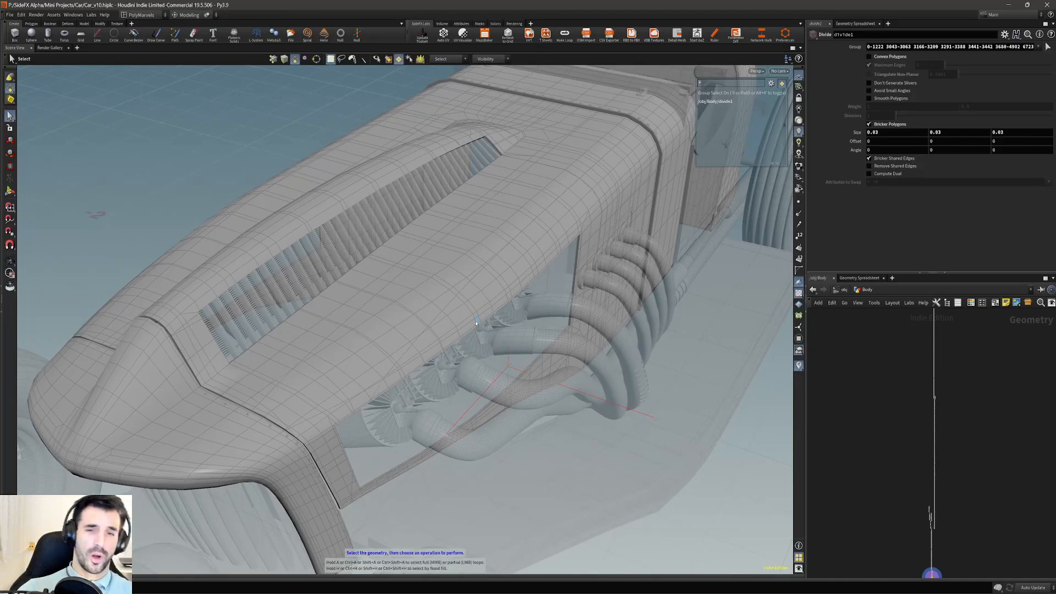
{"action": "mouse_move", "coordinate": [466, 325]}
{"action": "middle_mouse_down", "text": "alt"}
{"action": "mouse_move", "coordinate": [469, 299]}
{"action": "mouse_move", "coordinate": [476, 318]}
{"action": "middle_mouse_up", "text": "alt"}
{"action": "left_click_drag", "start_coordinate": [476, 318], "coordinate": [413, 247], "text": "alt"}
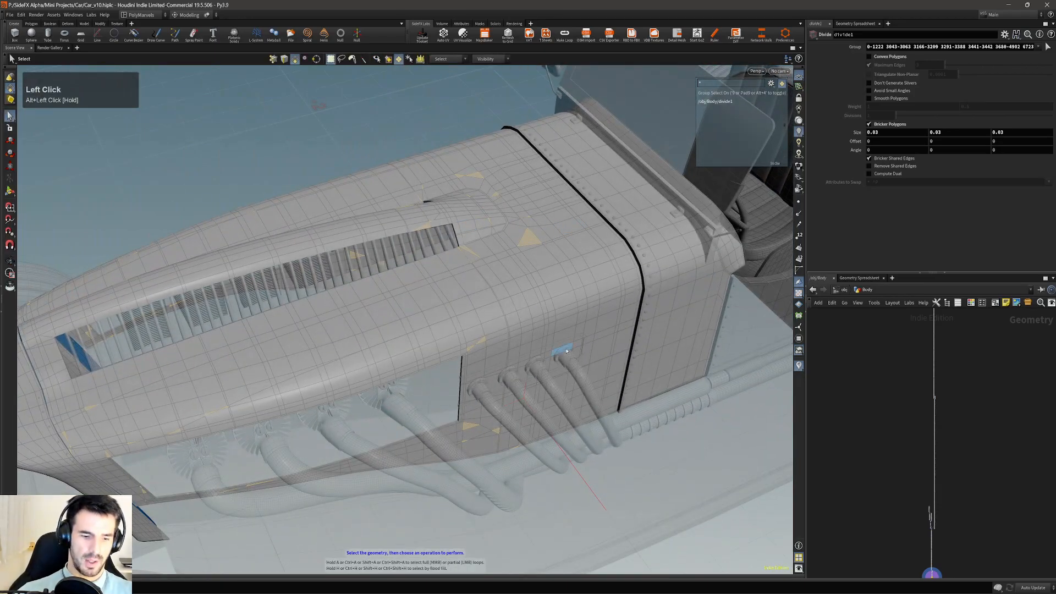
- Set the viewport's Geometry Information guide to Selection Only in the display options
{"action": "key", "text": "d"}
{"action": "left_click", "coordinate": [524, 104]}
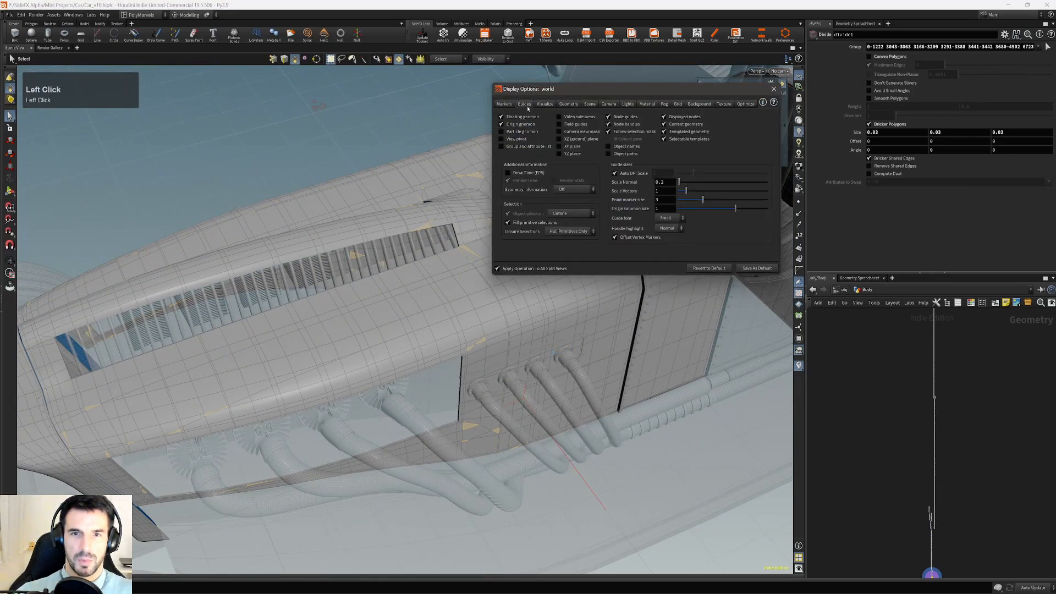
{"action": "left_click_drag", "start_coordinate": [576, 191], "coordinate": [583, 206]}
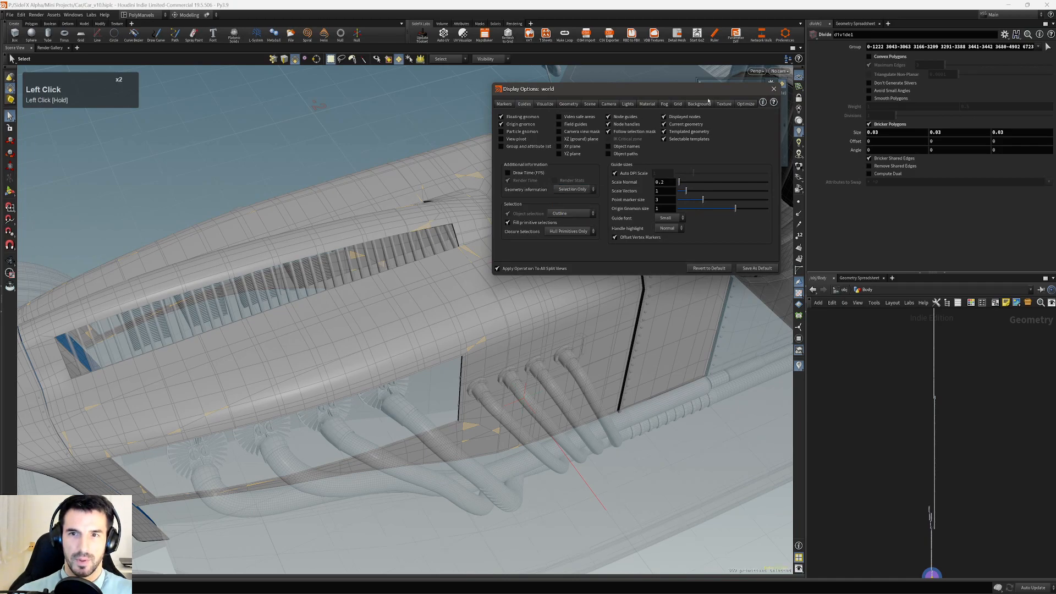
{"action": "left_click", "coordinate": [774, 88]}
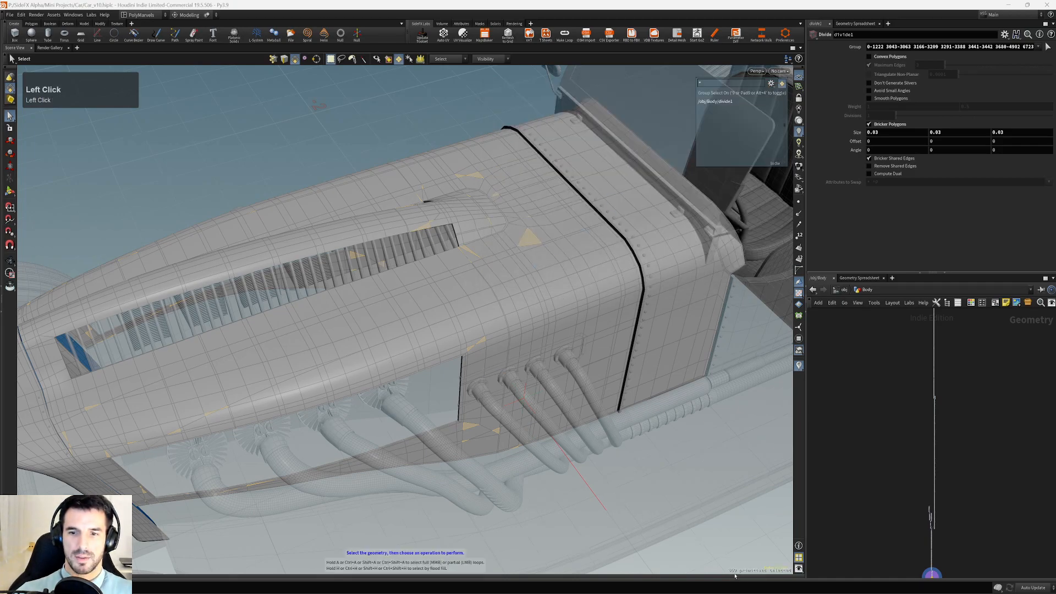
- Examine the distribution of the selected polygons over the hood and body from several angles
{"action": "right_click_drag", "start_coordinate": [729, 542], "coordinate": [682, 508], "text": "alt"}
{"action": "left_click_drag", "start_coordinate": [681, 509], "coordinate": [706, 482], "text": "alt"}
{"action": "right_click_drag", "start_coordinate": [488, 280], "coordinate": [463, 280], "text": "alt"}
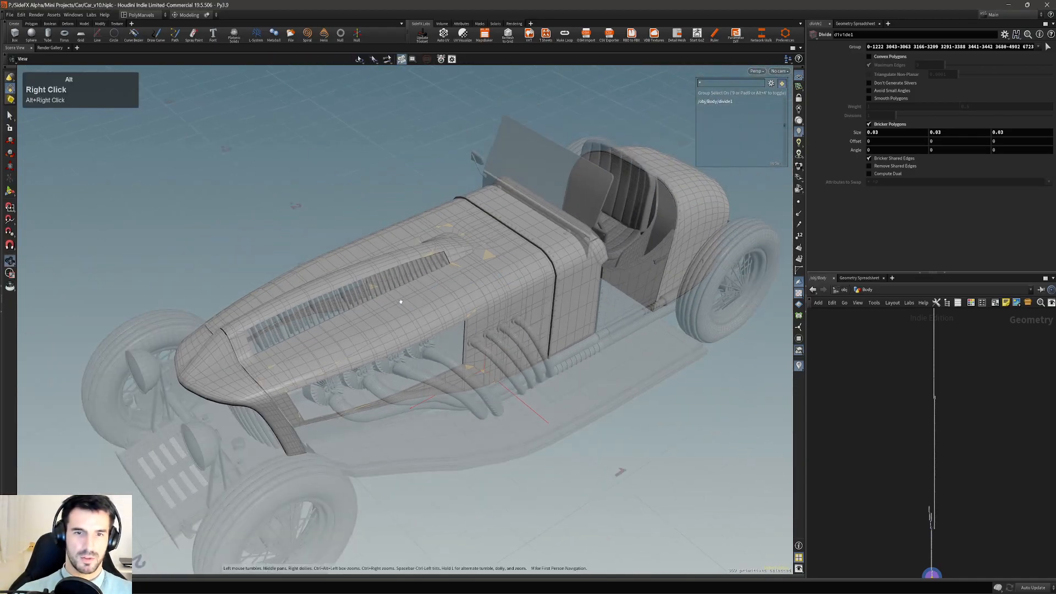
{"action": "left_click_drag", "start_coordinate": [463, 281], "coordinate": [249, 279], "text": "alt"}
{"action": "right_click_drag", "start_coordinate": [391, 286], "coordinate": [741, 522], "text": "alt"}
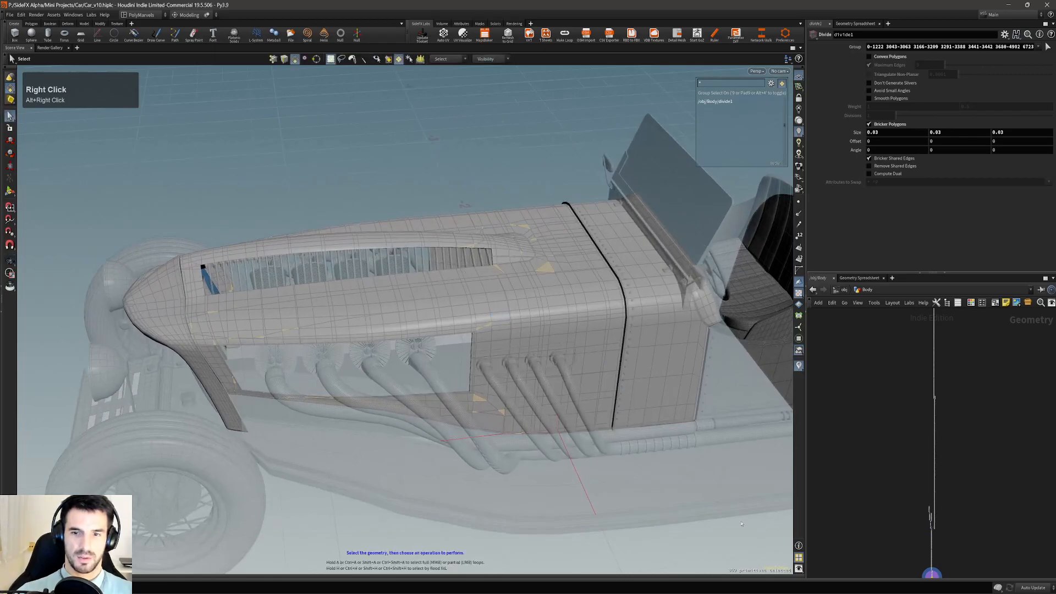
{"action": "left_click_drag", "start_coordinate": [485, 361], "coordinate": [718, 532], "text": "alt"}
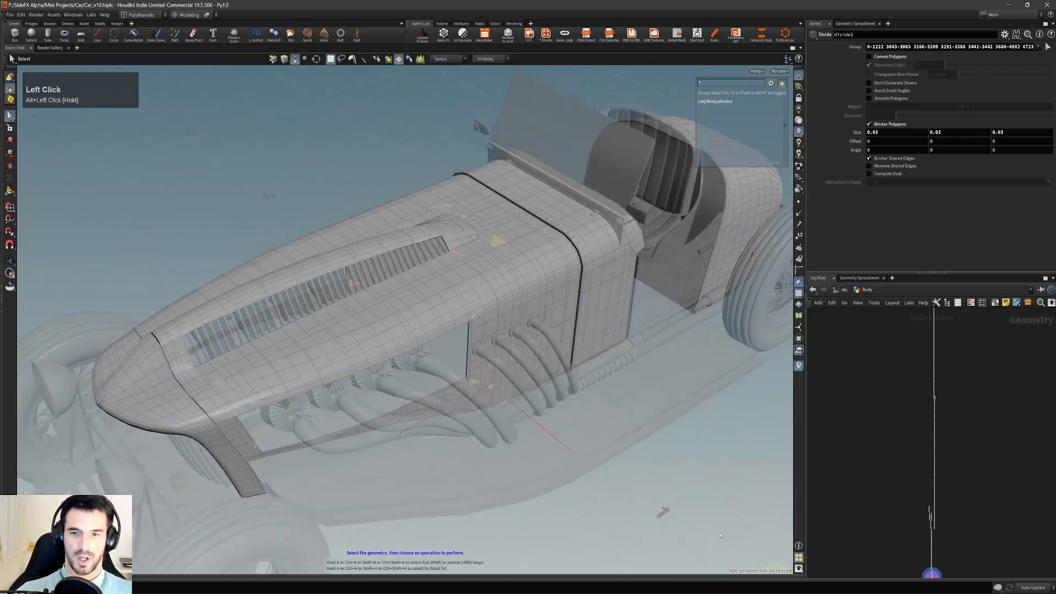
{"action": "left_click_drag", "start_coordinate": [535, 449], "coordinate": [478, 201], "text": "alt"}
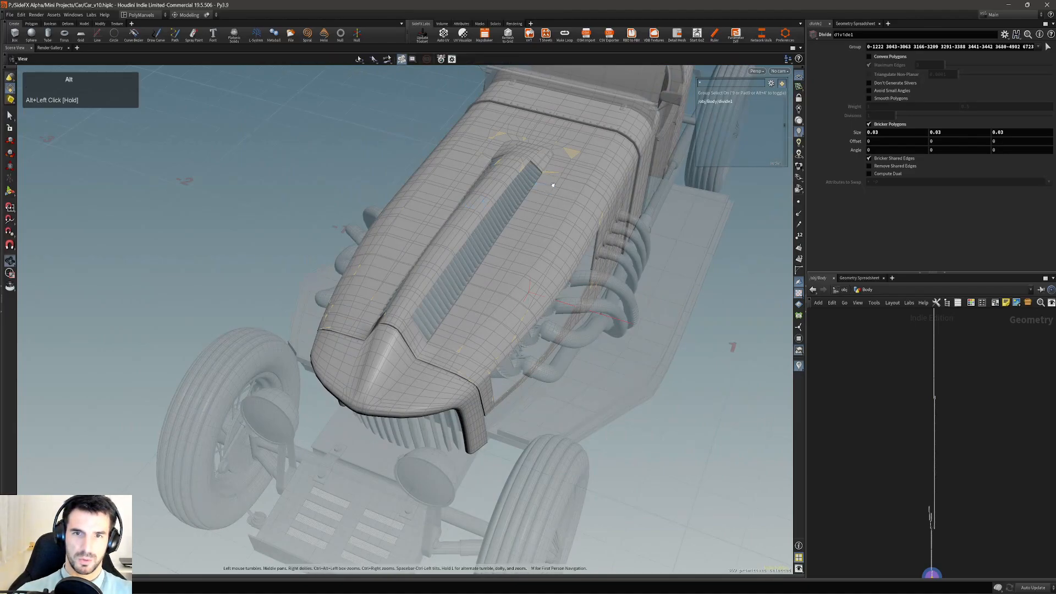
- Inspect the selected n-sided polygons around the hood louvres, side panels and exhaust openings from closer viewpoints
{"action": "middle_click_drag", "start_coordinate": [554, 185], "coordinate": [501, 245], "text": "alt"}
{"action": "right_click_drag", "start_coordinate": [501, 245], "coordinate": [522, 247], "text": "alt"}
{"action": "left_click_drag", "start_coordinate": [536, 239], "coordinate": [434, 264], "text": "alt"}
{"action": "key", "text": "shift+i"}
{"action": "middle_click_drag", "start_coordinate": [434, 264], "coordinate": [457, 247], "text": "alt"}
{"action": "left_click_drag", "start_coordinate": [495, 220], "coordinate": [415, 231], "text": "alt"}
{"action": "left_click_drag", "start_coordinate": [594, 242], "coordinate": [563, 235], "text": "alt"}
{"action": "key", "text": "shift+i"}
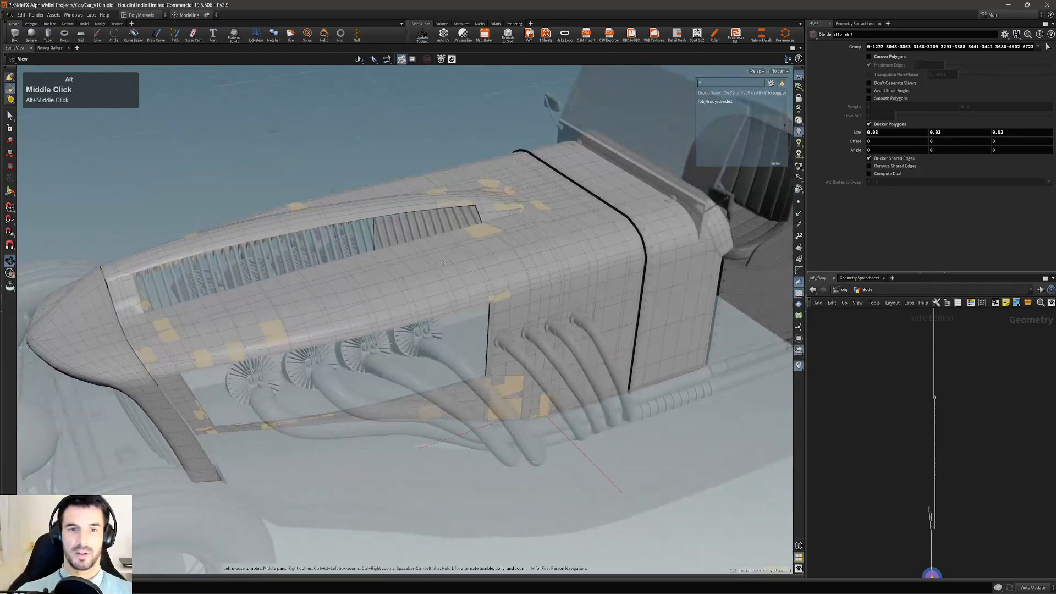
{"action": "middle_click_drag", "start_coordinate": [456, 252], "coordinate": [559, 229], "text": "alt"}
{"action": "right_click_drag", "start_coordinate": [559, 229], "coordinate": [539, 232], "text": "alt"}
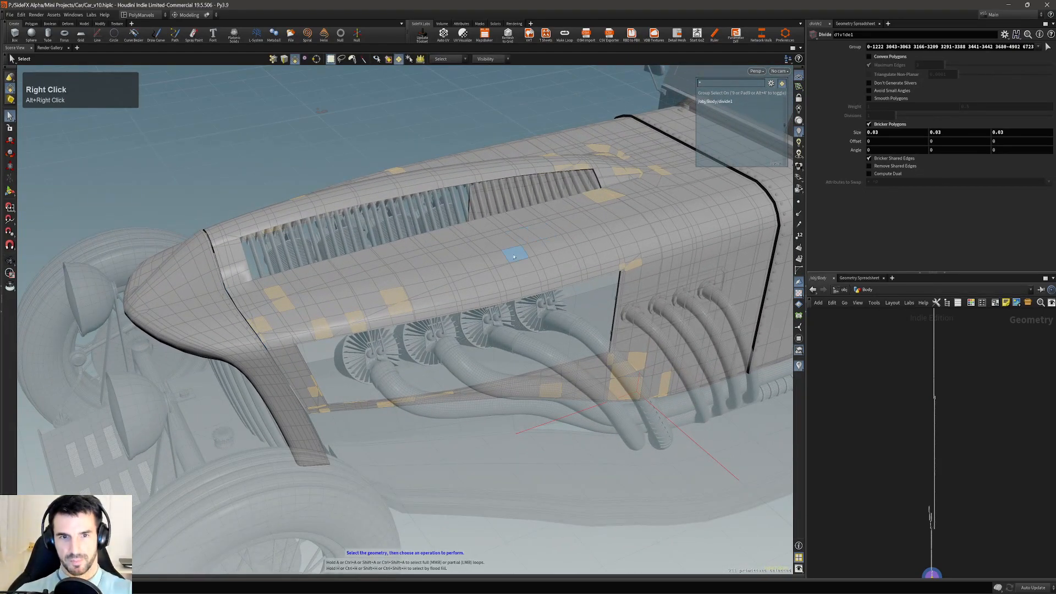
{"action": "left_click_drag", "start_coordinate": [492, 264], "coordinate": [523, 249], "text": "alt"}
{"action": "right_click_drag", "start_coordinate": [523, 249], "coordinate": [472, 254], "text": "alt"}
{"action": "middle_click_drag", "start_coordinate": [472, 254], "coordinate": [453, 266], "text": "alt"}
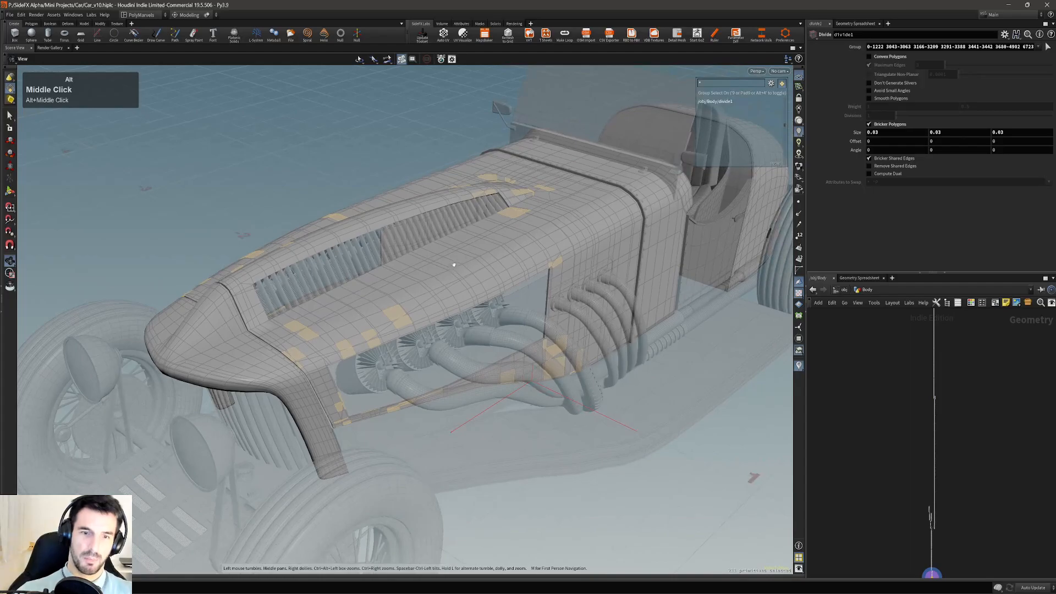
{"action": "key", "text": "c"}
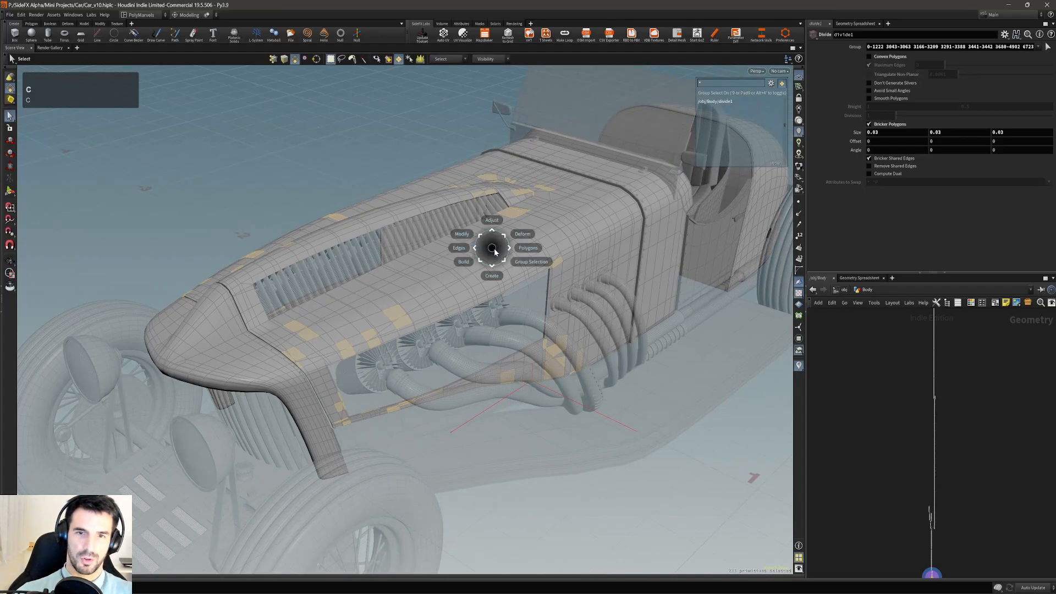
{"action": "left_click", "coordinate": [497, 254]}
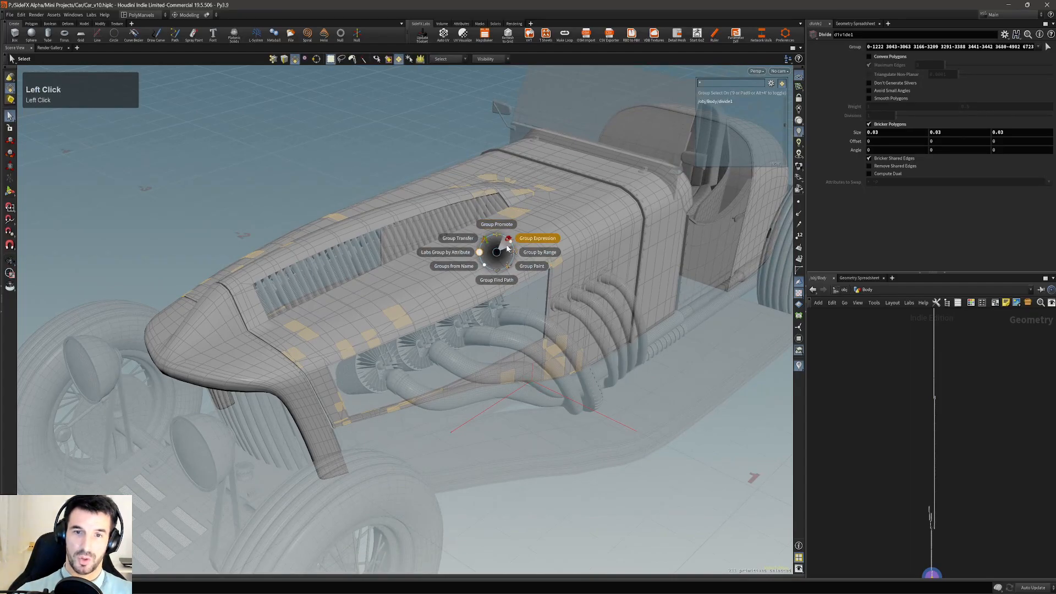
{"action": "left_click", "coordinate": [537, 238]}
{"action": "key", "text": "f"}
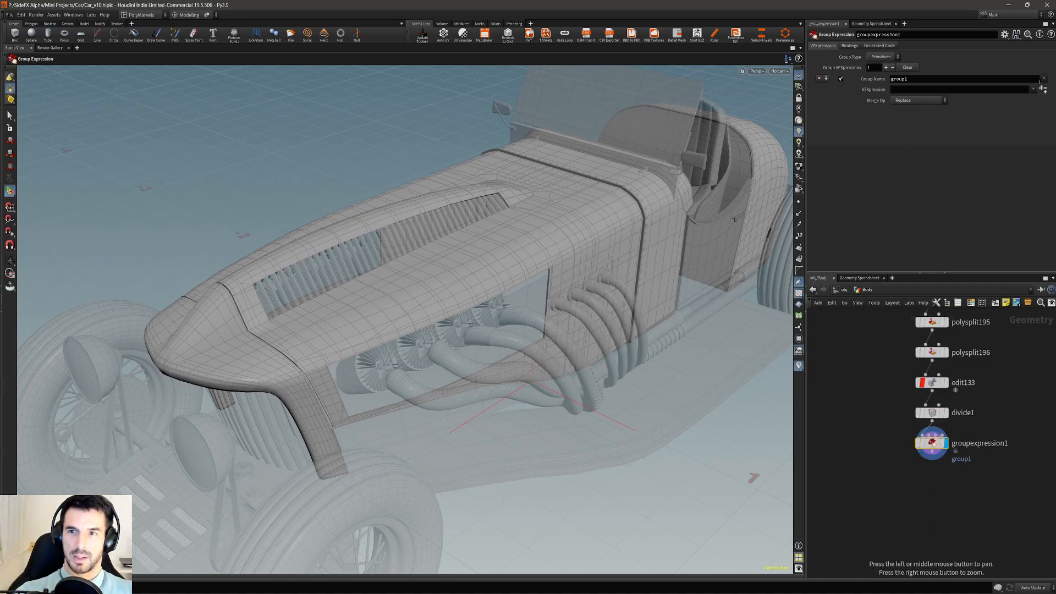
{"action": "left_click_drag", "start_coordinate": [1034, 90], "coordinate": [1023, 139]}
{"action": "left_click_drag", "start_coordinate": [1030, 91], "coordinate": [1024, 149]}
{"action": "left_click_drag", "start_coordinate": [1032, 89], "coordinate": [1010, 156]}
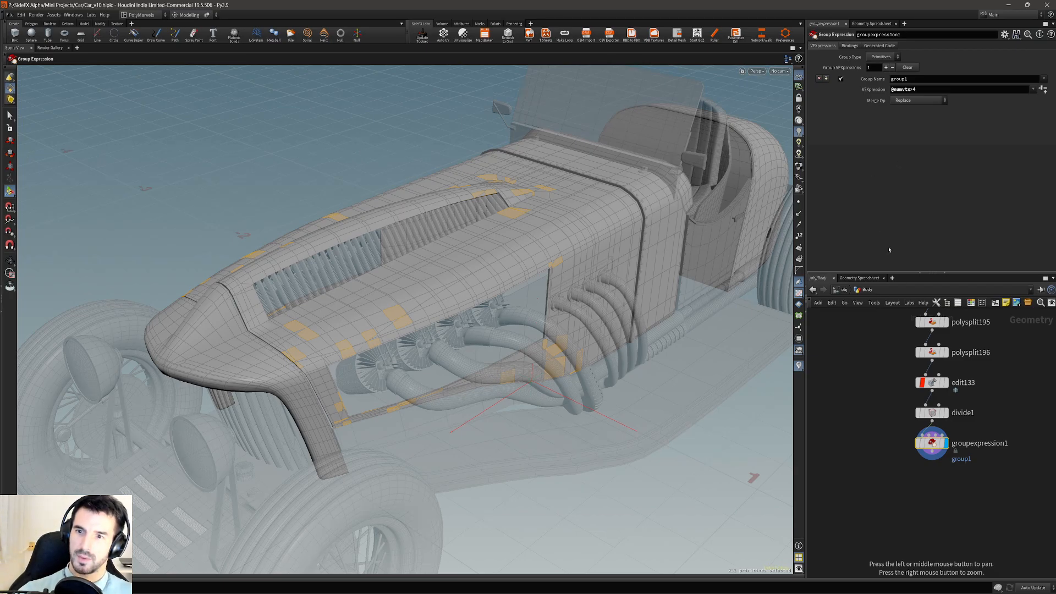
{"action": "left_click", "coordinate": [1032, 89]}
{"action": "left_click", "coordinate": [995, 112]}
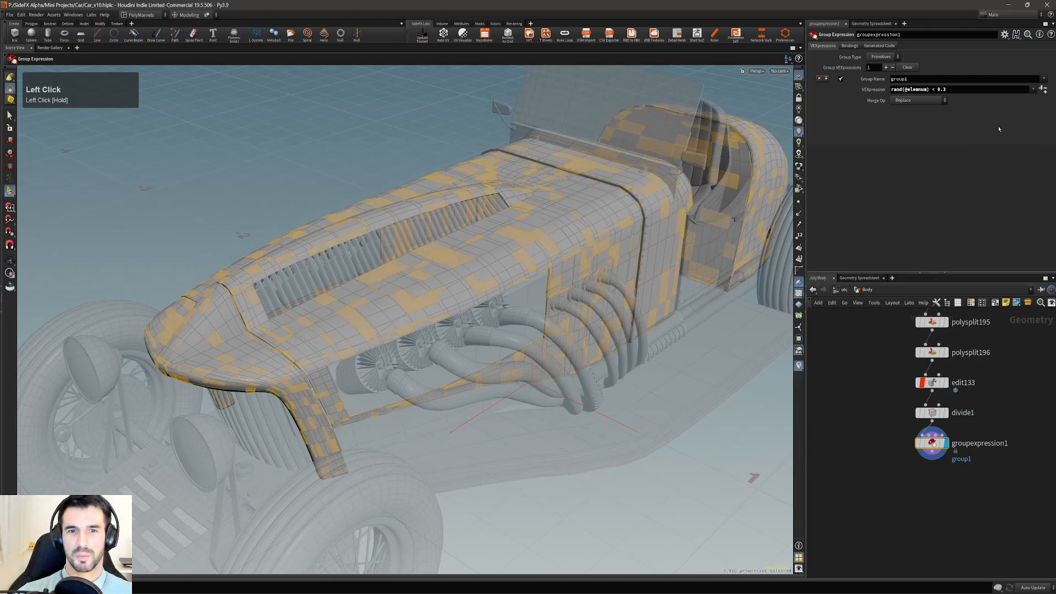
{"action": "left_click", "coordinate": [1032, 89]}
{"action": "left_click", "coordinate": [1020, 108]}
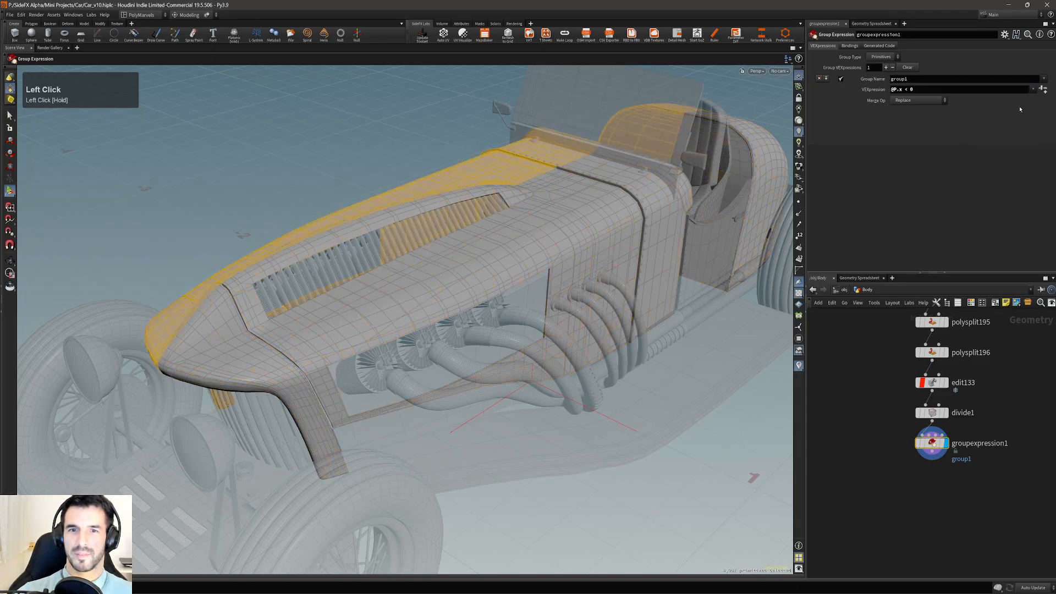
- Cut the Group Expression node from the network and return to component selection on the divided body
{"action": "left_click_drag", "start_coordinate": [954, 432], "coordinate": [954, 434]}
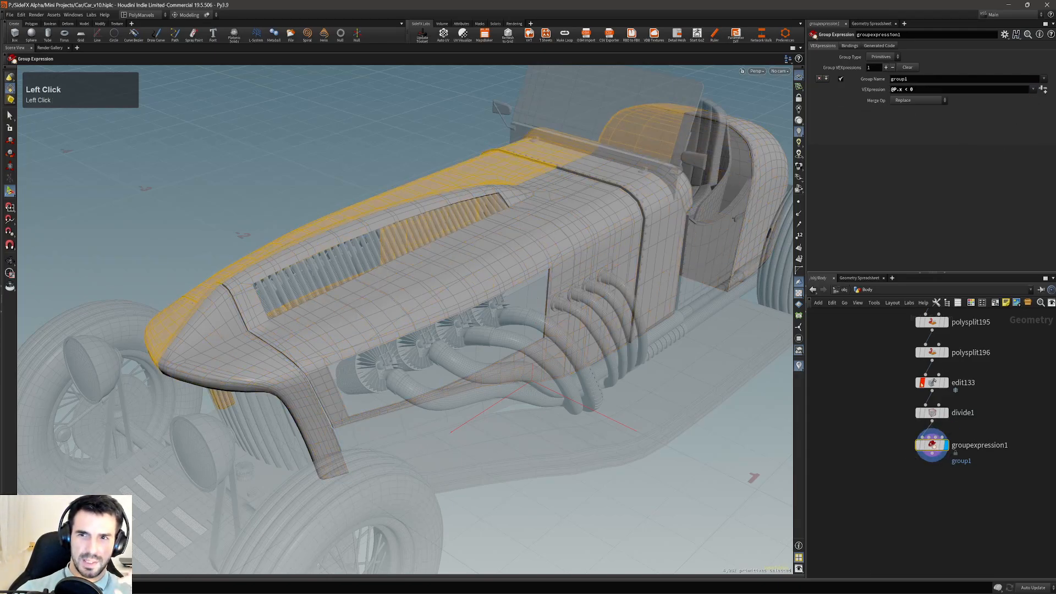
{"action": "key", "text": "ctrl+c"}
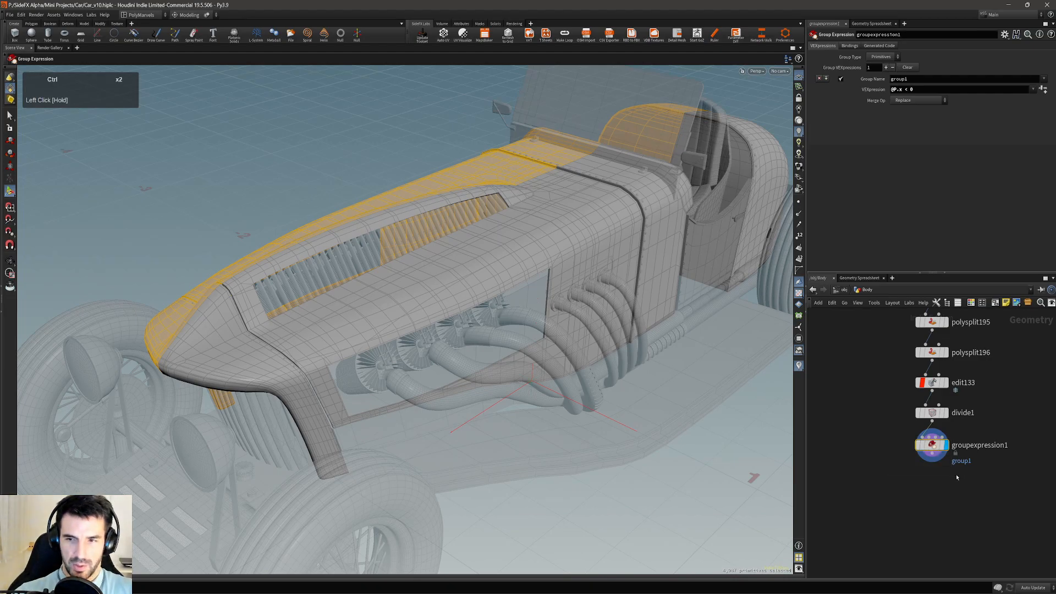
{"action": "left_click", "coordinate": [932, 445]}
{"action": "key", "text": "ctrl+x"}
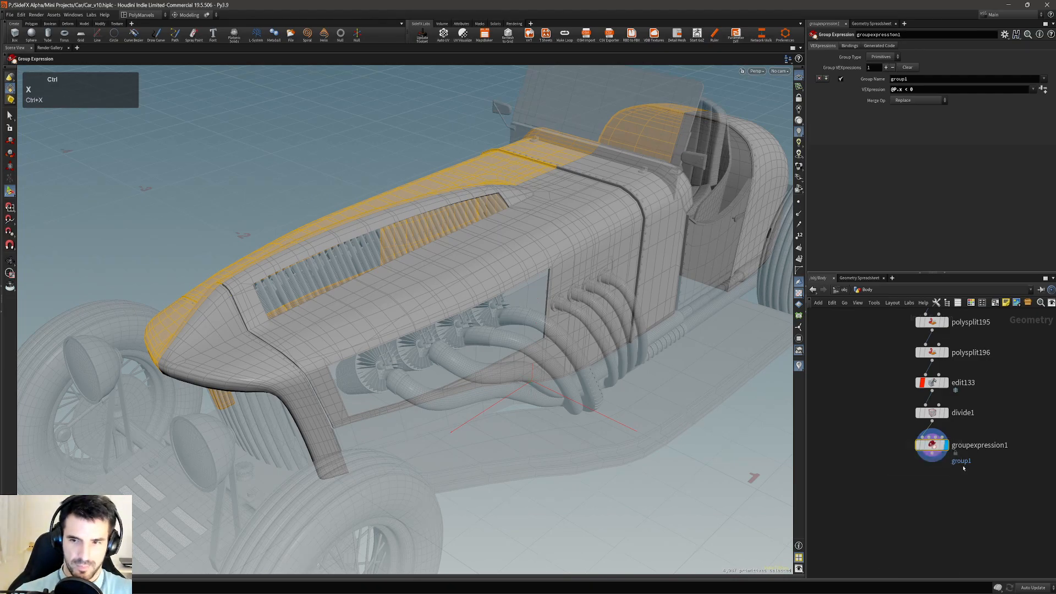
{"action": "right_click_drag", "start_coordinate": [579, 317], "coordinate": [410, 315], "text": "alt"}
{"action": "middle_click_drag", "start_coordinate": [490, 299], "coordinate": [424, 294], "text": "alt"}
{"action": "left_click_drag", "start_coordinate": [424, 294], "coordinate": [434, 287], "text": "alt"}
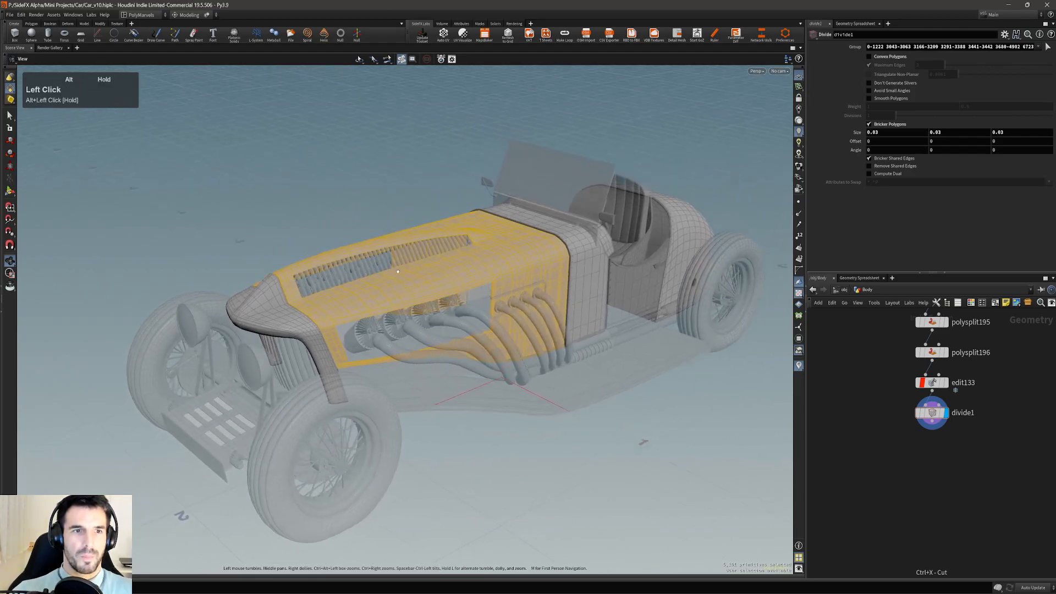
{"action": "key", "text": "s"}
{"action": "right_click_drag", "start_coordinate": [434, 287], "coordinate": [373, 283], "text": "alt"}
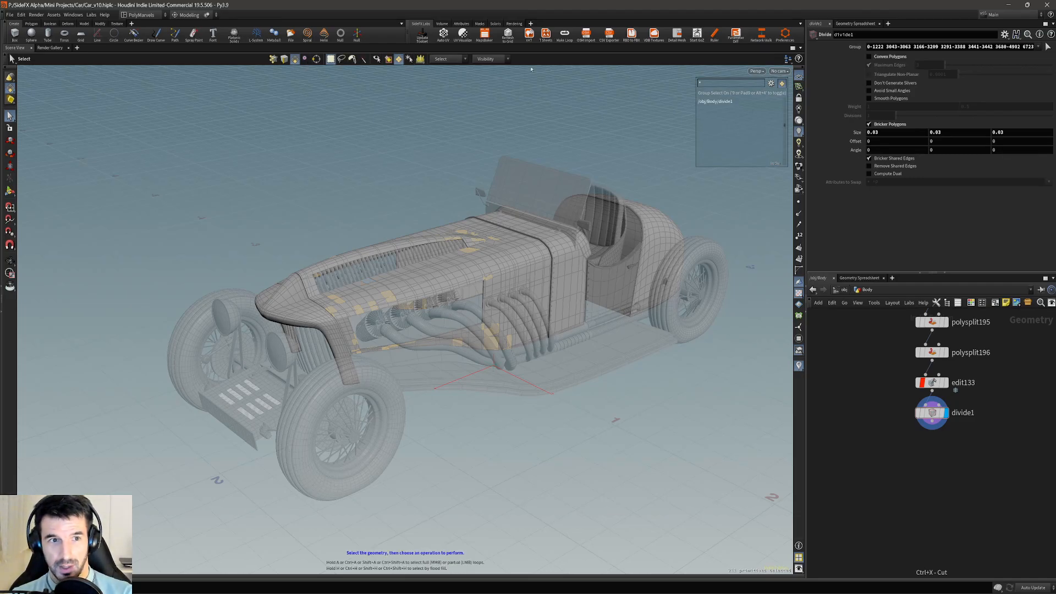
- Review the Select tool's group and connected-geometry modes, including 3D Connected Geometry and Geometry Groups
{"action": "left_click", "coordinate": [10, 262]}
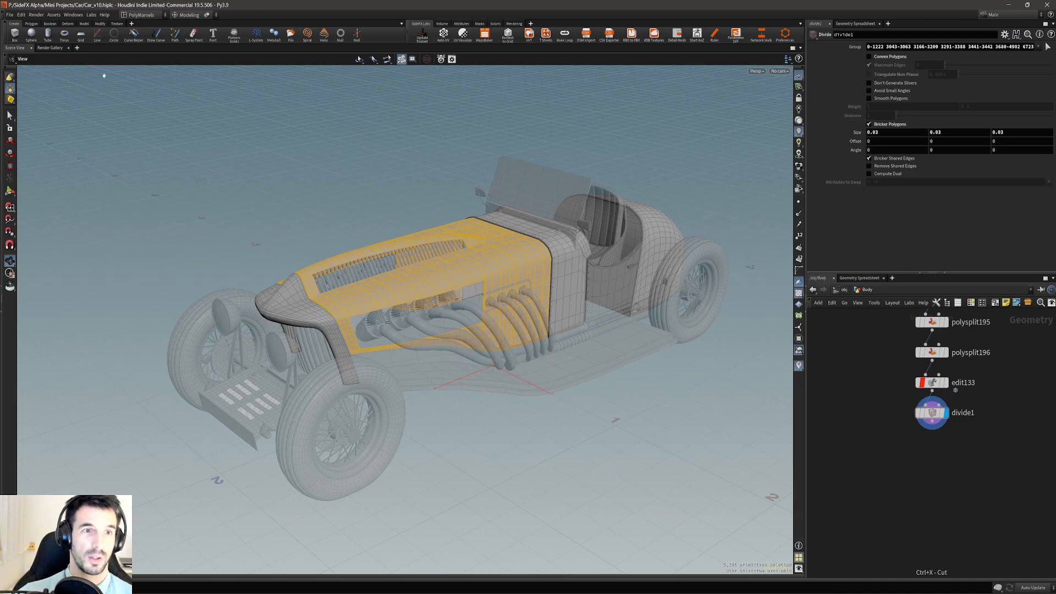
{"action": "left_click", "coordinate": [9, 115]}
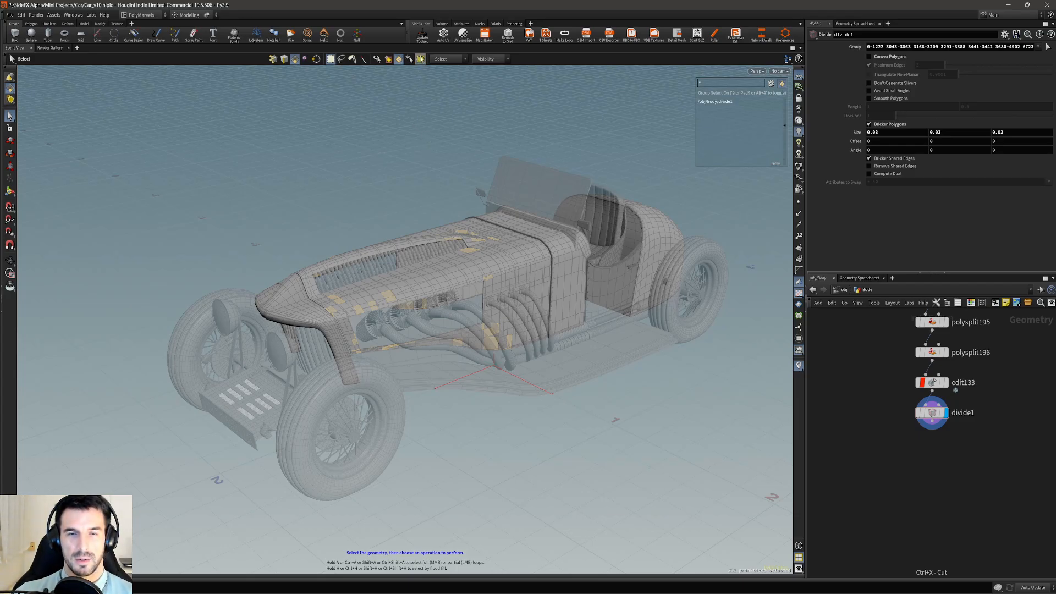
{"action": "left_click", "coordinate": [420, 59]}
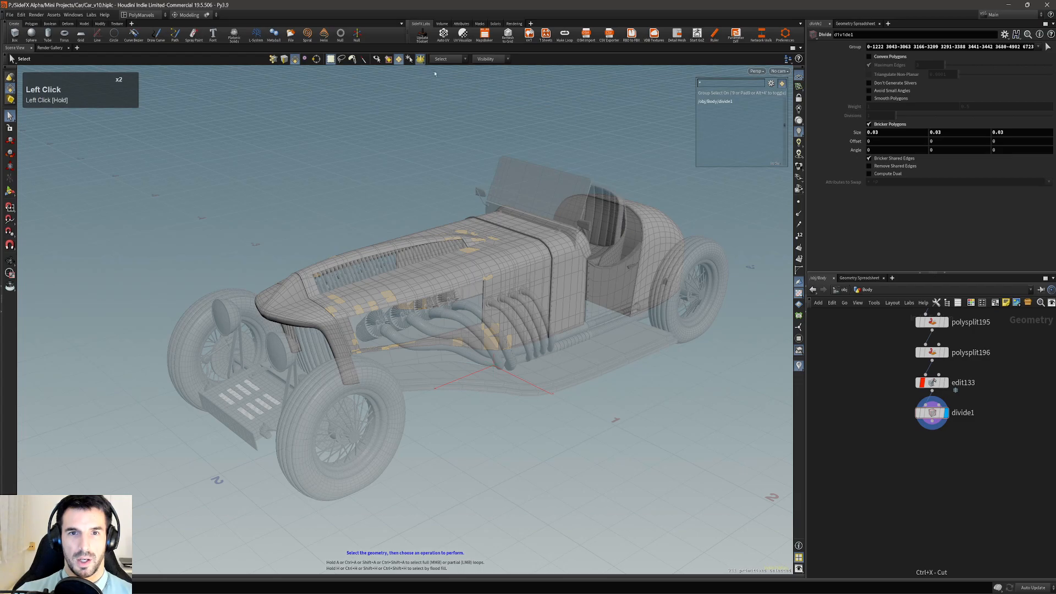
{"action": "left_click", "coordinate": [463, 59]}
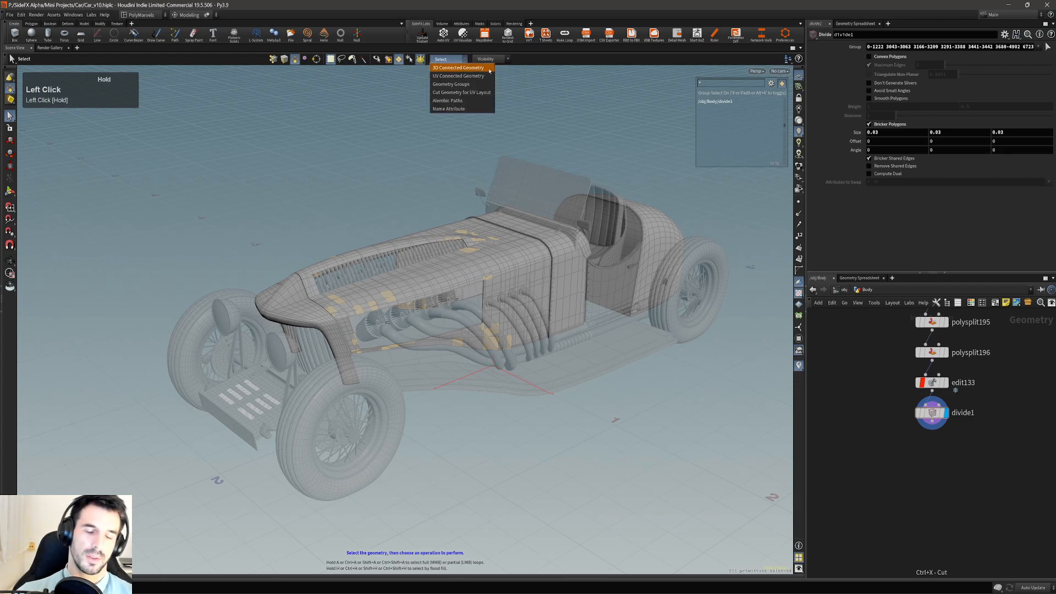
{"action": "left_click", "coordinate": [487, 69]}
{"action": "left_click", "coordinate": [463, 59]}
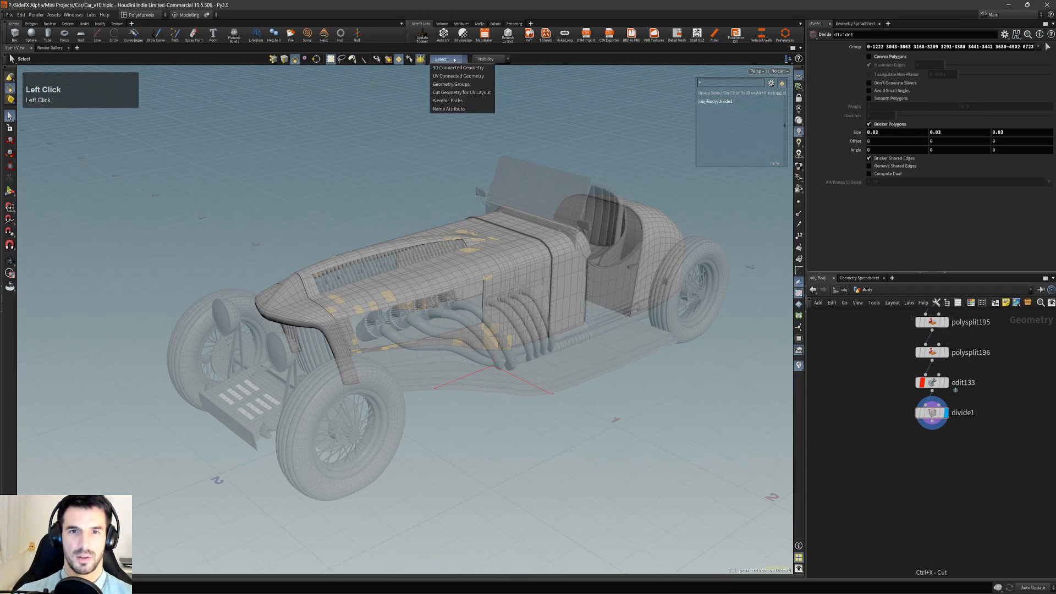
{"action": "left_click", "coordinate": [472, 85]}
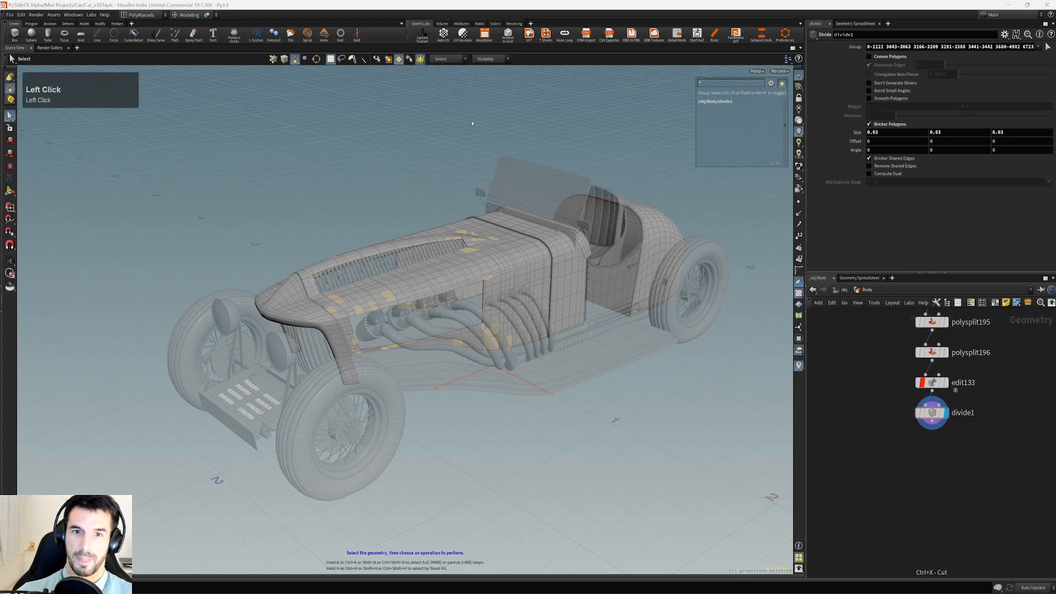
{"action": "left_click", "coordinate": [448, 59]}
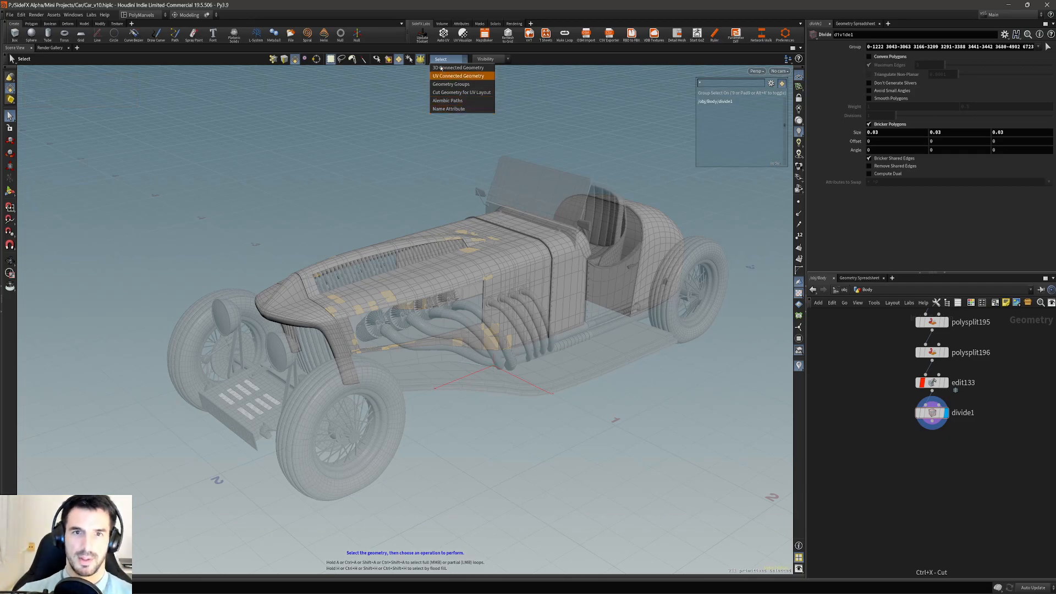
{"action": "left_click", "coordinate": [458, 84]}
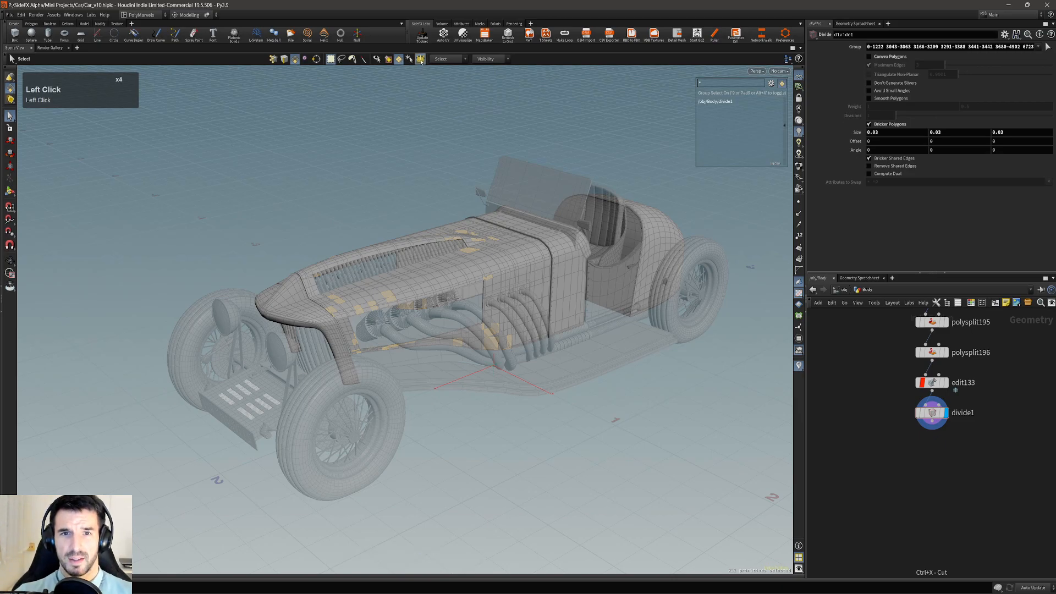
- Configure the Select tool to use a Spread Angle of 60 and hide the viewport's group list
{"action": "double_click", "coordinate": [420, 60]}
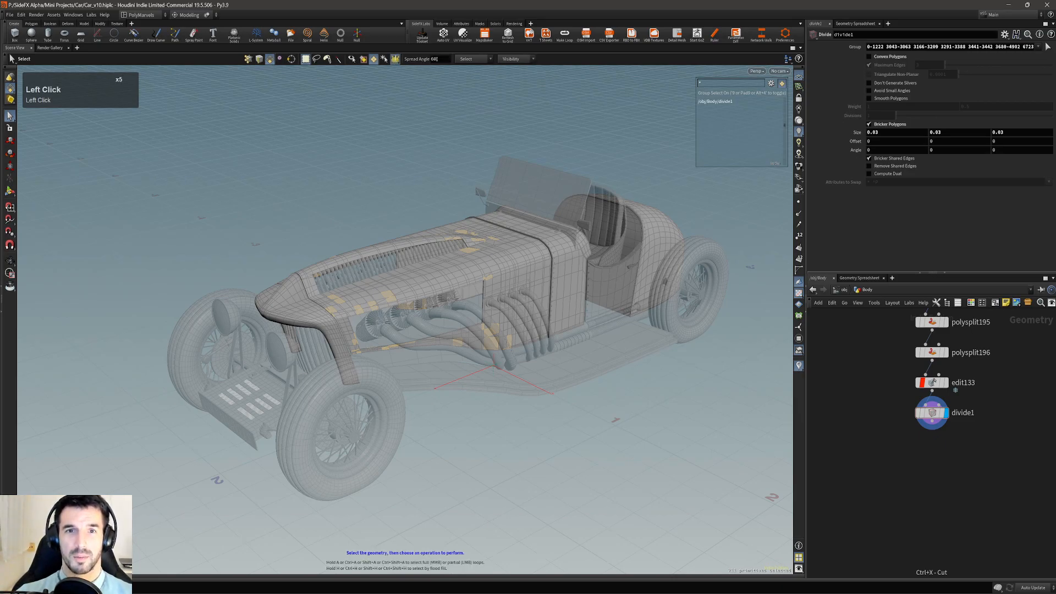
{"action": "left_click", "coordinate": [436, 59]}
{"action": "left_click", "coordinate": [387, 64]}
{"action": "left_click", "coordinate": [373, 59]}
{"action": "left_click", "coordinate": [373, 58]}
{"action": "left_click", "coordinate": [799, 338]}
{"action": "right_click_drag", "start_coordinate": [480, 225], "coordinate": [458, 204], "text": "alt"}
{"action": "left_click_drag", "start_coordinate": [458, 203], "coordinate": [476, 218], "text": "alt"}
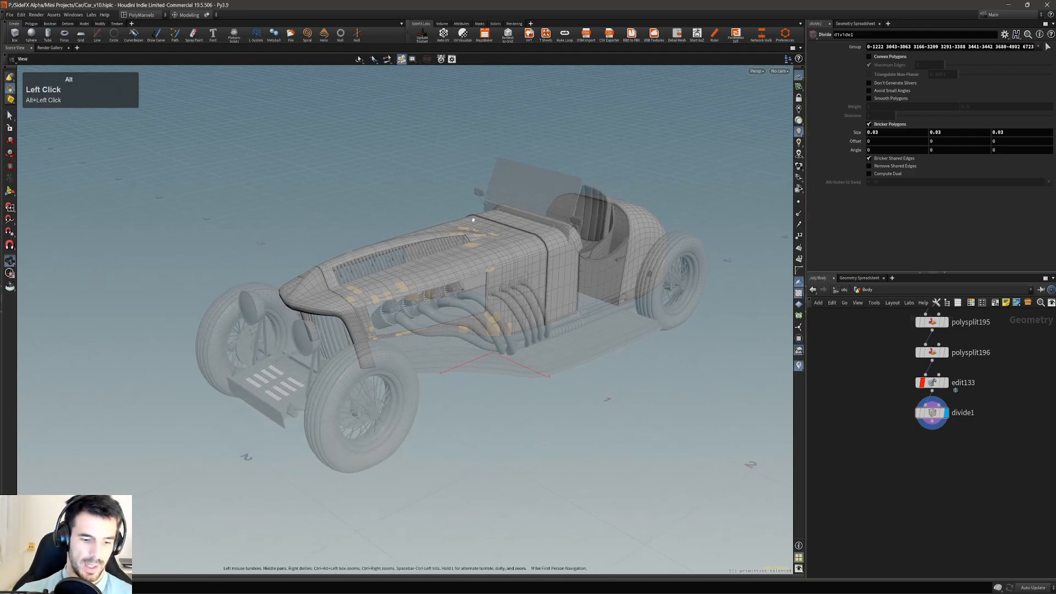
- Clear the polygon selection on the car body
{"action": "key", "text": "alt+4"}
{"action": "key", "text": "alt+4"}
{"action": "right_click_drag", "start_coordinate": [499, 133], "coordinate": [467, 179], "text": "alt"}
{"action": "middle_click_drag", "start_coordinate": [467, 179], "coordinate": [436, 167], "text": "alt"}
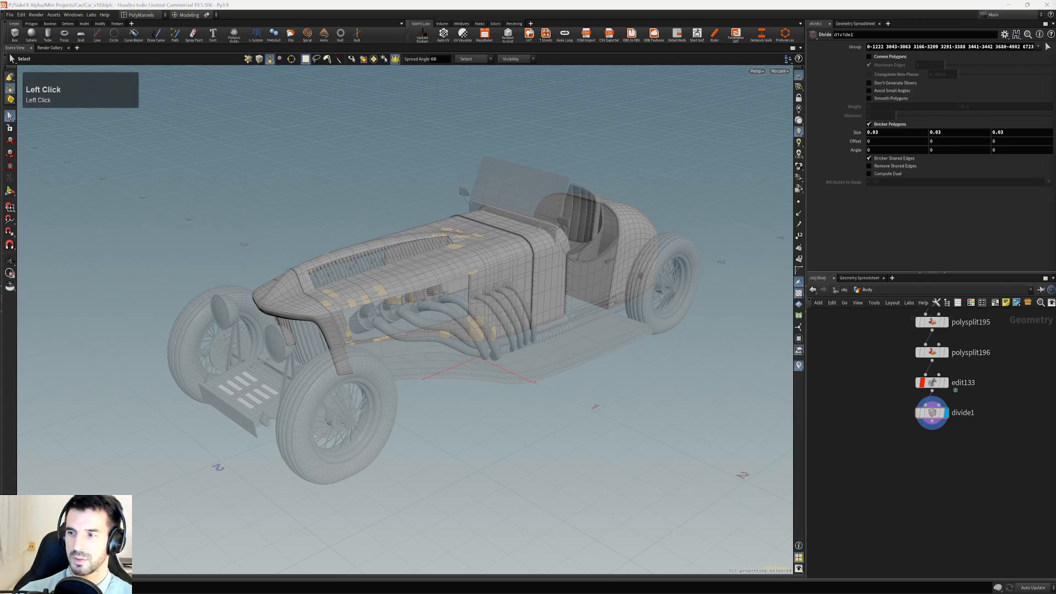
{"action": "left_click", "coordinate": [352, 121]}
{"action": "right_click_drag", "start_coordinate": [343, 118], "coordinate": [370, 79], "text": "alt"}
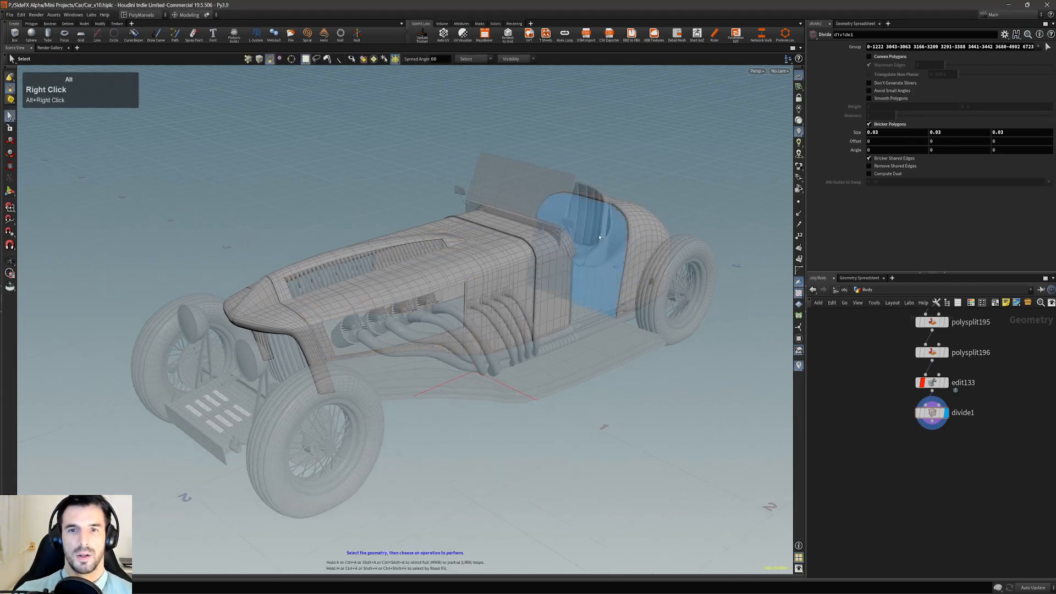
- Select the hood, the cowl and the rear body shell one after another as whole connected pieces
{"action": "left_click", "coordinate": [494, 268]}
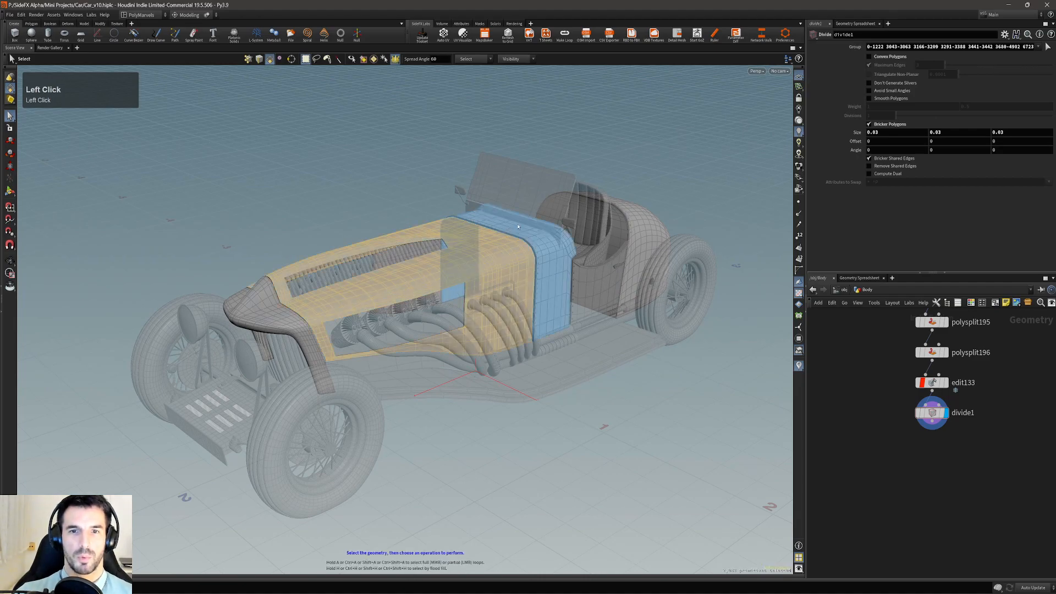
{"action": "left_click", "coordinate": [552, 260]}
{"action": "left_click_drag", "start_coordinate": [598, 239], "coordinate": [562, 217], "text": "alt"}
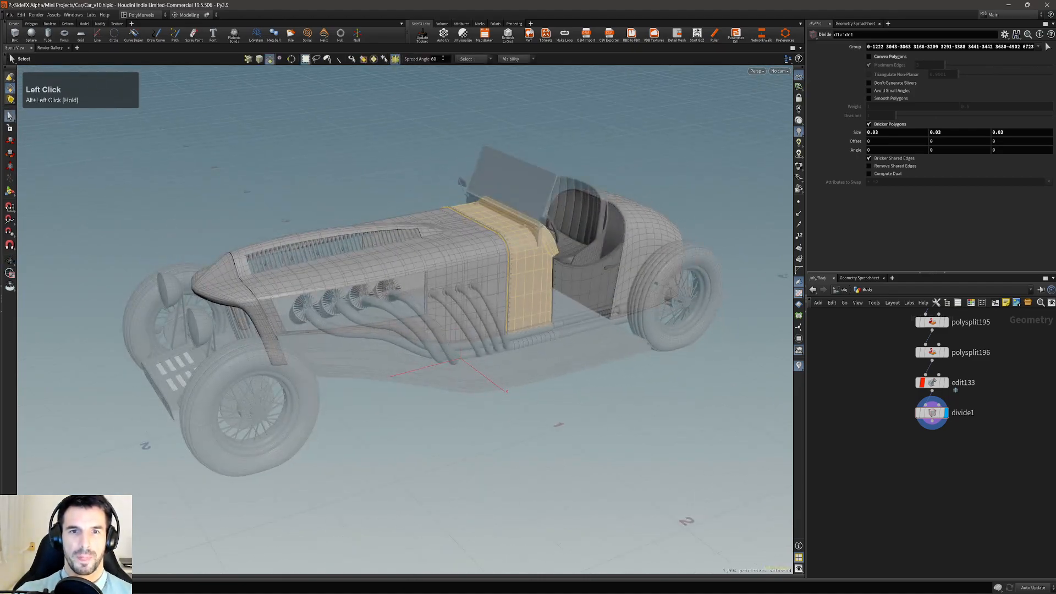
{"action": "left_click", "coordinate": [636, 227]}
{"action": "left_click_drag", "start_coordinate": [502, 253], "coordinate": [436, 284], "text": "alt"}
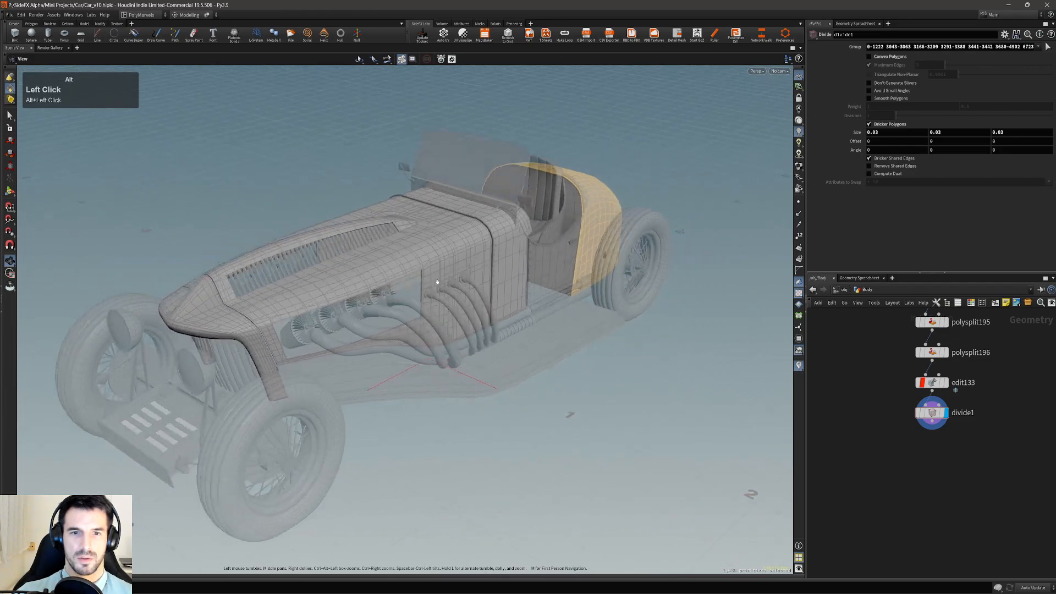
{"action": "left_click", "coordinate": [320, 279]}
- Select the whole cowl behind the hood and replace that selection with the entire hood
{"action": "right_click_drag", "start_coordinate": [322, 277], "coordinate": [357, 205], "text": "alt"}
{"action": "left_click_drag", "start_coordinate": [357, 205], "coordinate": [352, 228], "text": "alt"}
{"action": "middle_click_drag", "start_coordinate": [352, 228], "coordinate": [355, 214], "text": "alt"}
{"action": "left_click", "coordinate": [511, 231]}
{"action": "left_click_drag", "start_coordinate": [512, 231], "coordinate": [459, 224], "text": "alt"}
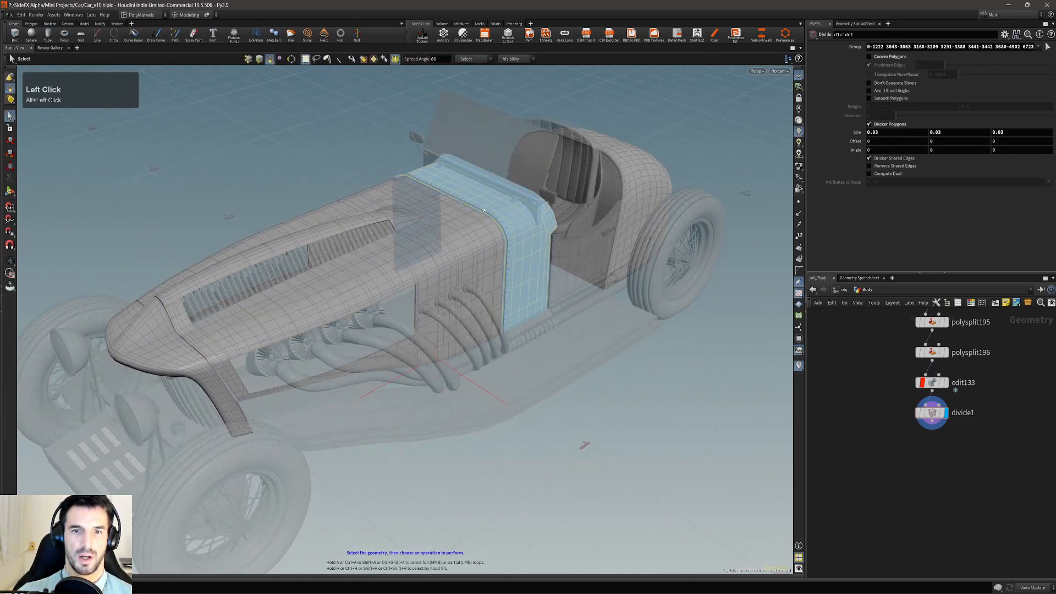
{"action": "left_click", "coordinate": [459, 223]}
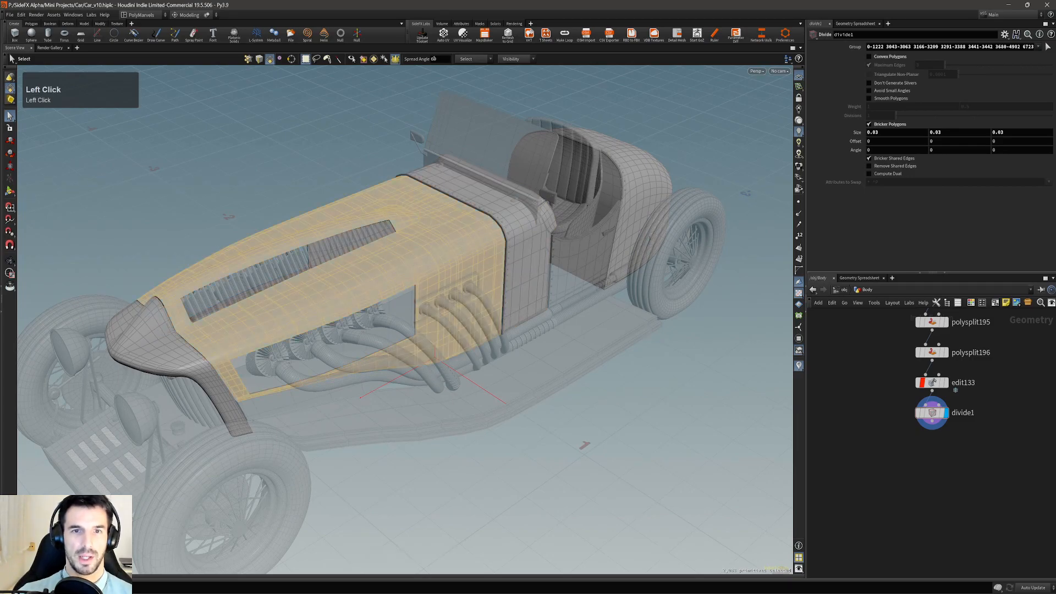
- Set the selection's Spread Angle to 10 and select regions on the hood and cowl with it
{"action": "middle_click_drag", "start_coordinate": [435, 60], "coordinate": [419, 34]}
{"action": "left_click", "coordinate": [444, 218]}
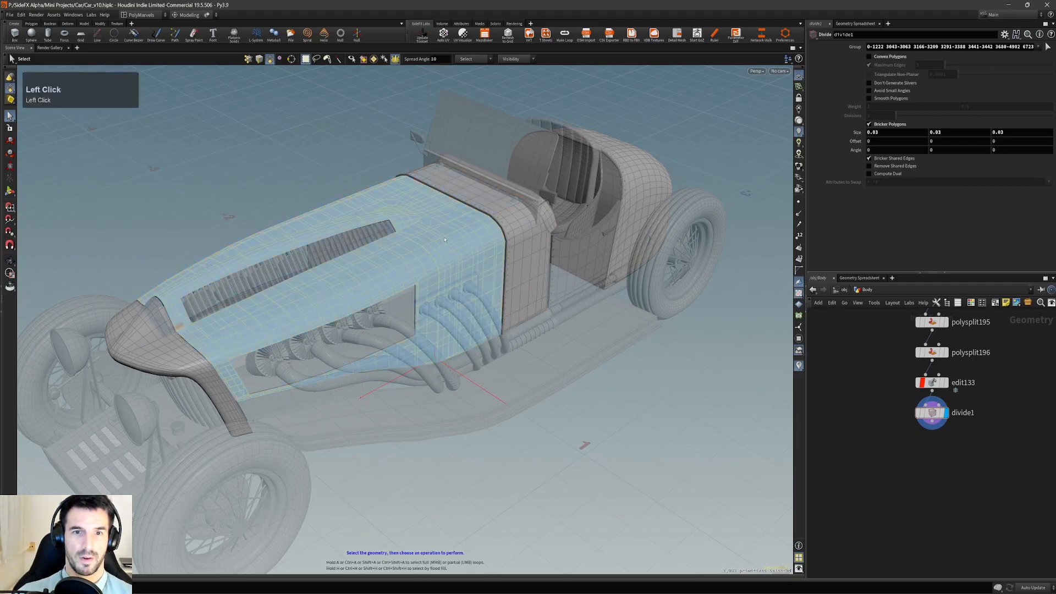
{"action": "left_click", "coordinate": [482, 200]}
{"action": "left_click", "coordinate": [529, 248]}
{"action": "left_click", "coordinate": [494, 203]}
- Select the cowl's flat side and top regions separately using the 10-degree spread limit
{"action": "left_click_drag", "start_coordinate": [494, 203], "coordinate": [633, 189], "text": "alt"}
{"action": "left_click", "coordinate": [378, 215]}
{"action": "left_click_drag", "start_coordinate": [417, 181], "coordinate": [190, 141], "text": "alt"}
{"action": "left_click", "coordinate": [507, 260]}
{"action": "left_click_drag", "start_coordinate": [502, 259], "coordinate": [432, 273], "text": "alt"}
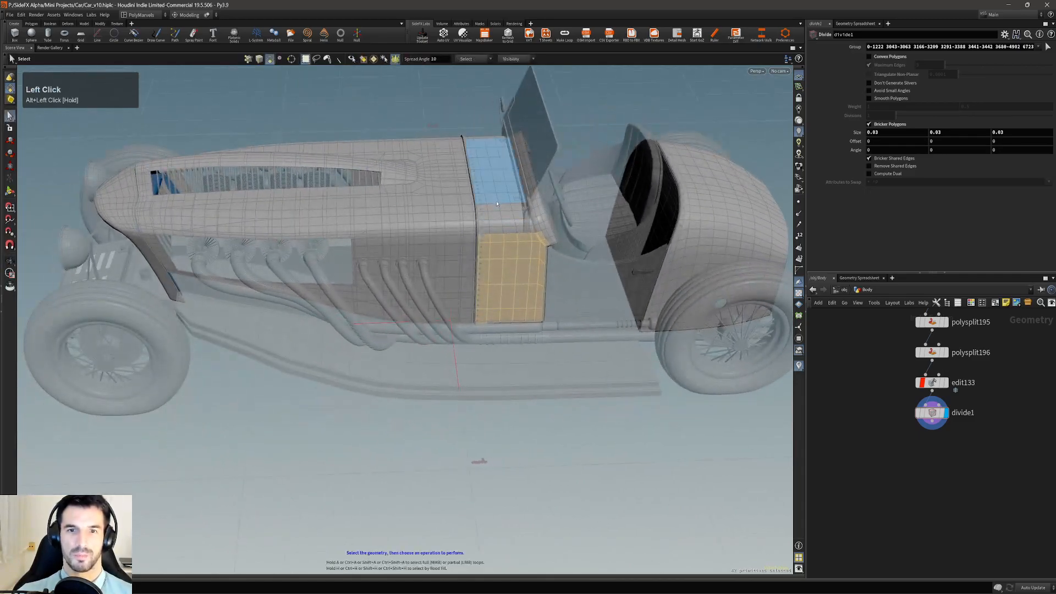
{"action": "left_click", "coordinate": [496, 205]}
{"action": "left_click_drag", "start_coordinate": [496, 206], "coordinate": [502, 265], "text": "alt"}
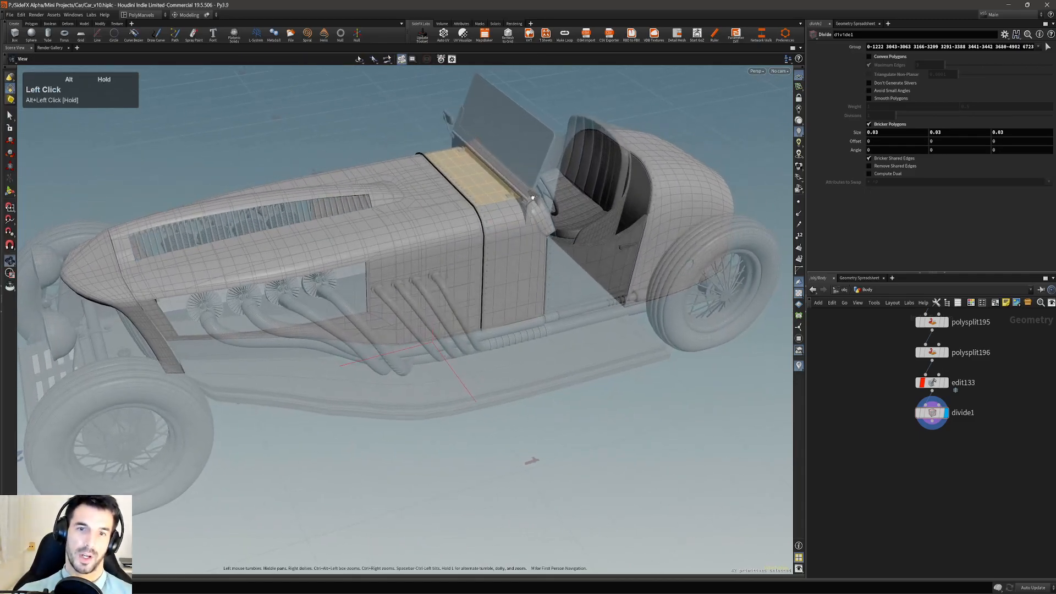
{"action": "left_click", "coordinate": [501, 265]}
- Select the cowl's top region and replace that selection with the whole hood
{"action": "left_click", "coordinate": [477, 171]}
{"action": "right_click_drag", "start_coordinate": [477, 171], "coordinate": [477, 172], "text": "alt"}
{"action": "left_click_drag", "start_coordinate": [478, 171], "coordinate": [202, 202], "text": "alt"}
{"action": "left_click", "coordinate": [303, 209]}
{"action": "left_click", "coordinate": [264, 233]}
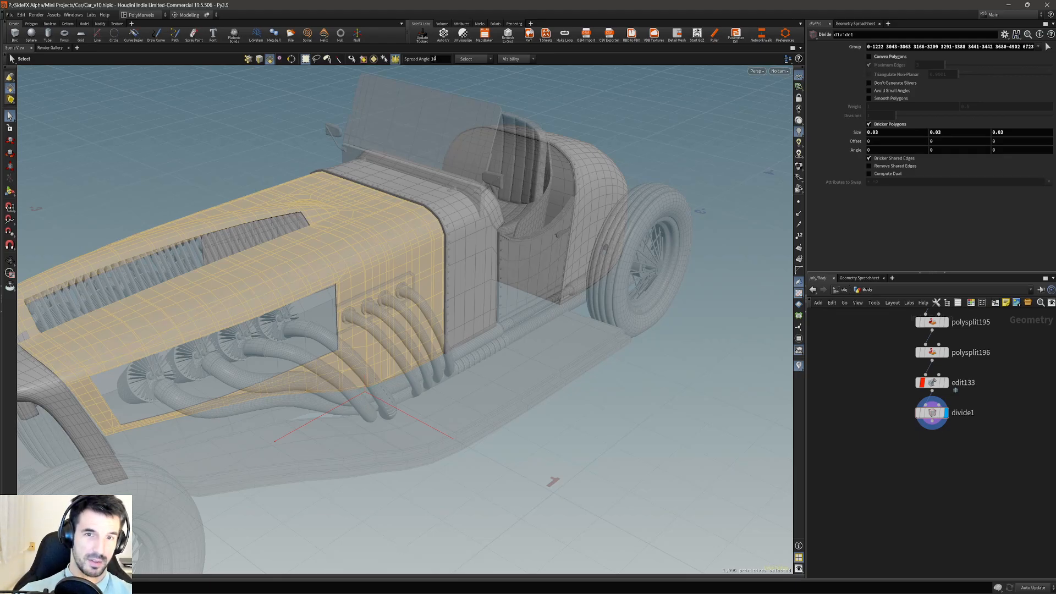
- Select the cowl's top region and replace that selection with the cowl's flat side region
{"action": "left_click", "coordinate": [418, 170]}
{"action": "right_click_drag", "start_coordinate": [418, 170], "coordinate": [384, 181], "text": "alt"}
{"action": "left_click", "coordinate": [445, 255]}
{"action": "left_click_drag", "start_coordinate": [444, 256], "coordinate": [406, 272], "text": "alt"}
{"action": "right_click_drag", "start_coordinate": [406, 272], "coordinate": [379, 278], "text": "alt"}
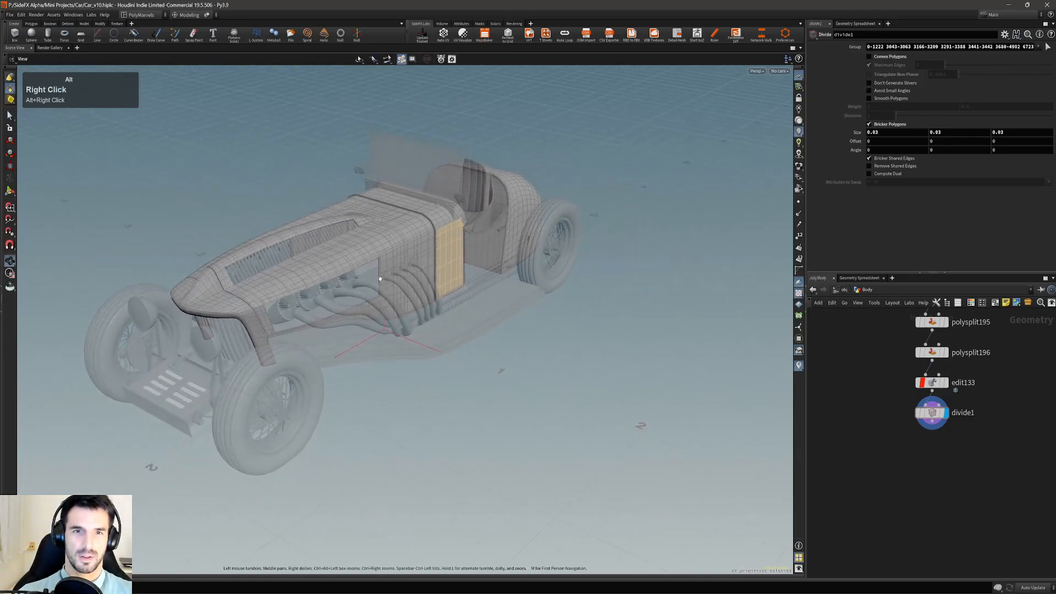
{"action": "middle_click_drag", "start_coordinate": [380, 279], "coordinate": [405, 288], "text": "alt"}
- Select the entire hood and then clear the selection
{"action": "left_click", "coordinate": [397, 293]}
{"action": "right_click_drag", "start_coordinate": [405, 288], "coordinate": [435, 296], "text": "alt"}
{"action": "middle_click_drag", "start_coordinate": [434, 296], "coordinate": [480, 315], "text": "alt"}
{"action": "left_click_drag", "start_coordinate": [461, 317], "coordinate": [506, 297], "text": "alt"}
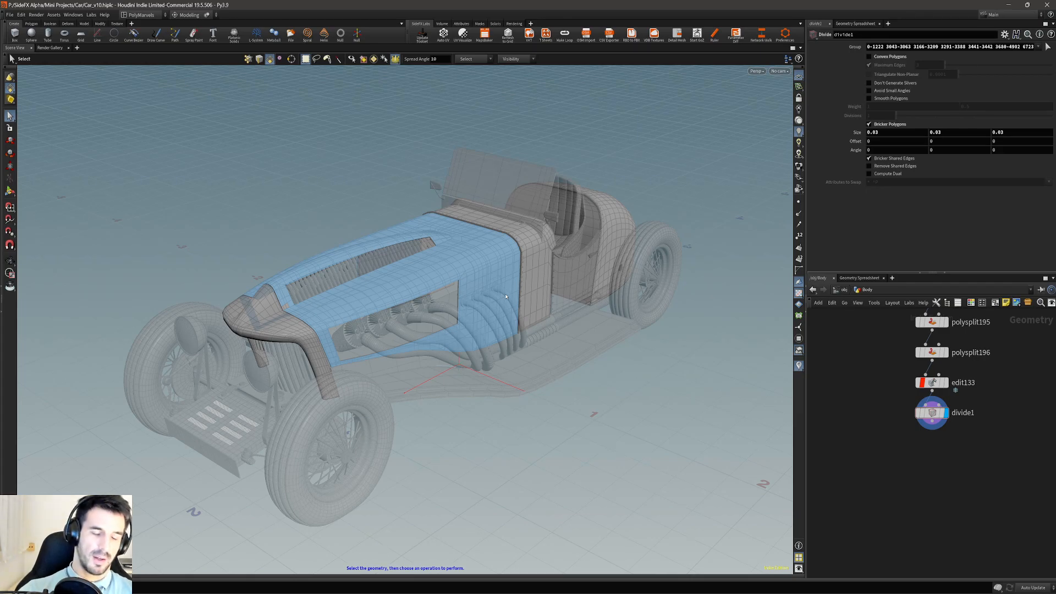
{"action": "left_click_drag", "start_coordinate": [554, 345], "coordinate": [542, 320], "text": "alt"}
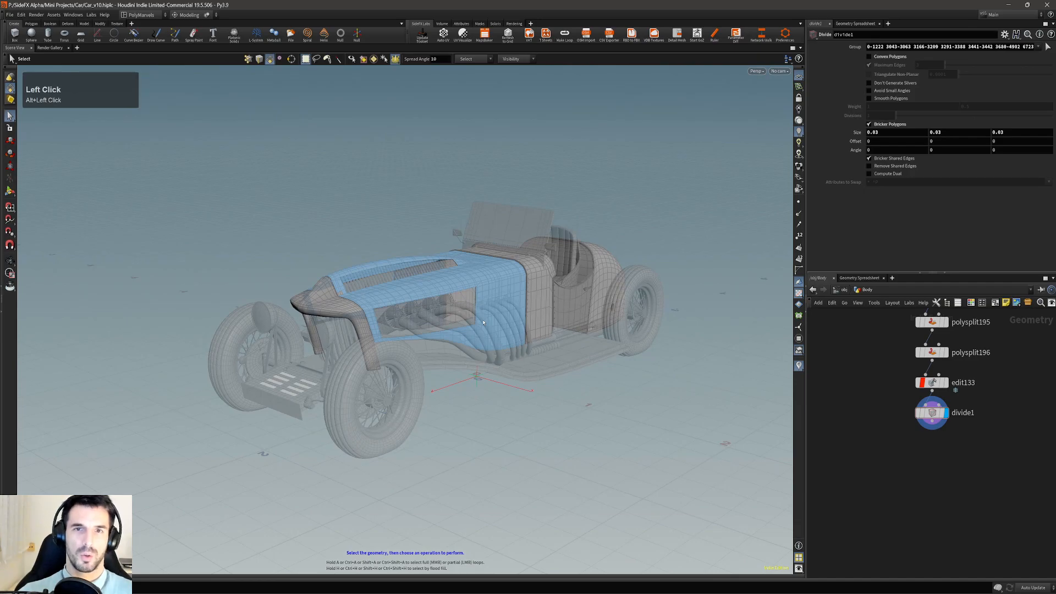
{"action": "middle_click", "coordinate": [632, 425]}
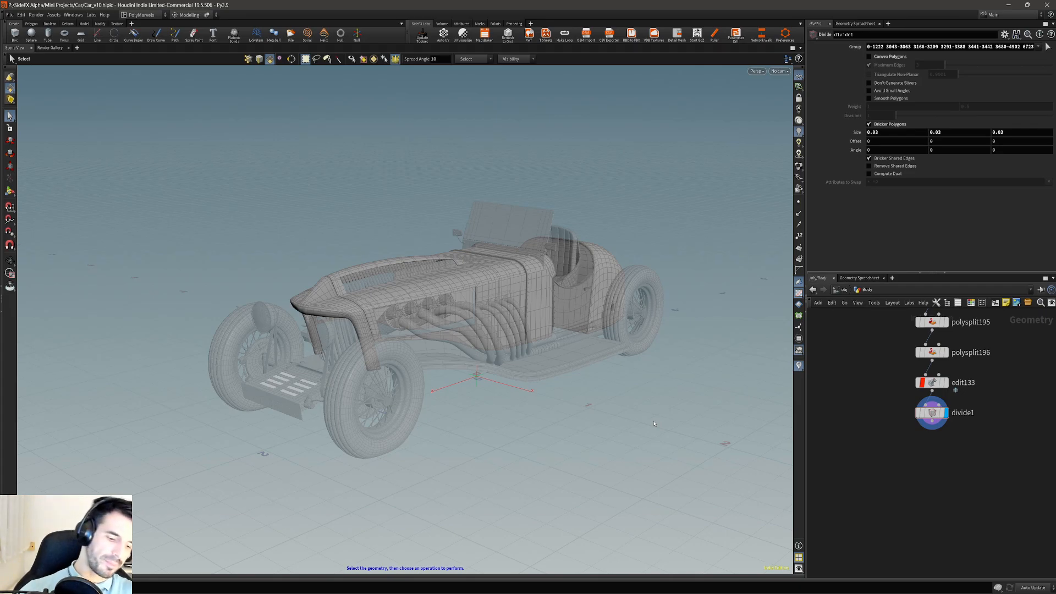
- Examine the selection commands available for the geometry, including boundary, grow, shrink and pattern selection
{"action": "left_click_drag", "start_coordinate": [606, 346], "coordinate": [601, 344], "text": "alt"}
{"action": "right_click_drag", "start_coordinate": [601, 345], "coordinate": [595, 298], "text": "alt"}
{"action": "left_click_drag", "start_coordinate": [594, 298], "coordinate": [556, 268], "text": "alt"}
{"action": "right_click_drag", "start_coordinate": [555, 268], "coordinate": [550, 286], "text": "alt"}
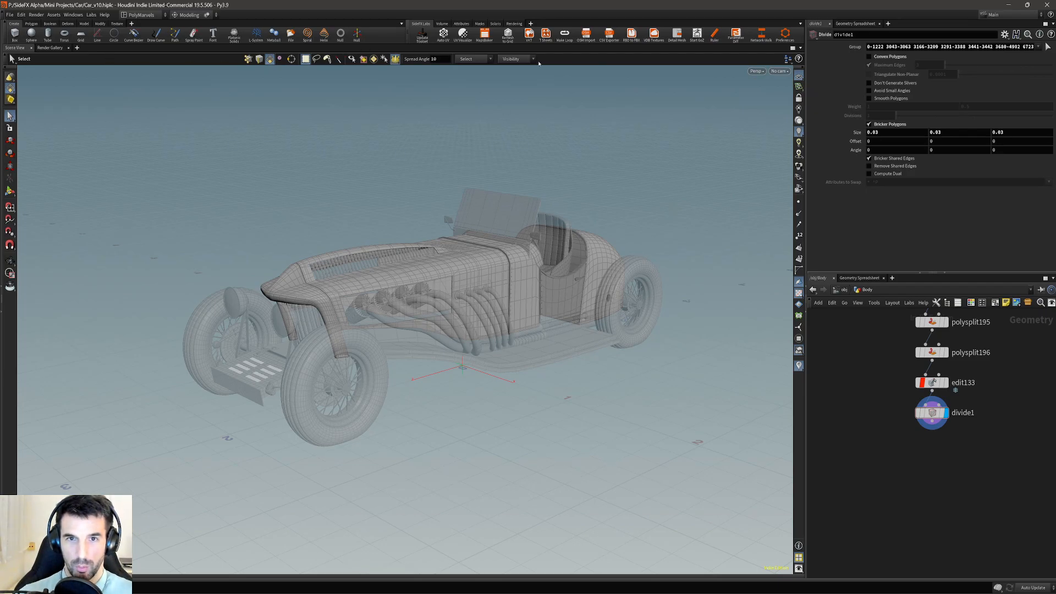
{"action": "right_click", "coordinate": [554, 170]}
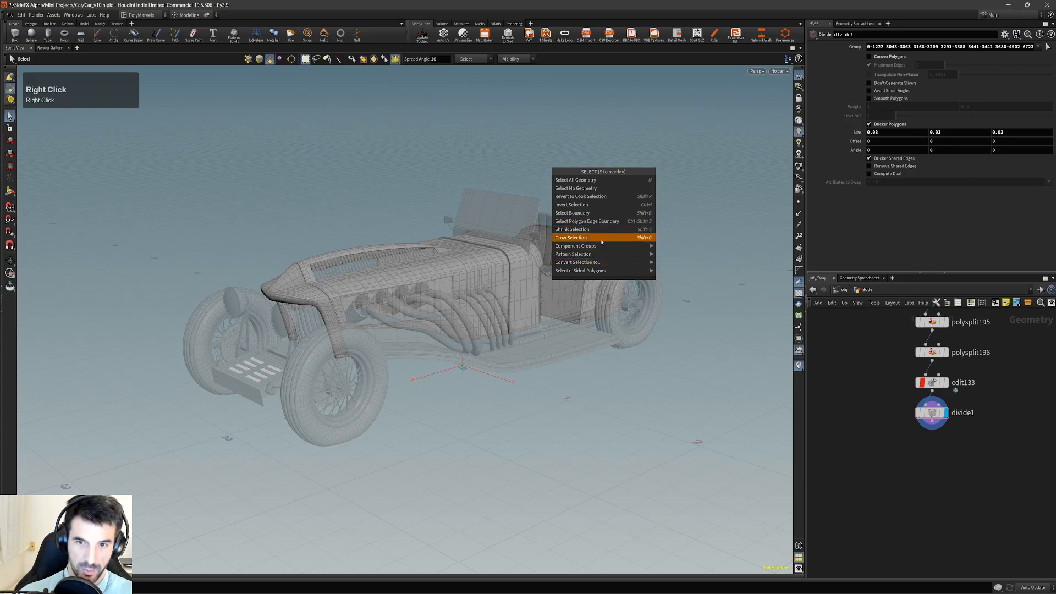
{"action": "mouse_move", "coordinate": [643, 264]}
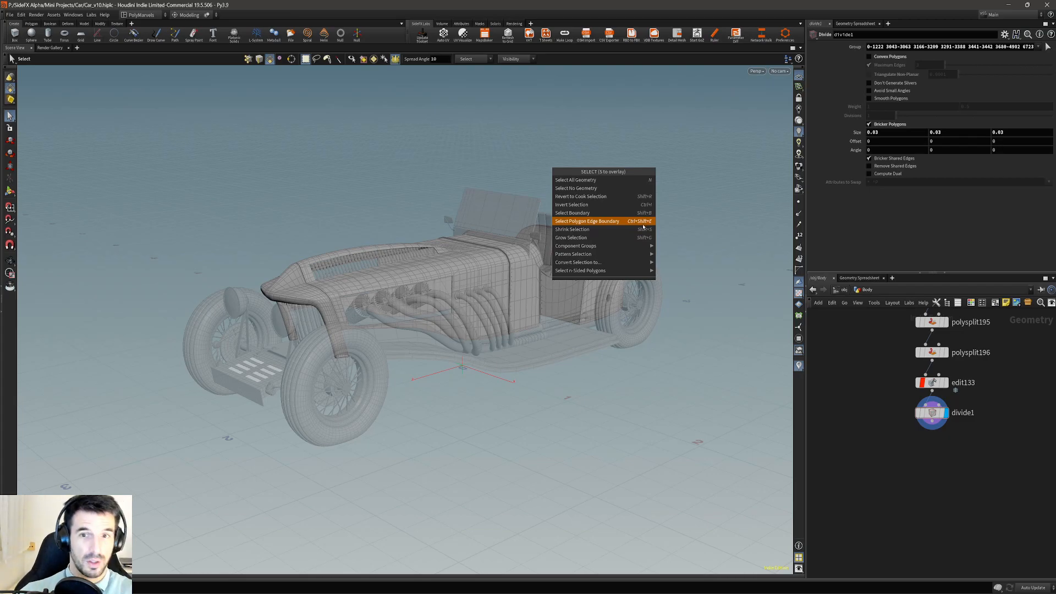
{"action": "left_click", "coordinate": [429, 259]}
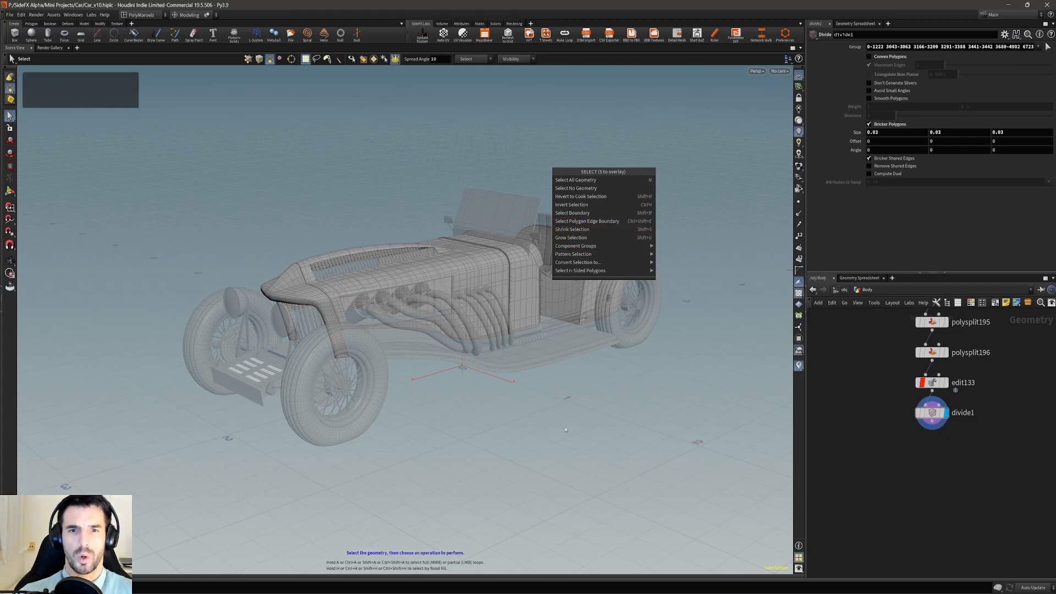
- Inspect the hood, exhaust pipes and car body from several angles
{"action": "right_click_drag", "start_coordinate": [418, 261], "coordinate": [484, 294], "text": "alt"}
{"action": "middle_click_drag", "start_coordinate": [484, 295], "coordinate": [396, 290], "text": "alt"}
{"action": "left_click_drag", "start_coordinate": [396, 290], "coordinate": [237, 322], "text": "alt"}
{"action": "right_click_drag", "start_coordinate": [236, 321], "coordinate": [836, 236], "text": "alt"}
{"action": "middle_click_drag", "start_coordinate": [836, 236], "coordinate": [636, 259], "text": "alt"}
{"action": "left_click_drag", "start_coordinate": [636, 259], "coordinate": [509, 289], "text": "alt"}
{"action": "right_click_drag", "start_coordinate": [509, 289], "coordinate": [454, 265], "text": "alt"}
{"action": "left_click_drag", "start_coordinate": [454, 264], "coordinate": [632, 308], "text": "alt"}
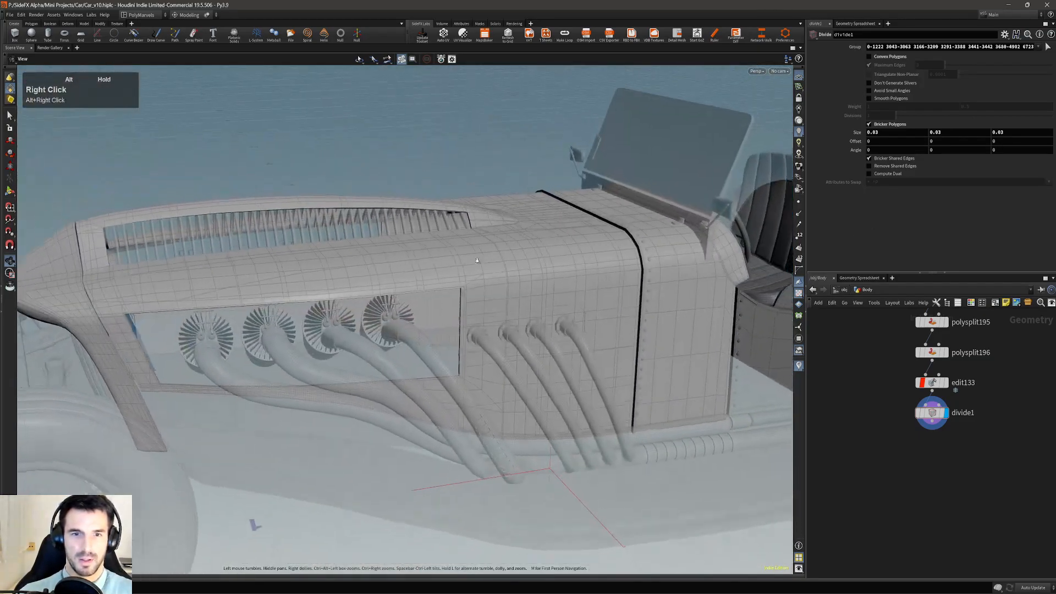
{"action": "right_click_drag", "start_coordinate": [632, 308], "coordinate": [591, 318], "text": "alt"}
{"action": "middle_click_drag", "start_coordinate": [592, 318], "coordinate": [656, 270], "text": "alt"}
{"action": "left_click_drag", "start_coordinate": [385, 247], "coordinate": [478, 268], "text": "alt"}
{"action": "right_click_drag", "start_coordinate": [477, 267], "coordinate": [453, 269], "text": "alt"}
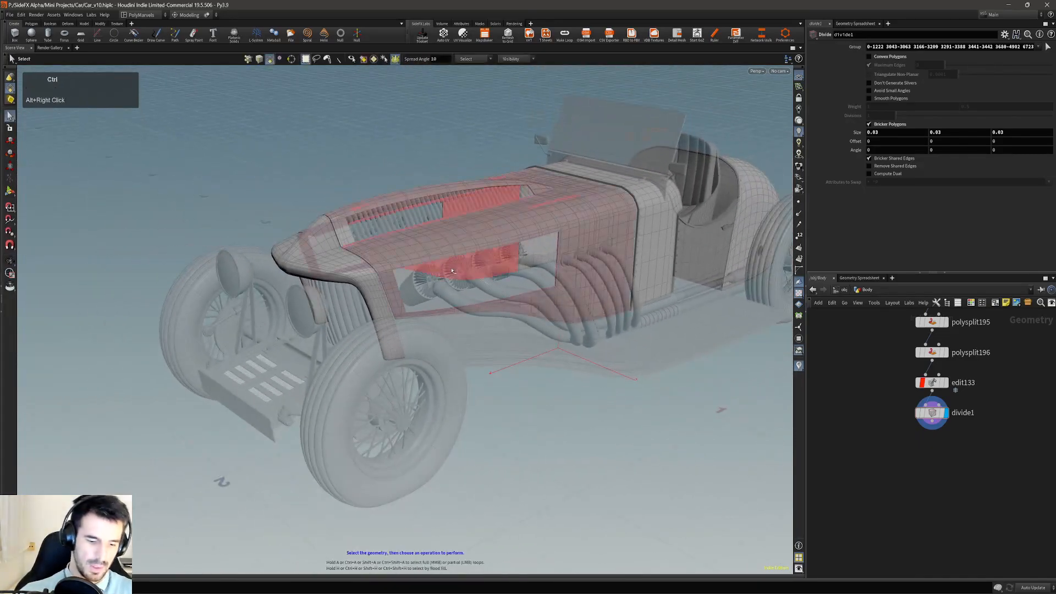
- Start a new empty scene and create a box at the origin
{"action": "key", "text": "ctrl+s"}
{"action": "left_click", "coordinate": [500, 285]}
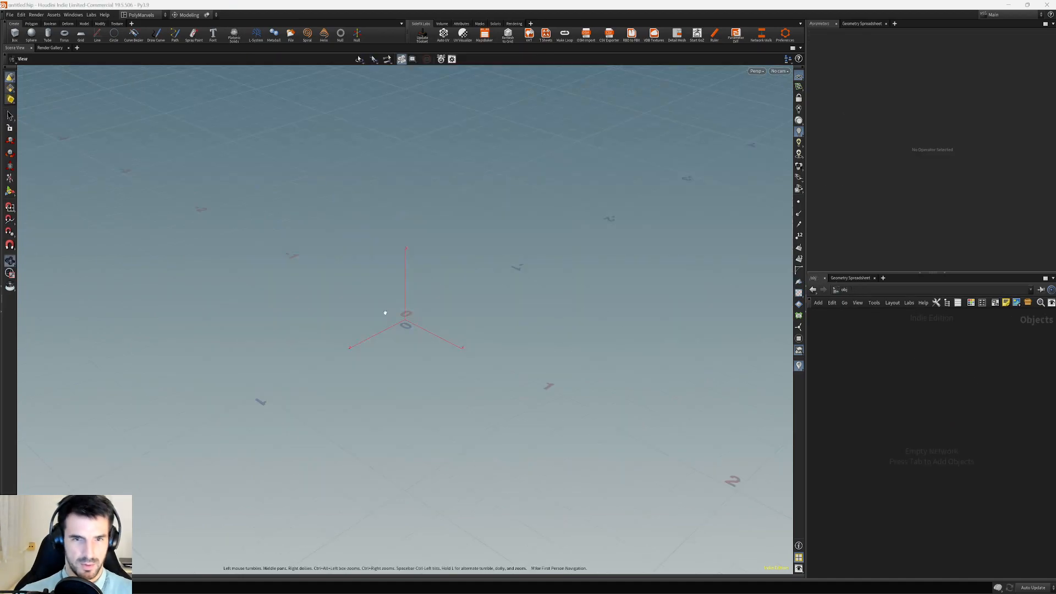
{"action": "key", "text": "c"}
{"action": "left_click", "coordinate": [422, 319]}
{"action": "left_click", "coordinate": [422, 327], "text": "ctrl"}
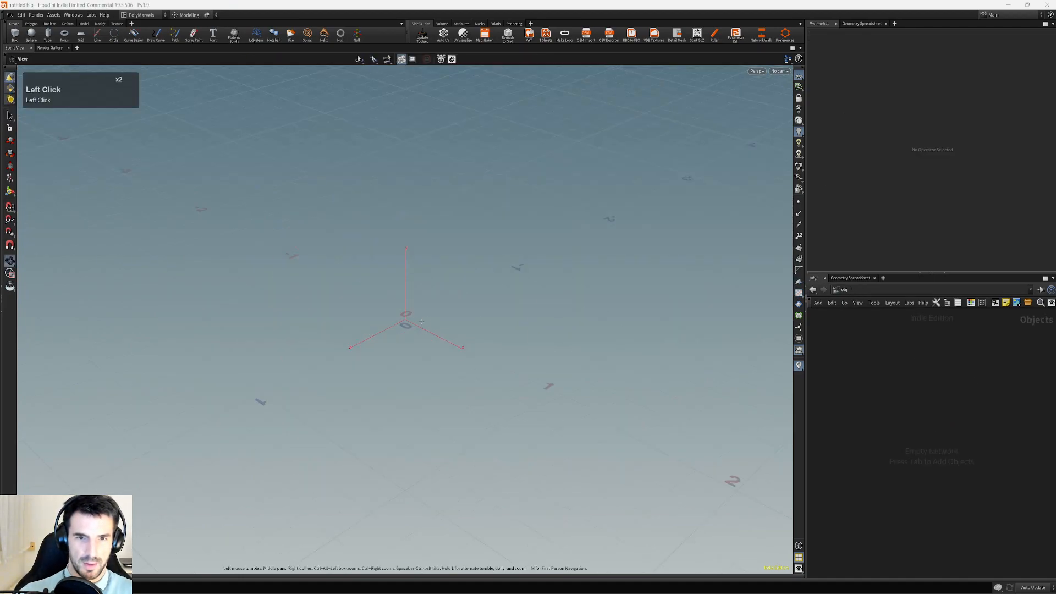
{"action": "right_click_drag", "start_coordinate": [421, 328], "coordinate": [354, 336], "text": "alt"}
{"action": "middle_click_drag", "start_coordinate": [389, 335], "coordinate": [406, 316], "text": "alt"}
{"action": "key", "text": "c"}
{"action": "left_click", "coordinate": [405, 330]}
{"action": "left_click", "coordinate": [405, 330]}
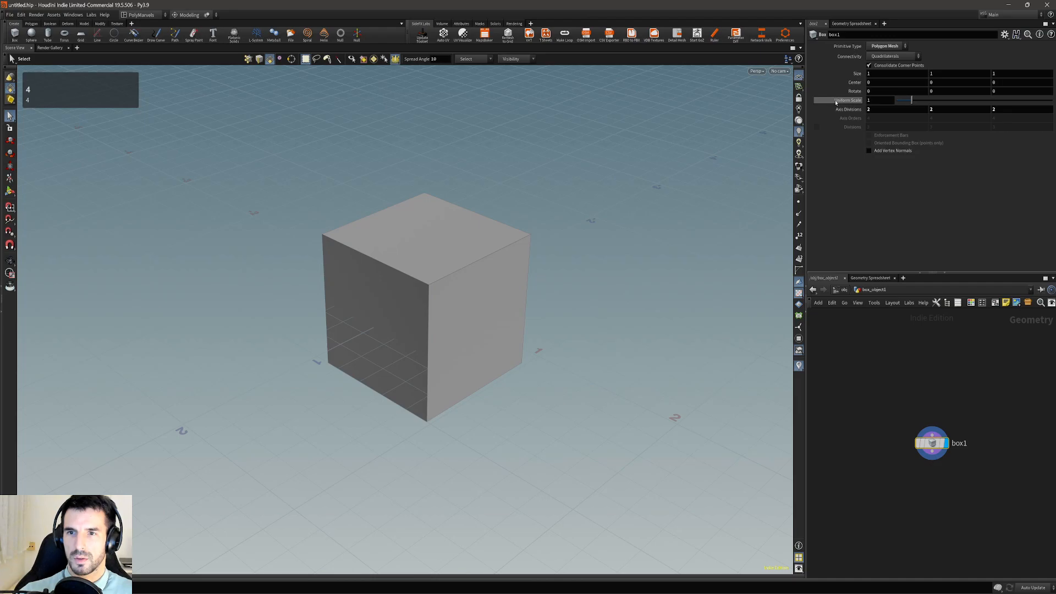
- Set the box's axis divisions to 9 on all three axes and select its whole top side
{"action": "middle_click_drag", "start_coordinate": [845, 110], "coordinate": [889, 109]}
{"action": "right_click_drag", "start_coordinate": [501, 297], "coordinate": [513, 263], "text": "alt"}
{"action": "left_click_drag", "start_coordinate": [514, 263], "coordinate": [529, 272], "text": "alt"}
{"action": "left_click", "coordinate": [434, 144]}
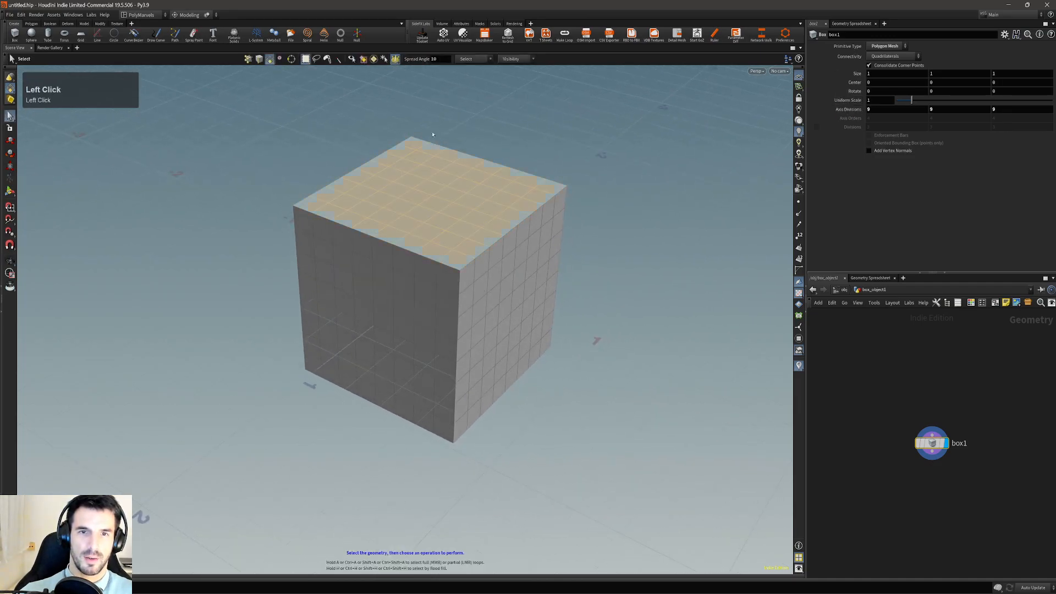
- Select a 3 by 3 block of faces in the middle of the box's top and delete it
{"action": "left_click", "coordinate": [444, 192]}
{"action": "left_click", "coordinate": [426, 188], "text": "shift"}
{"action": "left_click", "coordinate": [384, 197], "text": "shift"}
{"action": "left_click", "coordinate": [438, 204], "text": "shift"}
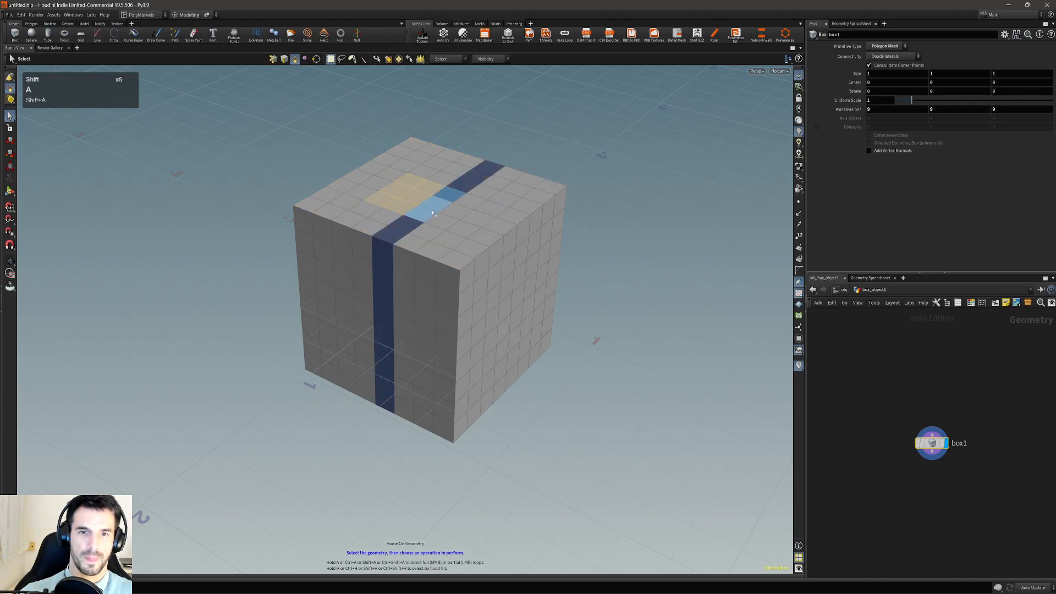
{"action": "key", "text": "shift+a"}
{"action": "key", "text": "Delete"}
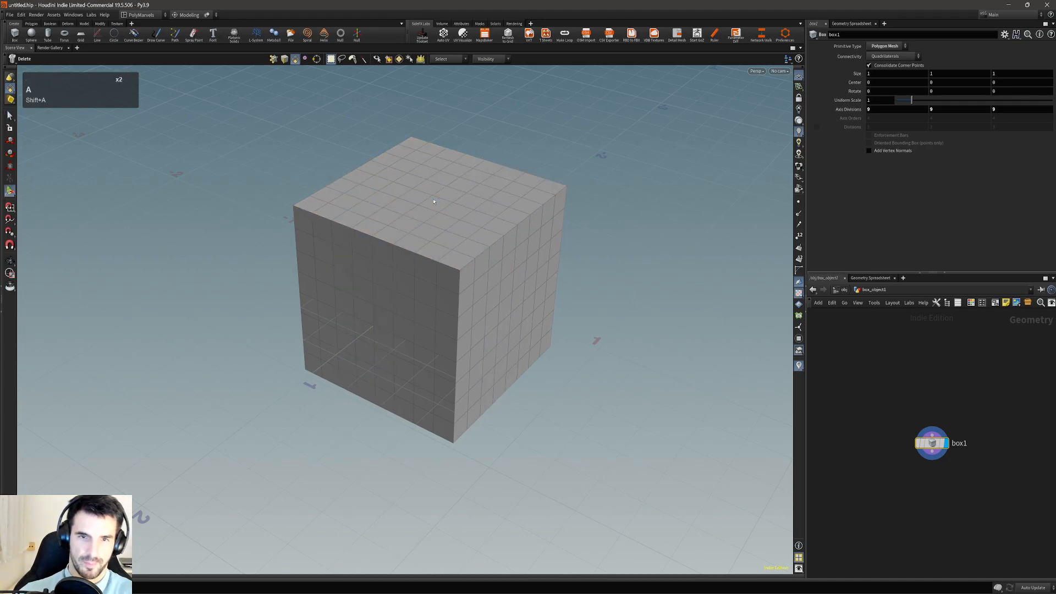
- Select a 5 by 4 block of faces in the middle of one of the box's vertical sides and delete it
{"action": "right_click_drag", "start_coordinate": [464, 240], "coordinate": [420, 248], "text": "alt"}
{"action": "middle_click_drag", "start_coordinate": [419, 248], "coordinate": [386, 302], "text": "alt"}
{"action": "left_click_drag", "start_coordinate": [401, 243], "coordinate": [412, 257], "text": "alt"}
{"action": "key", "text": "s"}
{"action": "left_click", "coordinate": [448, 345]}
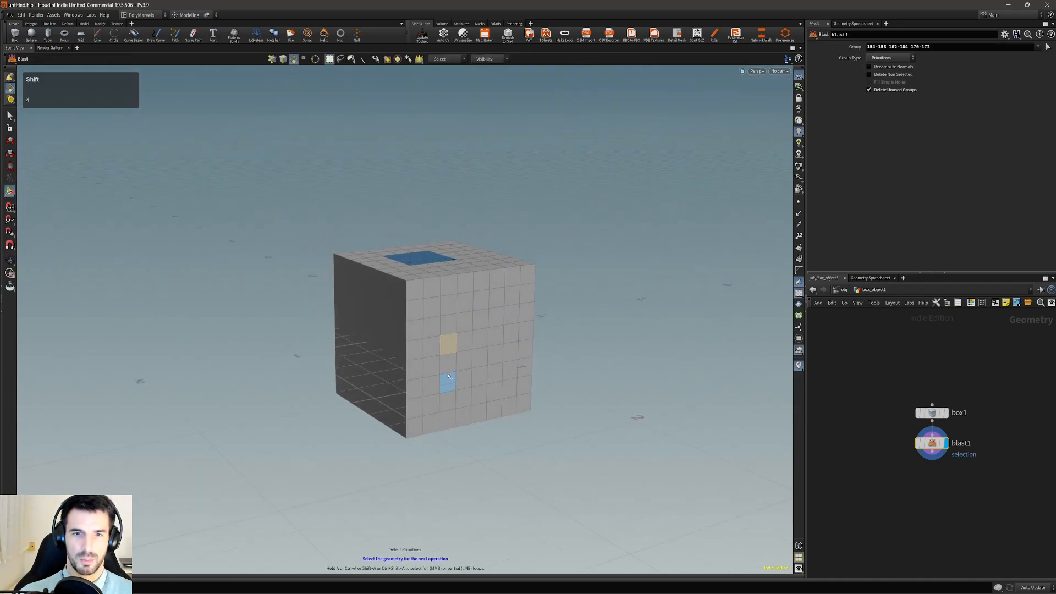
{"action": "left_click", "coordinate": [448, 384], "text": "shift"}
{"action": "left_click", "coordinate": [511, 370], "text": "shift"}
{"action": "left_click", "coordinate": [511, 316], "text": "shift"}
{"action": "left_click", "coordinate": [449, 324], "text": "shift"}
{"action": "key", "text": "shift+h"}
{"action": "left_click", "coordinate": [482, 352], "text": "shift"}
{"action": "right_click_drag", "start_coordinate": [481, 352], "coordinate": [466, 352], "text": "alt"}
{"action": "left_click_drag", "start_coordinate": [467, 352], "coordinate": [473, 237], "text": "alt"}
{"action": "left_click_drag", "start_coordinate": [474, 395], "coordinate": [483, 330], "text": "alt"}
{"action": "key", "text": "Delete"}
- Select one face on the box's underside, grow the selection to a 3 by 3 block and delete it
{"action": "key", "text": "s"}
{"action": "left_click", "coordinate": [438, 462]}
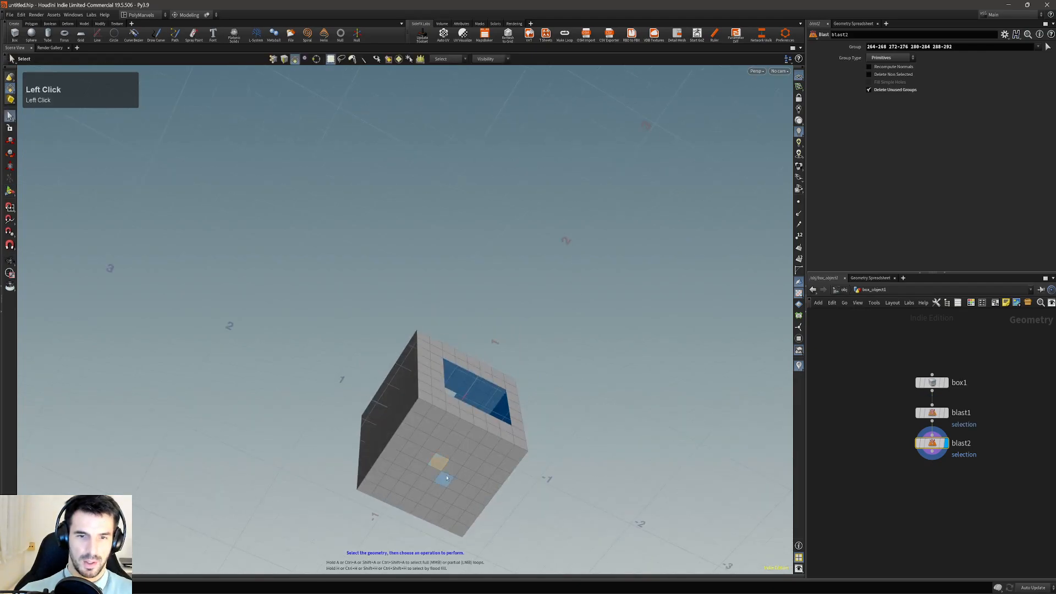
{"action": "key", "text": "shift+g"}
{"action": "left_click_drag", "start_coordinate": [461, 486], "coordinate": [396, 520], "text": "alt"}
{"action": "key", "text": "Delete"}
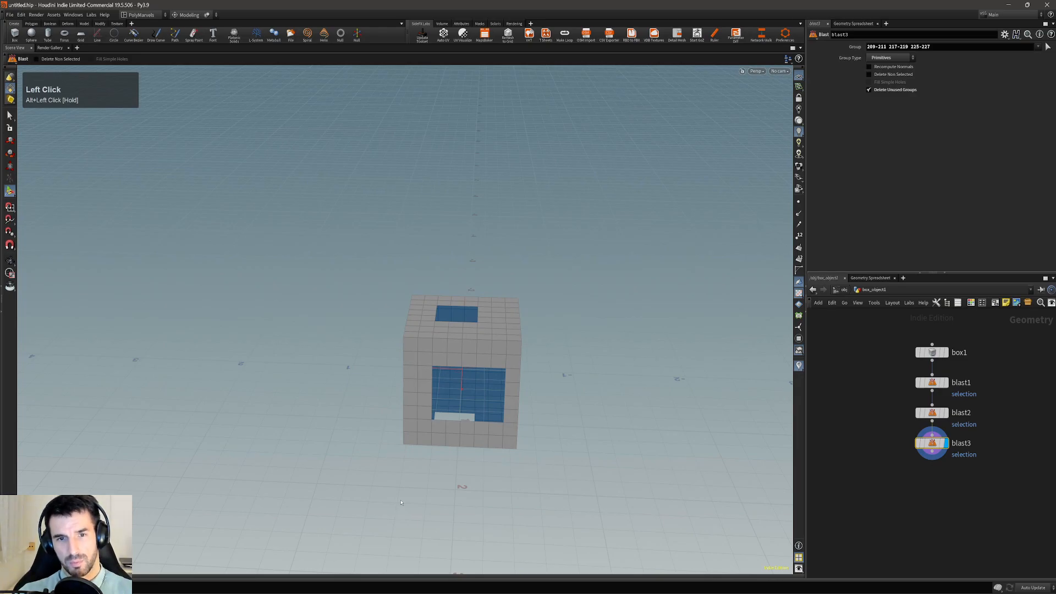
- Try to run PolyFill on the box's holes with all of its geometry selected
{"action": "left_click_drag", "start_coordinate": [447, 337], "coordinate": [497, 359], "text": "alt"}
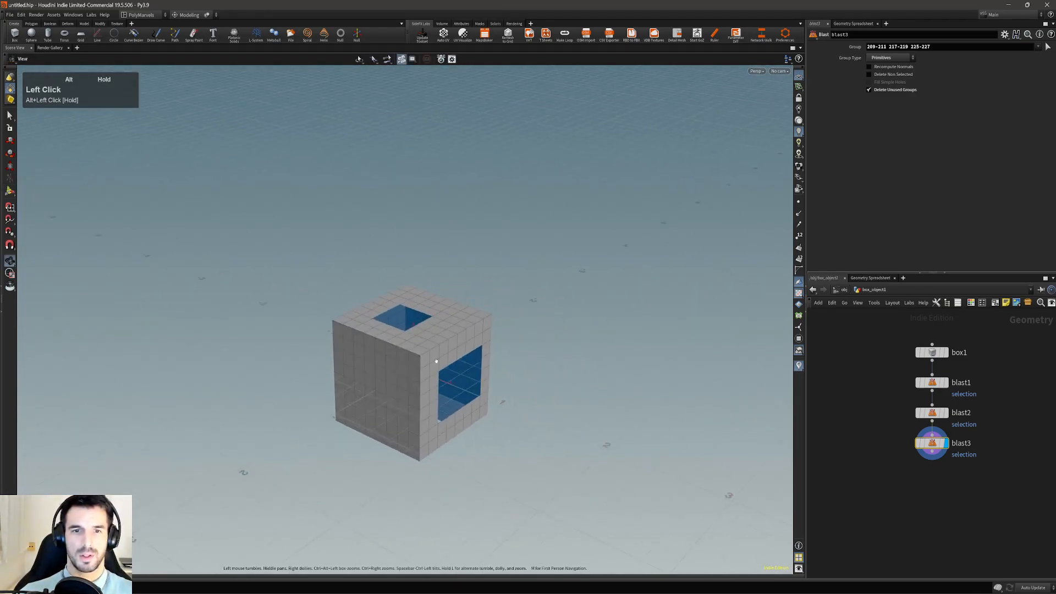
{"action": "right_click_drag", "start_coordinate": [497, 359], "coordinate": [539, 341], "text": "alt"}
{"action": "middle_click_drag", "start_coordinate": [540, 342], "coordinate": [486, 321], "text": "alt"}
{"action": "right_click_drag", "start_coordinate": [402, 329], "coordinate": [373, 337], "text": "alt"}
{"action": "middle_click_drag", "start_coordinate": [375, 337], "coordinate": [382, 344], "text": "alt"}
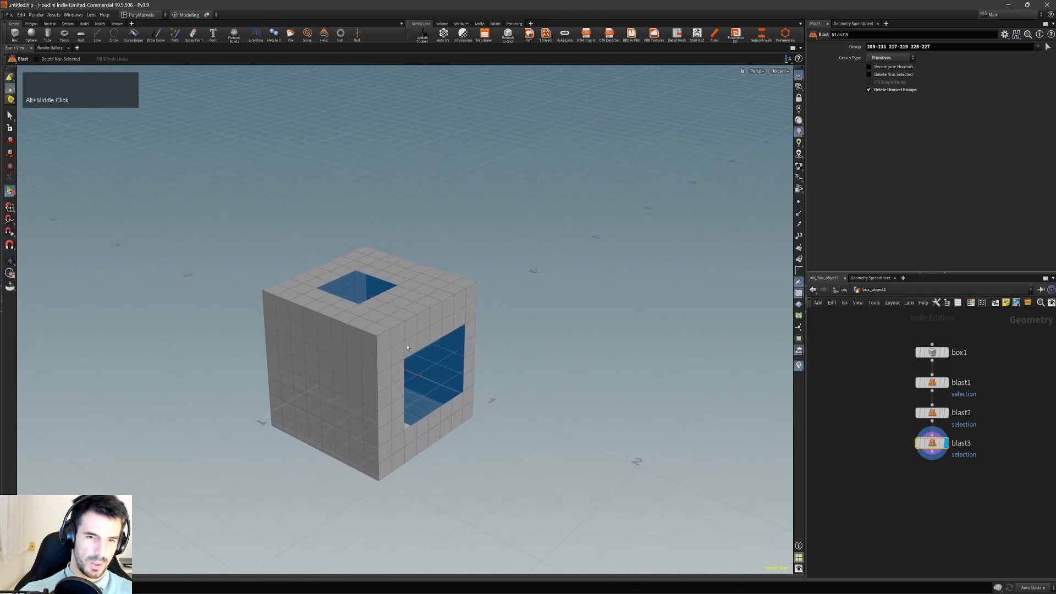
{"action": "right_click_drag", "start_coordinate": [410, 316], "coordinate": [387, 319], "text": "alt"}
{"action": "key", "text": "n"}
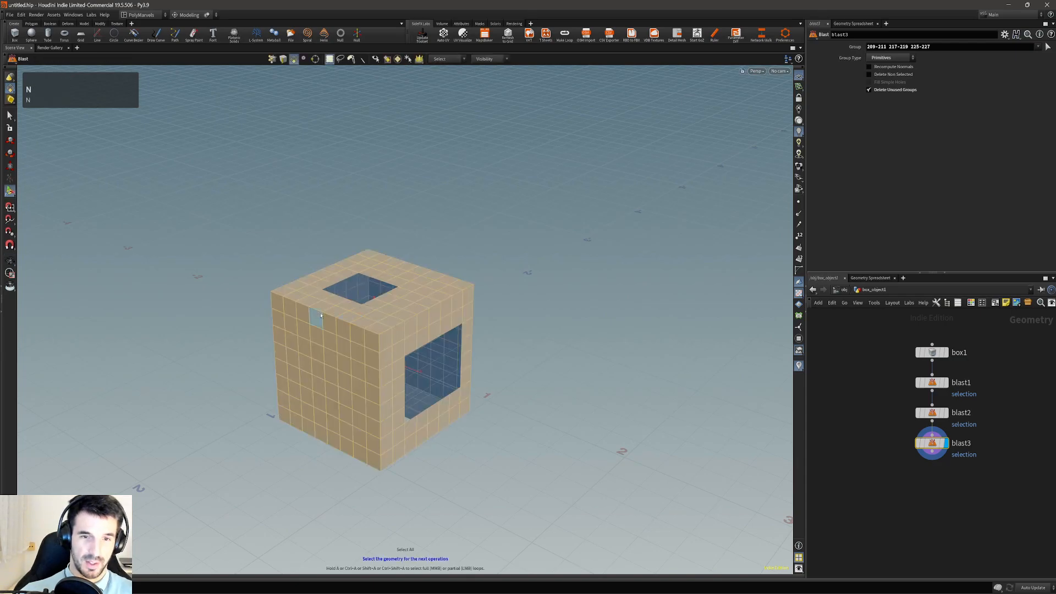
{"action": "key", "text": "alt+f"}
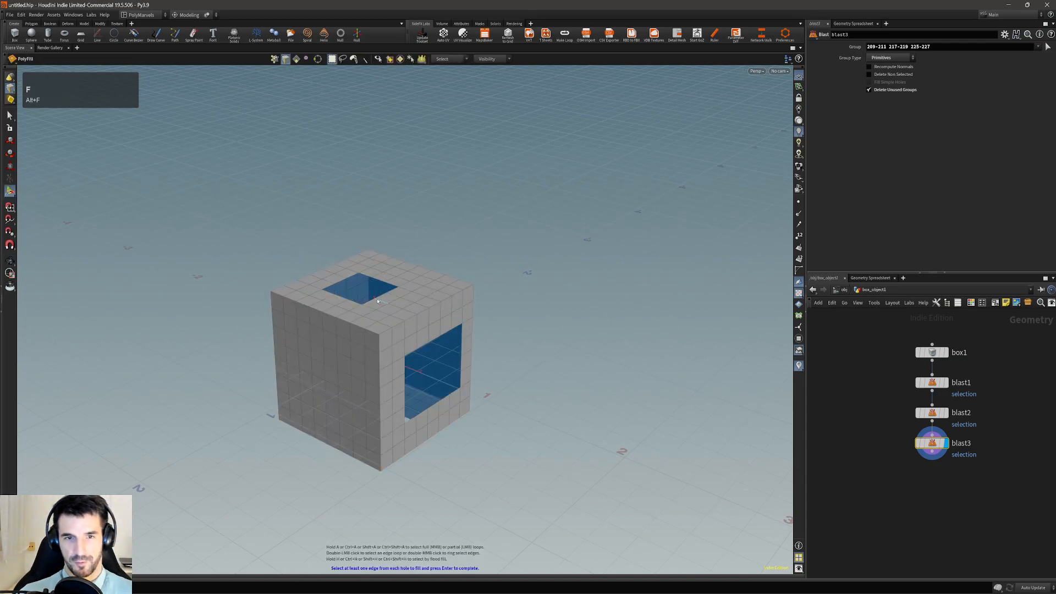
{"action": "mouse_move", "coordinate": [378, 300]}
{"action": "left_mouse_down", "text": "alt"}
{"action": "mouse_move", "coordinate": [349, 300]}
{"action": "mouse_move", "coordinate": [361, 299]}
{"action": "left_mouse_up", "text": "alt"}
{"action": "key", "text": "n"}
{"action": "right_click", "coordinate": [439, 339], "text": "shift"}
{"action": "left_click_drag", "start_coordinate": [419, 318], "coordinate": [393, 300], "text": "alt"}
{"action": "key", "text": "ctrl+z"}
- Select the boundary edges of all the box's holes and fill them with PolyFill
{"action": "right_click_drag", "start_coordinate": [392, 300], "coordinate": [419, 304], "text": "alt"}
{"action": "middle_click_drag", "start_coordinate": [419, 304], "coordinate": [456, 276], "text": "alt"}
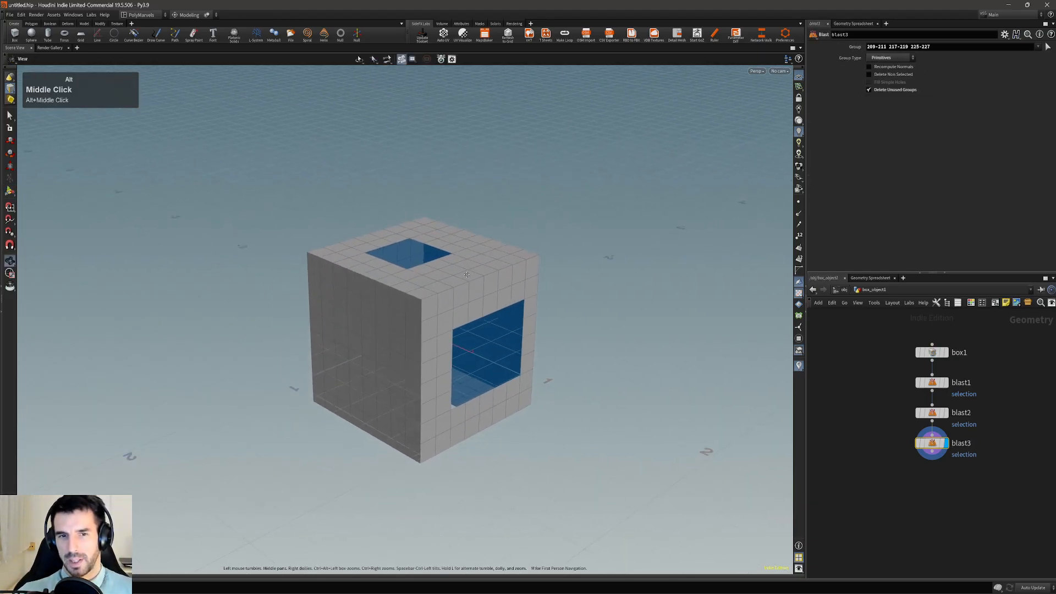
{"action": "right_click_drag", "start_coordinate": [456, 277], "coordinate": [508, 285], "text": "alt"}
{"action": "middle_click_drag", "start_coordinate": [508, 284], "coordinate": [448, 291], "text": "alt"}
{"action": "left_click_drag", "start_coordinate": [448, 291], "coordinate": [456, 296], "text": "alt"}
{"action": "key", "text": "Return"}
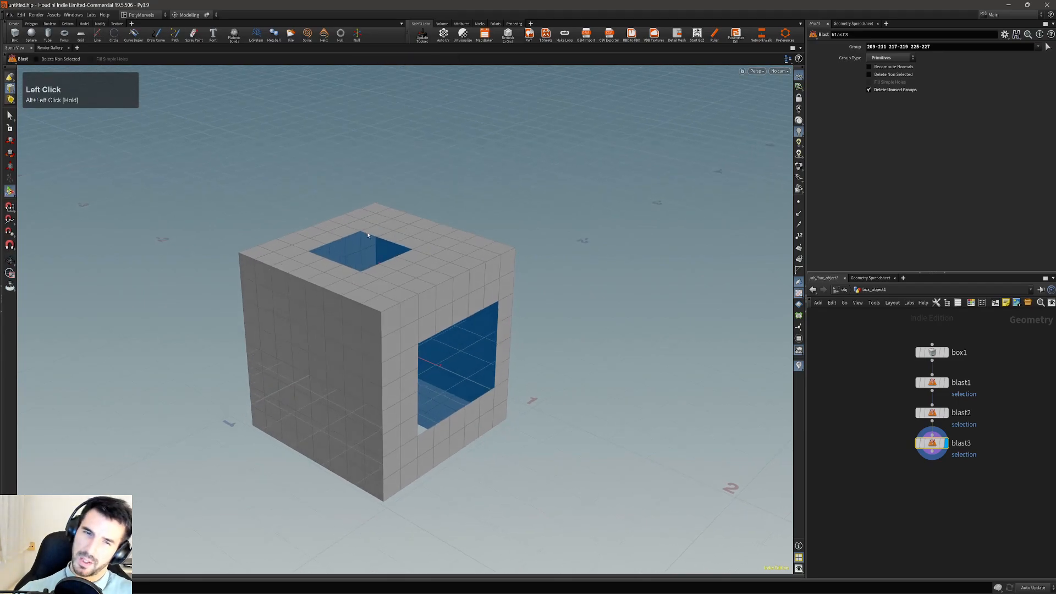
{"action": "right_click_drag", "start_coordinate": [376, 261], "coordinate": [399, 294], "text": "alt"}
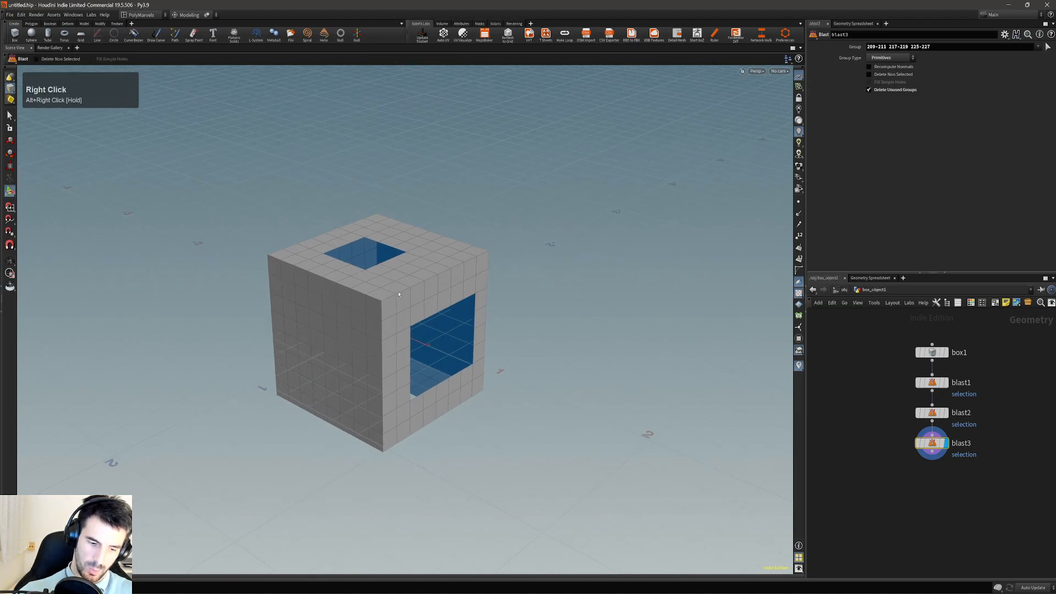
{"action": "key", "text": "n"}
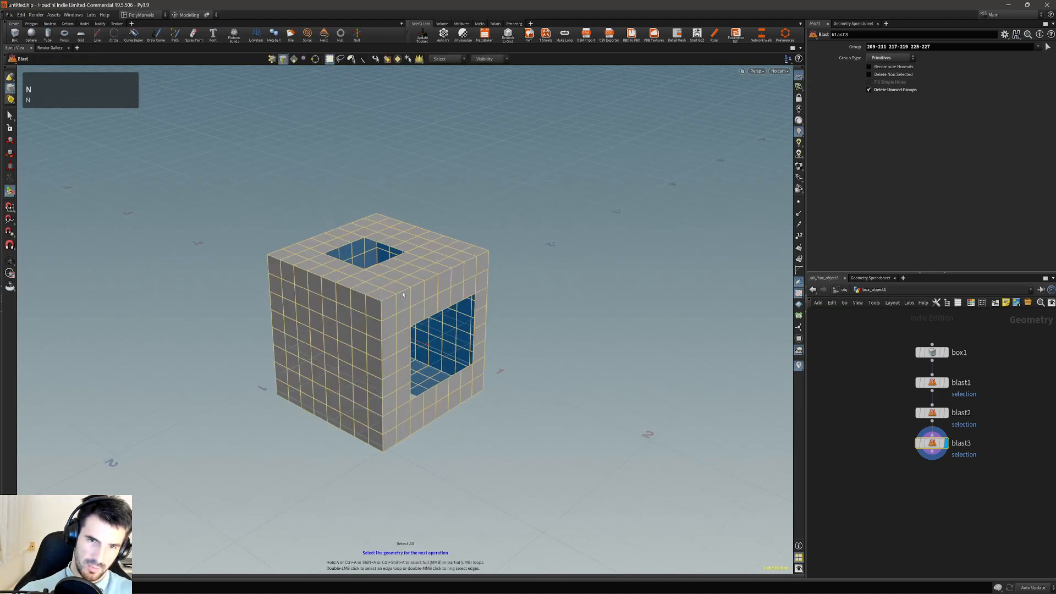
{"action": "key", "text": "shift+n"}
{"action": "left_click_drag", "start_coordinate": [398, 278], "coordinate": [473, 451], "text": "alt"}
{"action": "right_click_drag", "start_coordinate": [420, 314], "coordinate": [403, 351], "text": "alt"}
{"action": "key", "text": "alt+f"}
{"action": "left_click_drag", "start_coordinate": [403, 363], "coordinate": [307, 259], "text": "alt"}
- Set PolyFill's fill mode to Quadrilateral Grid
{"action": "left_click_drag", "start_coordinate": [885, 58], "coordinate": [885, 108]}
{"action": "left_click_drag", "start_coordinate": [396, 143], "coordinate": [424, 347], "text": "alt"}
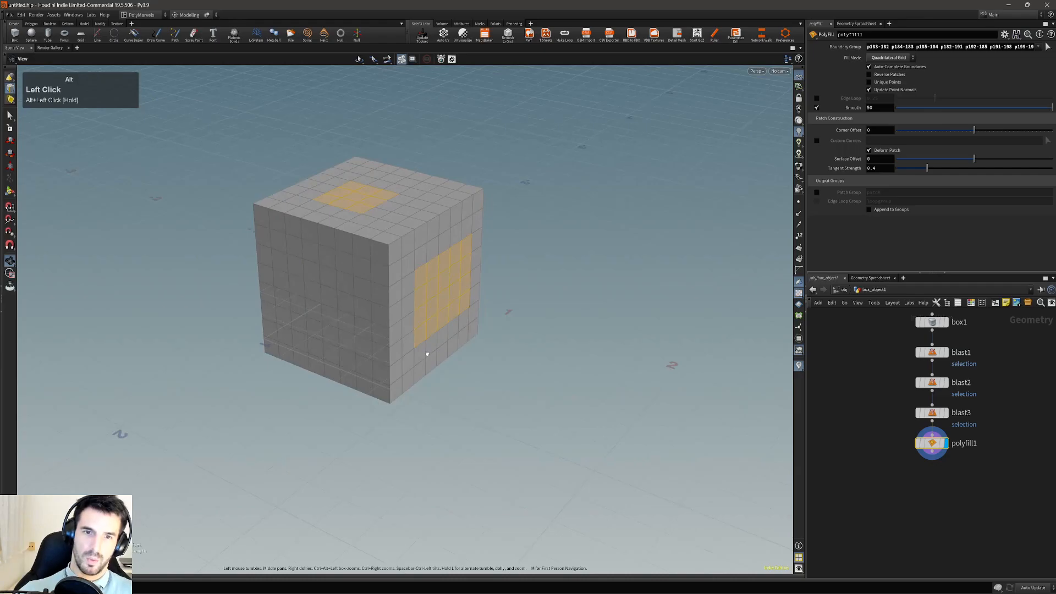
{"action": "middle_click_drag", "start_coordinate": [427, 354], "coordinate": [435, 358], "text": "alt"}
{"action": "key", "text": "Return"}
{"action": "right_click_drag", "start_coordinate": [380, 242], "coordinate": [446, 249], "text": "alt"}
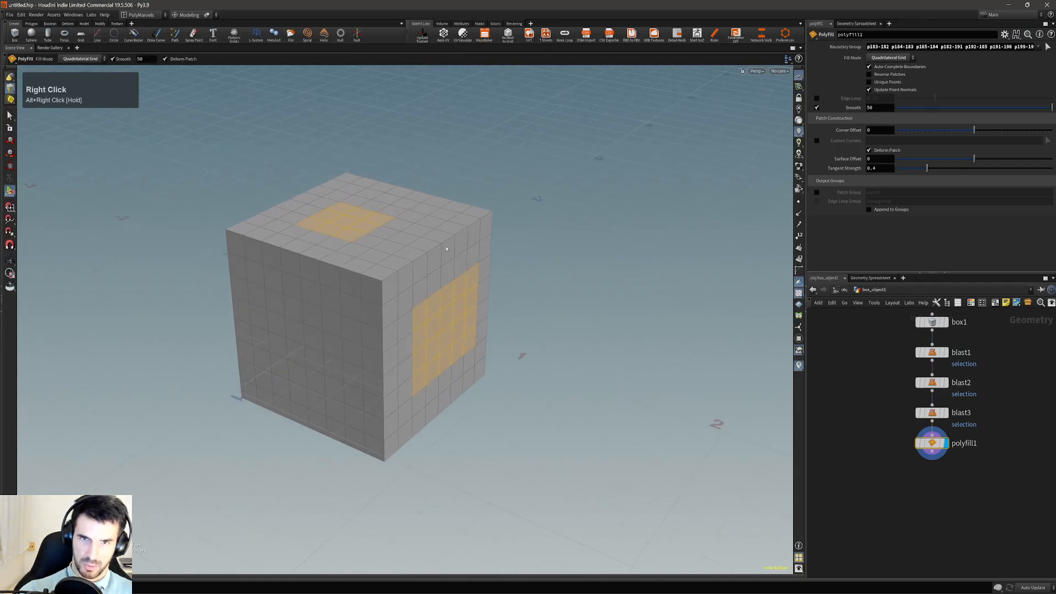
- Duplicate the whole box and offset the copy by 1.5341 along X
{"action": "right_click_drag", "start_coordinate": [446, 248], "coordinate": [354, 285], "text": "alt"}
{"action": "key", "text": "3"}
{"action": "double_click", "coordinate": [428, 270]}
{"action": "key", "text": "4"}
{"action": "double_click", "coordinate": [426, 268]}
{"action": "left_click_drag", "start_coordinate": [354, 285], "coordinate": [406, 301], "text": "alt"}
{"action": "key", "text": "ctrl+d"}
{"action": "middle_click_drag", "start_coordinate": [303, 413], "coordinate": [498, 400], "text": "ctrl"}
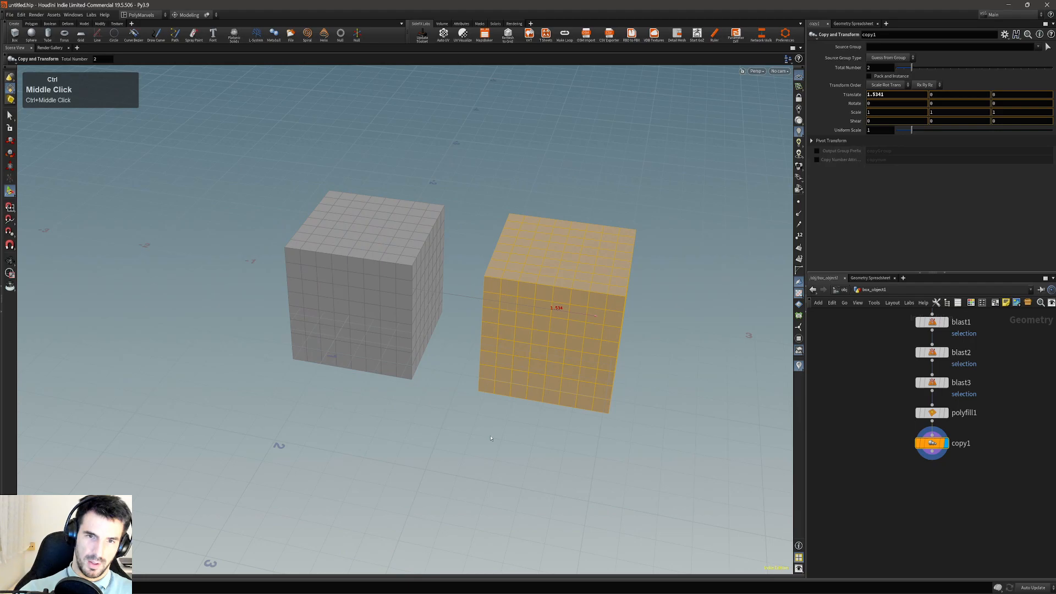
- Cut the PolyFill node from the network so both boxes have open holes
{"action": "right_click_drag", "start_coordinate": [498, 400], "coordinate": [568, 361], "text": "alt"}
{"action": "middle_click_drag", "start_coordinate": [568, 361], "coordinate": [536, 391], "text": "alt"}
{"action": "left_click", "coordinate": [932, 412]}
{"action": "key", "text": "ctrl+x"}
{"action": "left_click_drag", "start_coordinate": [583, 308], "coordinate": [499, 320], "text": "alt"}
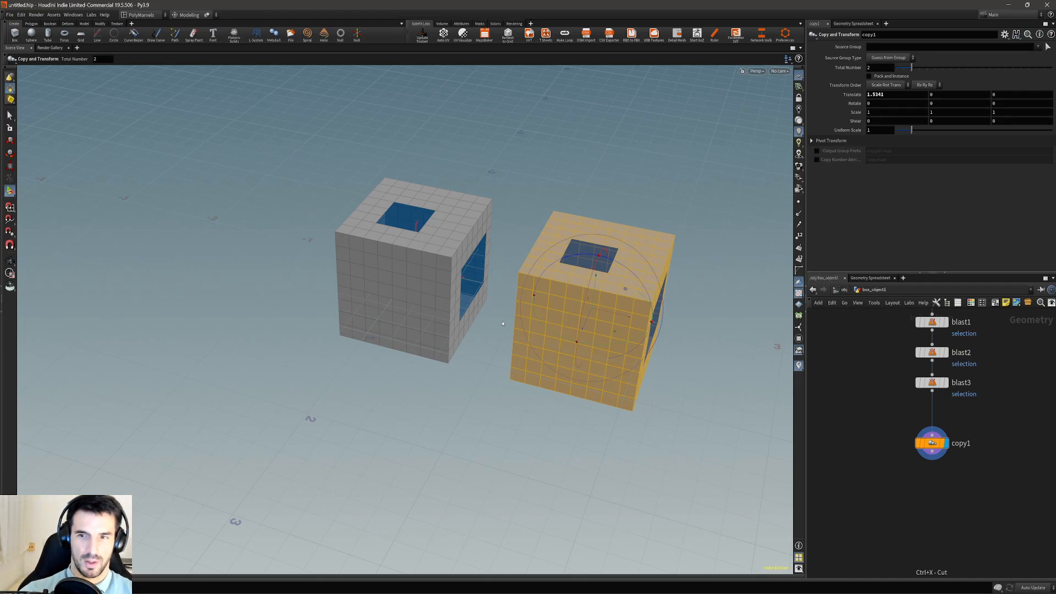
- Switch to edge selection for the two boxes and clear the current selection
{"action": "middle_click_drag", "start_coordinate": [560, 288], "coordinate": [507, 332], "text": "alt"}
{"action": "left_click_drag", "start_coordinate": [507, 333], "coordinate": [501, 308], "text": "alt"}
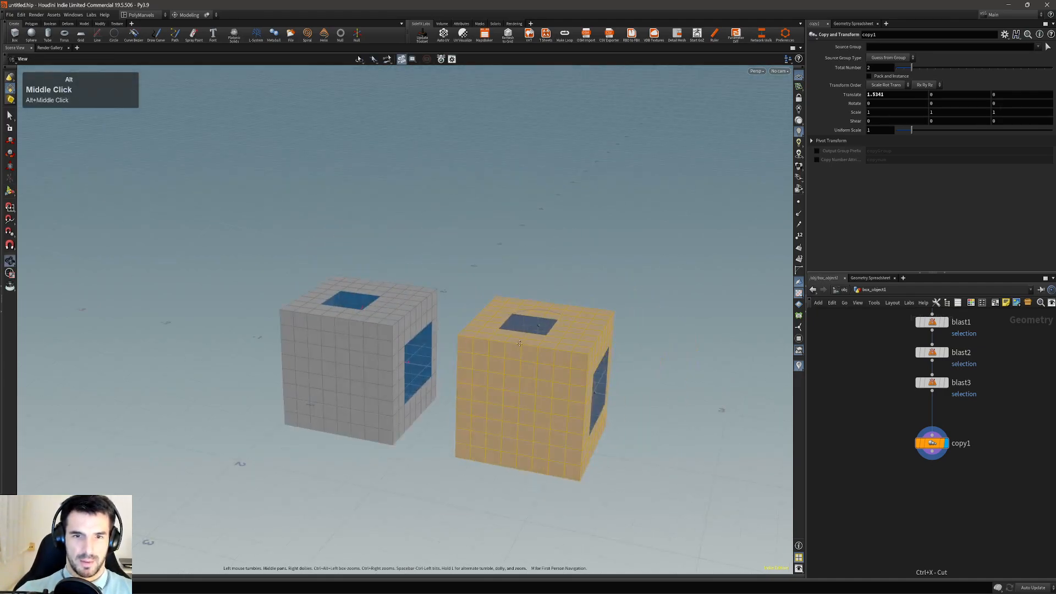
{"action": "middle_click_drag", "start_coordinate": [495, 363], "coordinate": [513, 302], "text": "alt"}
{"action": "right_click_drag", "start_coordinate": [512, 302], "coordinate": [589, 295], "text": "alt"}
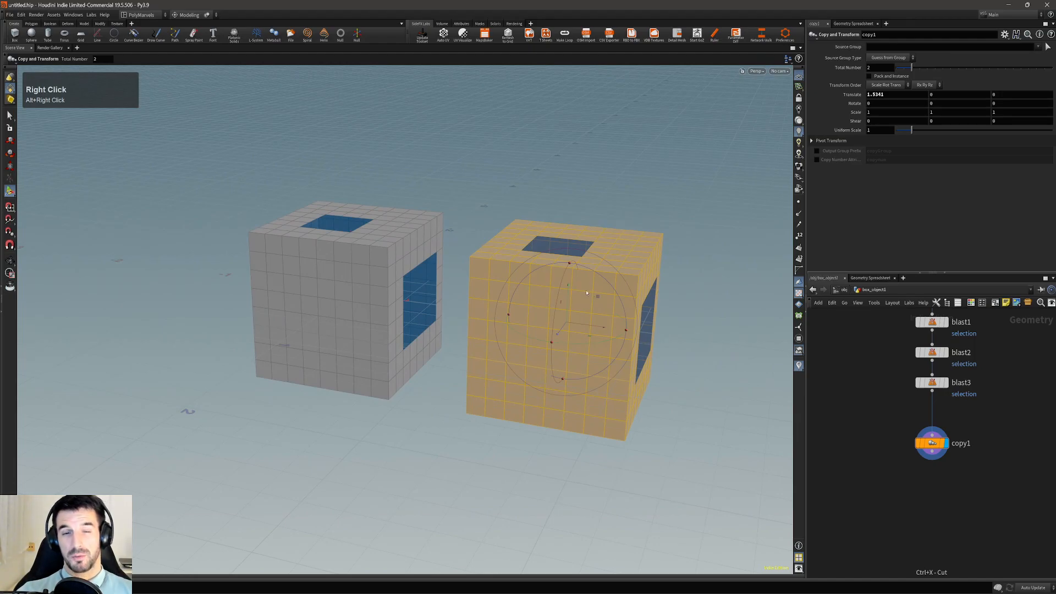
{"action": "mouse_move", "coordinate": [588, 295]}
{"action": "left_mouse_down", "text": "alt"}
{"action": "mouse_move", "coordinate": [560, 288]}
{"action": "mouse_move", "coordinate": [579, 293]}
{"action": "mouse_move", "coordinate": [559, 275]}
{"action": "mouse_move", "coordinate": [580, 290]}
{"action": "left_mouse_up", "text": "alt"}
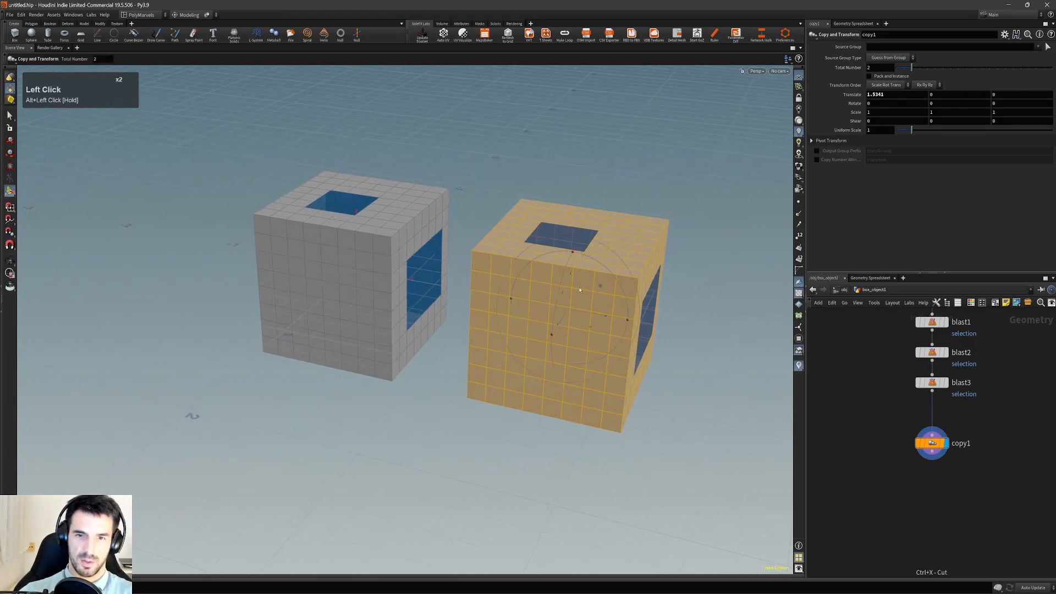
{"action": "key", "text": "3"}
{"action": "left_click", "coordinate": [595, 254]}
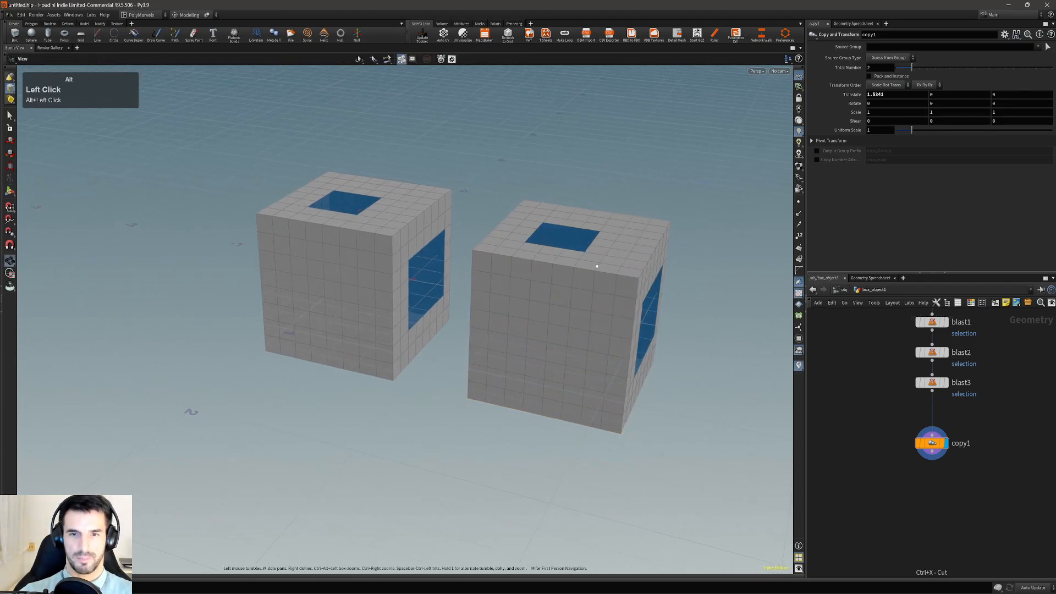
- Select all edges of the copied box and convert the selection to its boundary edges around the holes
{"action": "left_click_drag", "start_coordinate": [611, 261], "coordinate": [596, 240], "text": "alt"}
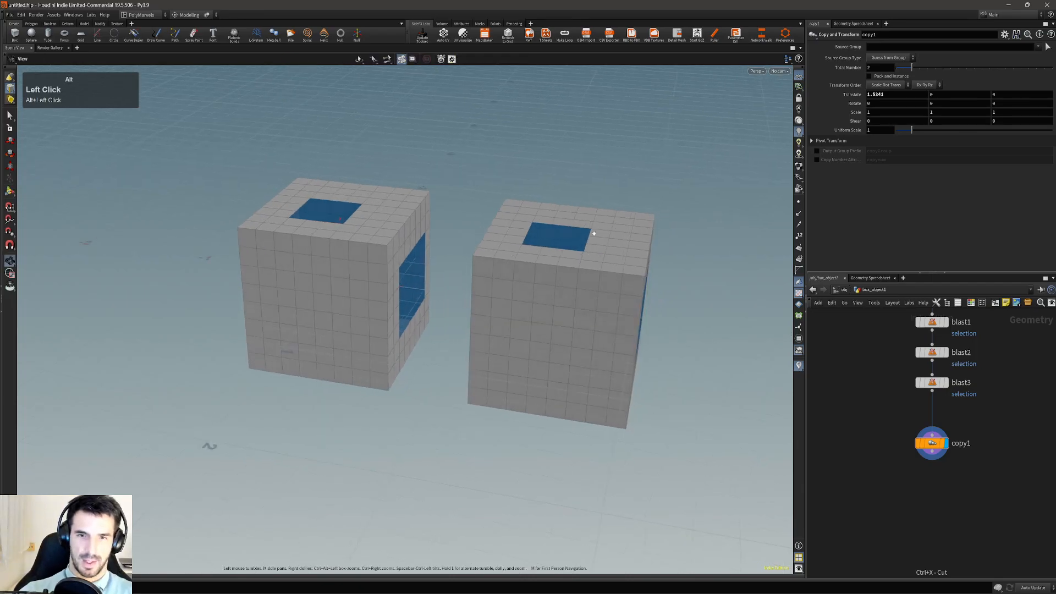
{"action": "scroll", "coordinate": [596, 240], "scroll_direction": "down", "scroll_amount": 3}
{"action": "left_click_drag", "start_coordinate": [530, 247], "coordinate": [507, 233], "text": "alt"}
{"action": "left_click_drag", "start_coordinate": [476, 145], "coordinate": [611, 401]}
{"action": "right_click_drag", "start_coordinate": [589, 248], "coordinate": [631, 259], "text": "alt"}
{"action": "key", "text": "shift+b"}
{"action": "left_click_drag", "start_coordinate": [630, 259], "coordinate": [628, 295], "text": "alt"}
{"action": "middle_click_drag", "start_coordinate": [628, 295], "coordinate": [582, 294], "text": "alt"}
{"action": "scroll", "coordinate": [533, 261], "scroll_direction": "down", "scroll_amount": 2, "text": "alt"}
{"action": "left_click_drag", "start_coordinate": [467, 284], "coordinate": [519, 299], "text": "alt"}
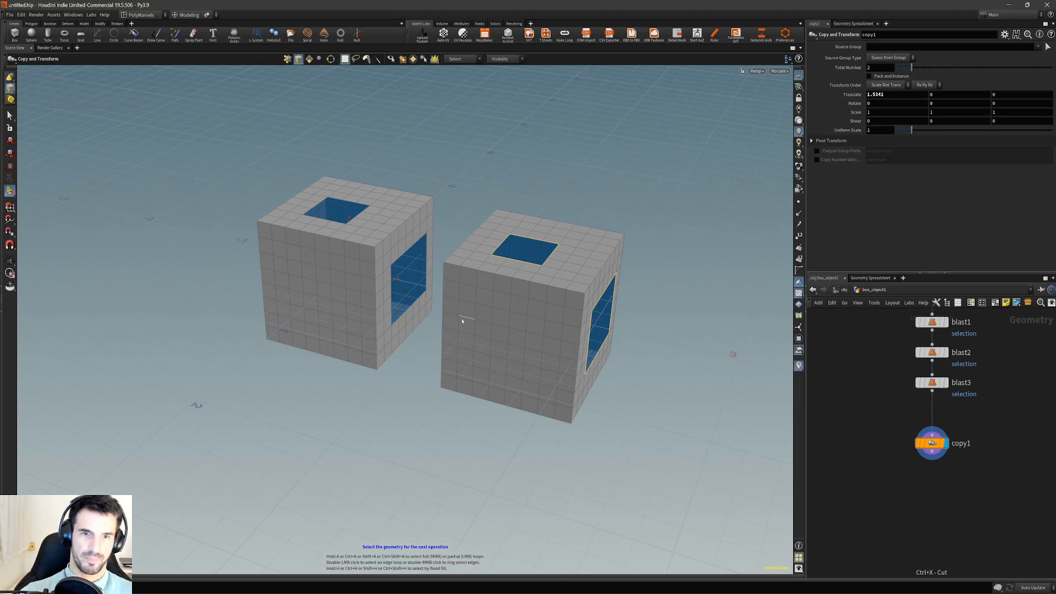
{"action": "left_click_drag", "start_coordinate": [462, 271], "coordinate": [514, 268], "text": "alt"}
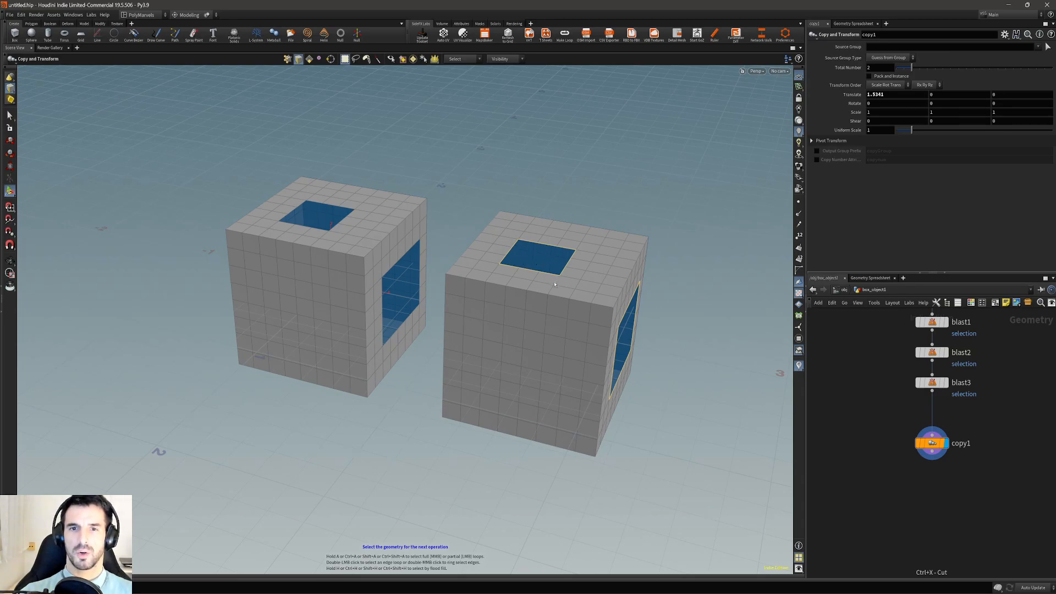
- Reselect the copied box's edges and reduce them to the hole boundaries again
{"action": "left_click_drag", "start_coordinate": [572, 324], "coordinate": [585, 307], "text": "alt"}
{"action": "right_click_drag", "start_coordinate": [585, 306], "coordinate": [530, 323], "text": "alt"}
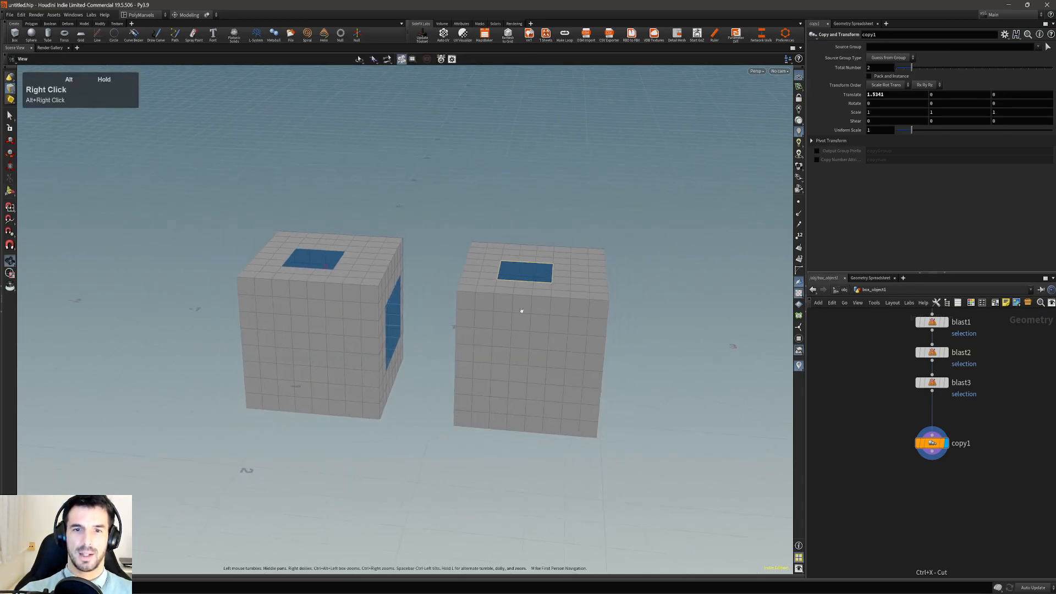
{"action": "left_click_drag", "start_coordinate": [424, 176], "coordinate": [717, 496]}
{"action": "left_click_drag", "start_coordinate": [627, 330], "coordinate": [539, 314], "text": "alt"}
{"action": "key", "text": "shift+6"}
{"action": "right_click_drag", "start_coordinate": [570, 278], "coordinate": [592, 272], "text": "alt"}
{"action": "left_click_drag", "start_coordinate": [544, 294], "coordinate": [577, 291], "text": "alt"}
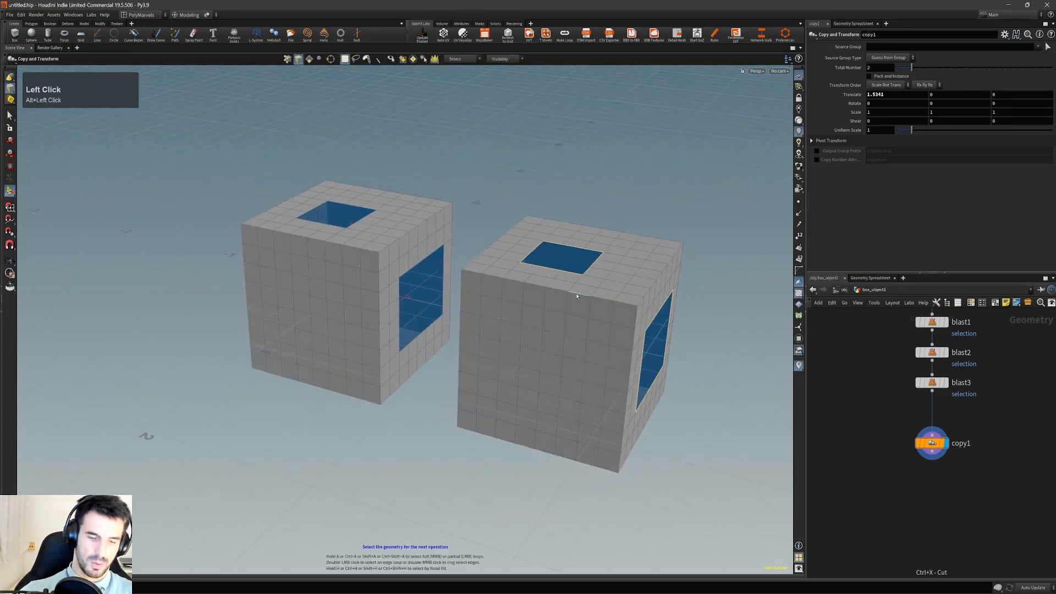
- Select every edge of both boxes and convert the selection to boundary edges
{"action": "key", "text": "n"}
{"action": "right_click_drag", "start_coordinate": [578, 290], "coordinate": [487, 289], "text": "alt"}
{"action": "left_click_drag", "start_coordinate": [487, 289], "coordinate": [484, 328], "text": "alt"}
{"action": "key", "text": "shift+6"}
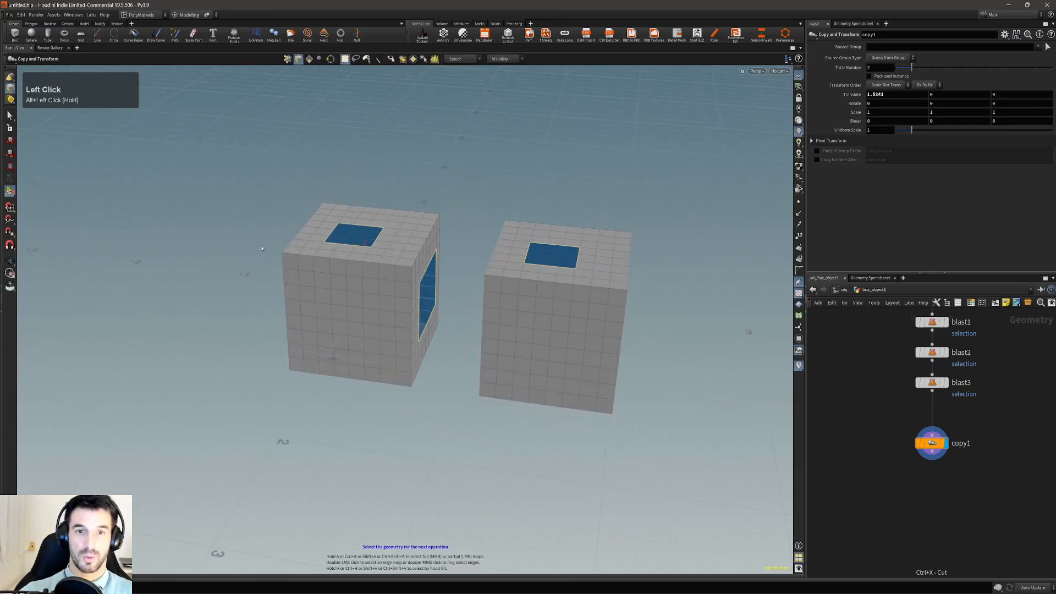
{"action": "right_click_drag", "start_coordinate": [517, 332], "coordinate": [487, 337], "text": "alt"}
{"action": "middle_click_drag", "start_coordinate": [487, 337], "coordinate": [446, 374], "text": "alt"}
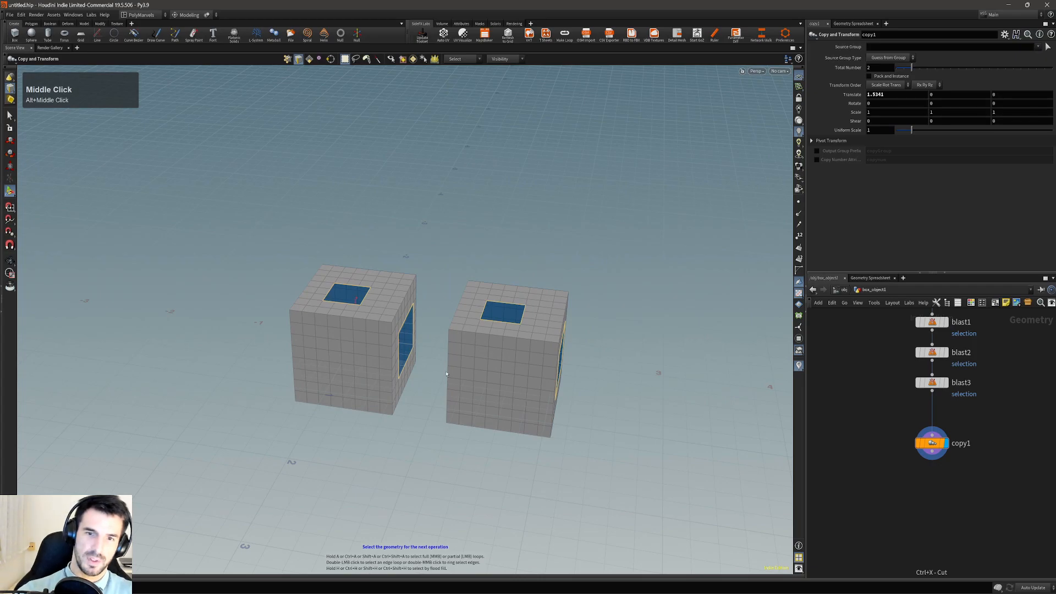
{"action": "right_click_drag", "start_coordinate": [447, 374], "coordinate": [511, 338], "text": "alt"}
{"action": "left_click_drag", "start_coordinate": [512, 337], "coordinate": [549, 345], "text": "alt"}
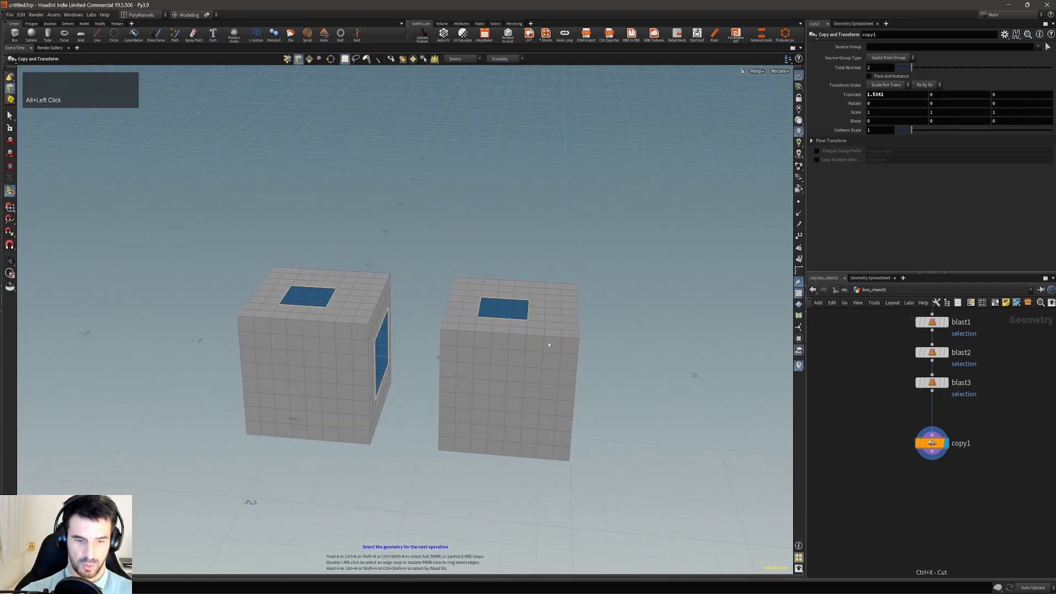
- Select an area of edges spanning both boxes and reduce it to boundary edges
{"action": "left_click_drag", "start_coordinate": [593, 360], "coordinate": [549, 342], "text": "alt"}
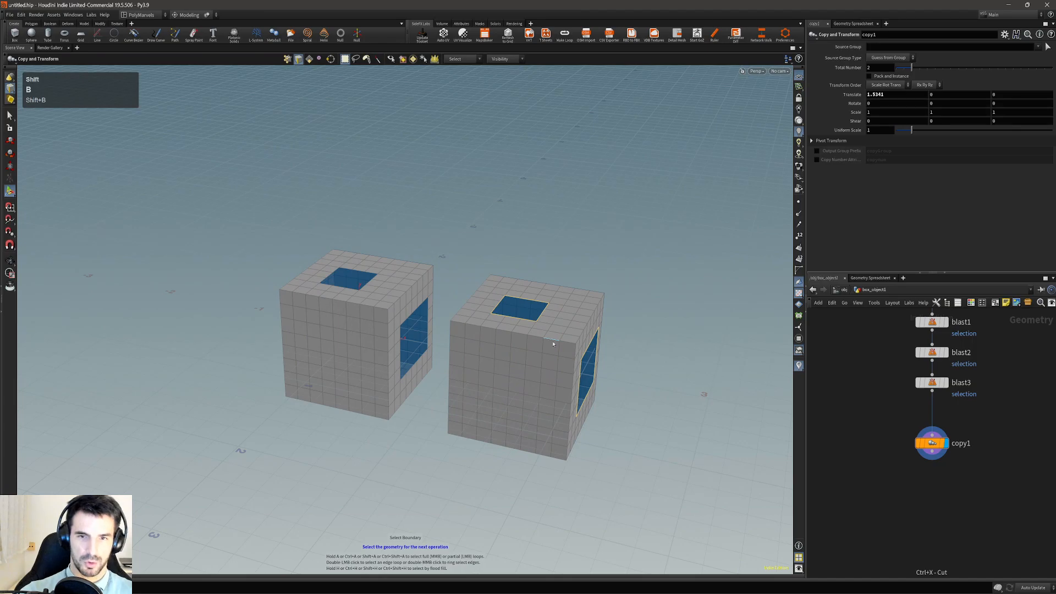
{"action": "middle_click_drag", "start_coordinate": [551, 343], "coordinate": [517, 341], "text": "alt"}
{"action": "right_click_drag", "start_coordinate": [517, 341], "coordinate": [546, 355], "text": "alt"}
{"action": "left_click_drag", "start_coordinate": [546, 354], "coordinate": [627, 364], "text": "alt"}
{"action": "left_click_drag", "start_coordinate": [311, 238], "coordinate": [589, 506]}
{"action": "left_click_drag", "start_coordinate": [572, 448], "coordinate": [463, 435], "text": "alt"}
{"action": "right_click_drag", "start_coordinate": [463, 435], "coordinate": [500, 403], "text": "alt"}
{"action": "left_click_drag", "start_coordinate": [500, 403], "coordinate": [493, 368], "text": "alt"}
{"action": "key", "text": "shift+b"}
- Switch to point selection, select the points of the copied box, and convert them to boundary points
{"action": "key", "text": "2"}
{"action": "left_click_drag", "start_coordinate": [377, 216], "coordinate": [672, 534]}
{"action": "left_click_drag", "start_coordinate": [497, 413], "coordinate": [486, 378], "text": "alt"}
{"action": "key", "text": "shift+b"}
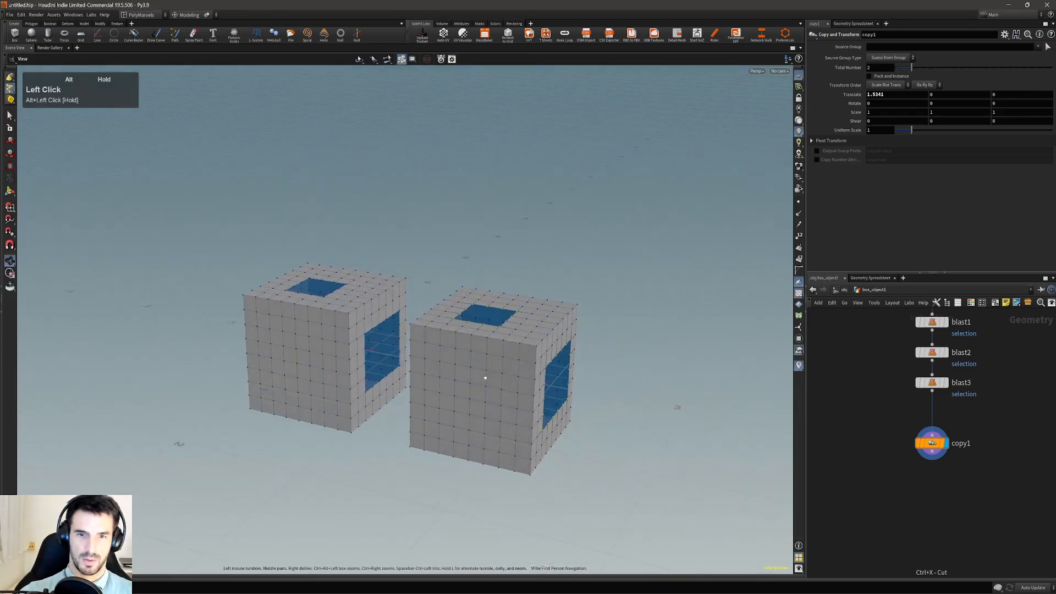
- Switch to object-level selection and activate the Select tool
{"action": "key", "text": "1"}
{"action": "left_click", "coordinate": [510, 312]}
{"action": "right_click_drag", "start_coordinate": [510, 311], "coordinate": [474, 336], "text": "alt"}
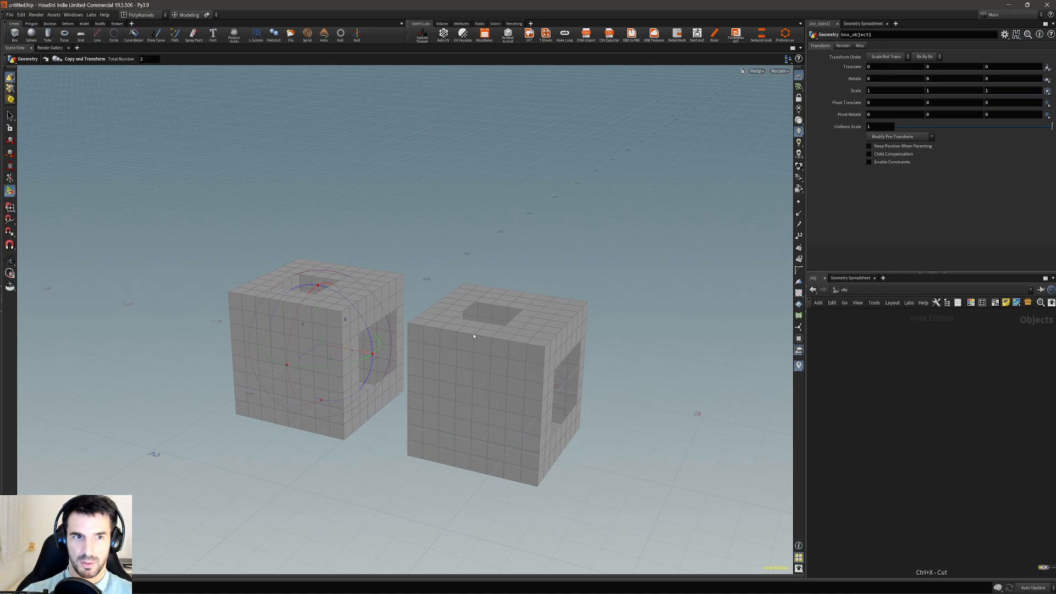
{"action": "key", "text": "s"}
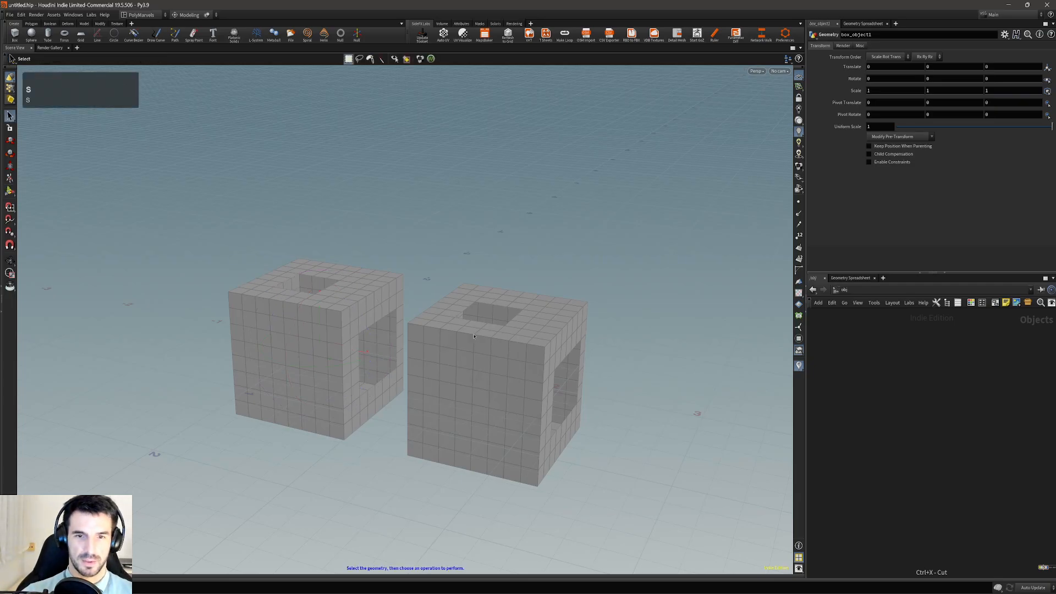